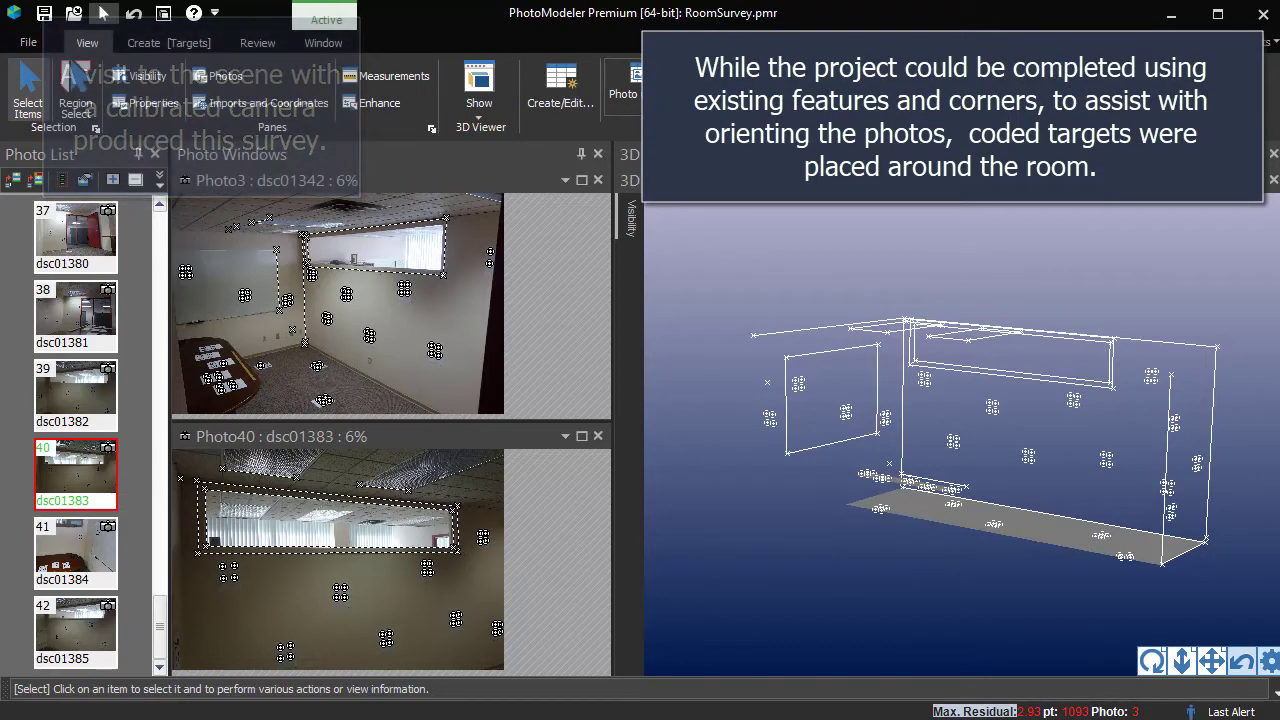
Inspect the room model: check line 14, the scale setup and the red floor surface
{"action": "left_click_drag", "start_coordinate": [1152, 660], "coordinate": [1182, 640]}
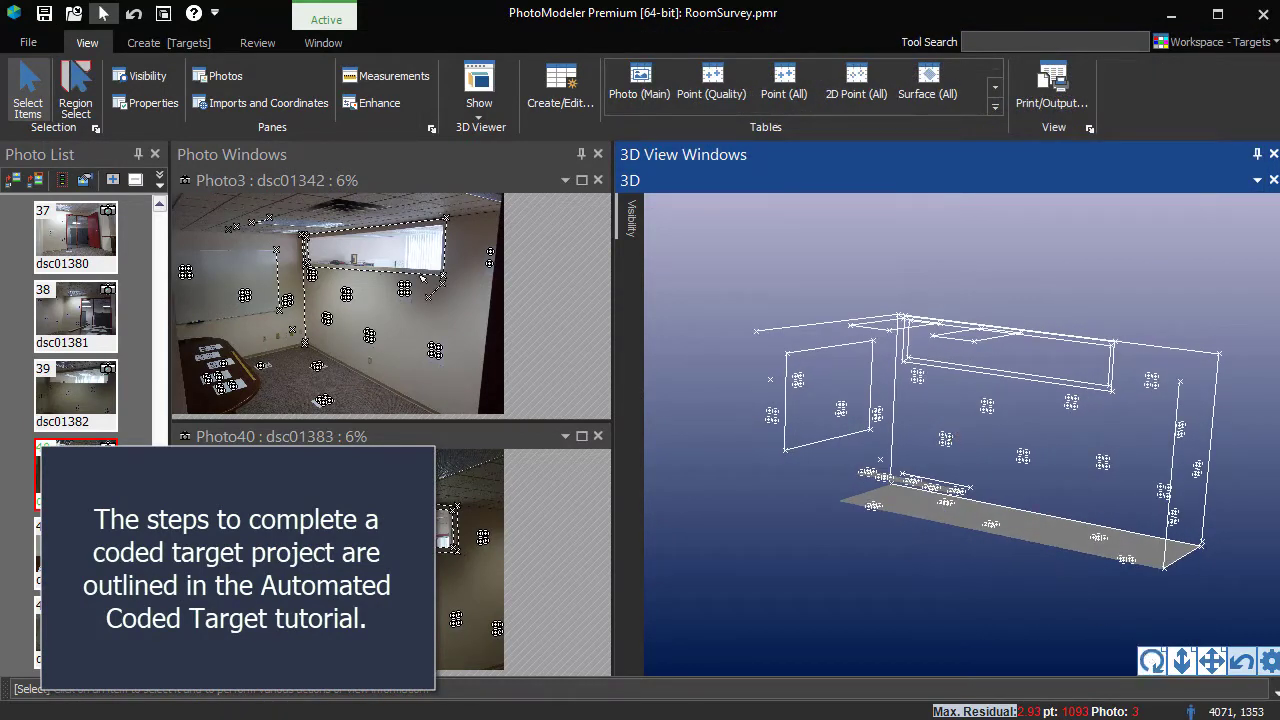
{"action": "left_click", "coordinate": [425, 272]}
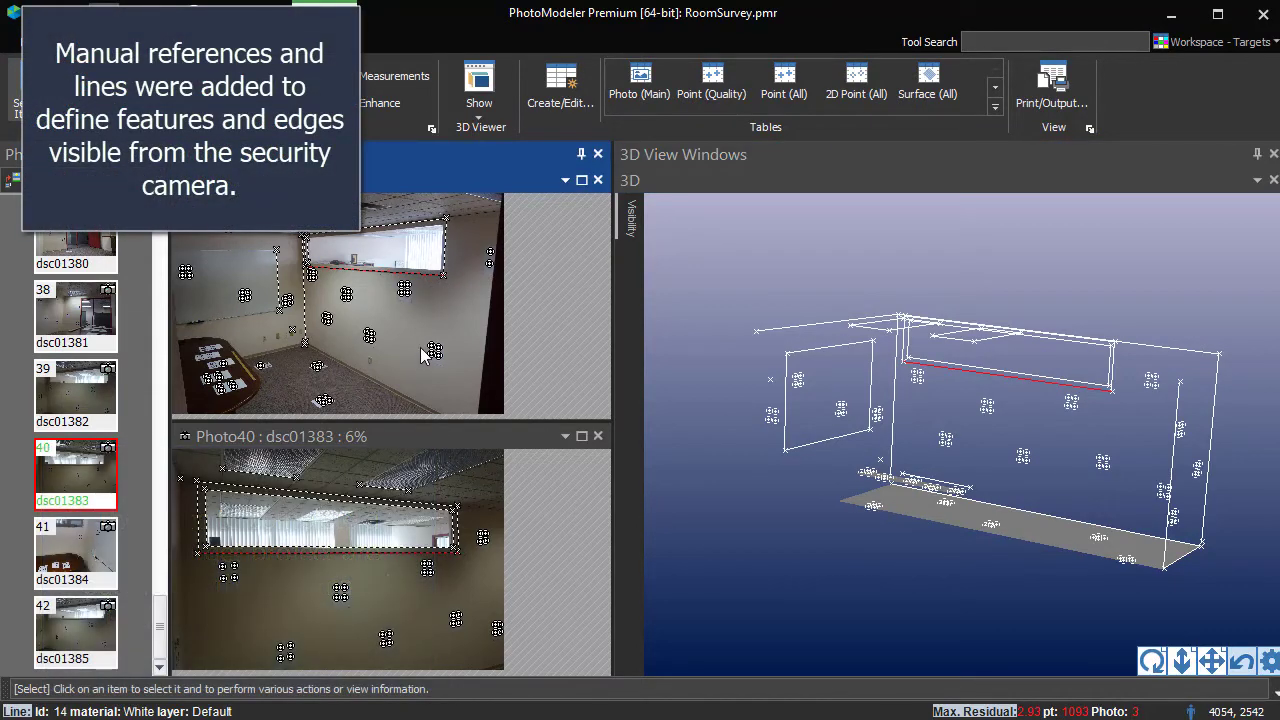
{"action": "left_click", "coordinate": [431, 309]}
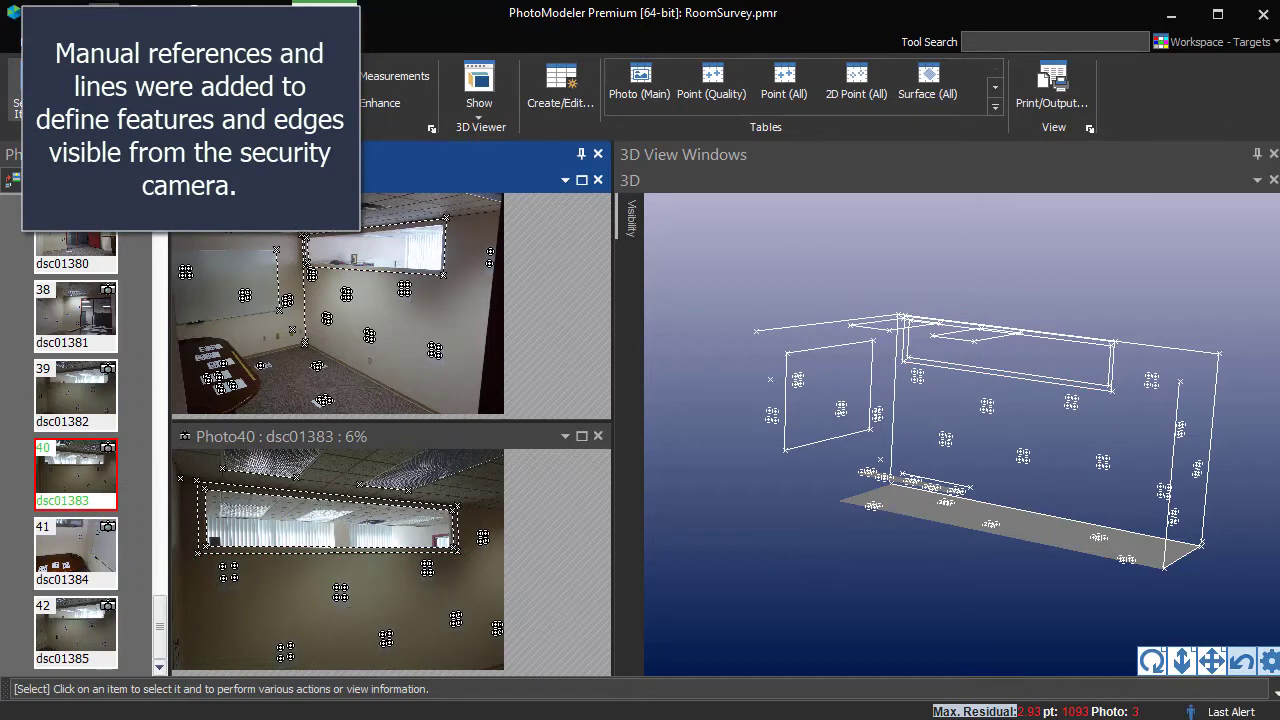
{"action": "left_click", "coordinate": [258, 103]}
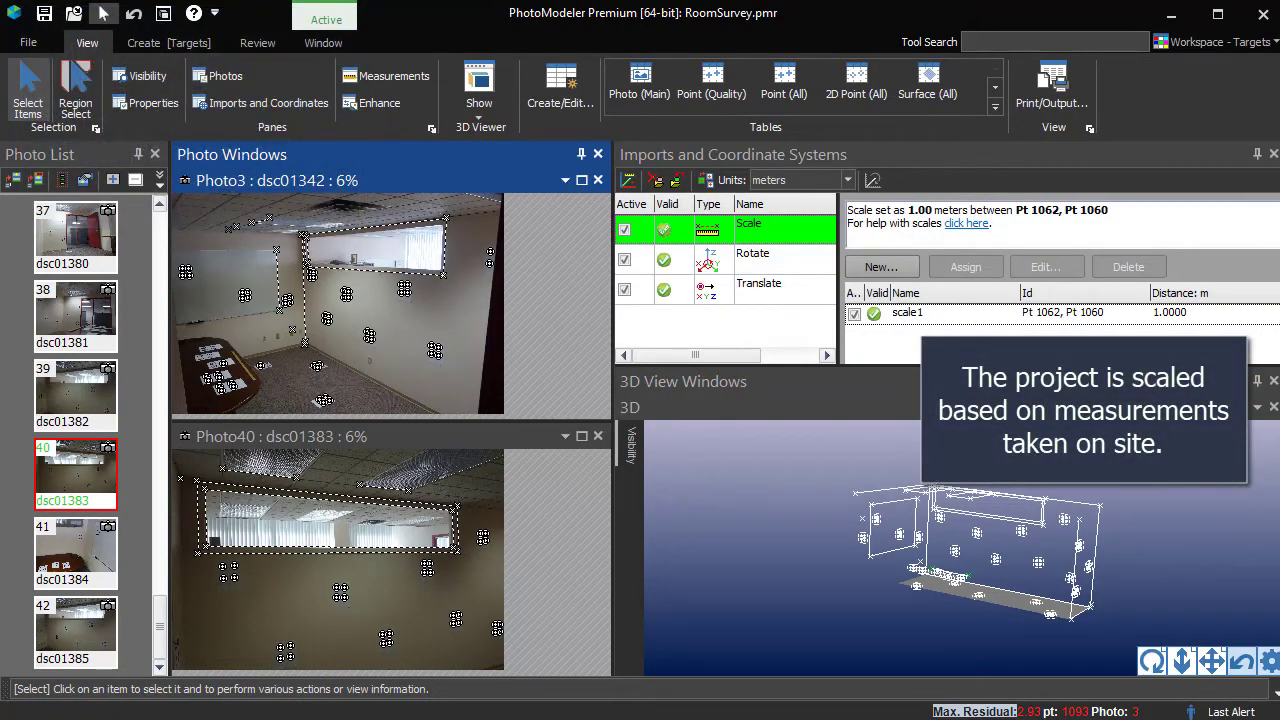
{"action": "left_click", "coordinate": [1273, 154]}
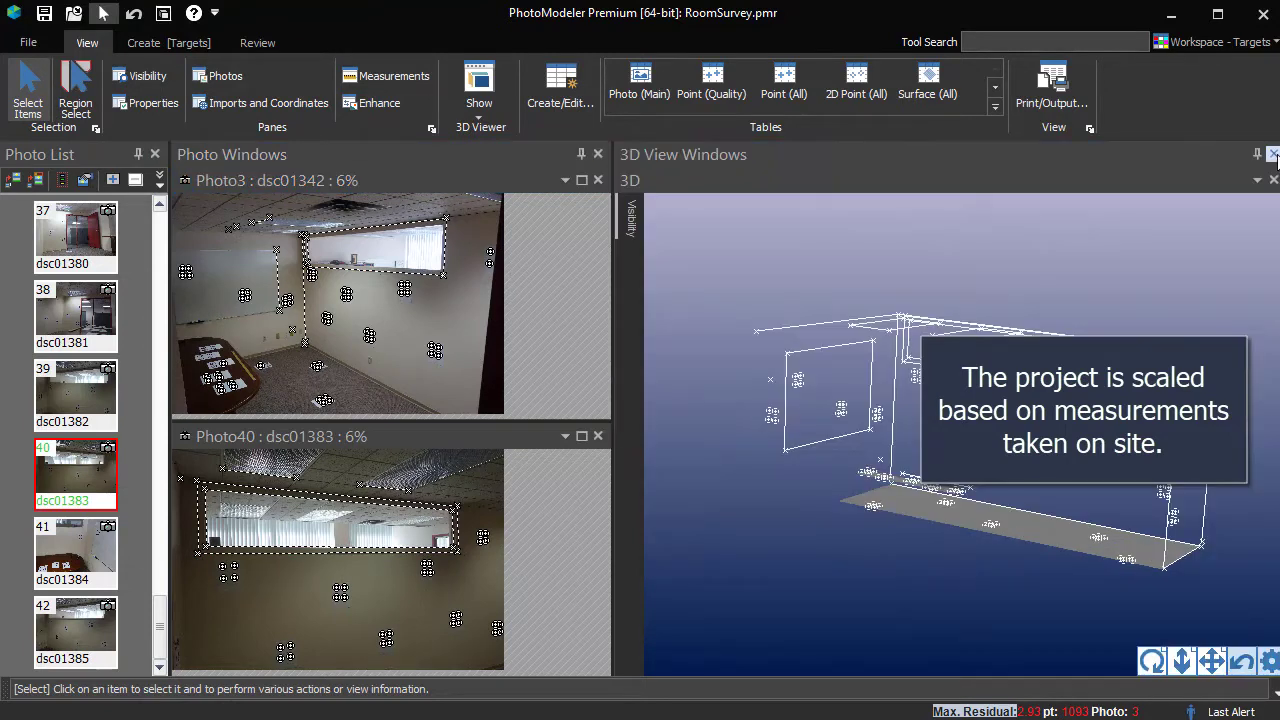
{"action": "left_click", "coordinate": [1033, 540]}
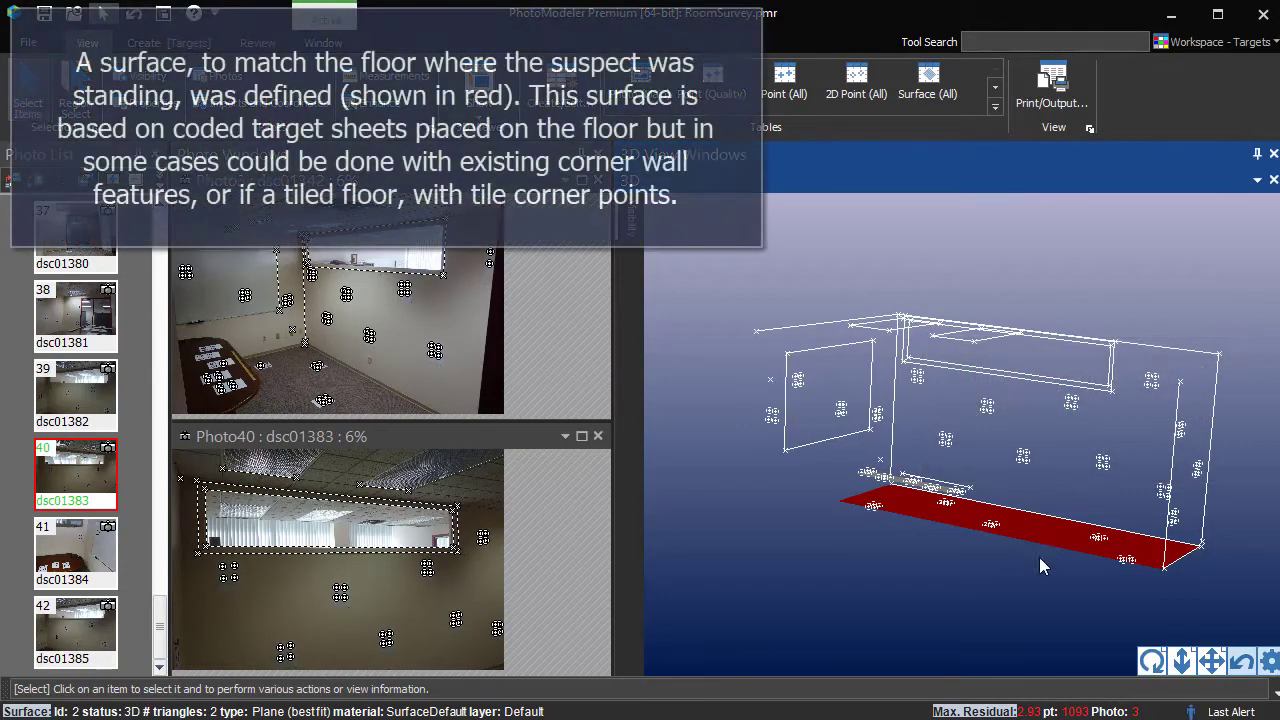
{"action": "left_click", "coordinate": [1152, 660]}
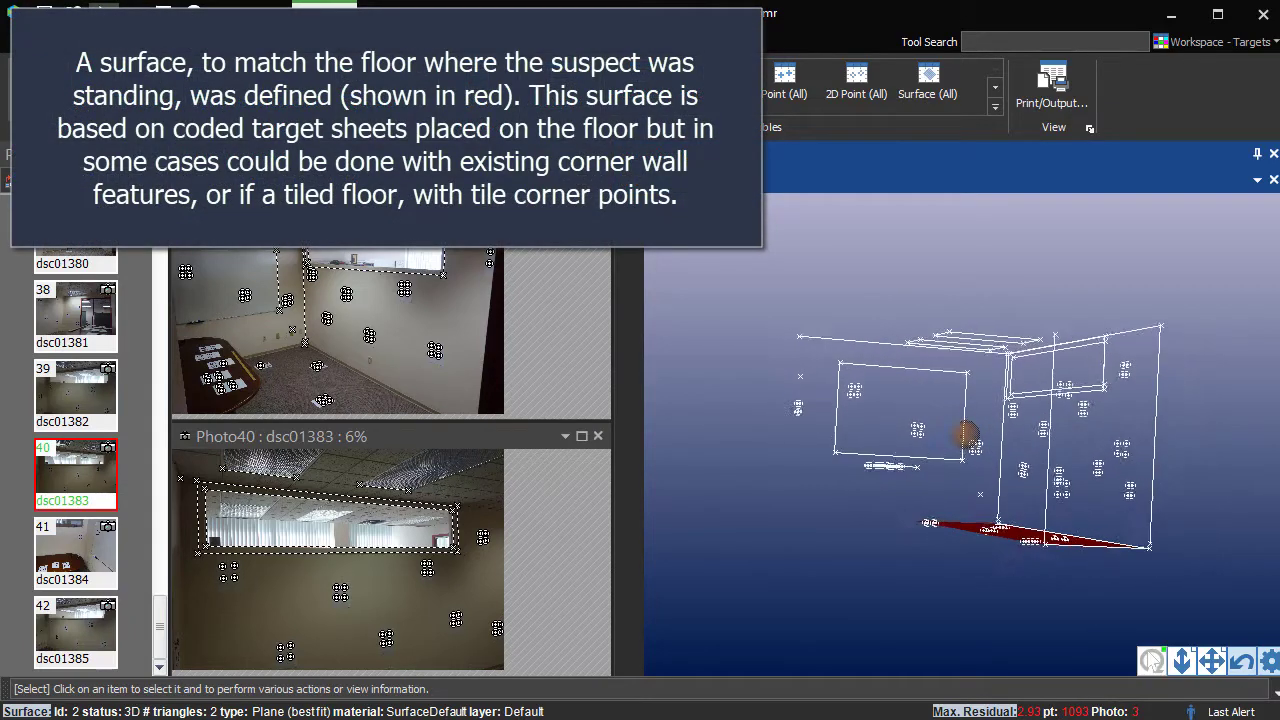
{"action": "mouse_move", "coordinate": [1152, 660]}
{"action": "left_mouse_down"}
{"action": "mouse_move", "coordinate": [1140, 655]}
{"action": "mouse_move", "coordinate": [1150, 660]}
{"action": "left_mouse_up"}
{"action": "left_click", "coordinate": [1184, 627]}
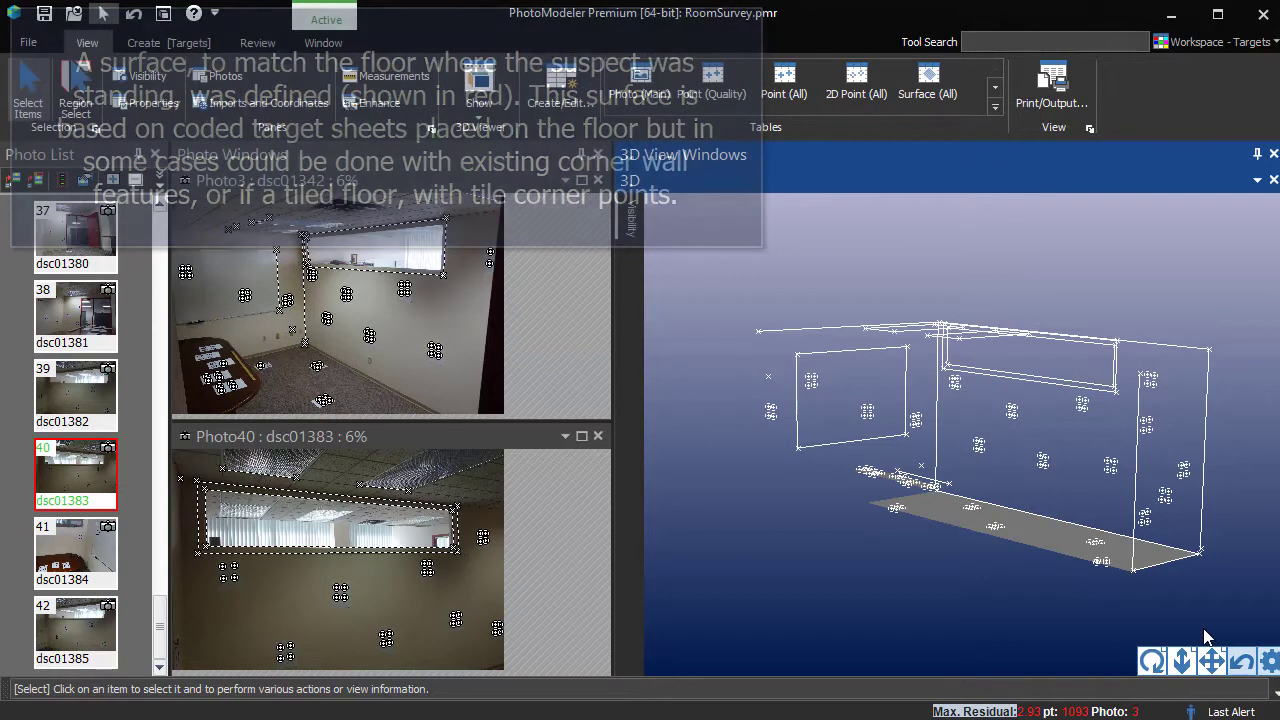
Turn on the axis indicator in the 3D Viewer options and orbit to an angled view
{"action": "left_click", "coordinate": [1268, 660]}
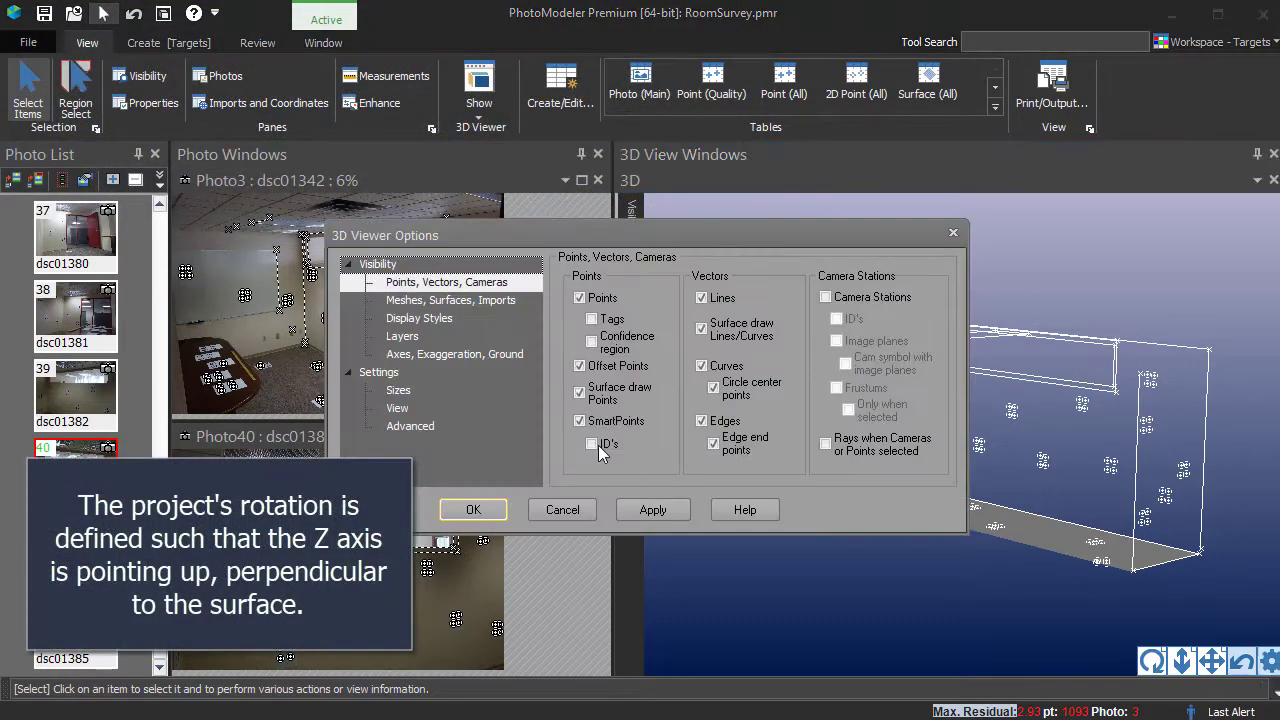
{"action": "left_click", "coordinate": [422, 354]}
{"action": "left_click", "coordinate": [473, 509]}
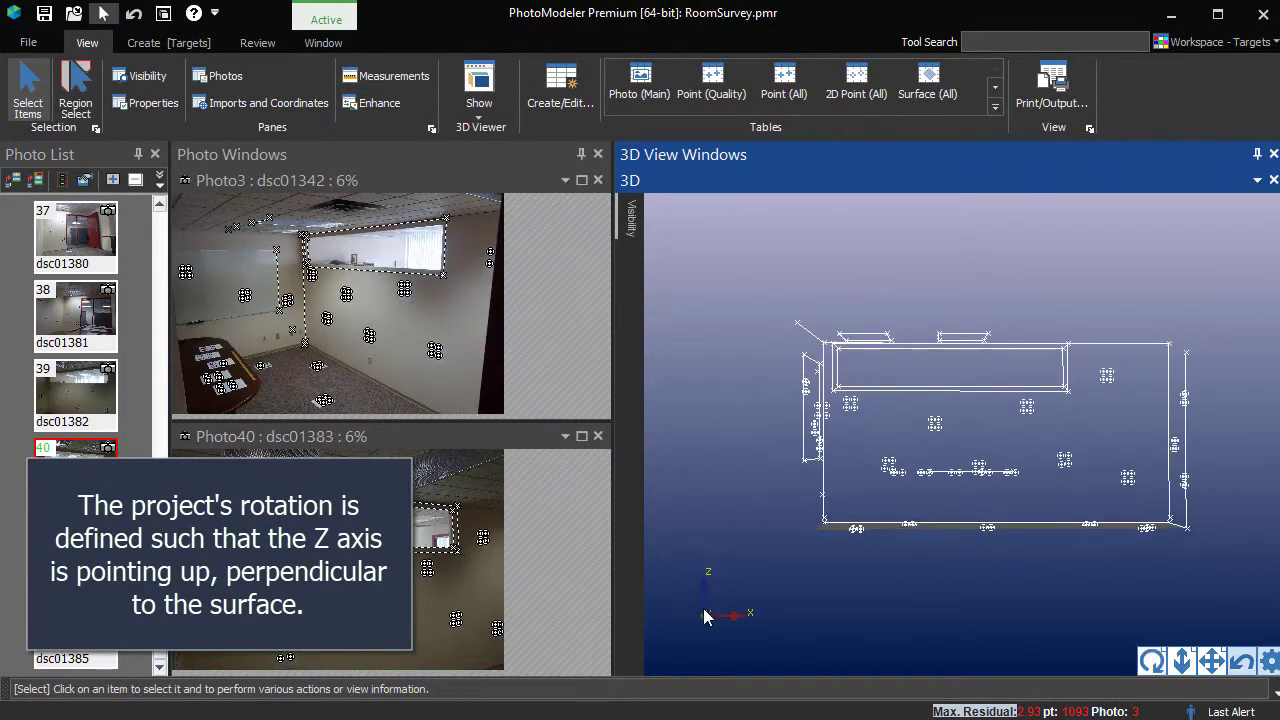
{"action": "left_click_drag", "start_coordinate": [1099, 646], "coordinate": [830, 509]}
Export the 3D model as 3D DXF, saving it as RoomSurvey.dxf
{"action": "left_click", "coordinate": [28, 42]}
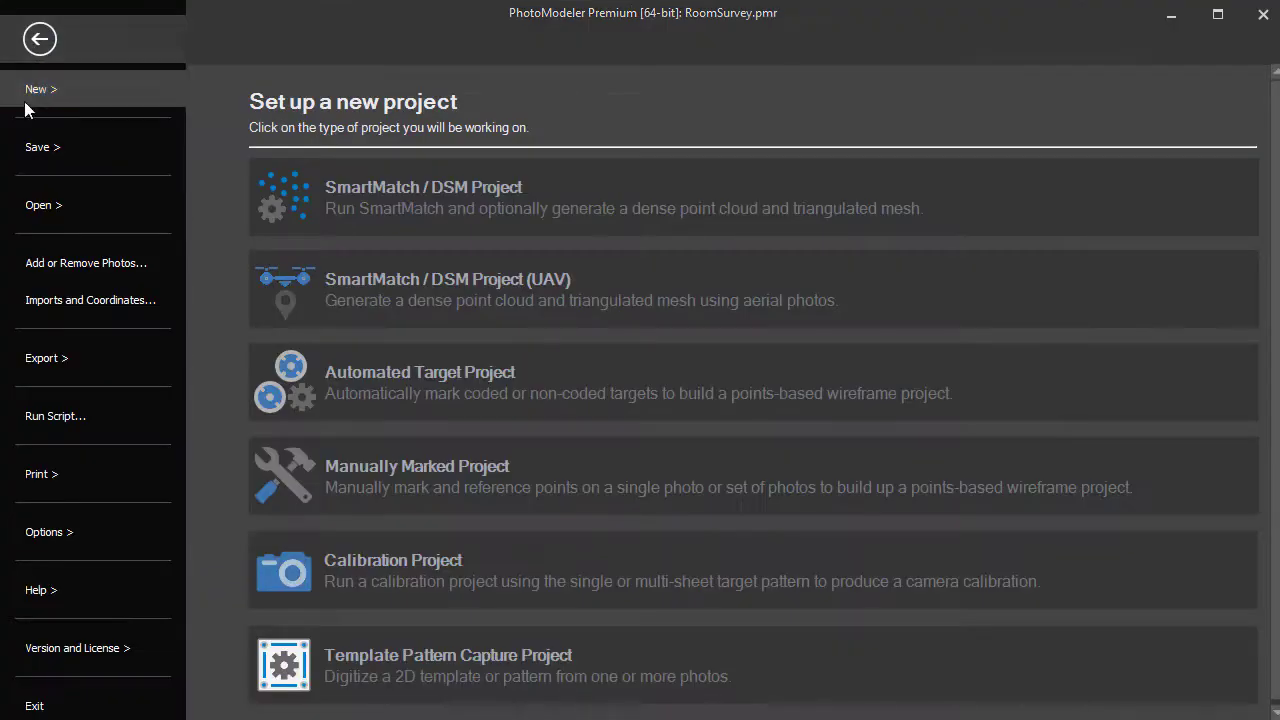
{"action": "left_click", "coordinate": [63, 376]}
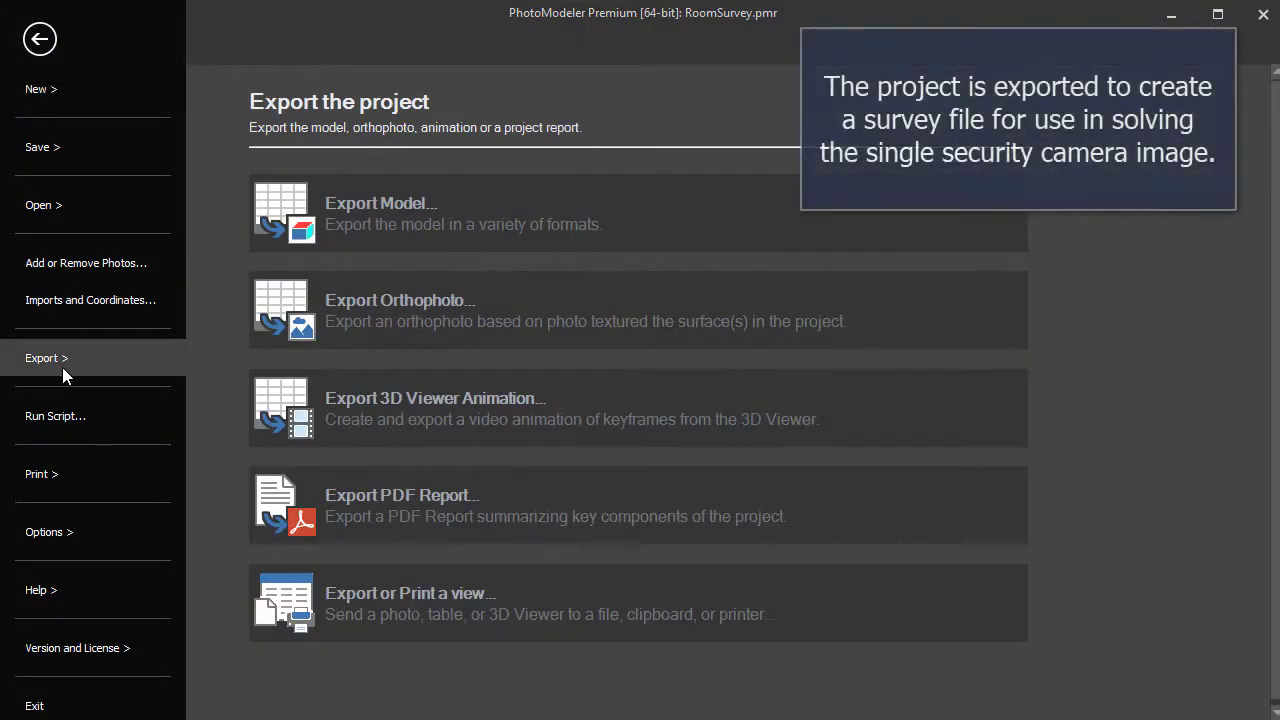
{"action": "left_click", "coordinate": [389, 223]}
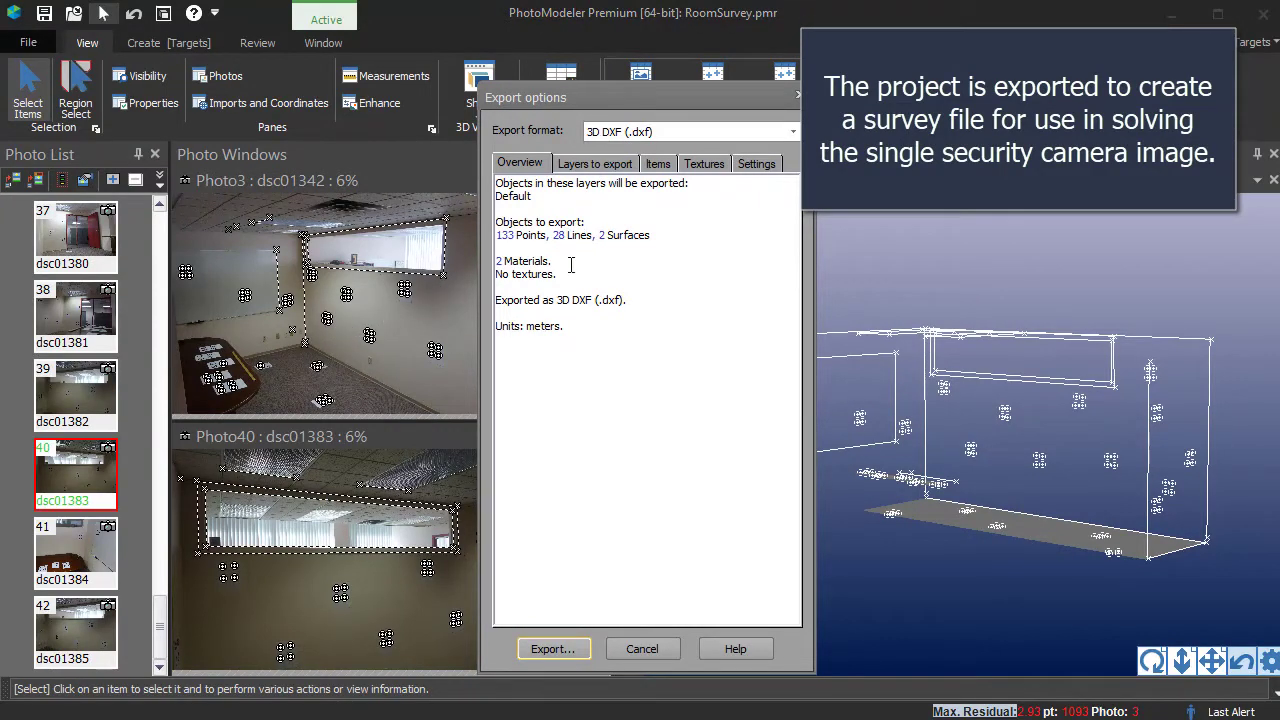
{"action": "left_click", "coordinate": [551, 649]}
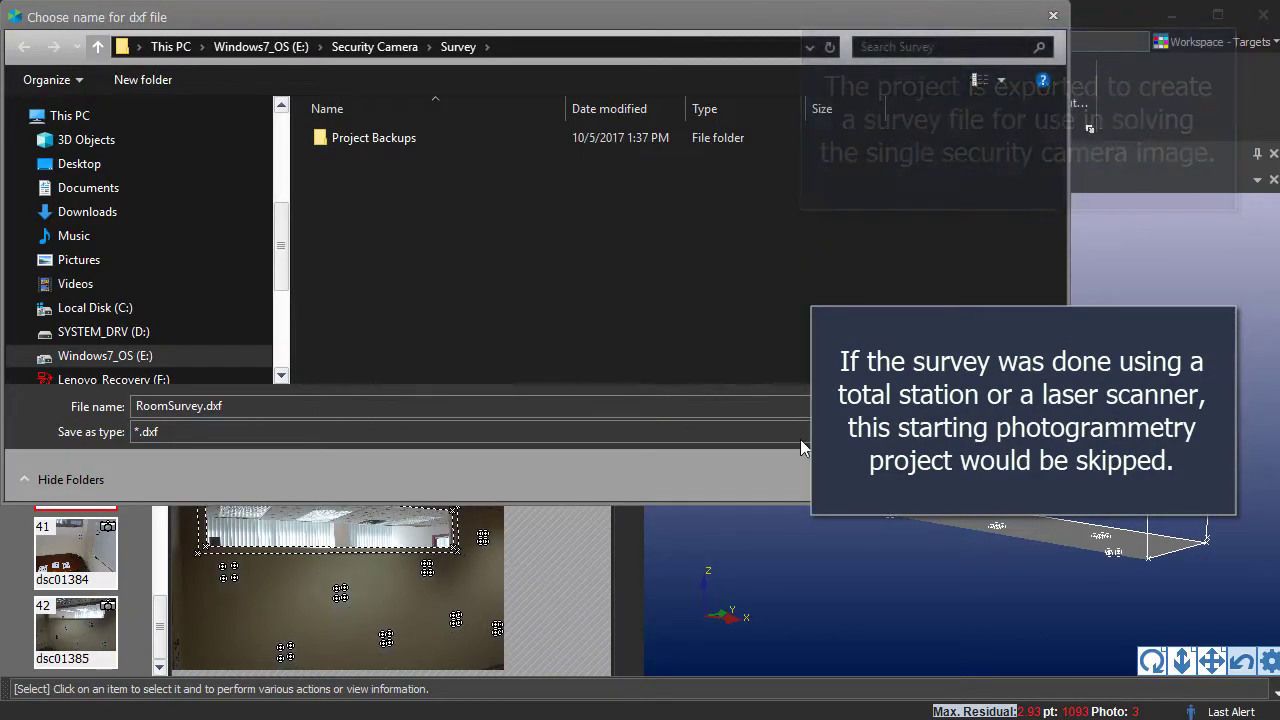
{"action": "key", "text": "Return"}
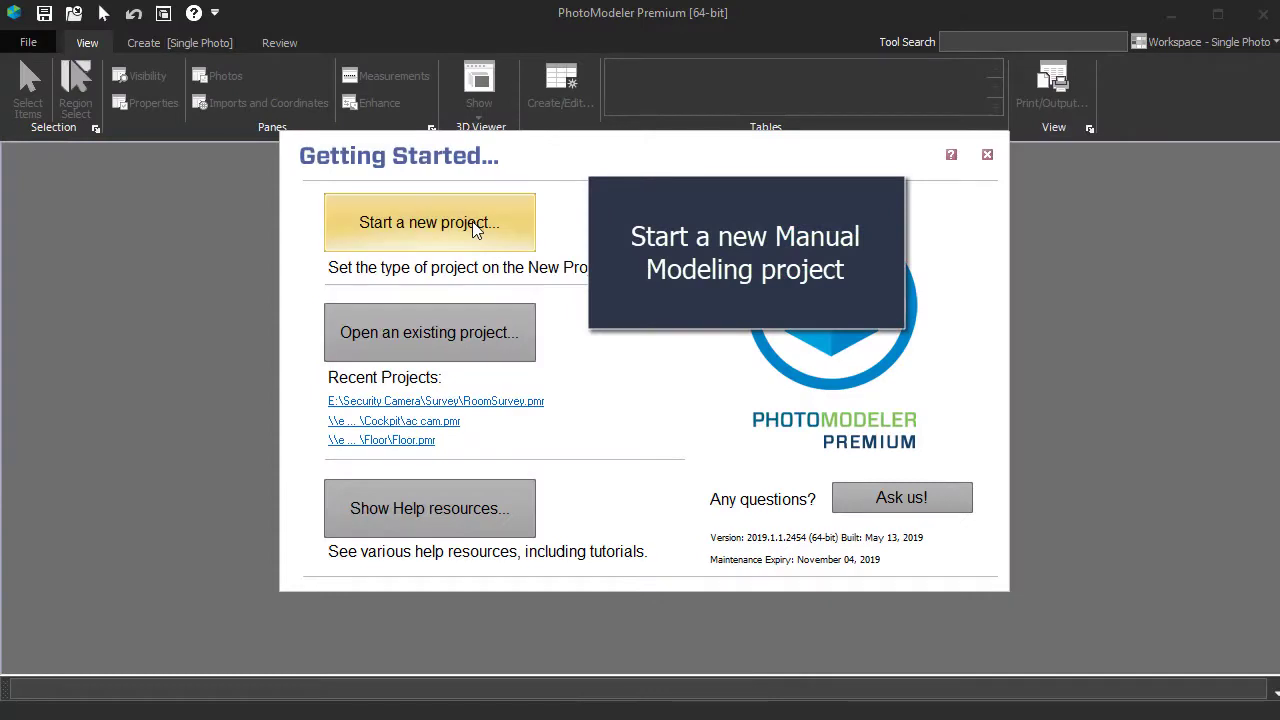
Create a Manually Marked Project from stillfromsurvey1024.bmp with an unknown camera, then open the photo
{"action": "left_click", "coordinate": [472, 221]}
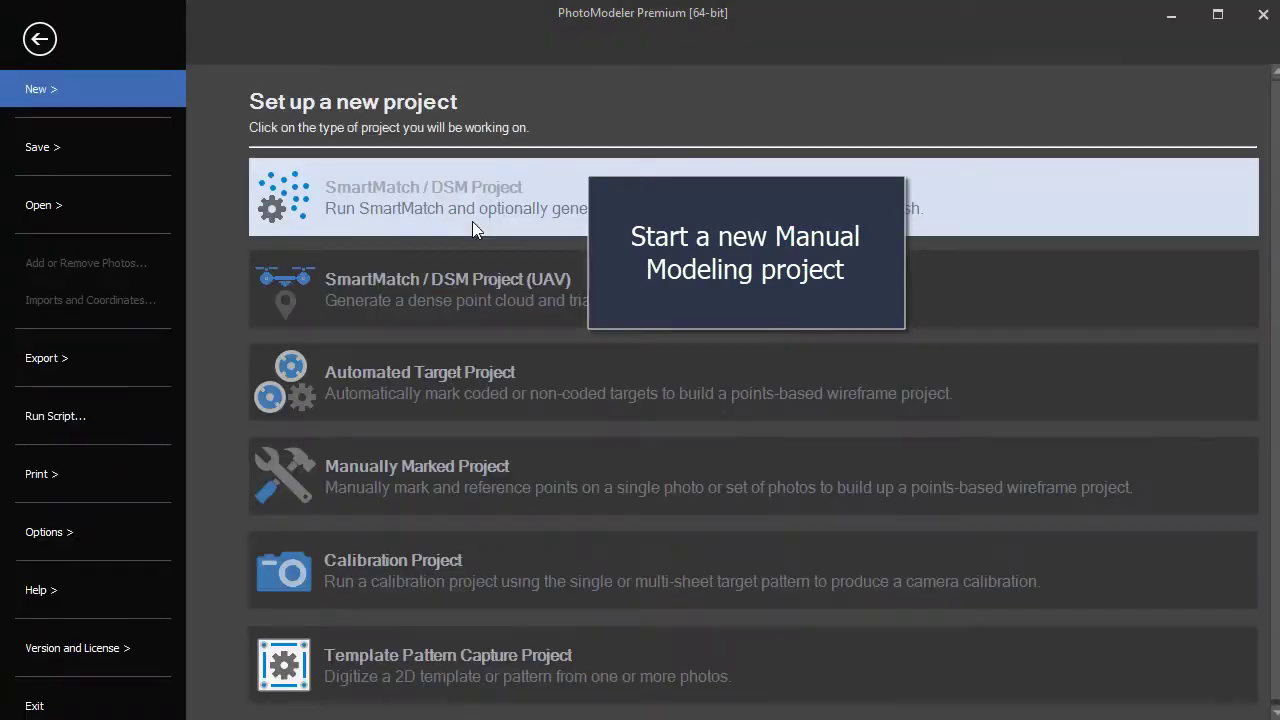
{"action": "left_click", "coordinate": [453, 466]}
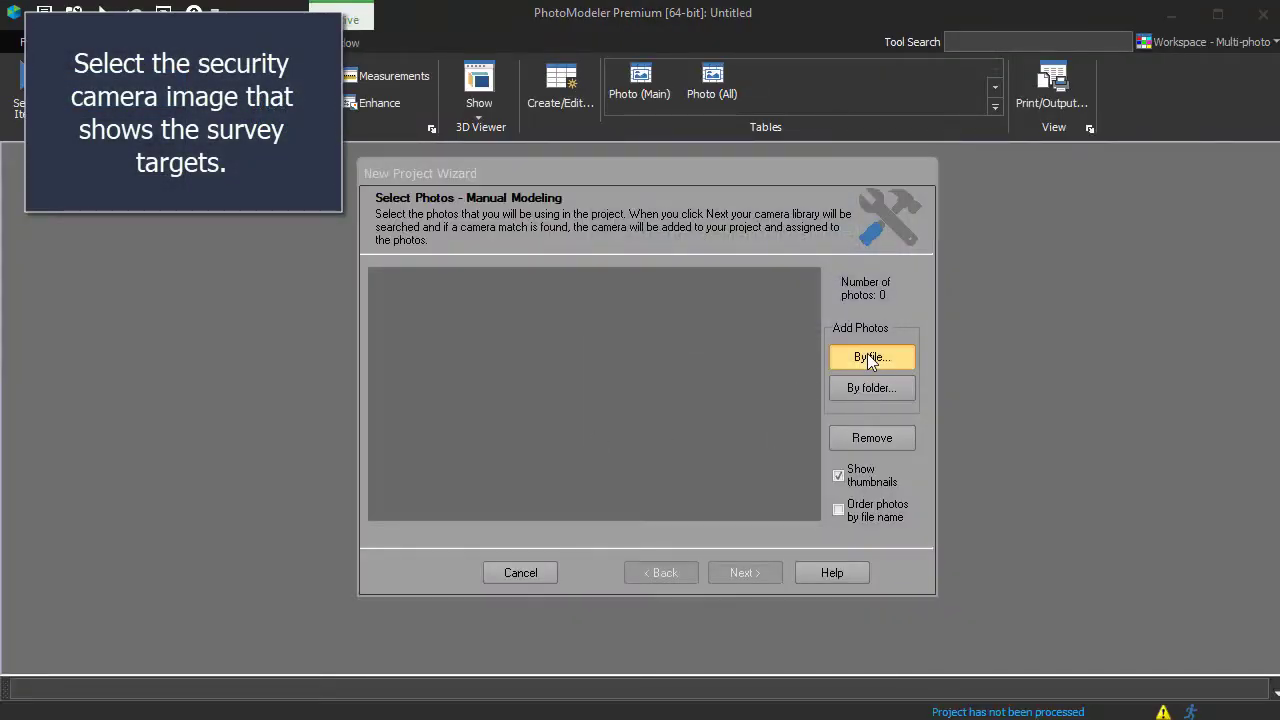
{"action": "left_click", "coordinate": [870, 358]}
{"action": "double_click", "coordinate": [671, 479]}
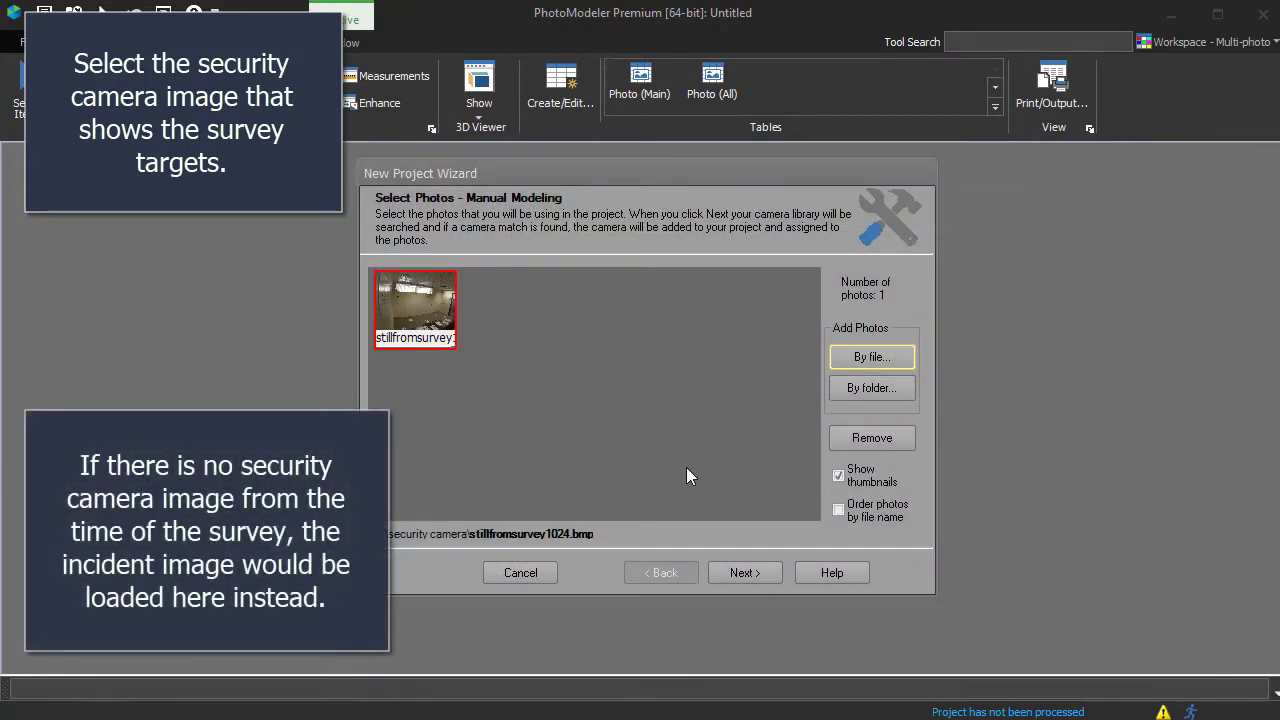
{"action": "left_click", "coordinate": [728, 573]}
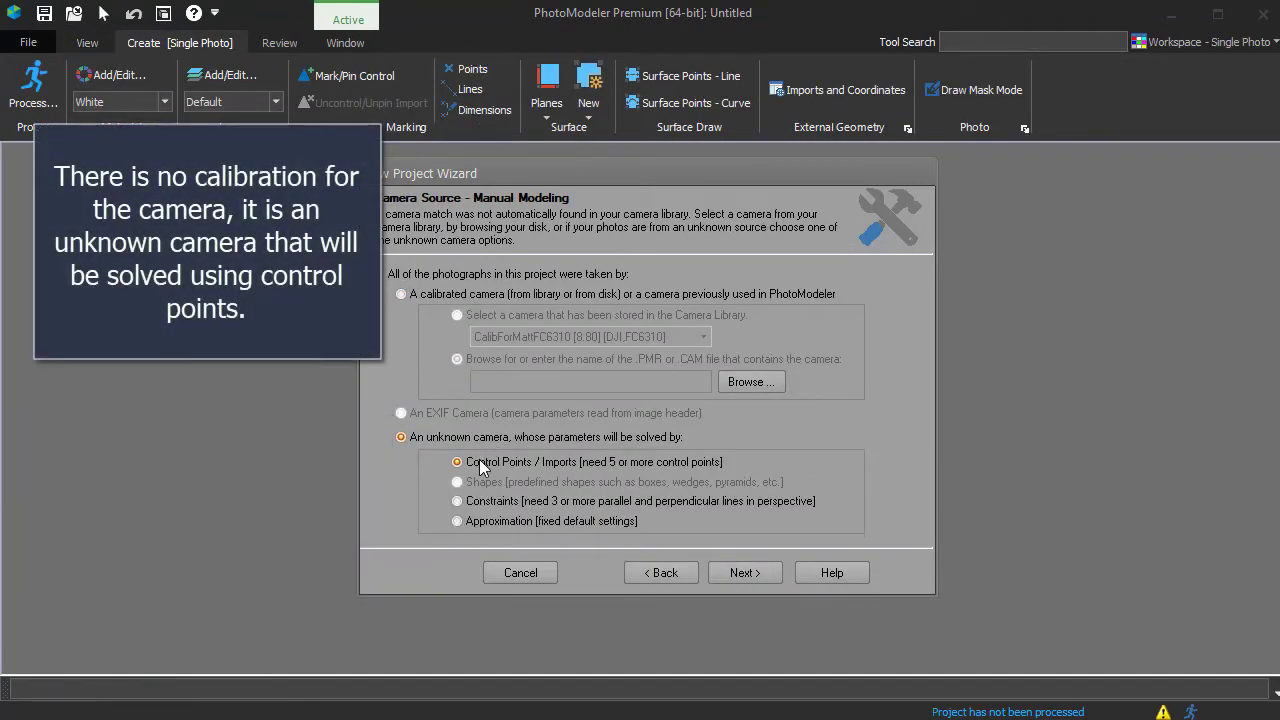
{"action": "left_click", "coordinate": [759, 577]}
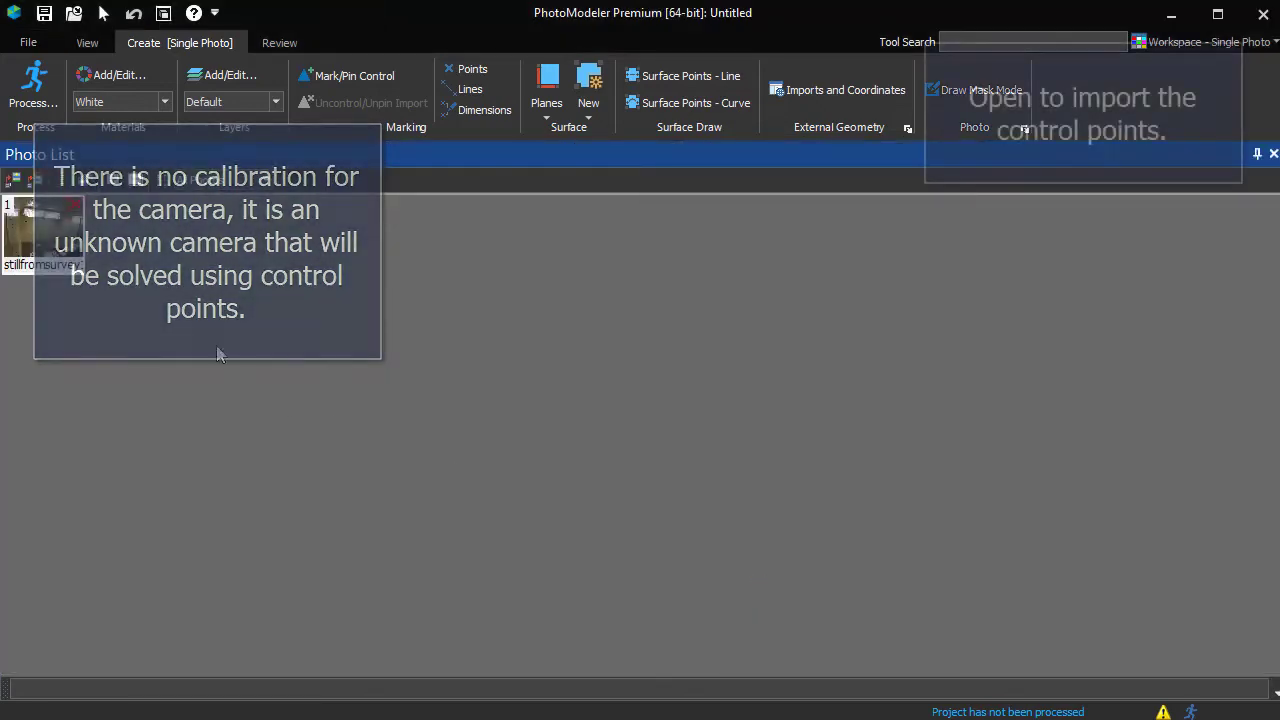
{"action": "double_click", "coordinate": [75, 262]}
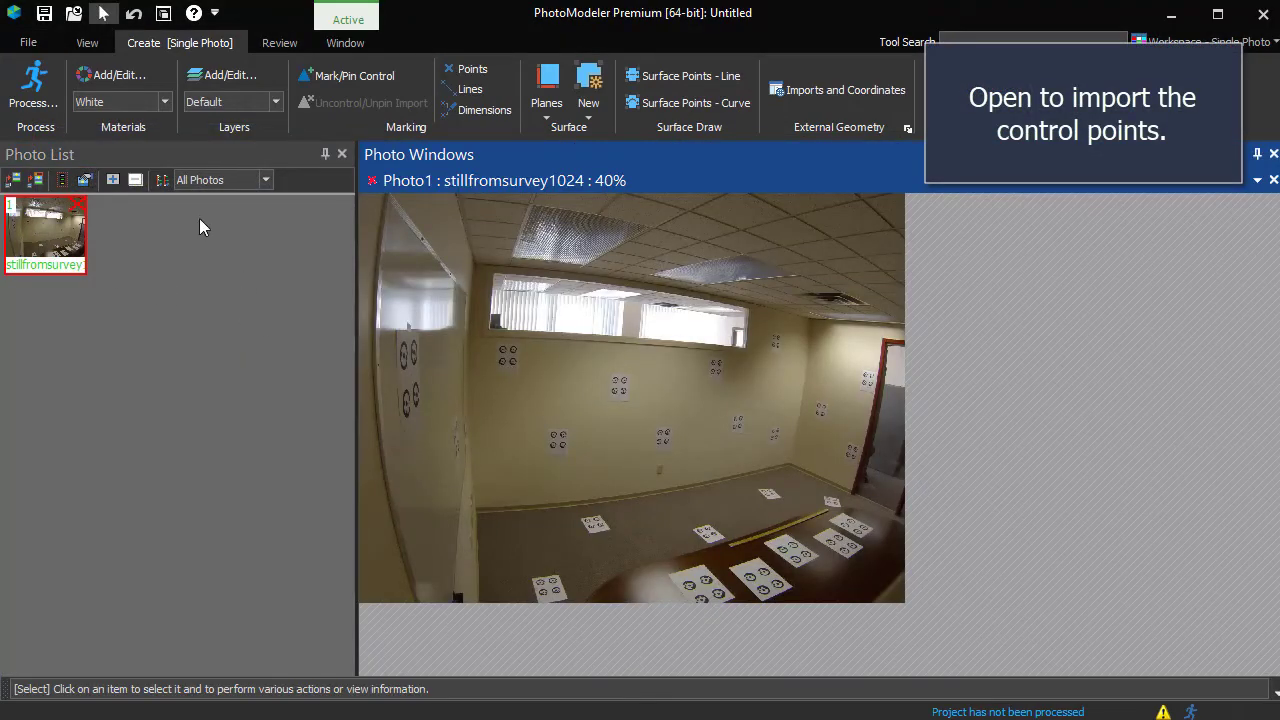
Add a control import from Survey\RoomSurvey.dxf in meters, loading its 213 points
{"action": "left_click", "coordinate": [87, 43]}
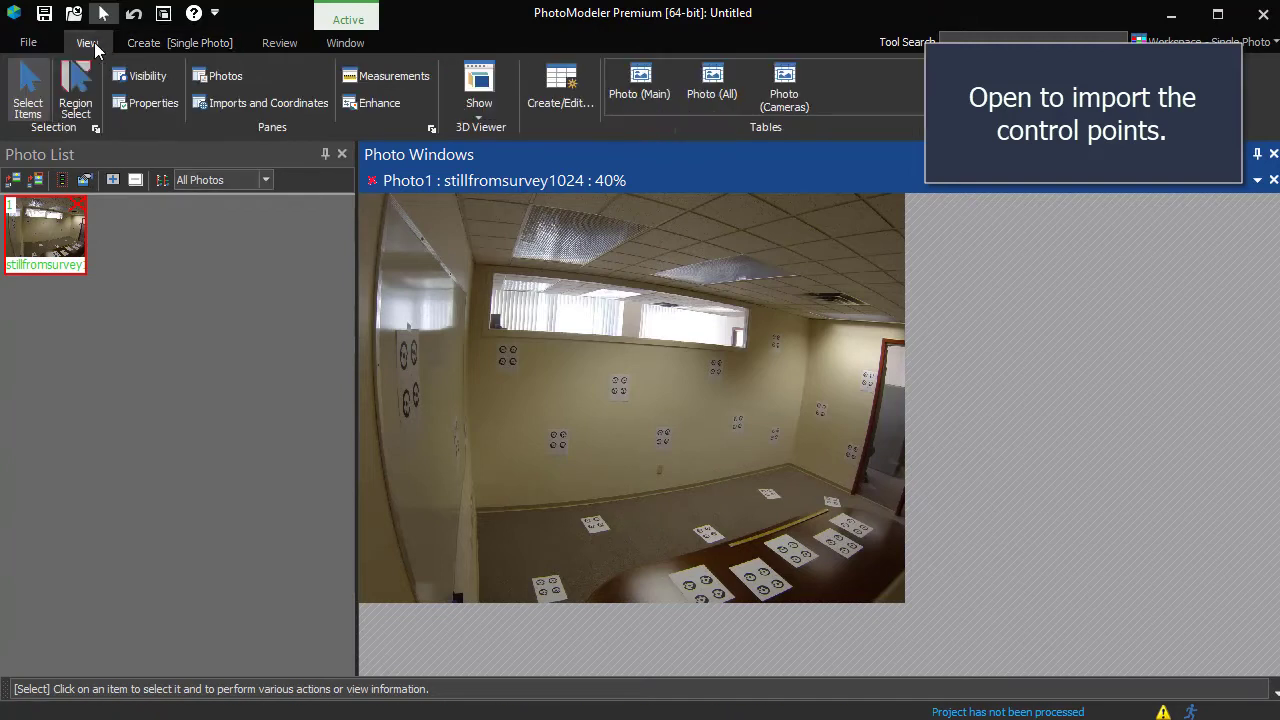
{"action": "left_click", "coordinate": [209, 105]}
{"action": "left_click", "coordinate": [627, 180]}
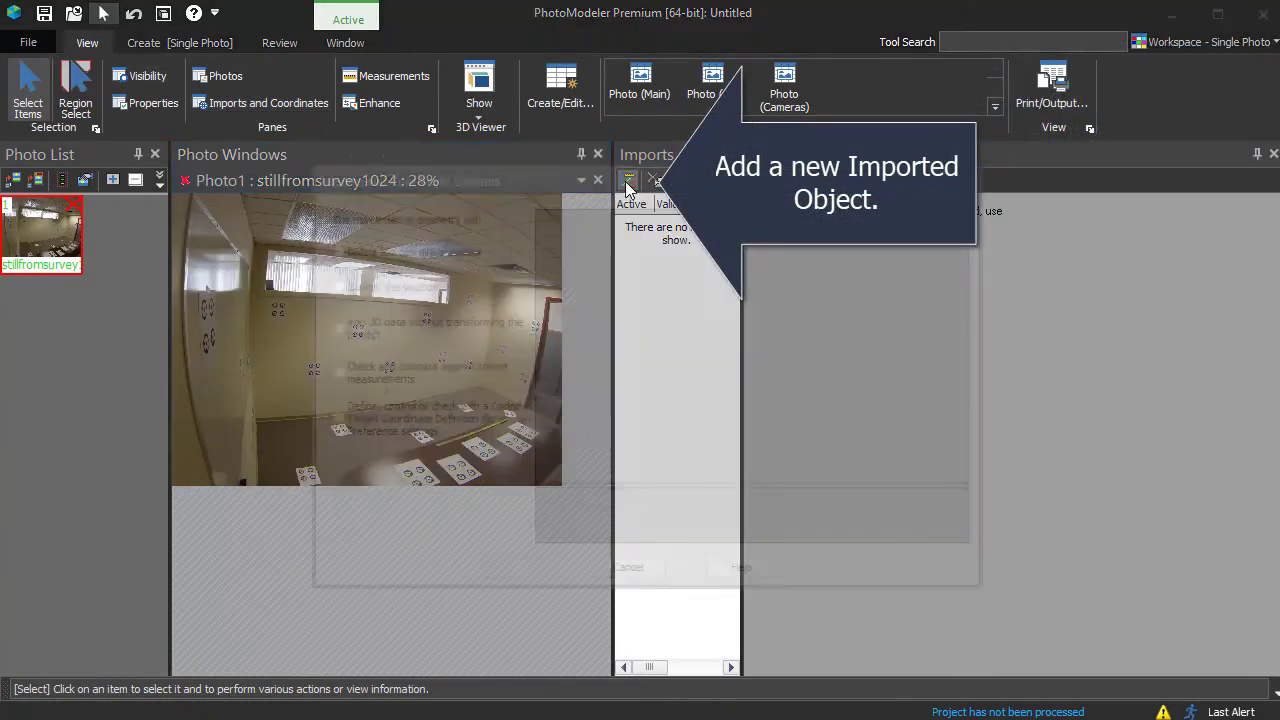
{"action": "left_click", "coordinate": [356, 287]}
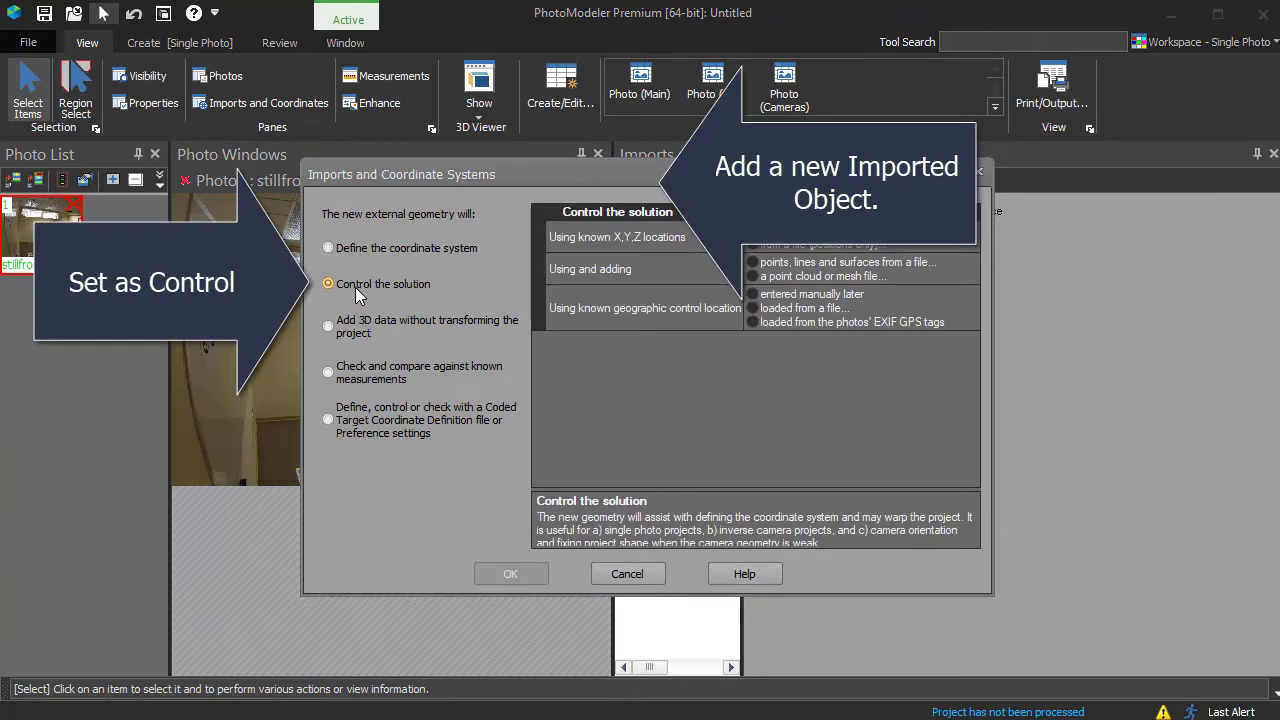
{"action": "left_click", "coordinate": [768, 267]}
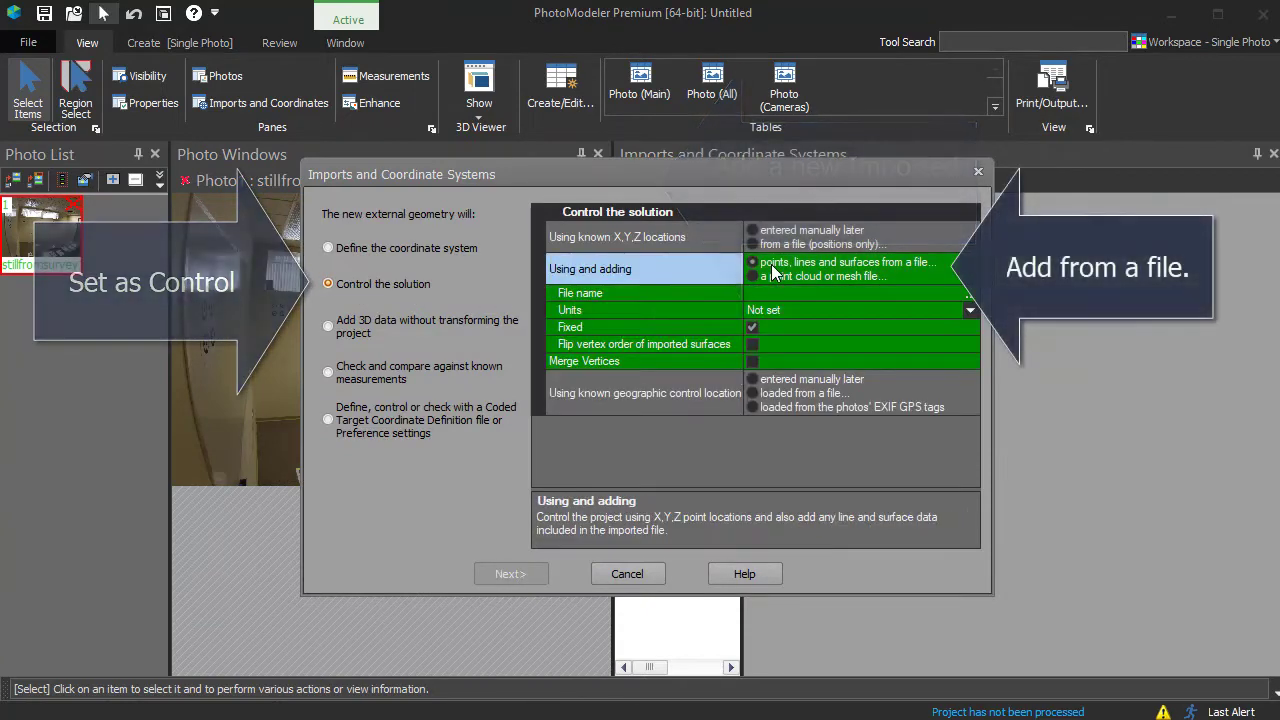
{"action": "left_click", "coordinate": [958, 292]}
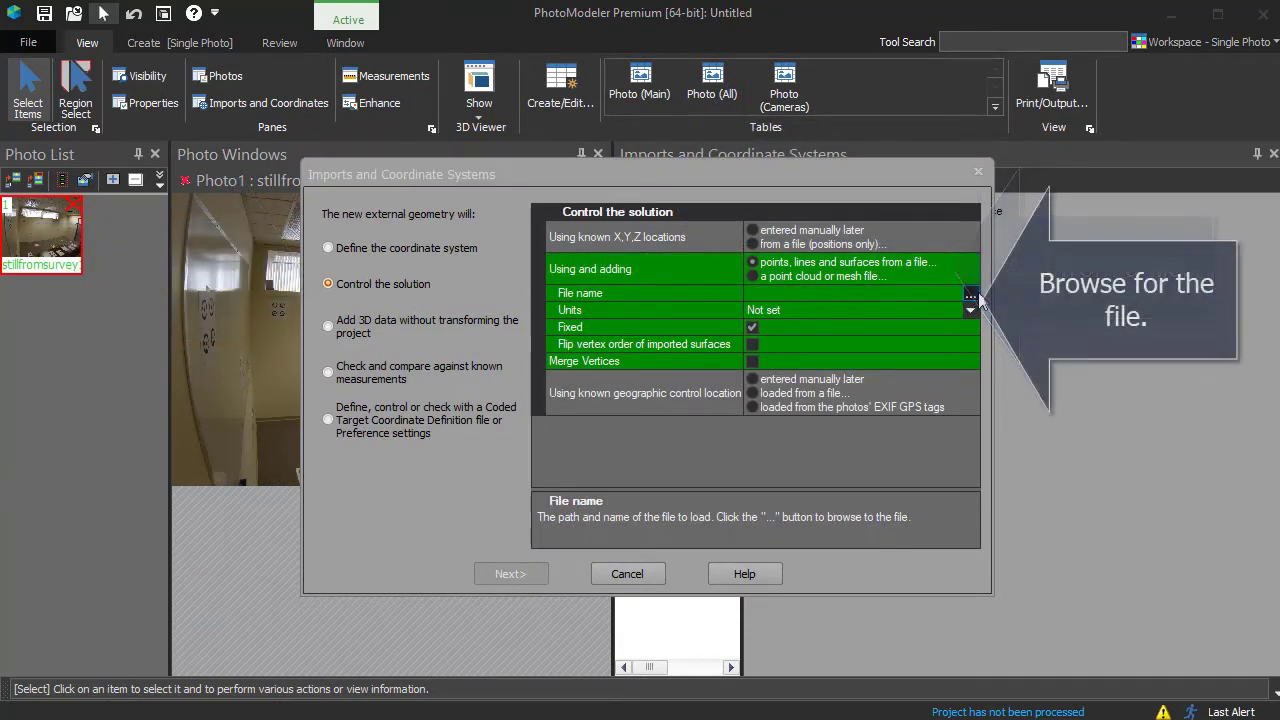
{"action": "left_click", "coordinate": [978, 292]}
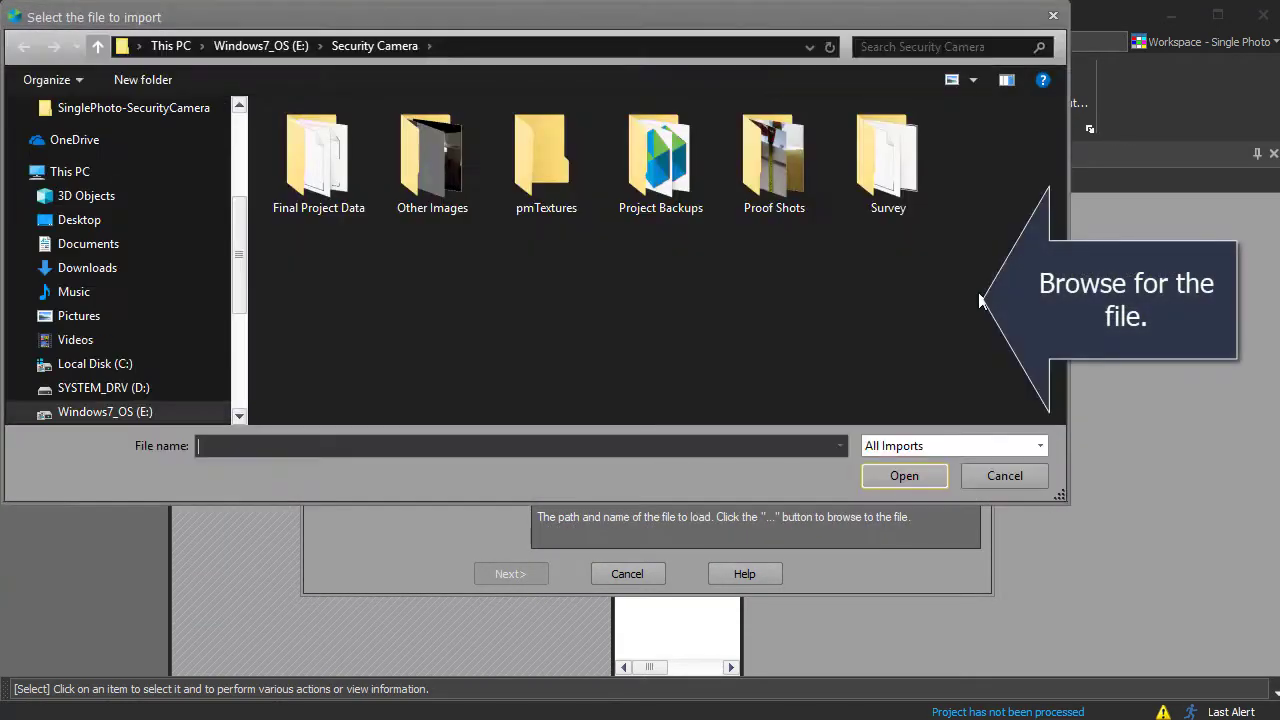
{"action": "double_click", "coordinate": [866, 202]}
{"action": "double_click", "coordinate": [423, 190]}
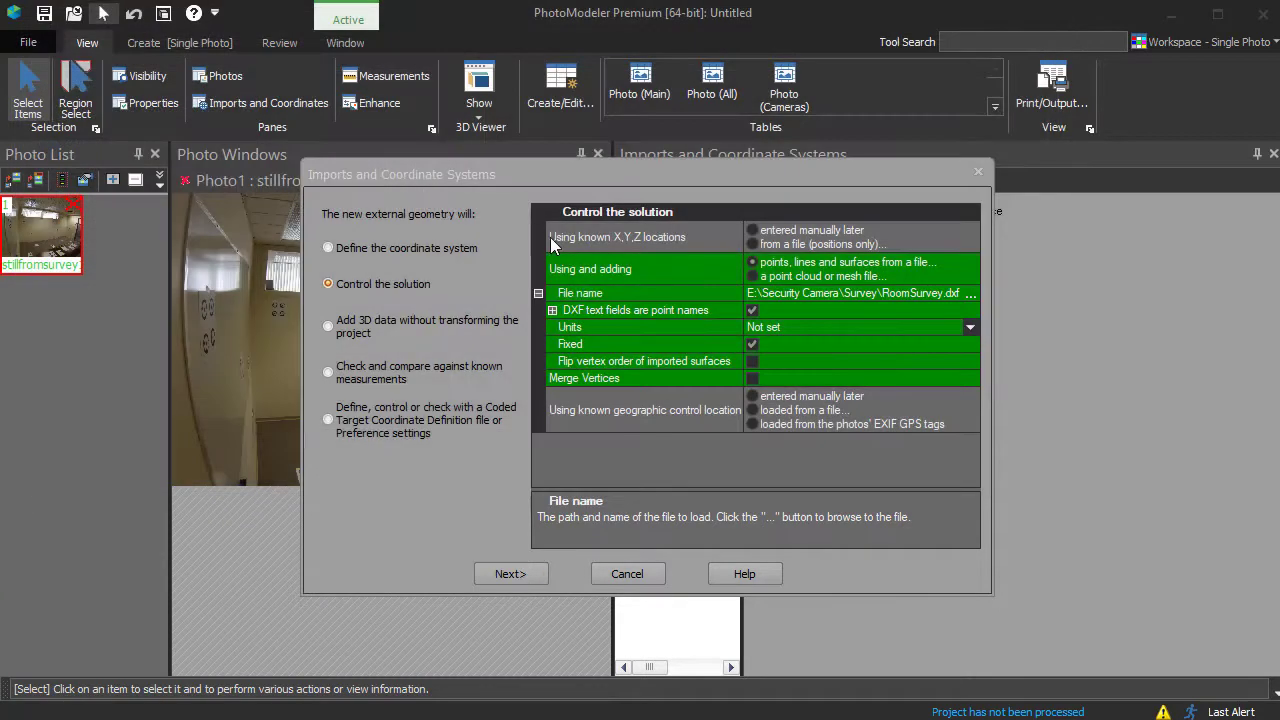
{"action": "left_click", "coordinate": [756, 328]}
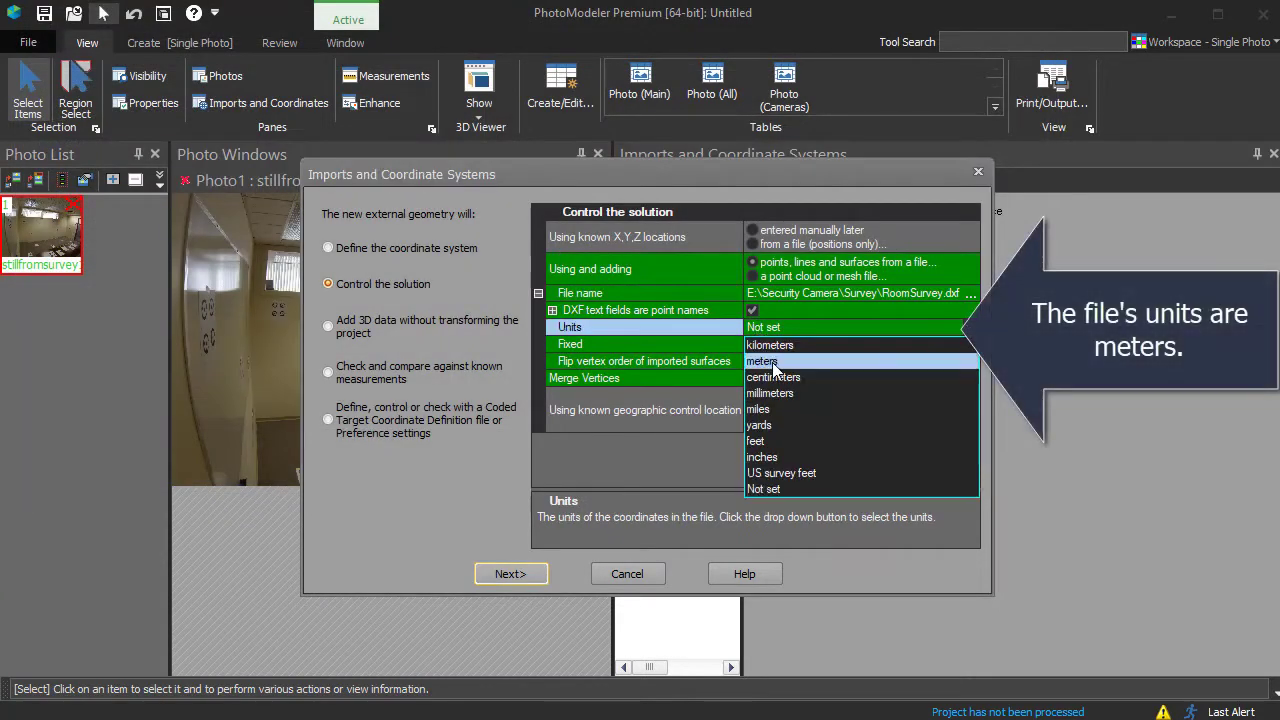
{"action": "left_click", "coordinate": [769, 362]}
{"action": "left_click", "coordinate": [511, 573]}
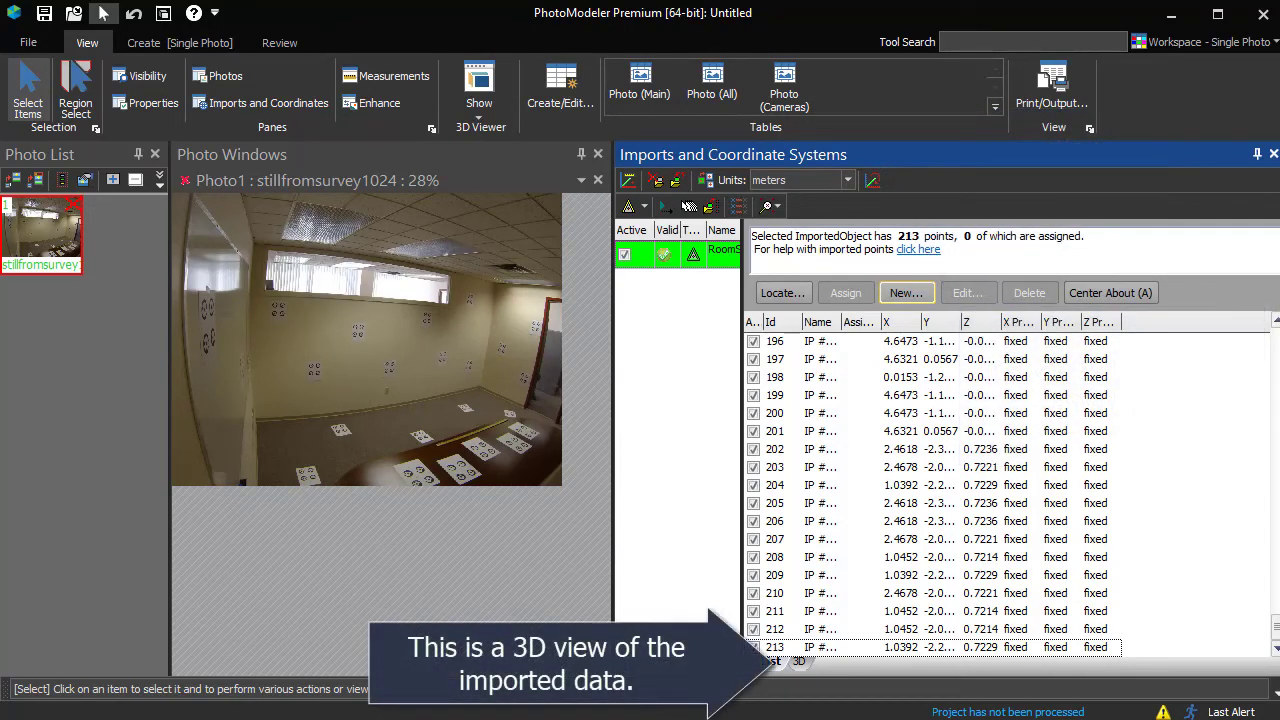
View the RoomSurvey import in 3D with Surfaces visibility unchecked, orbited to a frontal wireframe
{"action": "left_click", "coordinate": [798, 661]}
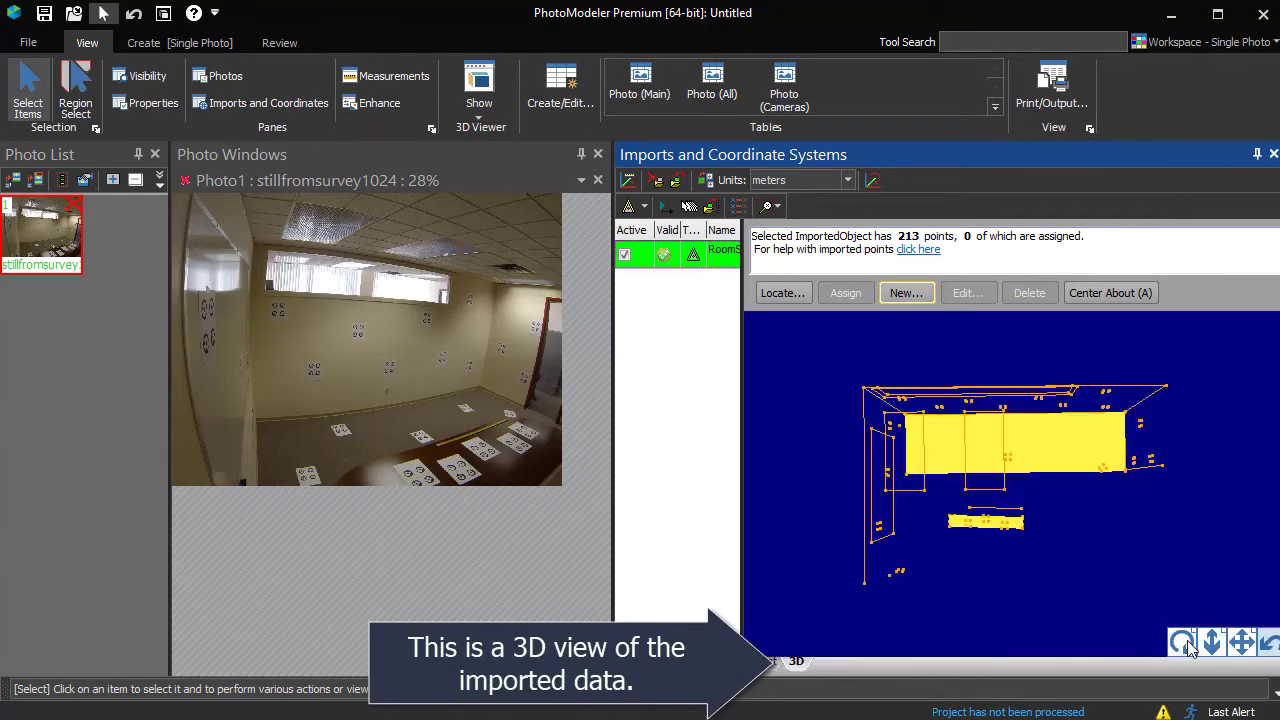
{"action": "left_click_drag", "start_coordinate": [1188, 648], "coordinate": [1110, 650]}
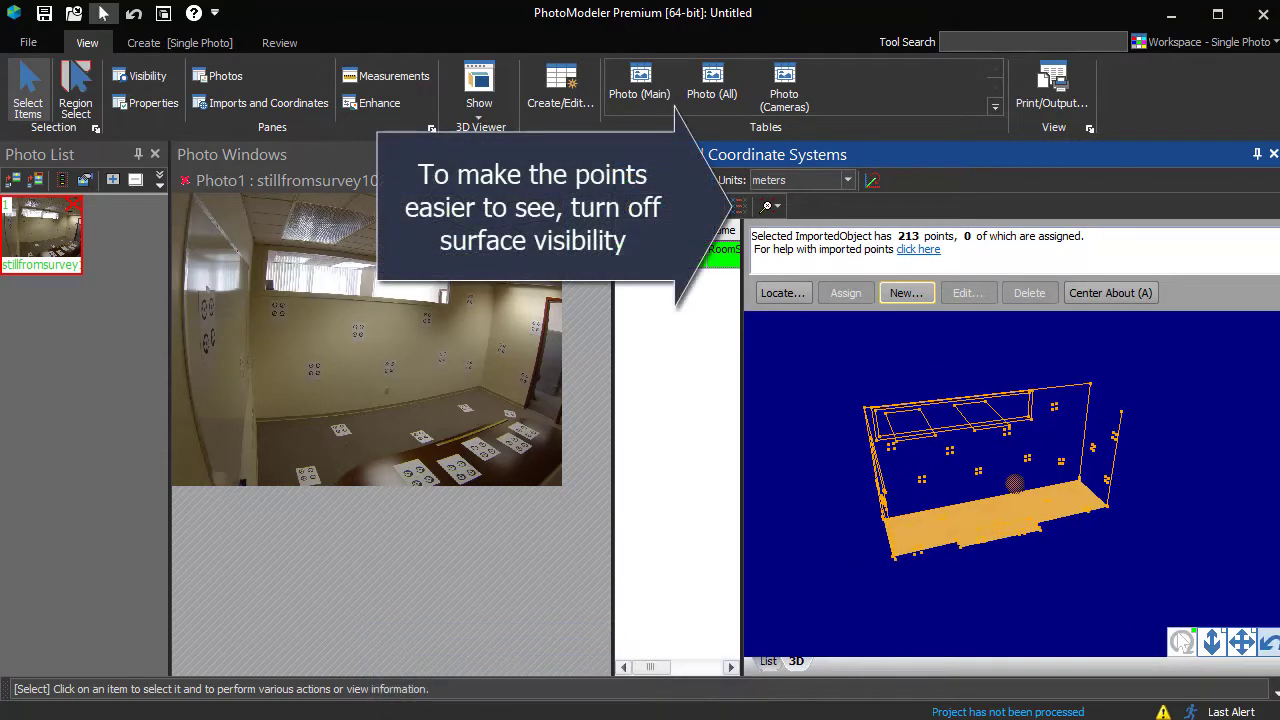
{"action": "left_click", "coordinate": [775, 206]}
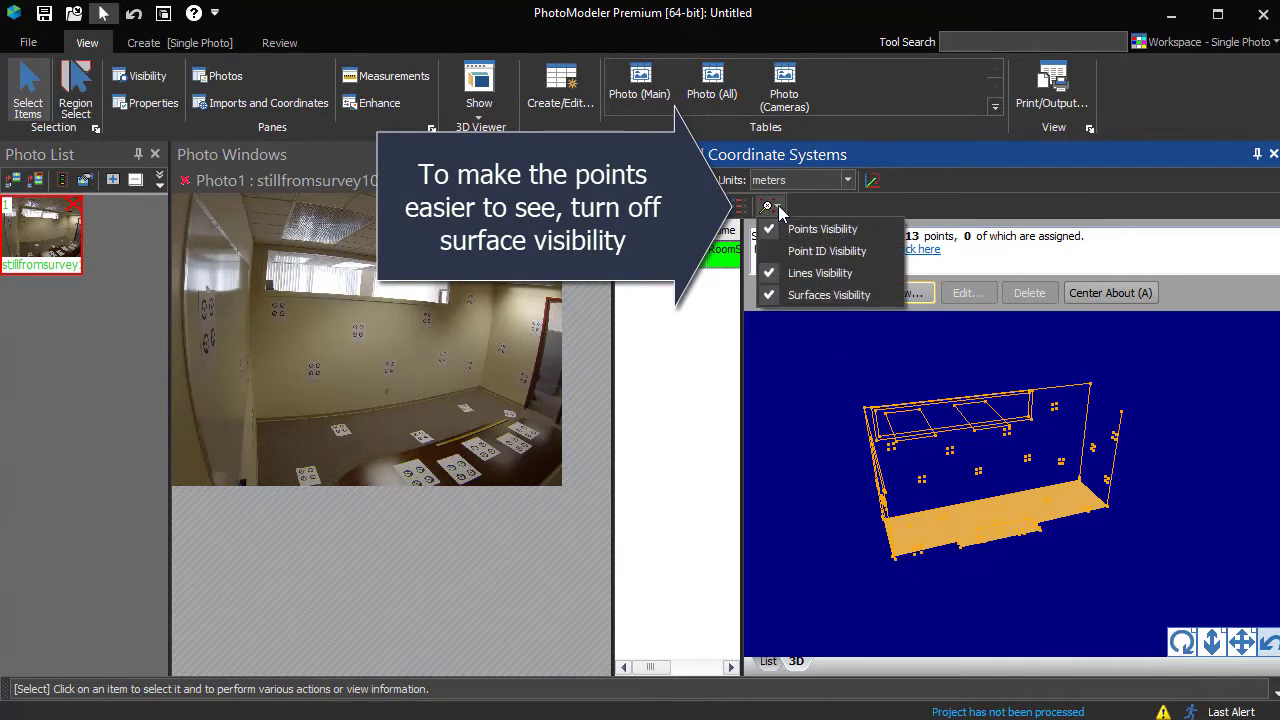
{"action": "left_click", "coordinate": [797, 300]}
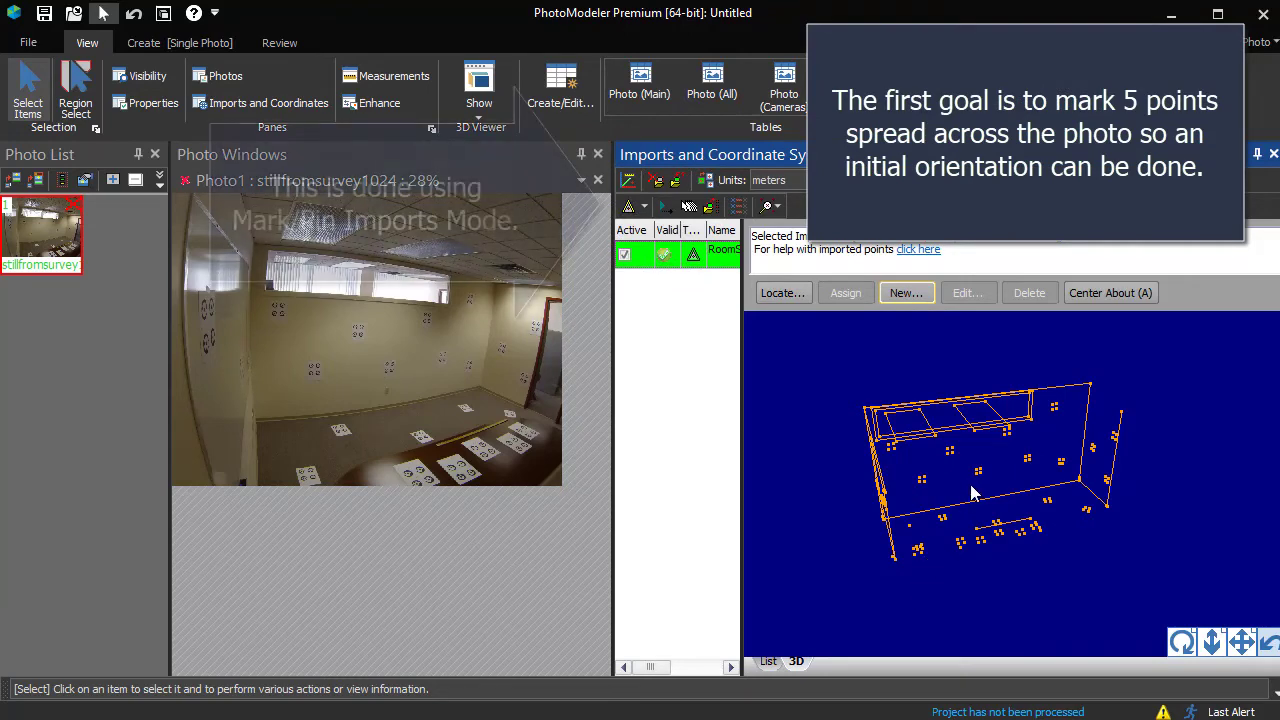
{"action": "left_click_drag", "start_coordinate": [965, 493], "coordinate": [990, 486]}
In Mark/Pin Imports mode, pin imported points 13 and 75 to their photo targets
{"action": "left_click", "coordinate": [628, 206]}
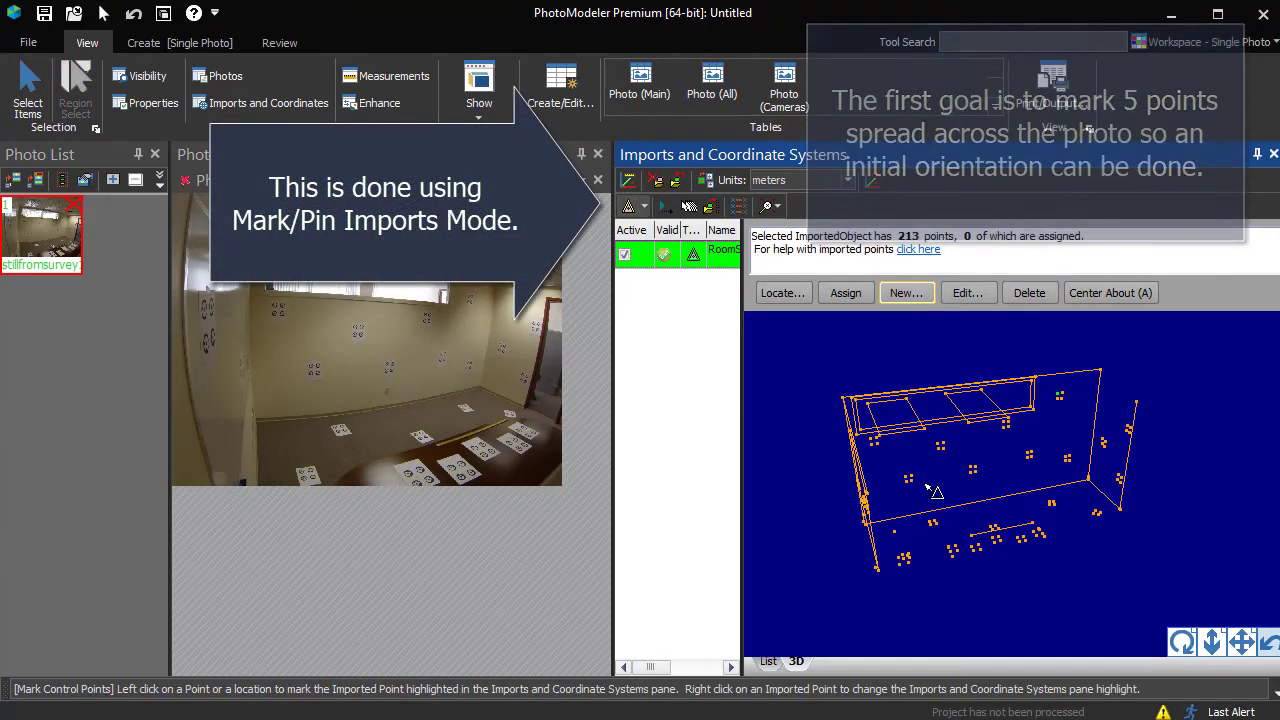
{"action": "left_click", "coordinate": [977, 469]}
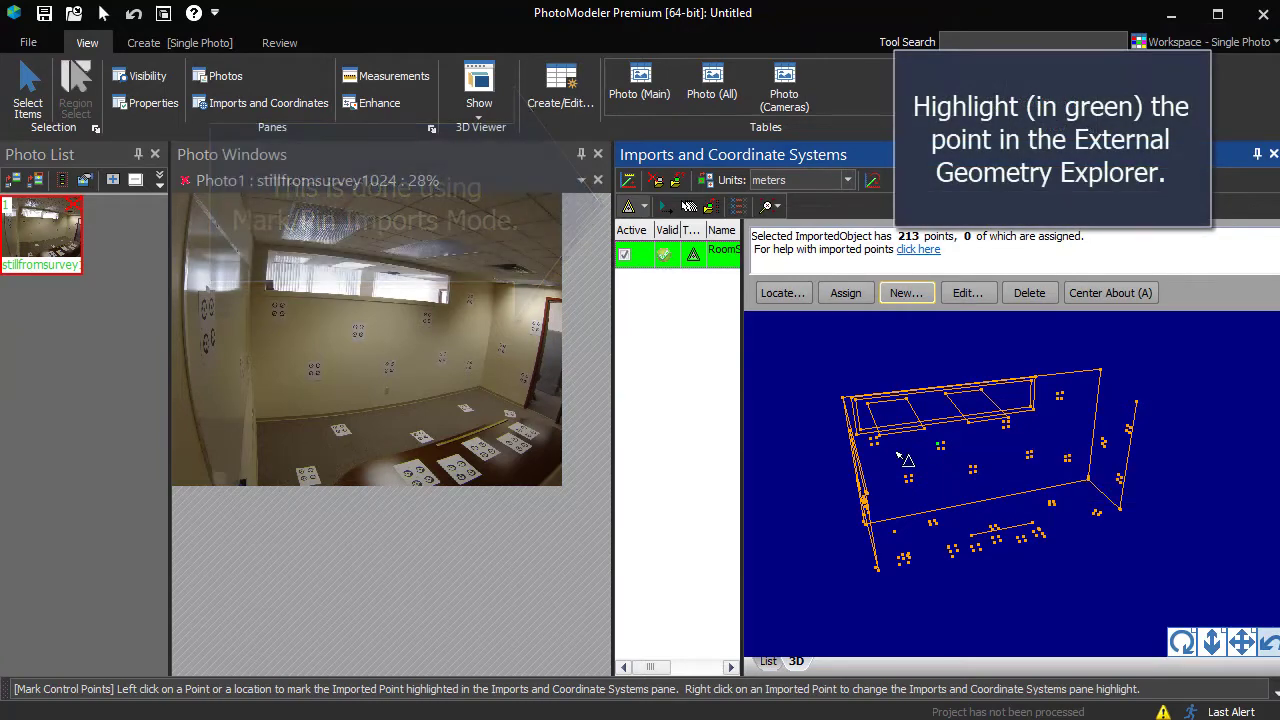
{"action": "scroll", "coordinate": [362, 340], "scroll_direction": "up", "scroll_amount": 5}
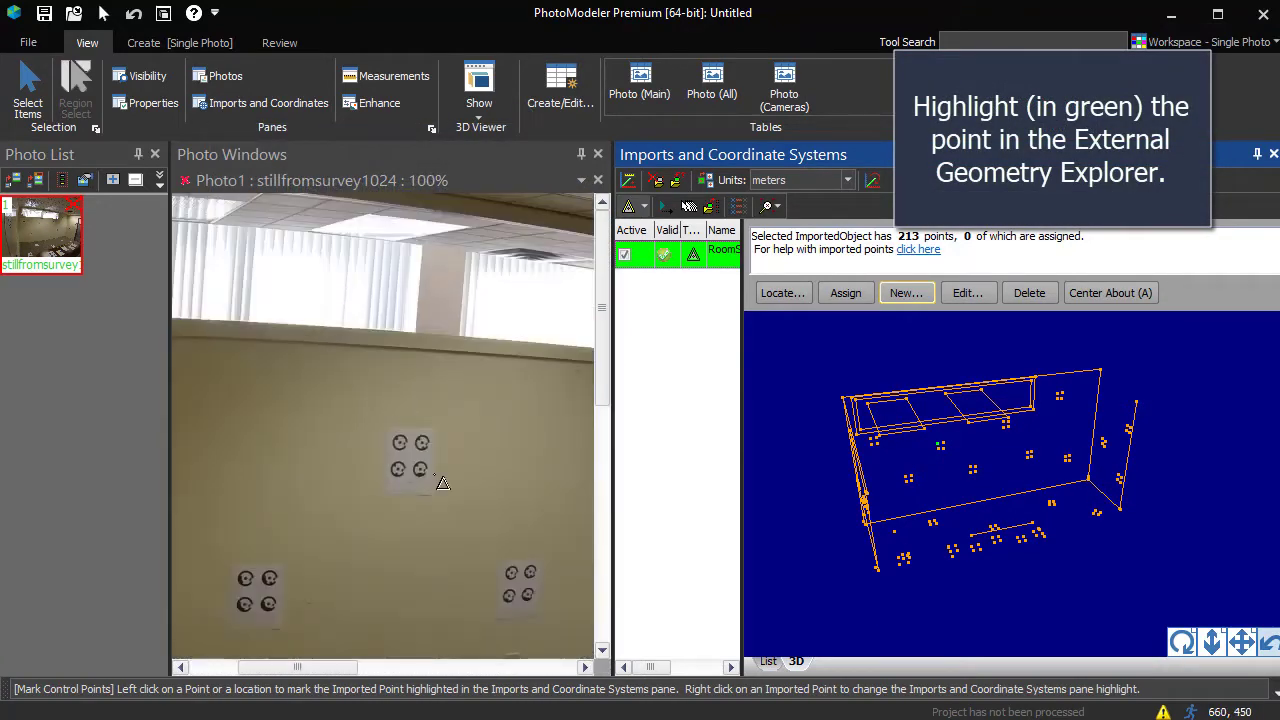
{"action": "scroll", "coordinate": [397, 416], "scroll_direction": "up", "scroll_amount": 2}
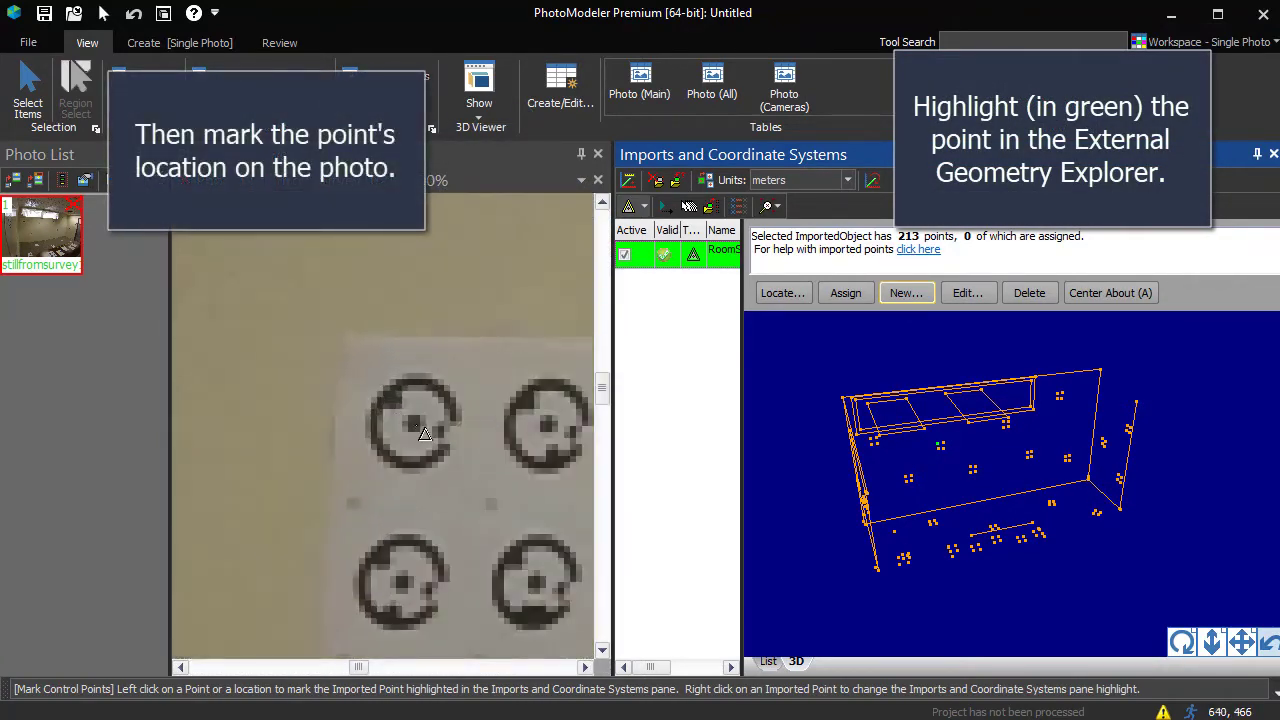
{"action": "left_click", "coordinate": [424, 431]}
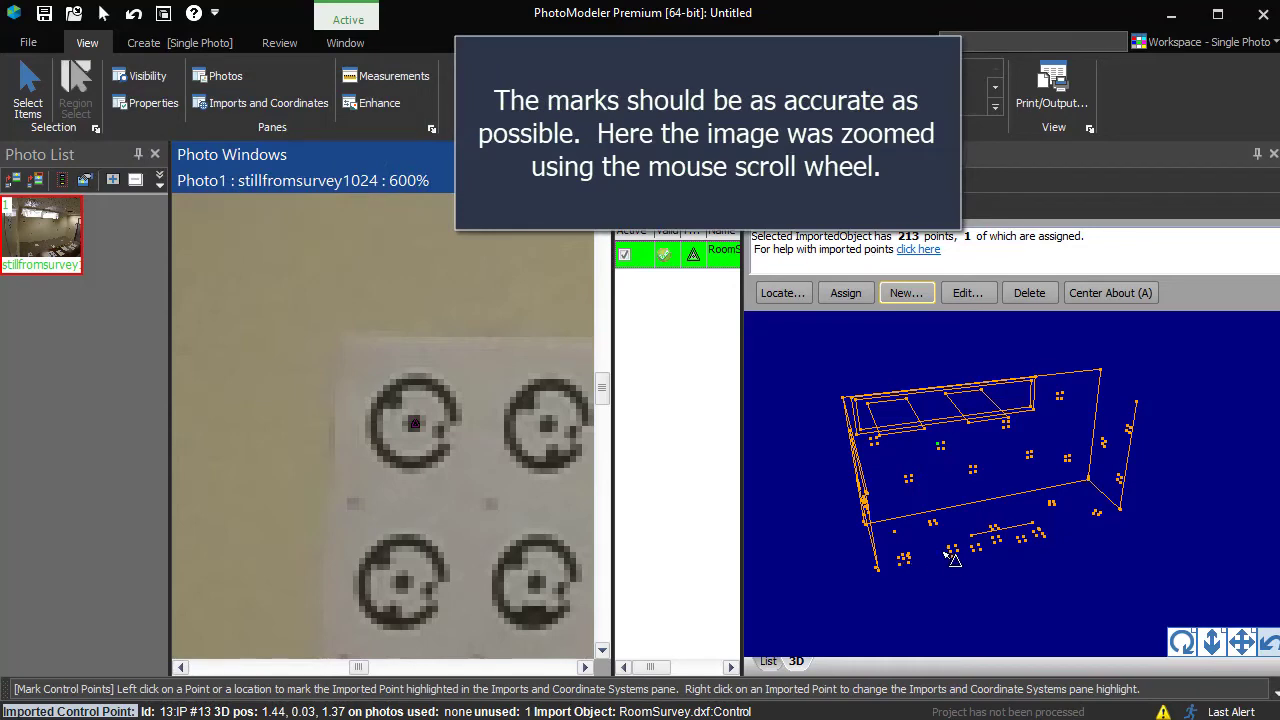
{"action": "left_click_drag", "start_coordinate": [1014, 484], "coordinate": [1010, 486]}
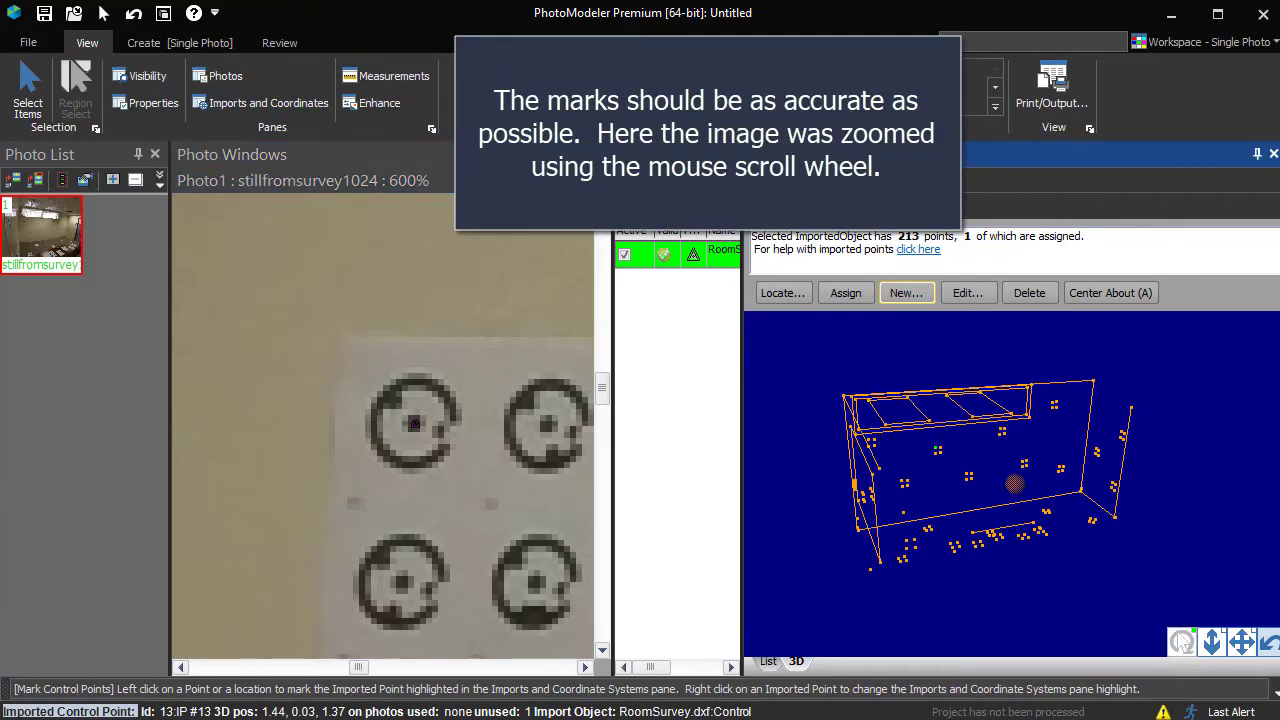
{"action": "right_click", "coordinate": [918, 566]}
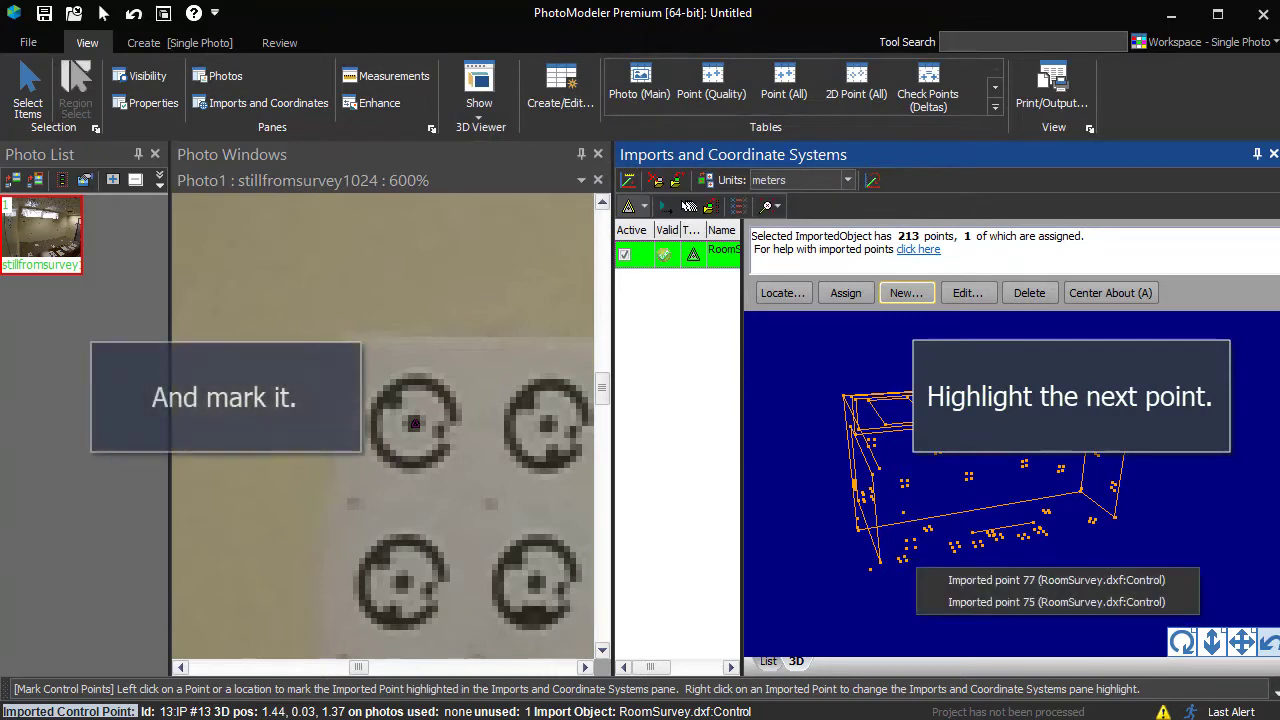
{"action": "left_click", "coordinate": [964, 602]}
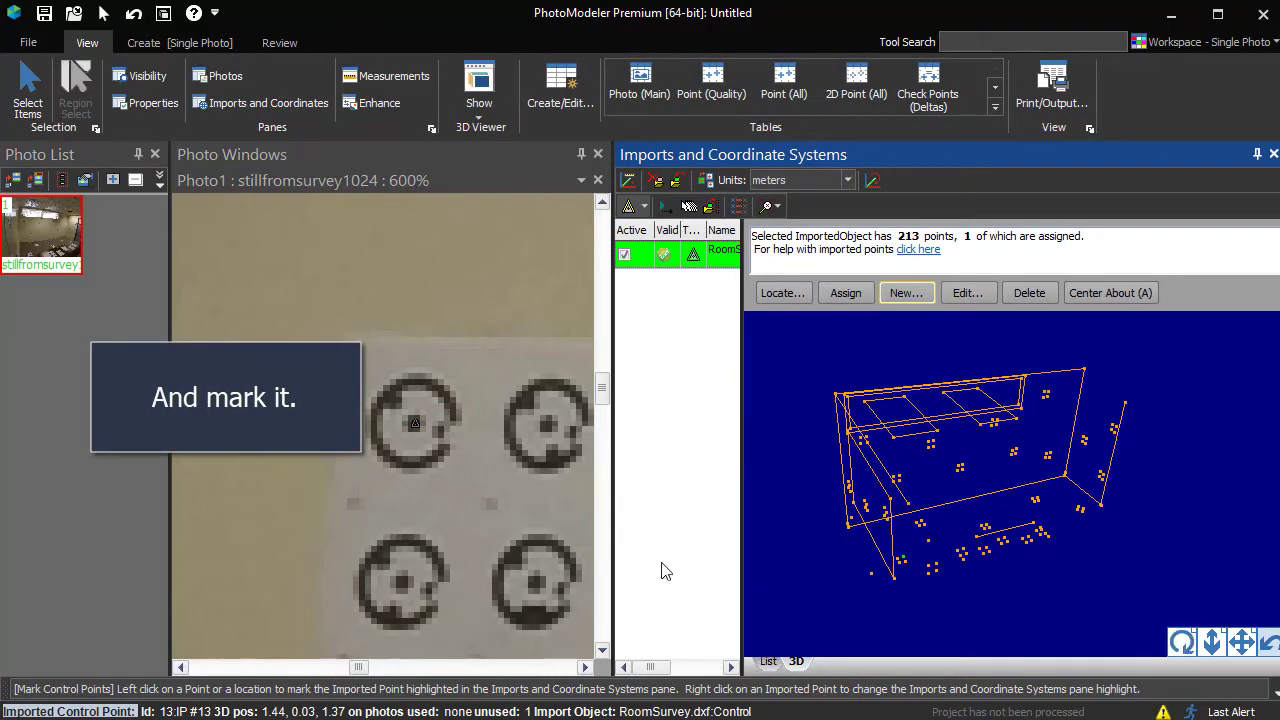
{"action": "scroll", "coordinate": [400, 500], "scroll_direction": "down", "scroll_amount": 6}
{"action": "scroll", "coordinate": [286, 620], "scroll_direction": "up", "scroll_amount": 3}
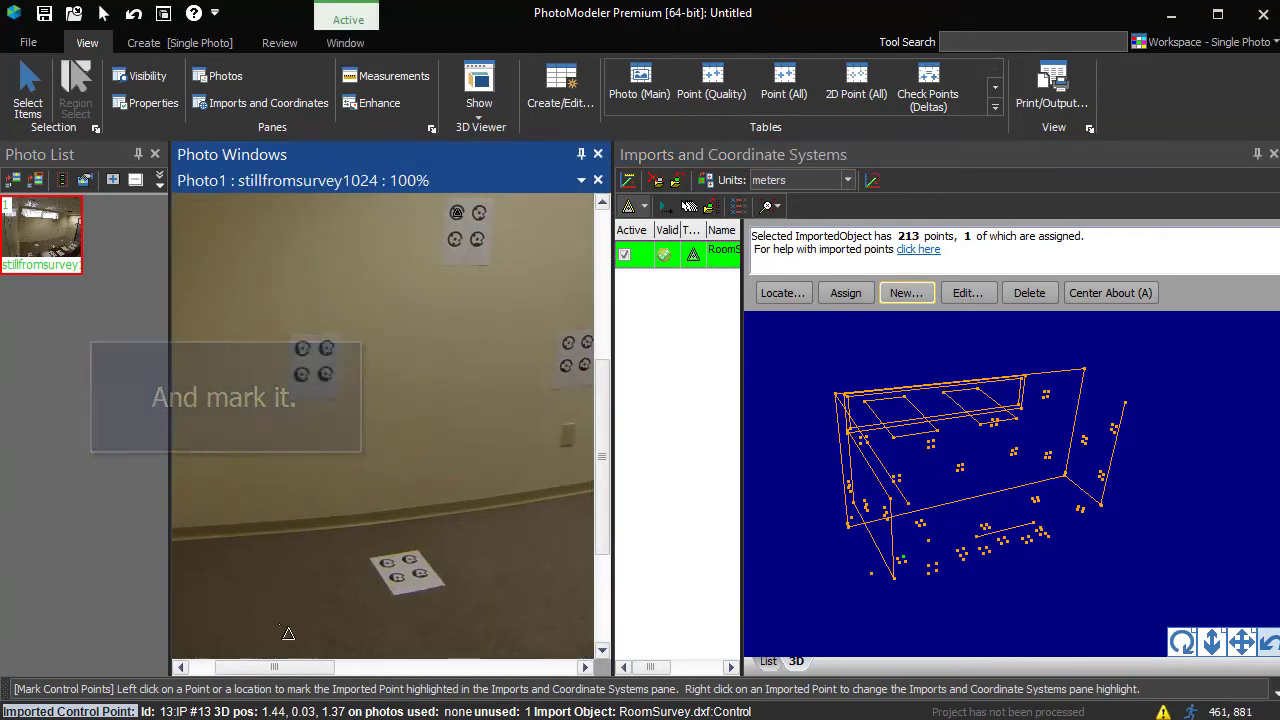
{"action": "scroll", "coordinate": [405, 572], "scroll_direction": "up", "scroll_amount": 2}
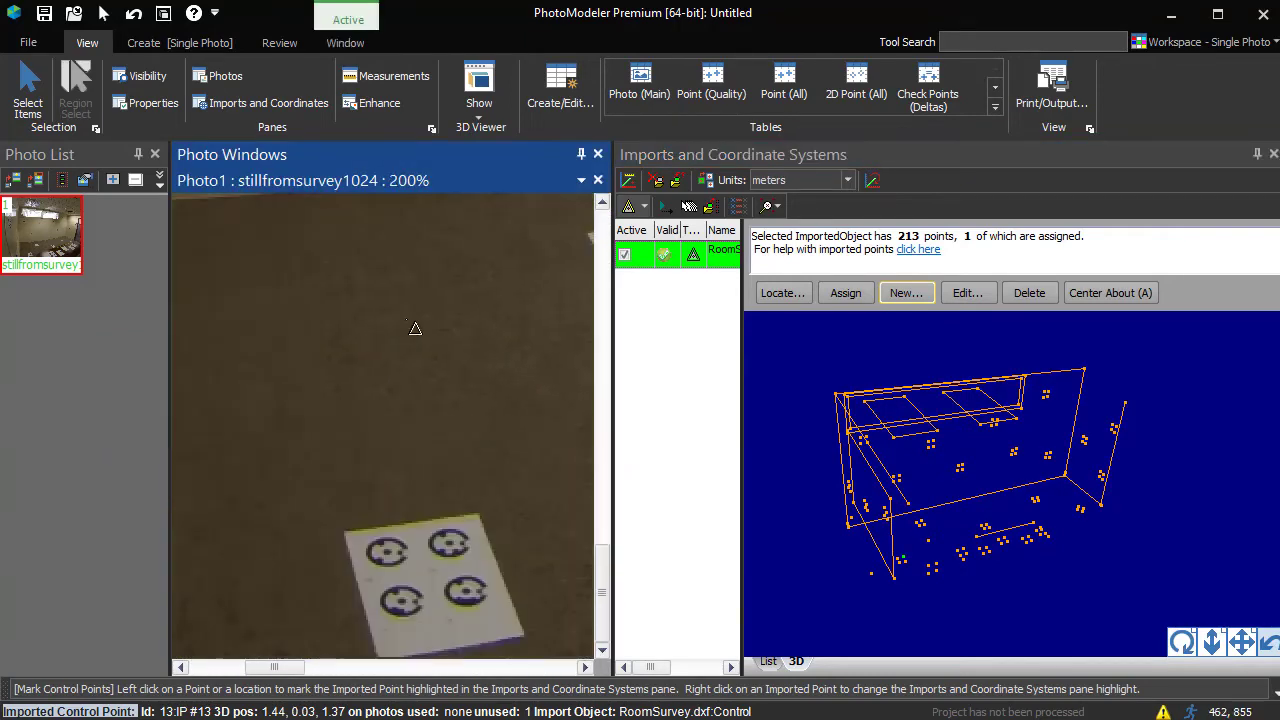
{"action": "left_click", "coordinate": [453, 540]}
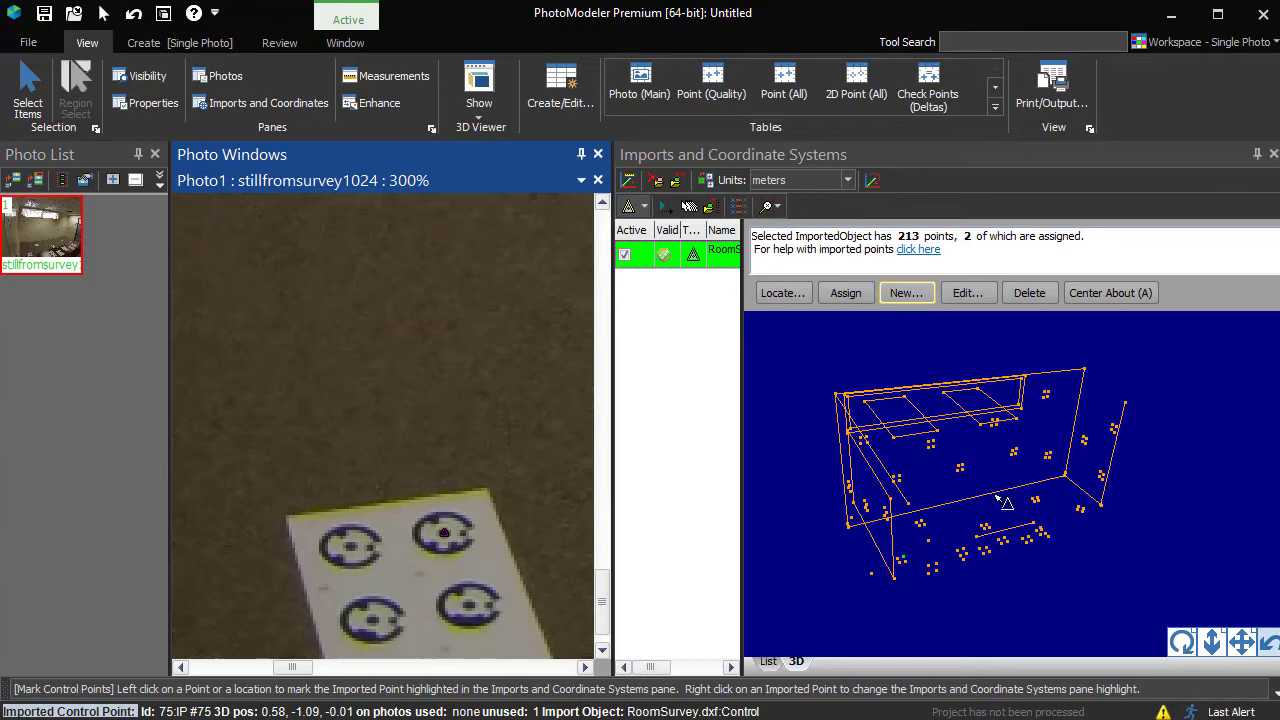
Pin three more imported points, including point 35, to wall targets so the photo orients
{"action": "right_click", "coordinate": [1048, 455]}
{"action": "left_click", "coordinate": [1110, 501]}
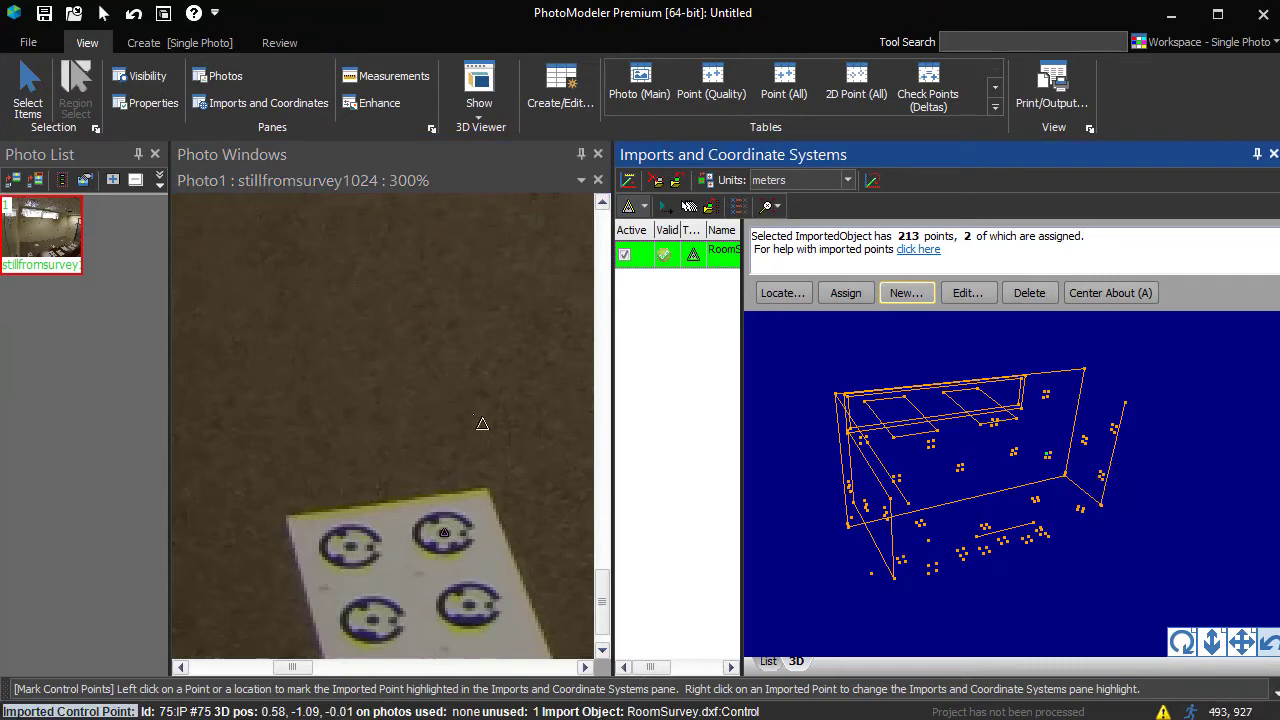
{"action": "scroll", "coordinate": [447, 418], "scroll_direction": "down", "scroll_amount": 4}
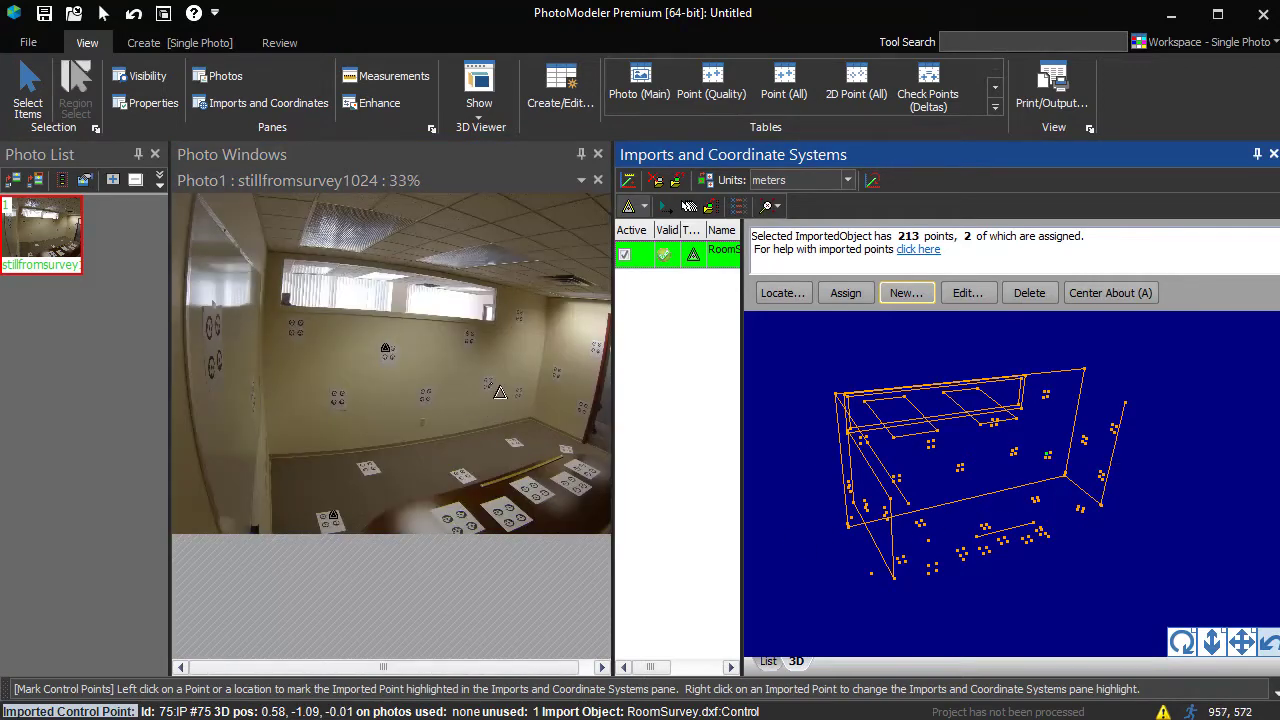
{"action": "key", "text": "alt"}
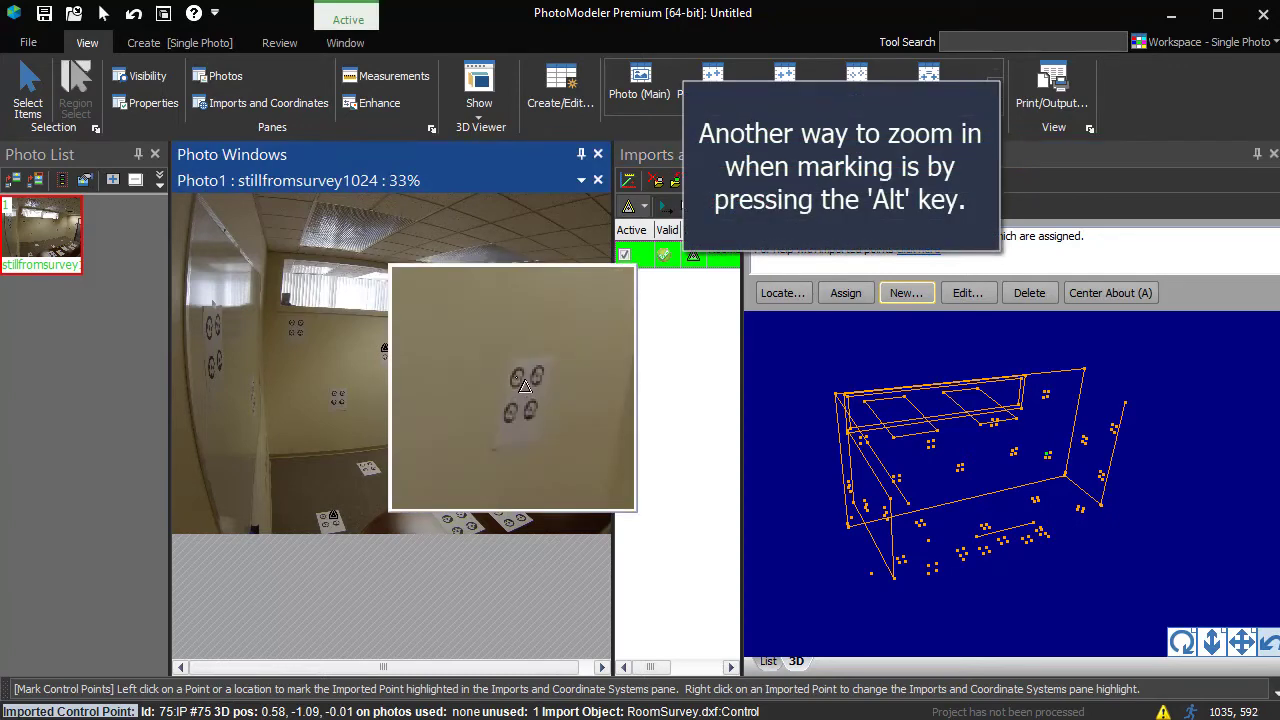
{"action": "left_click", "coordinate": [527, 386]}
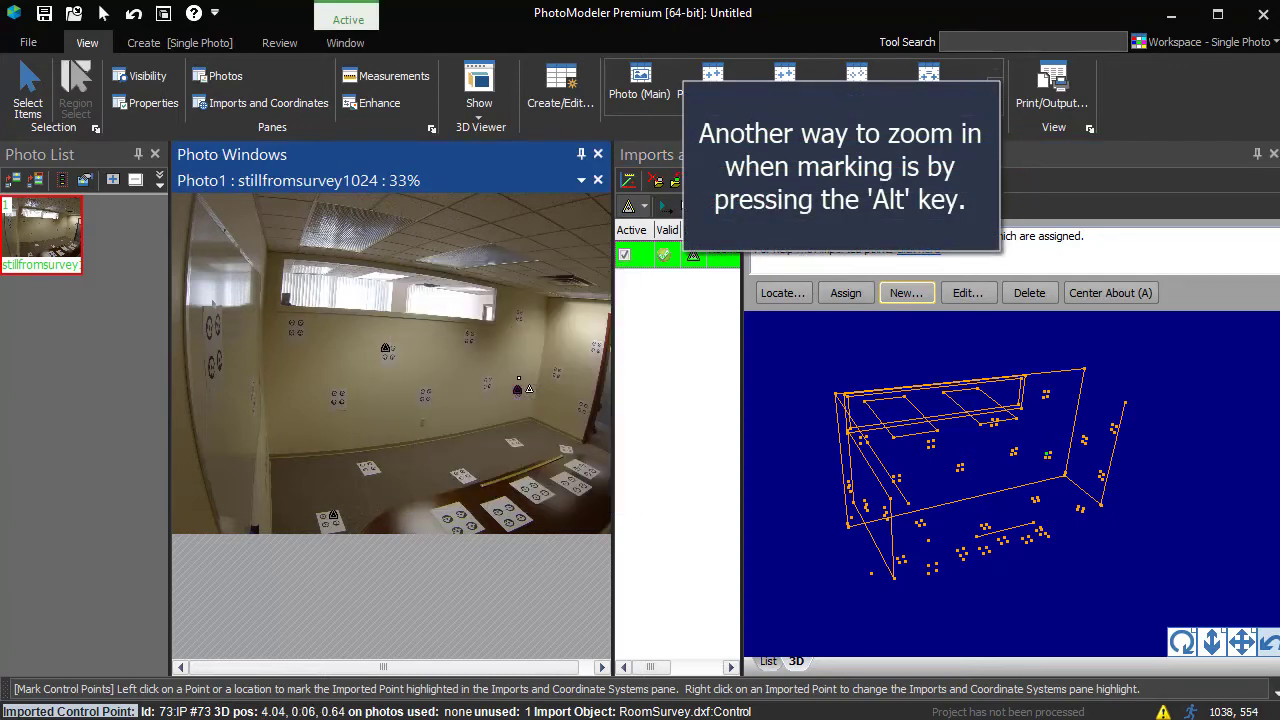
{"action": "left_click", "coordinate": [1015, 454]}
{"action": "key", "text": "alt"}
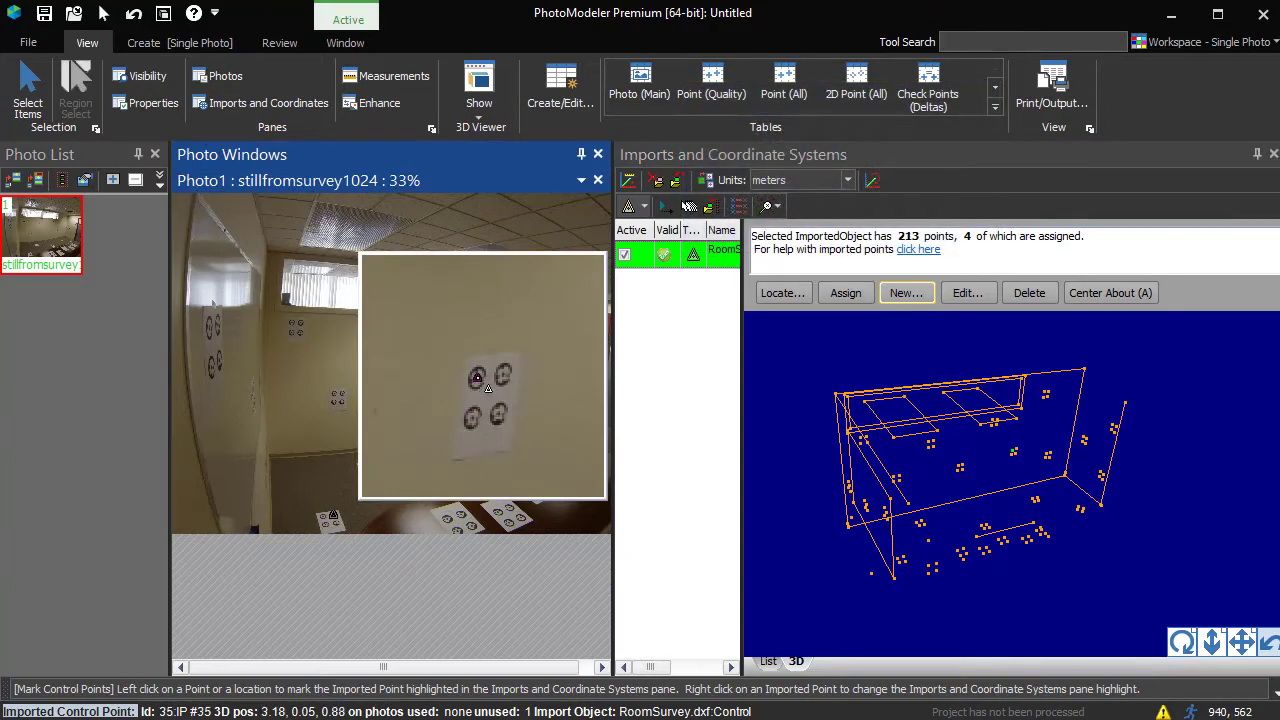
{"action": "left_click", "coordinate": [485, 386]}
{"action": "right_click", "coordinate": [1121, 436]}
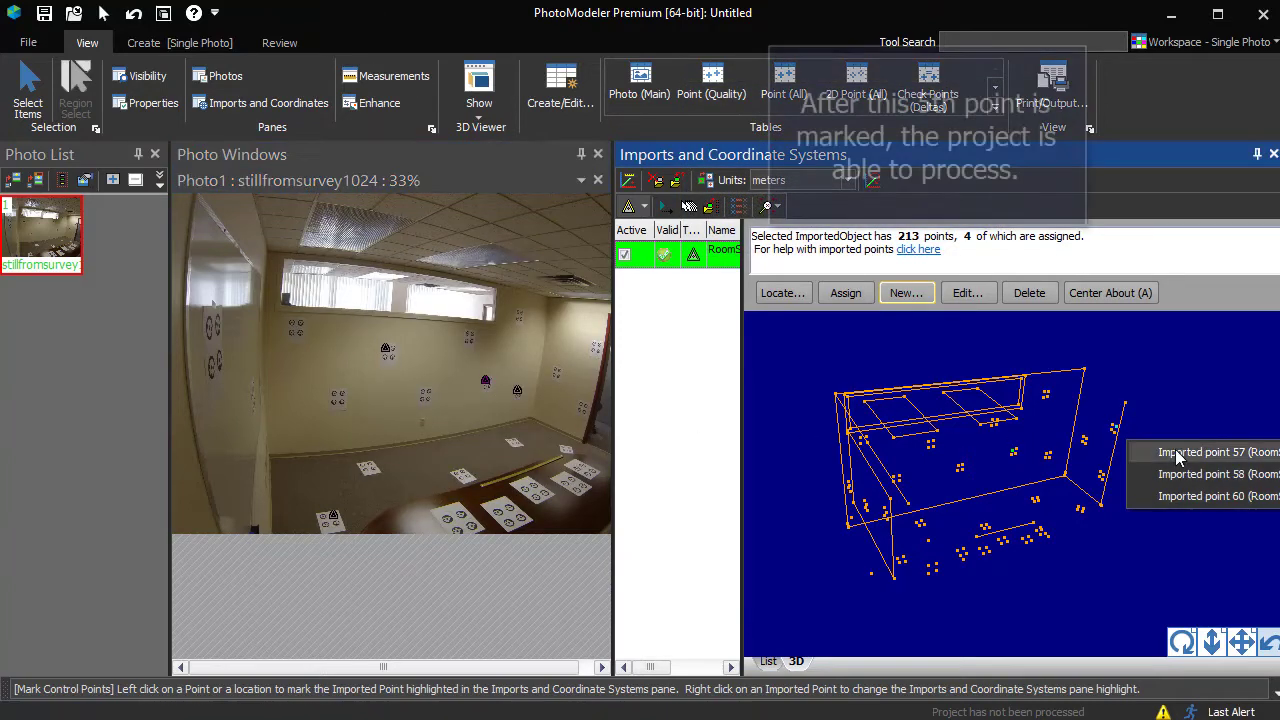
{"action": "left_click", "coordinate": [1160, 449]}
{"action": "key", "text": "alt"}
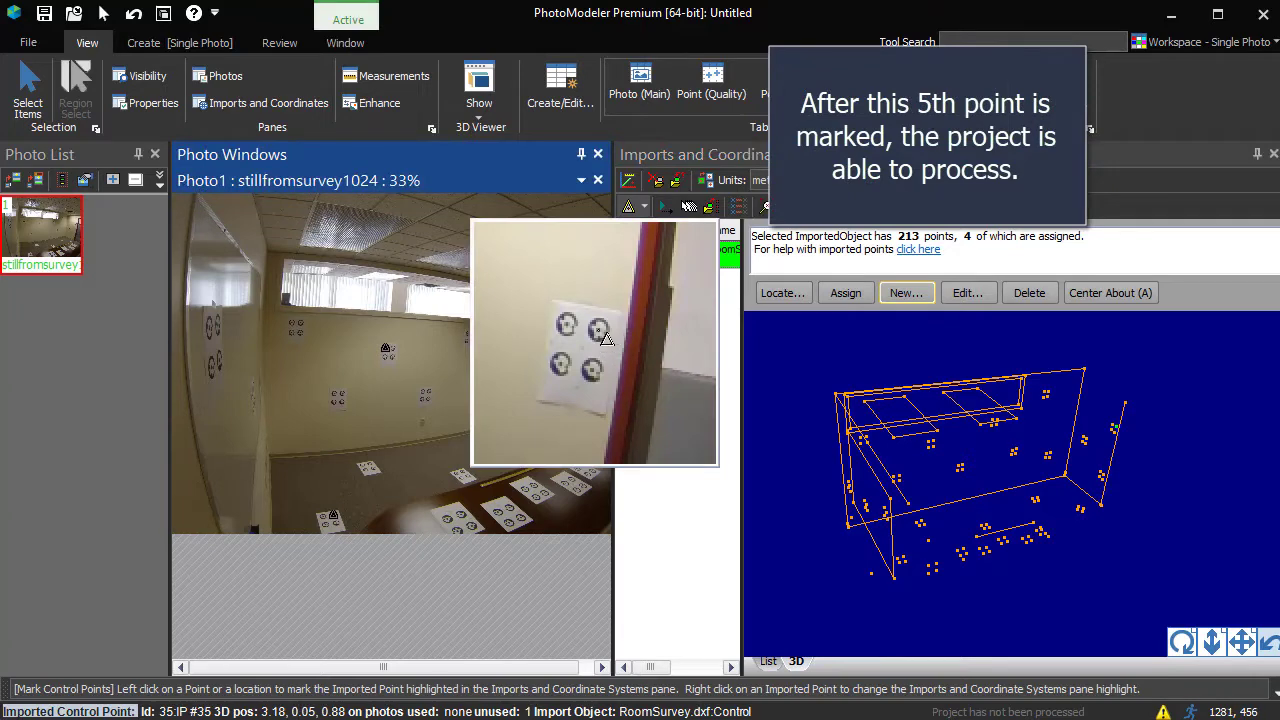
{"action": "left_click", "coordinate": [598, 347]}
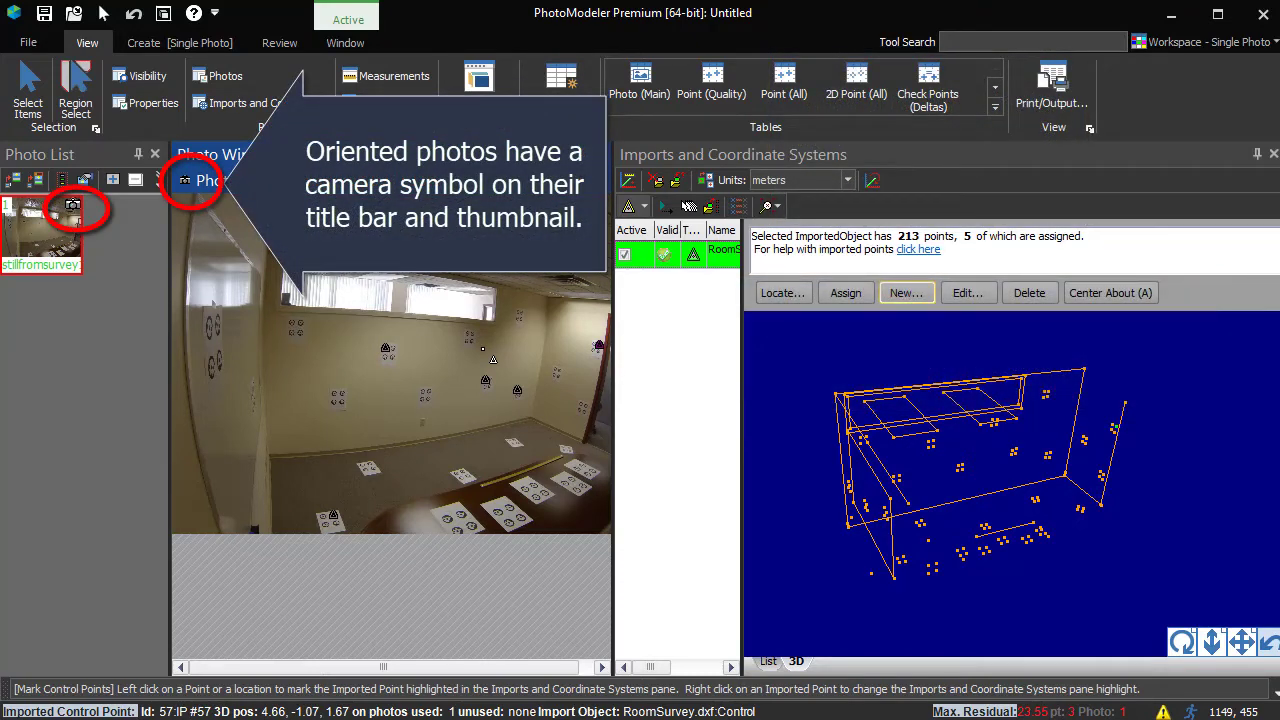
Show imported Lines 3D on the photo and pin three more points, reaching eight assigned
{"action": "left_click", "coordinate": [145, 82]}
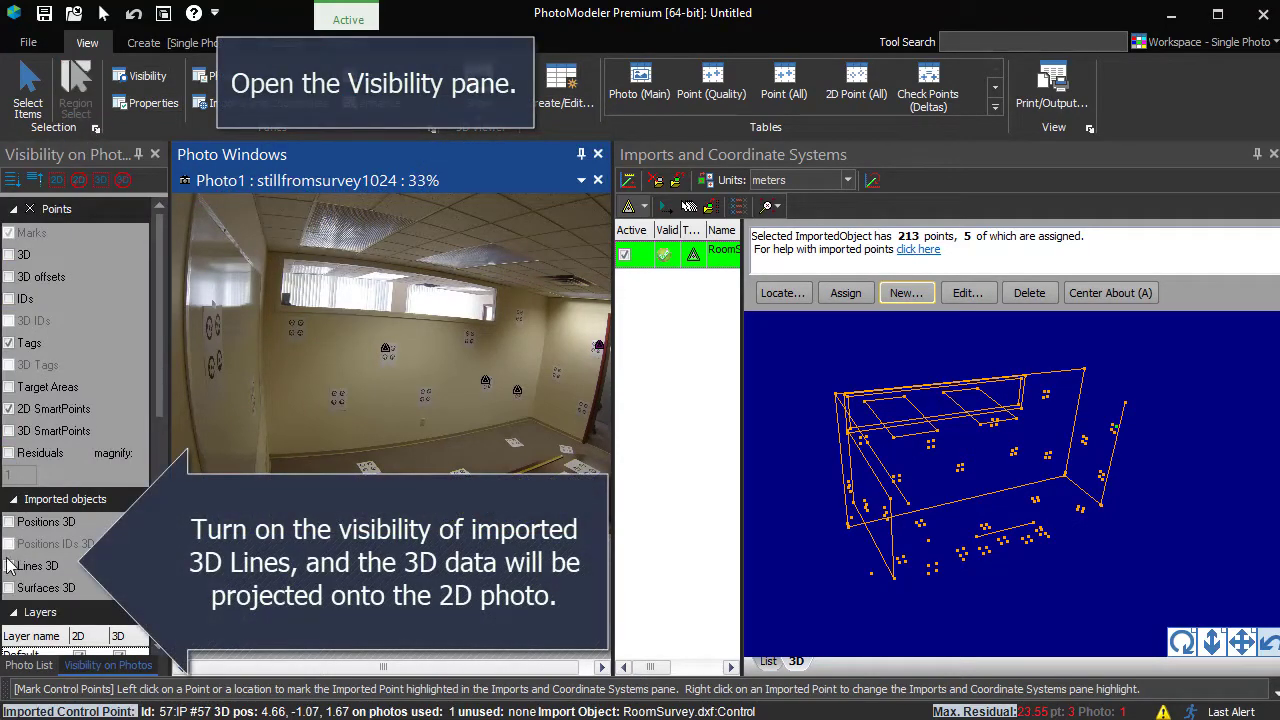
{"action": "left_click", "coordinate": [8, 566]}
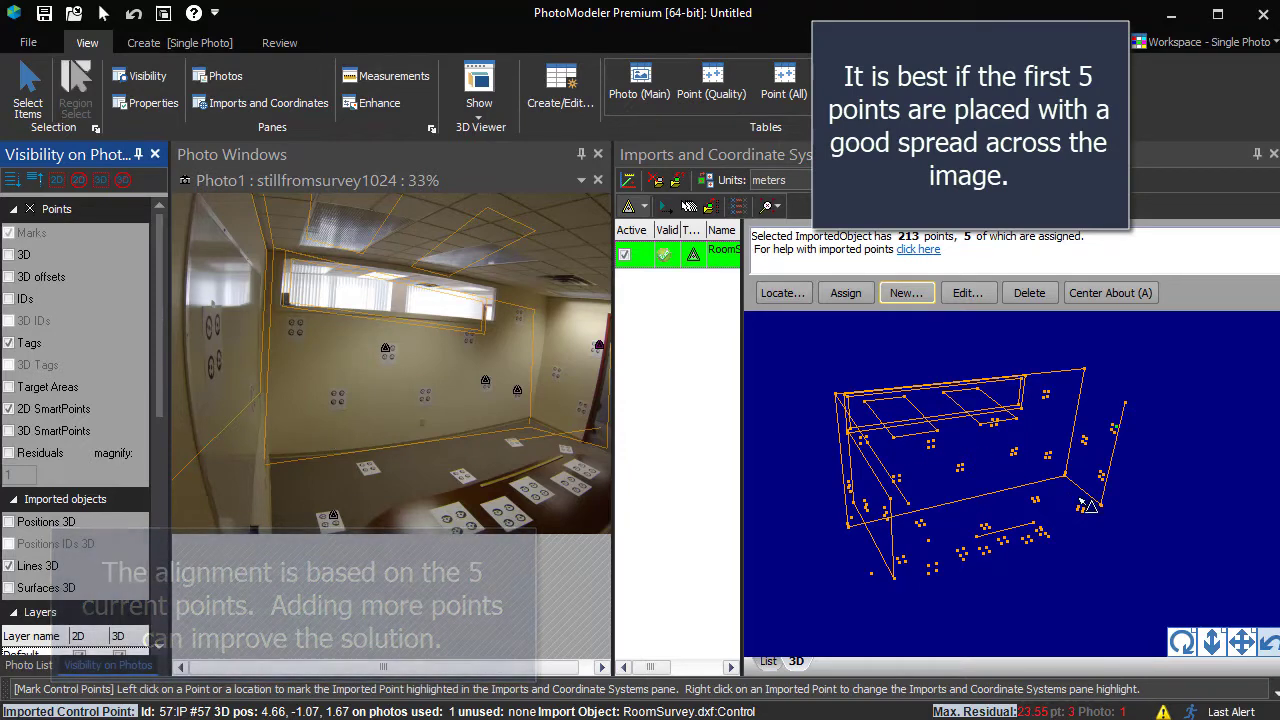
{"action": "mouse_move", "coordinate": [1155, 503]}
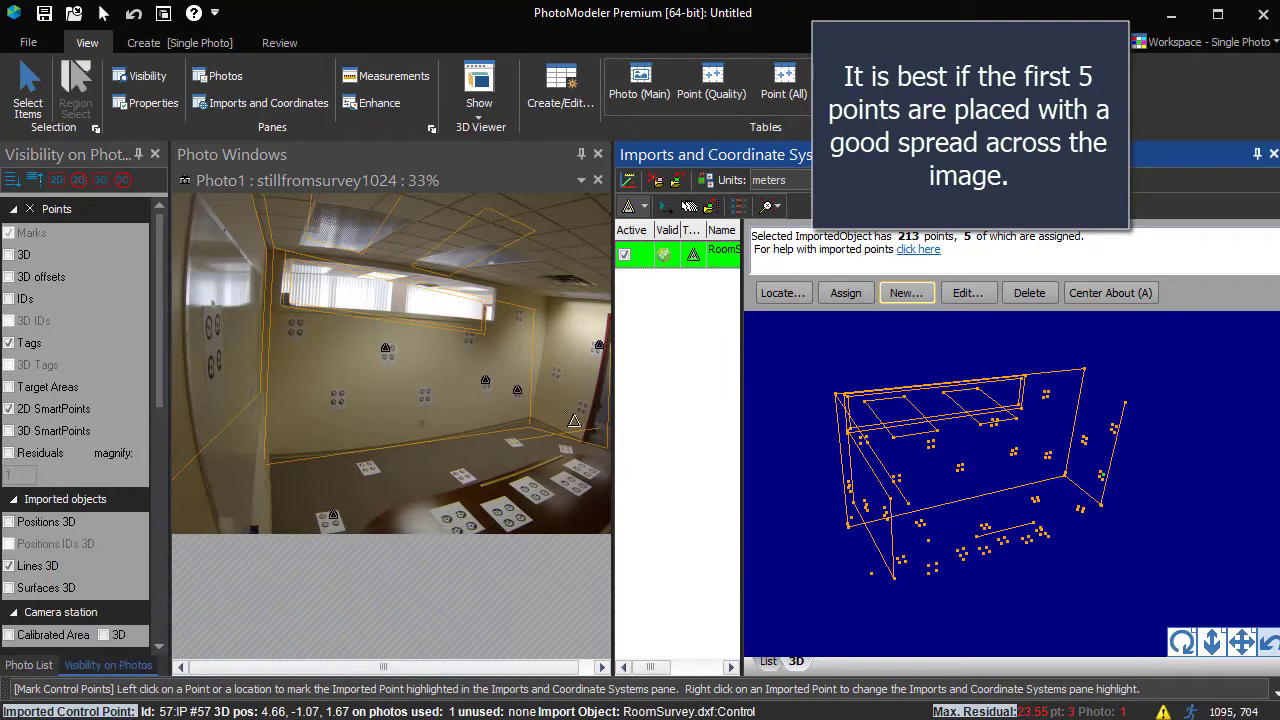
{"action": "left_click_drag", "start_coordinate": [596, 413], "coordinate": [578, 409]}
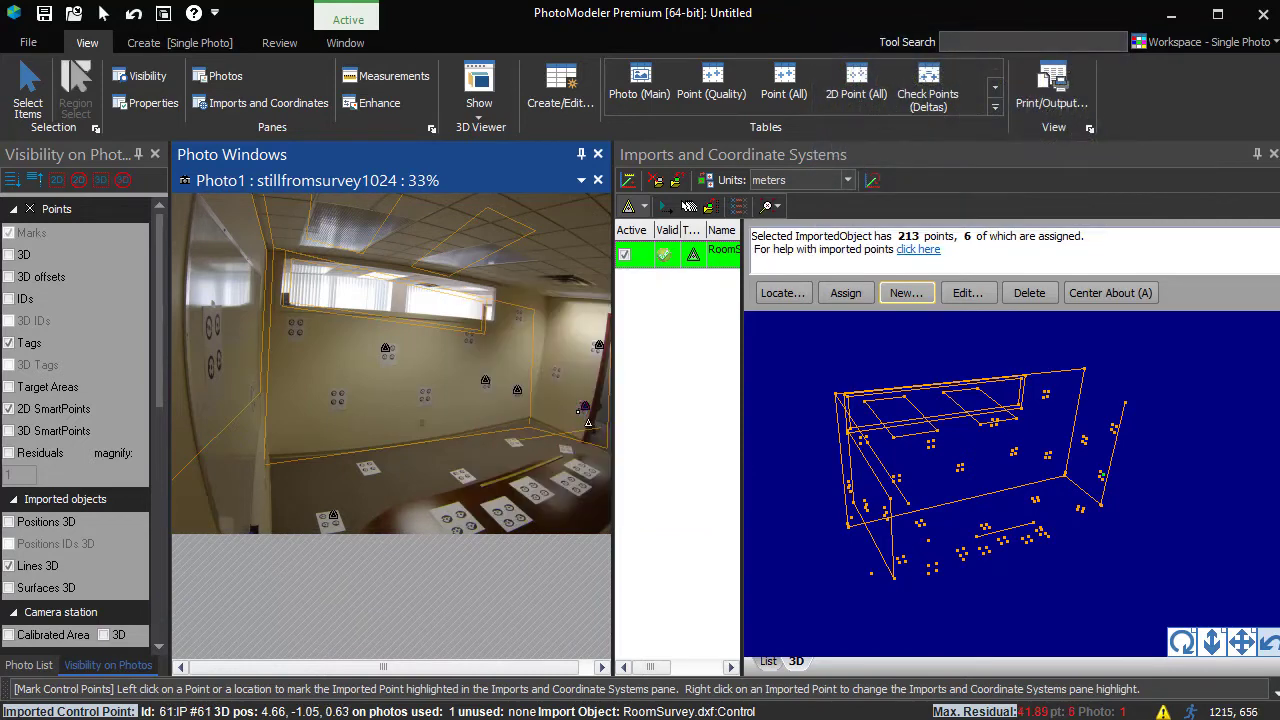
{"action": "right_click", "coordinate": [1046, 400]}
{"action": "left_click", "coordinate": [1110, 414]}
{"action": "left_click_drag", "start_coordinate": [526, 322], "coordinate": [518, 305]}
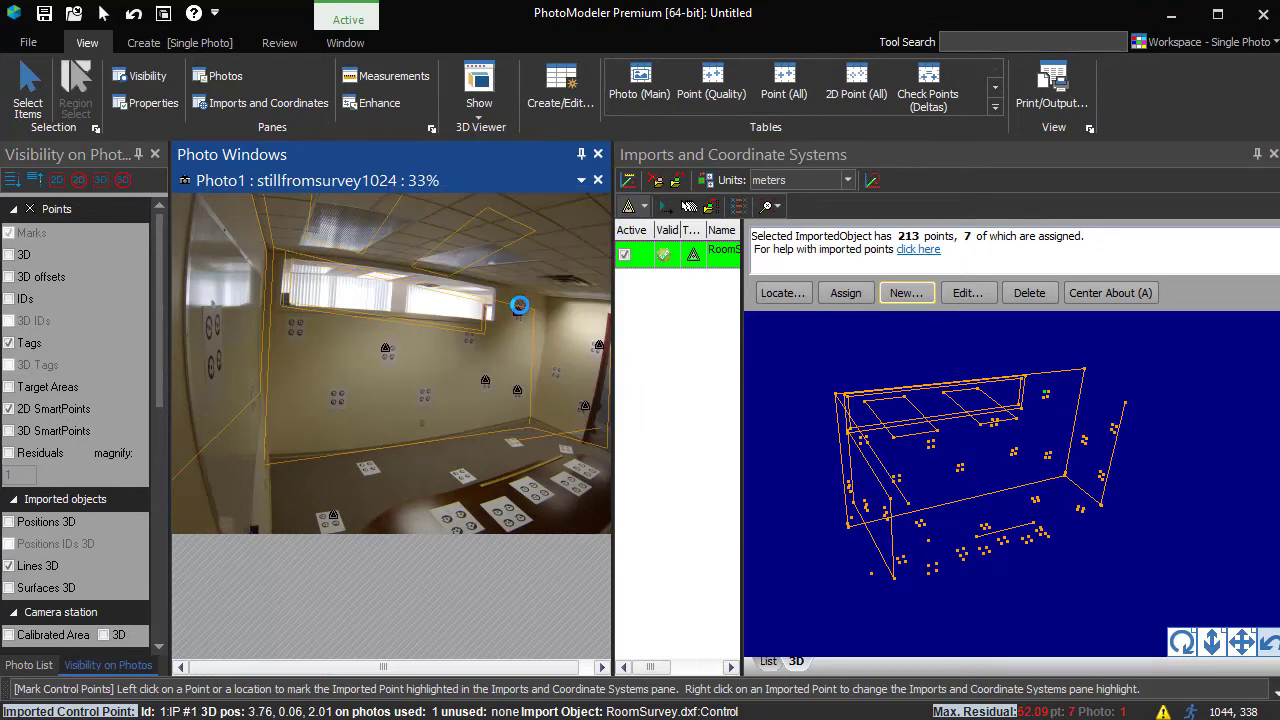
{"action": "left_click", "coordinate": [876, 443]}
{"action": "left_click_drag", "start_coordinate": [308, 330], "coordinate": [291, 338]}
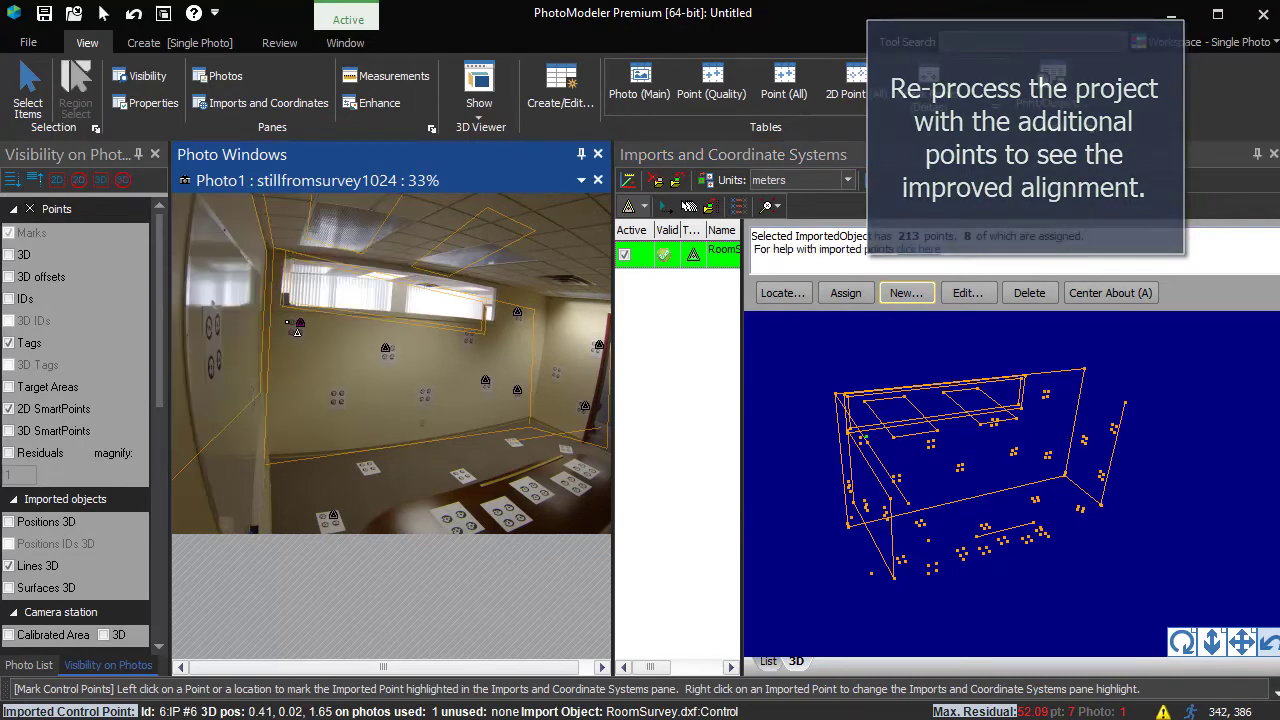
Process the project with current settings and close the result
{"action": "left_click", "coordinate": [158, 43]}
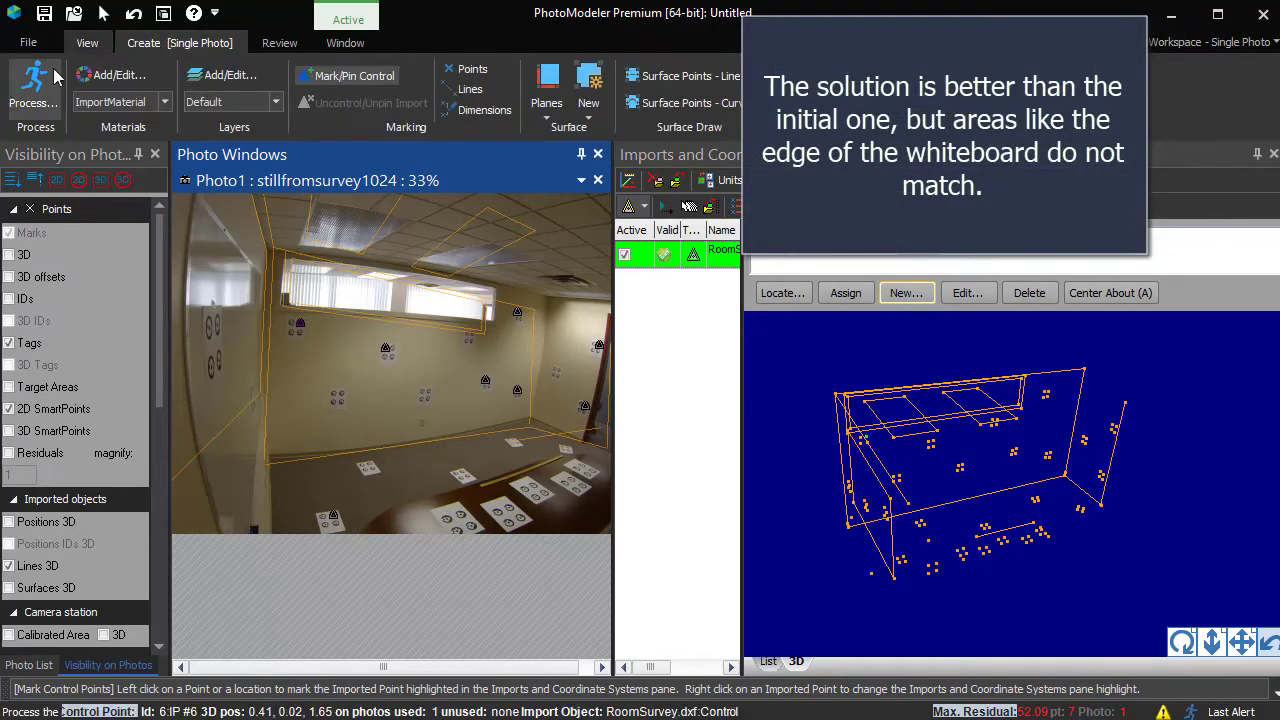
{"action": "left_click", "coordinate": [32, 90]}
{"action": "left_click", "coordinate": [486, 517]}
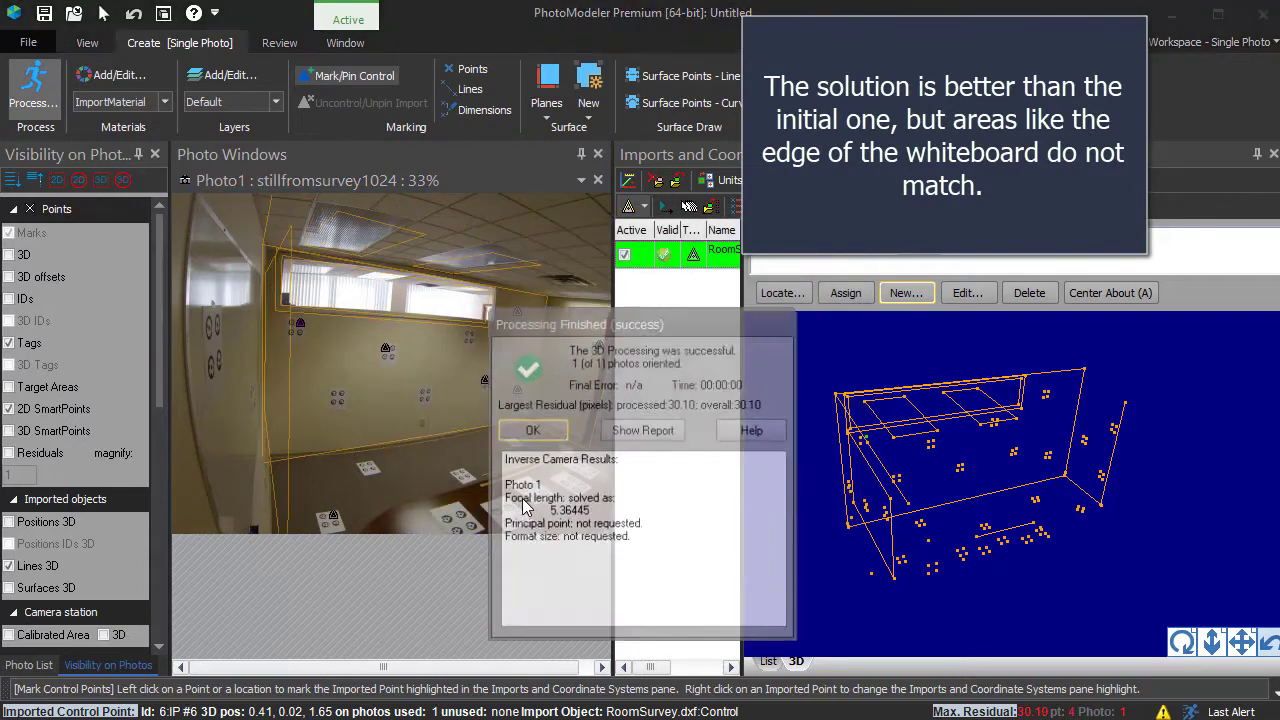
{"action": "left_click", "coordinate": [516, 430]}
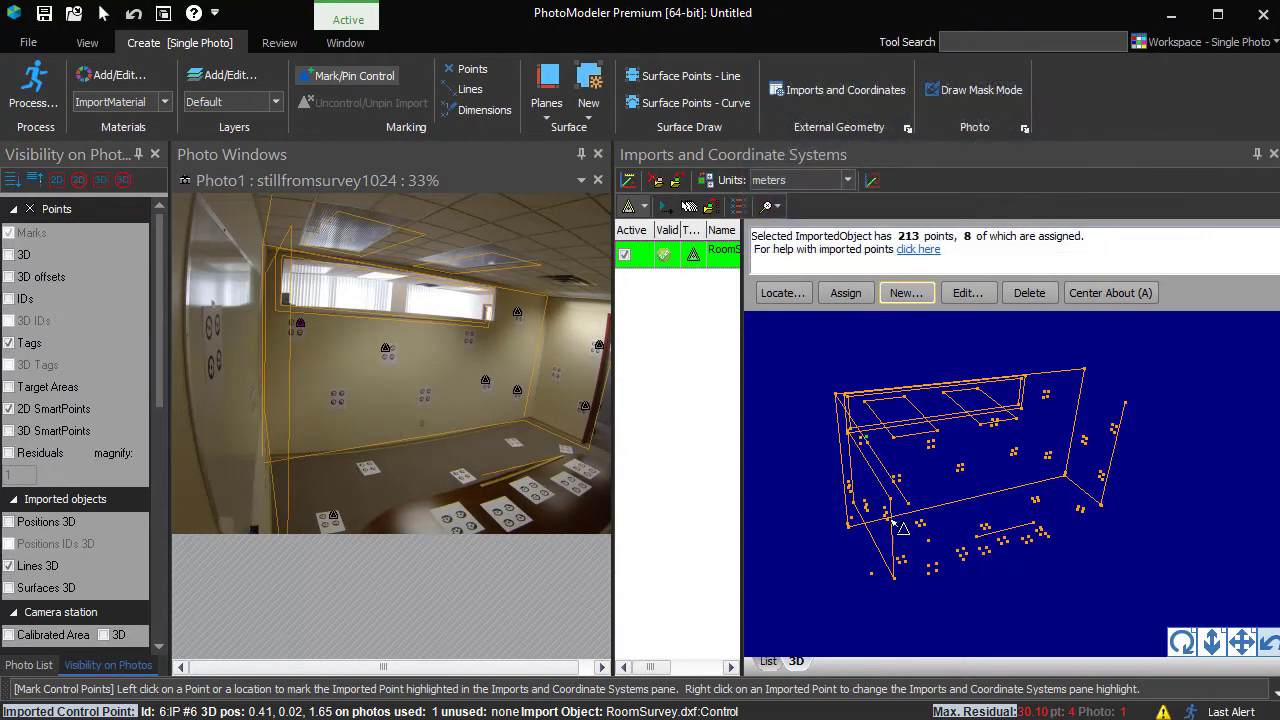
Mark two control points on wall targets and reprocess, largest residual dropping to 31.63 pixels
{"action": "left_click_drag", "start_coordinate": [955, 570], "coordinate": [855, 493]}
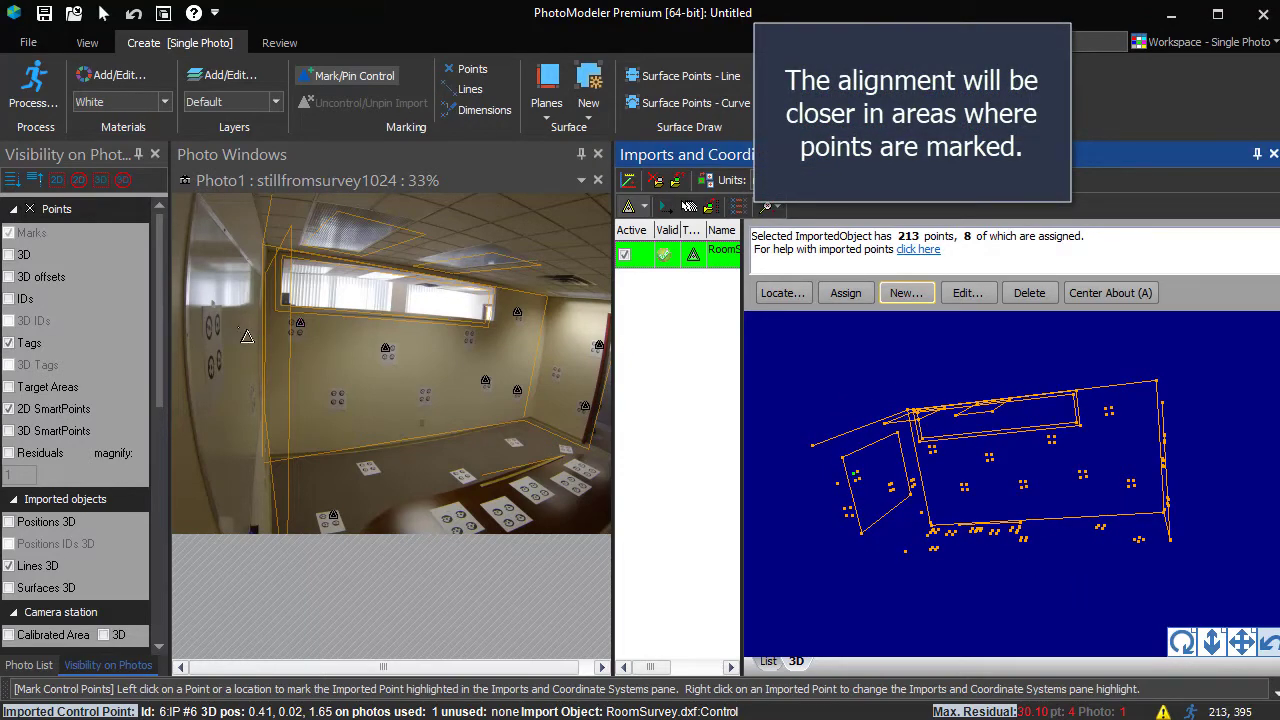
{"action": "left_click", "coordinate": [216, 340]}
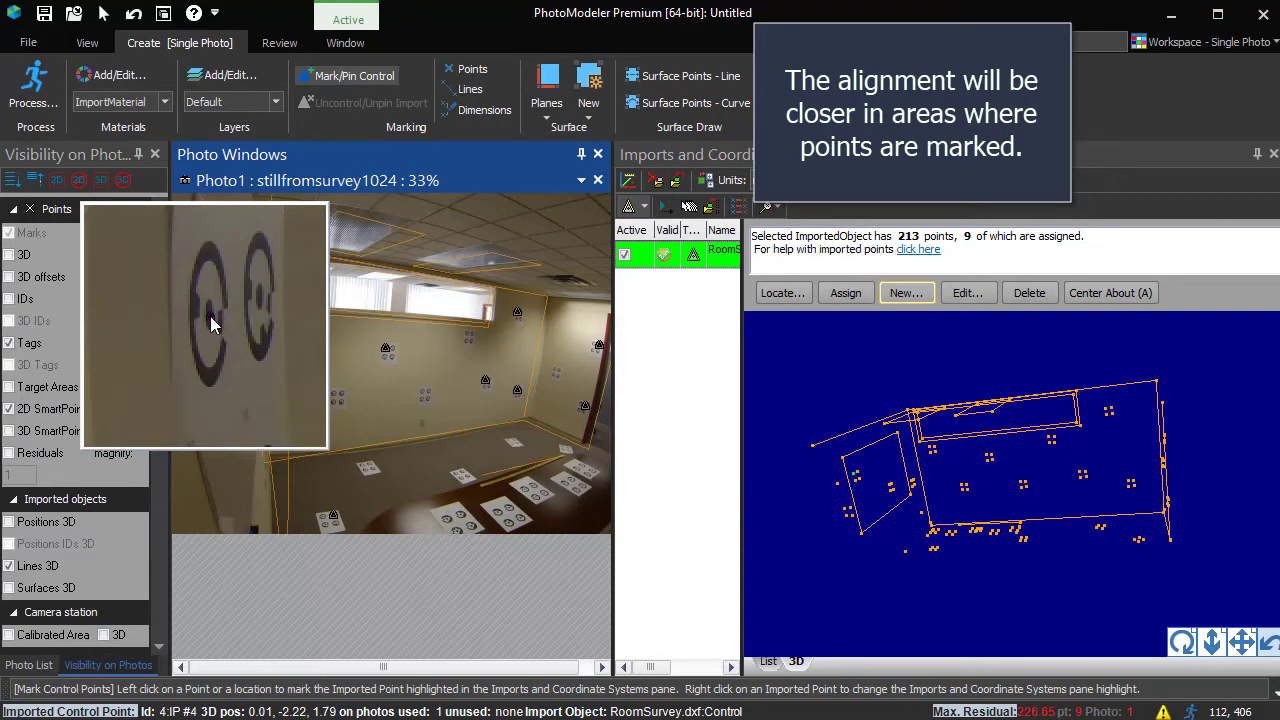
{"action": "left_click", "coordinate": [216, 326]}
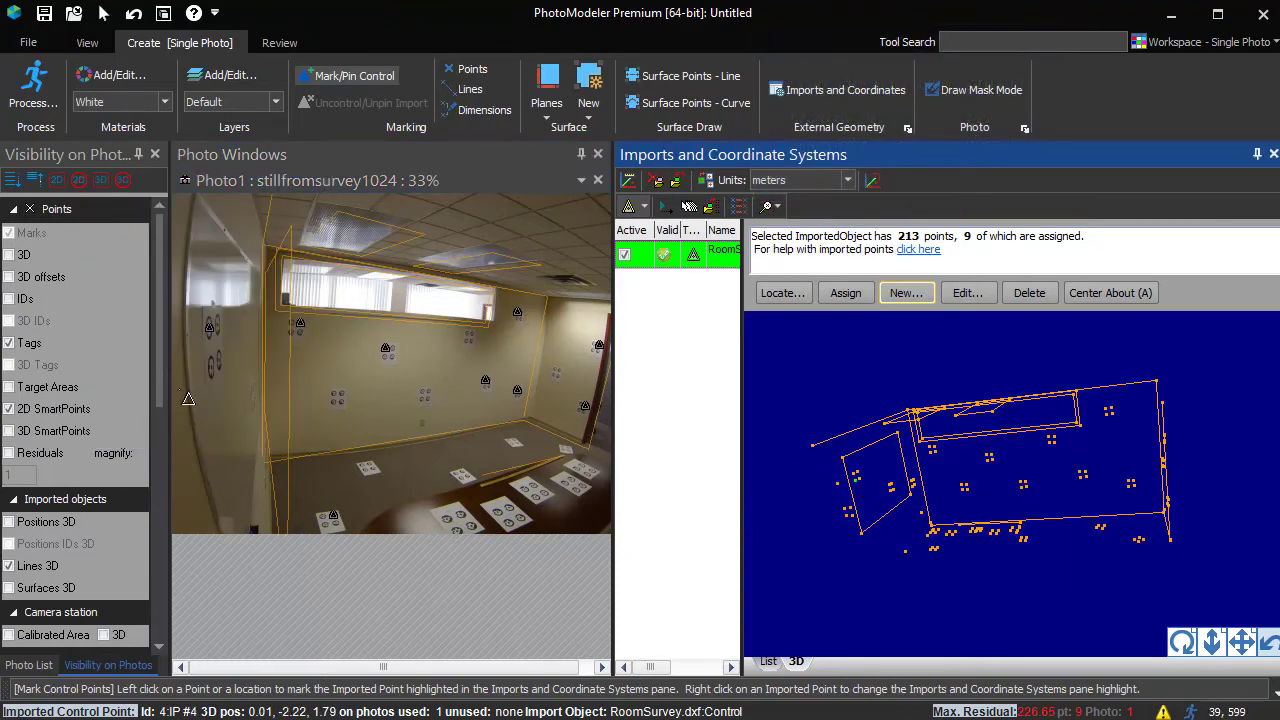
{"action": "left_click", "coordinate": [216, 373]}
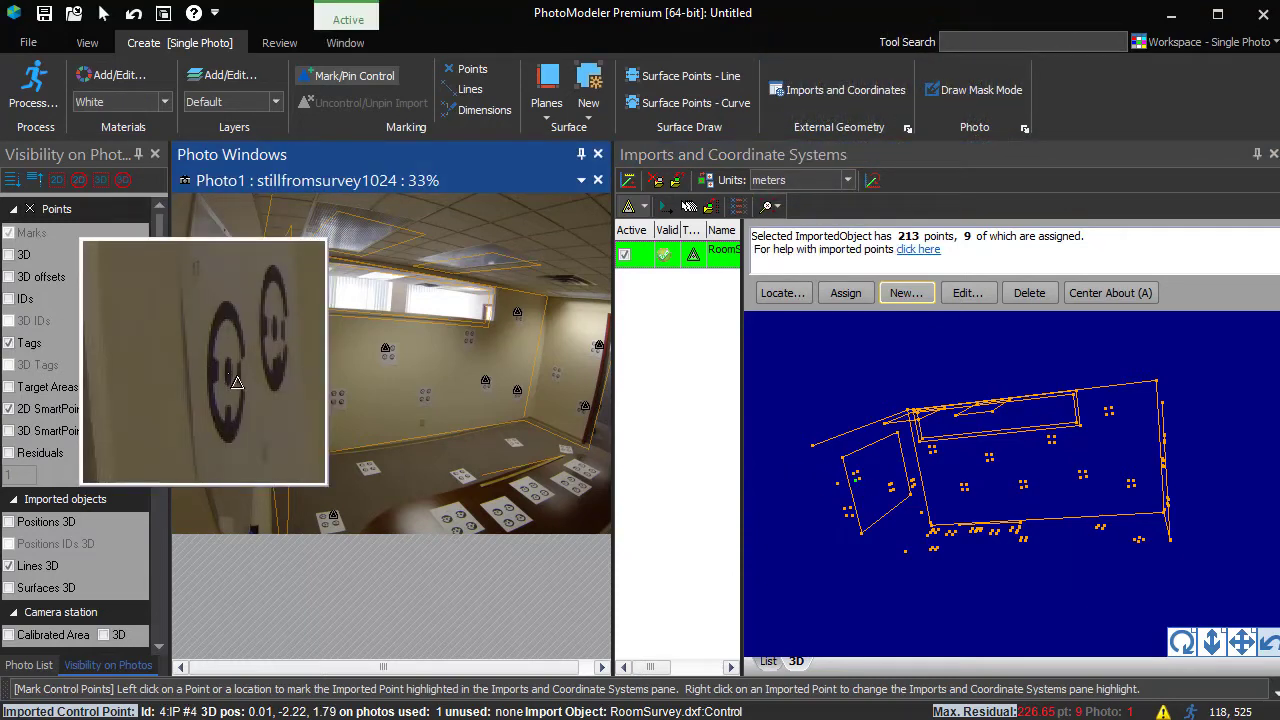
{"action": "left_click", "coordinate": [237, 381]}
{"action": "left_click", "coordinate": [45, 105]}
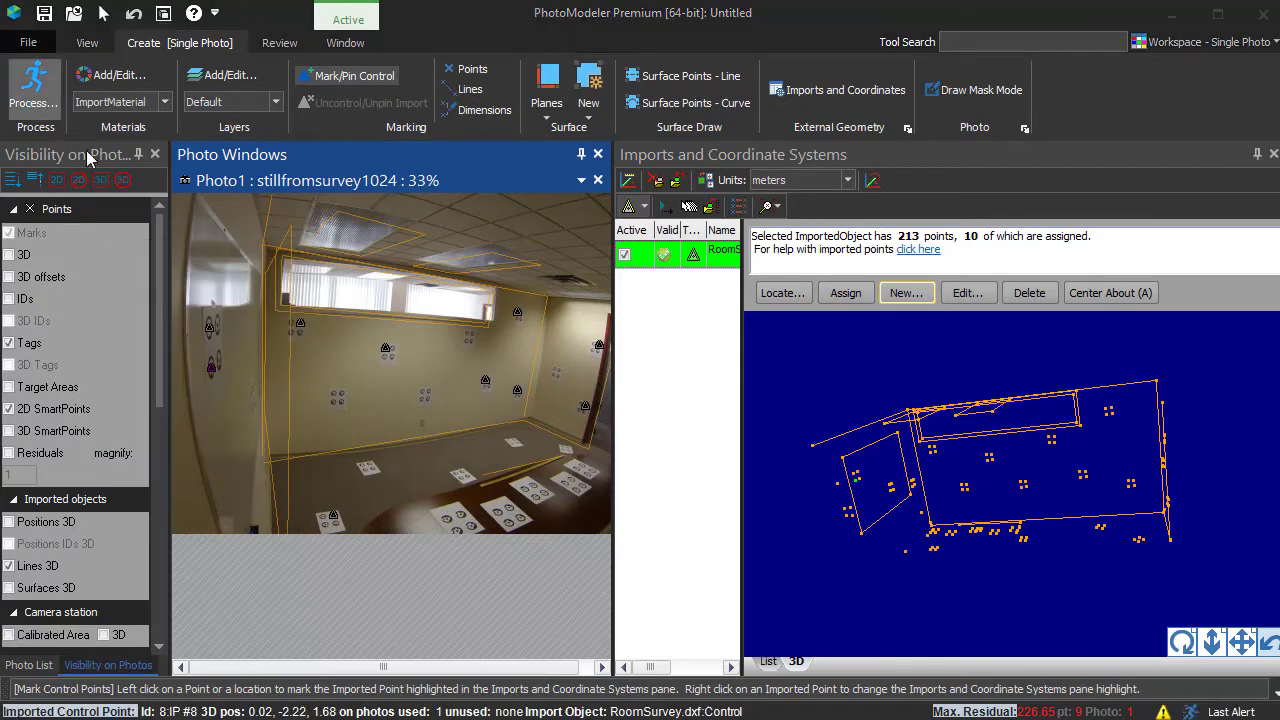
{"action": "left_click", "coordinate": [556, 517]}
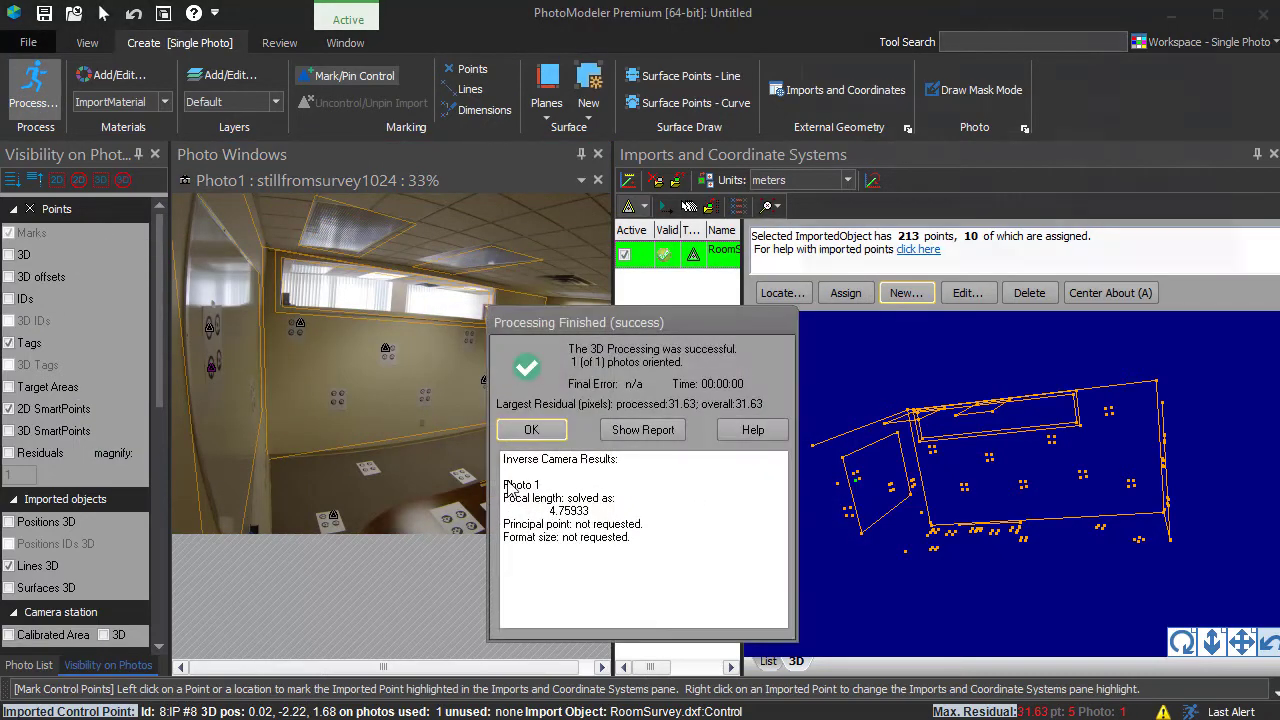
{"action": "left_click", "coordinate": [530, 430]}
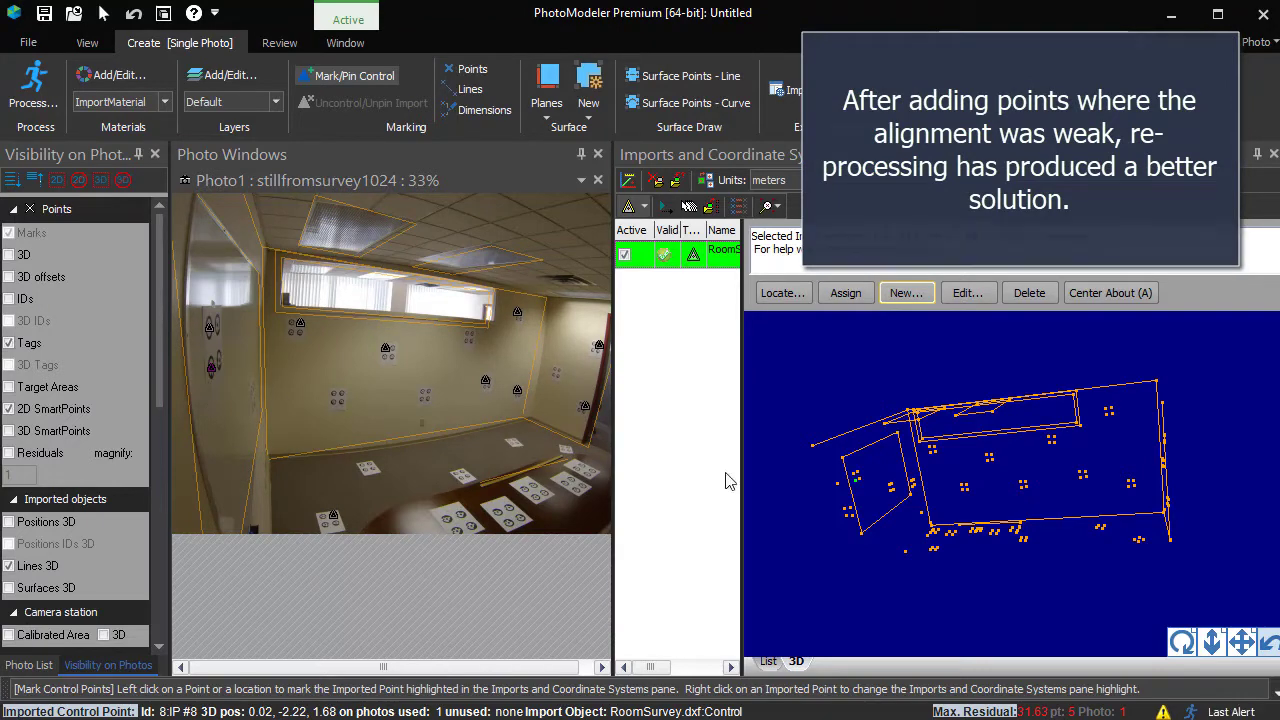
Mark control points on the floor and table targets
{"action": "left_click_drag", "start_coordinate": [1187, 648], "coordinate": [1067, 553]}
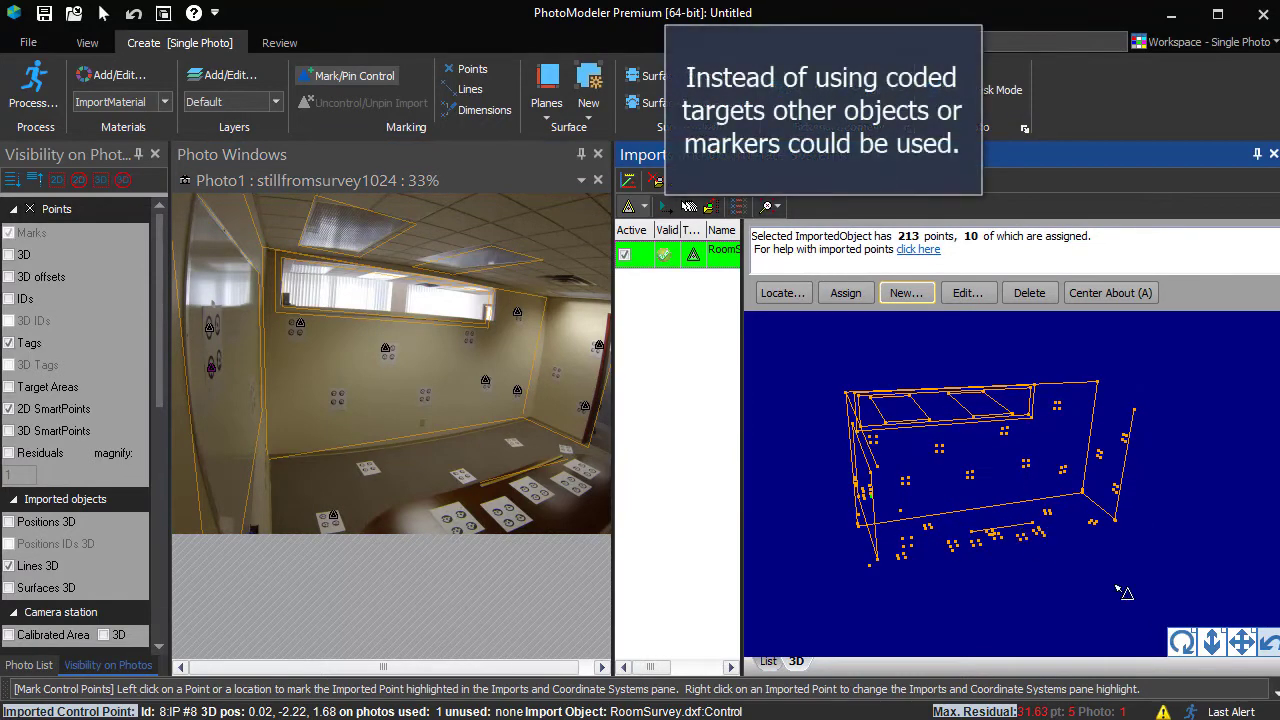
{"action": "left_click_drag", "start_coordinate": [1187, 648], "coordinate": [1057, 545]}
{"action": "scroll", "coordinate": [1057, 545], "scroll_direction": "up", "scroll_amount": 3}
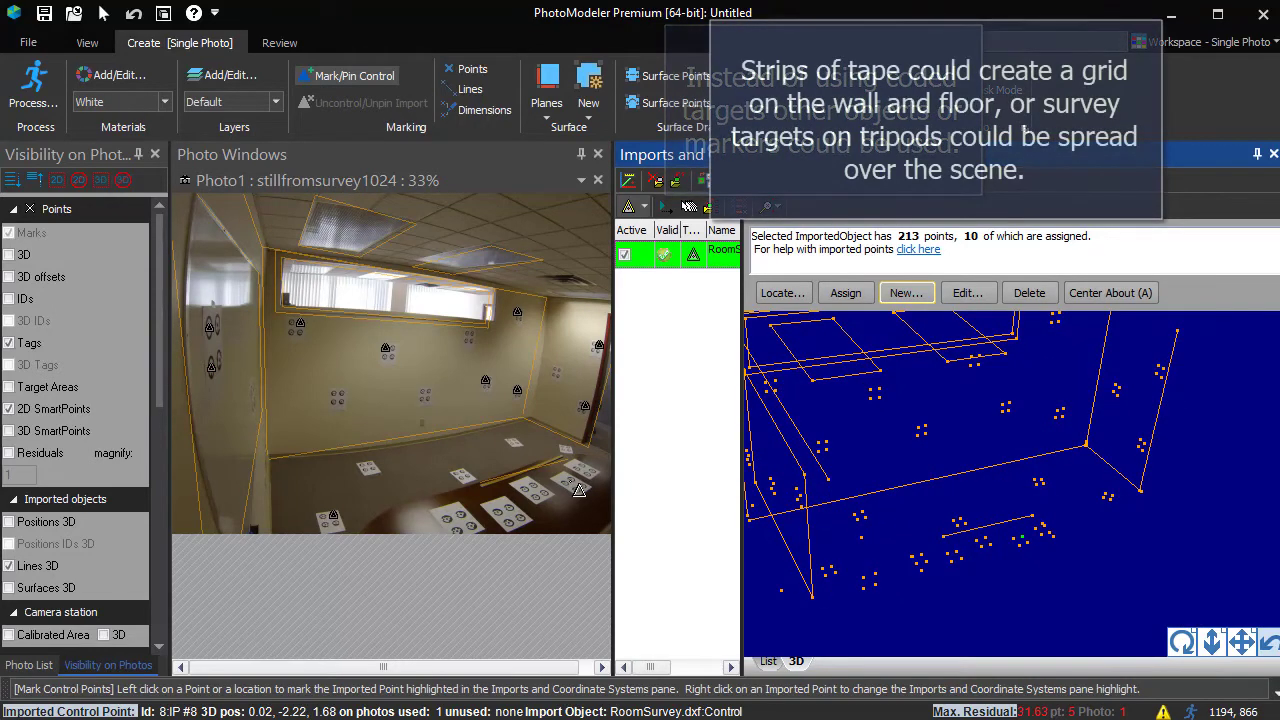
{"action": "left_click_drag", "start_coordinate": [580, 487], "coordinate": [572, 483]}
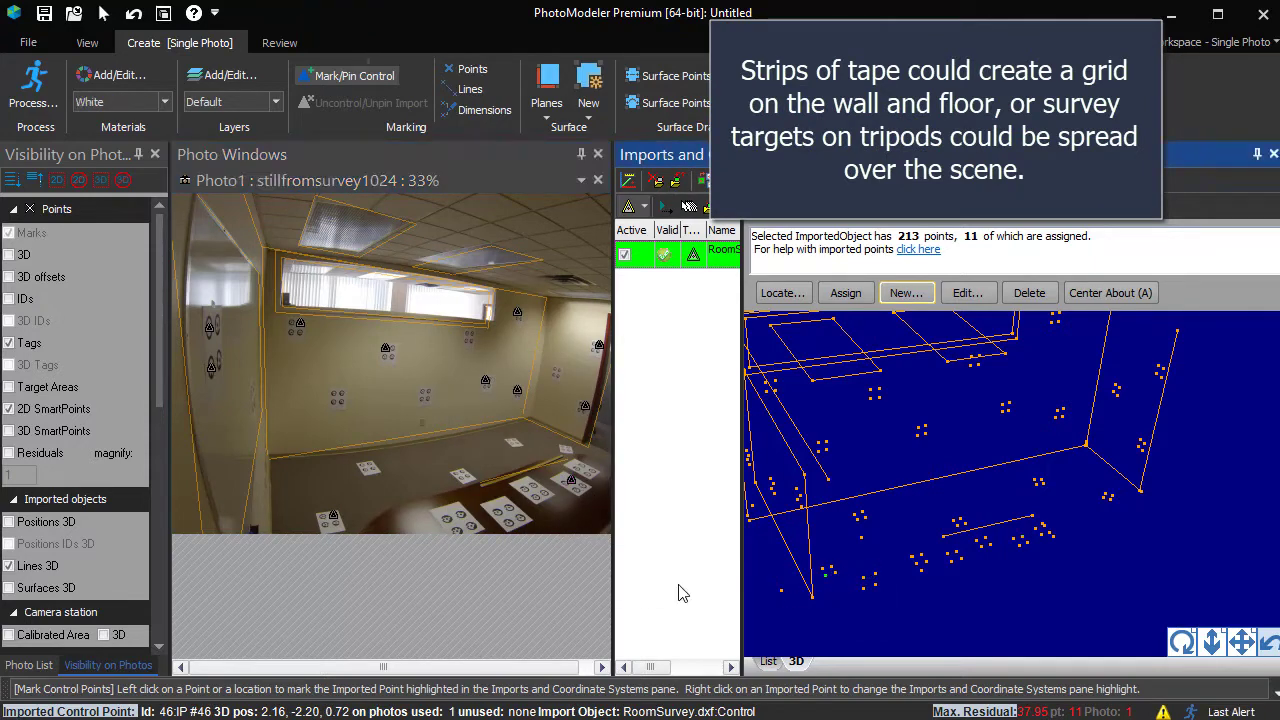
{"action": "left_click_drag", "start_coordinate": [333, 527], "coordinate": [334, 528]}
{"action": "left_click_drag", "start_coordinate": [340, 591], "coordinate": [340, 591]}
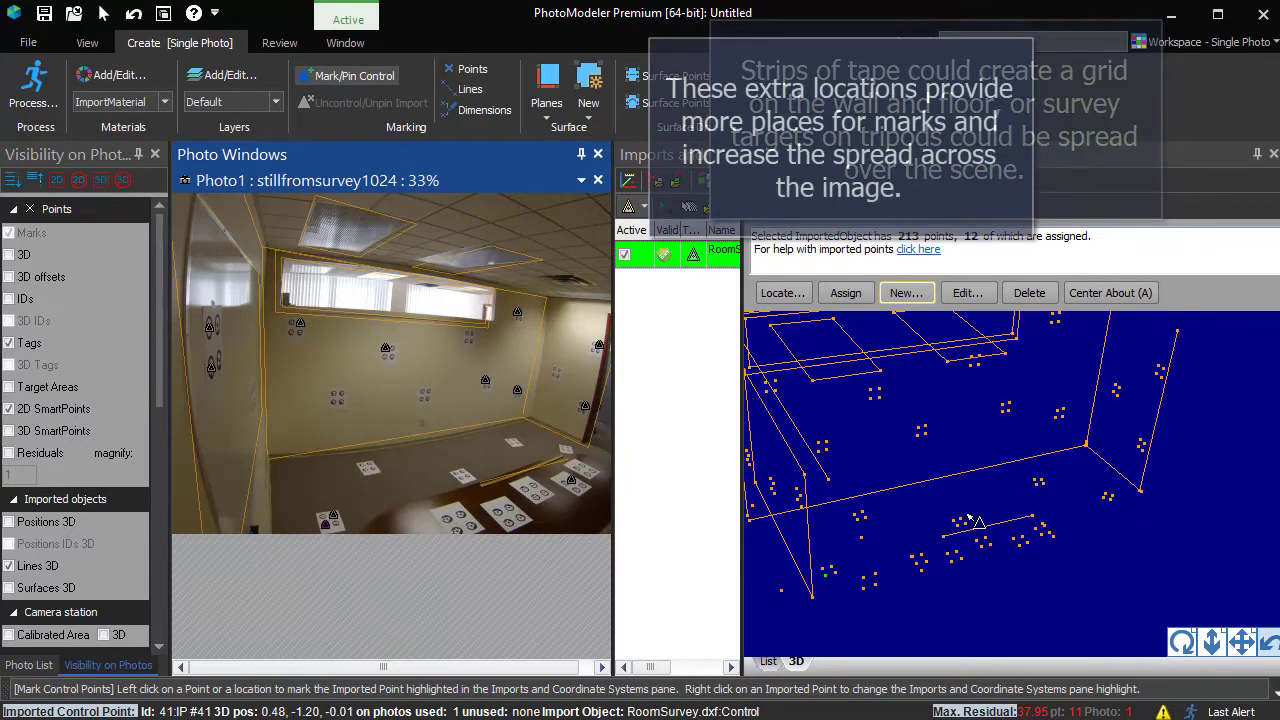
{"action": "left_click_drag", "start_coordinate": [572, 462], "coordinate": [572, 462]}
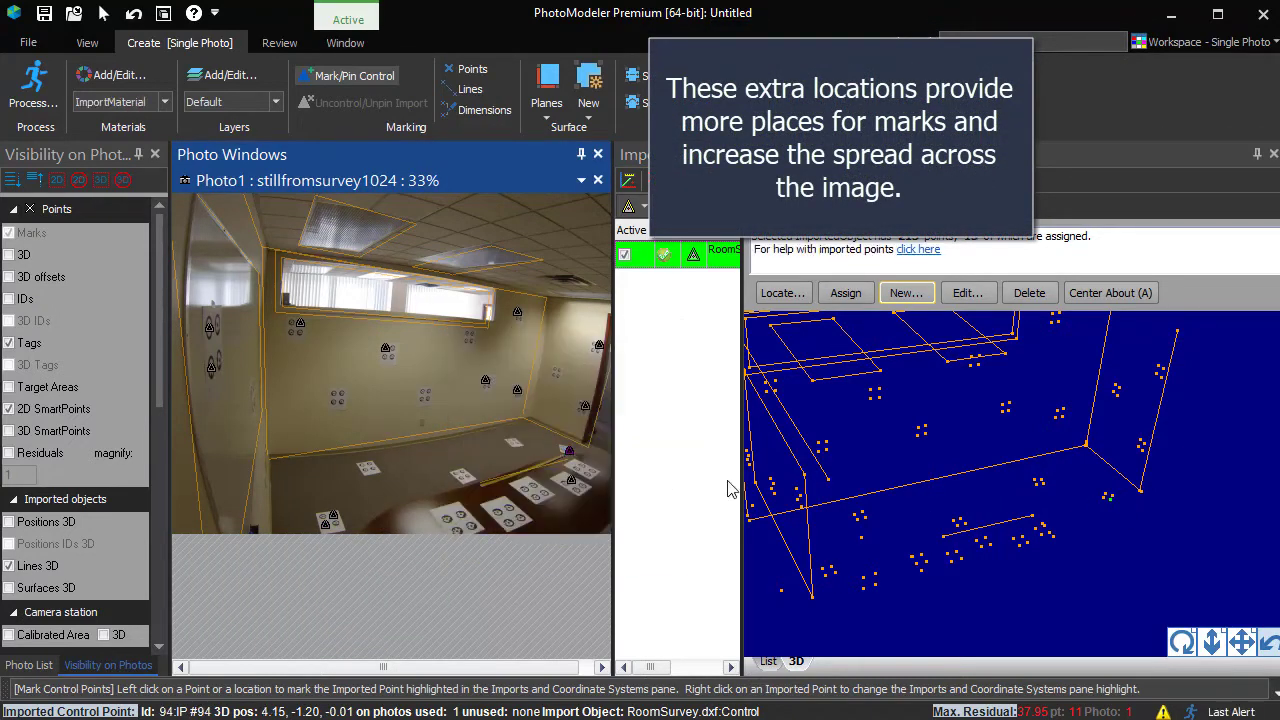
Pin imported point 96 to its photo target and reprocess, totalling 15 assigned points
{"action": "right_click", "coordinate": [870, 524]}
{"action": "left_click", "coordinate": [914, 559]}
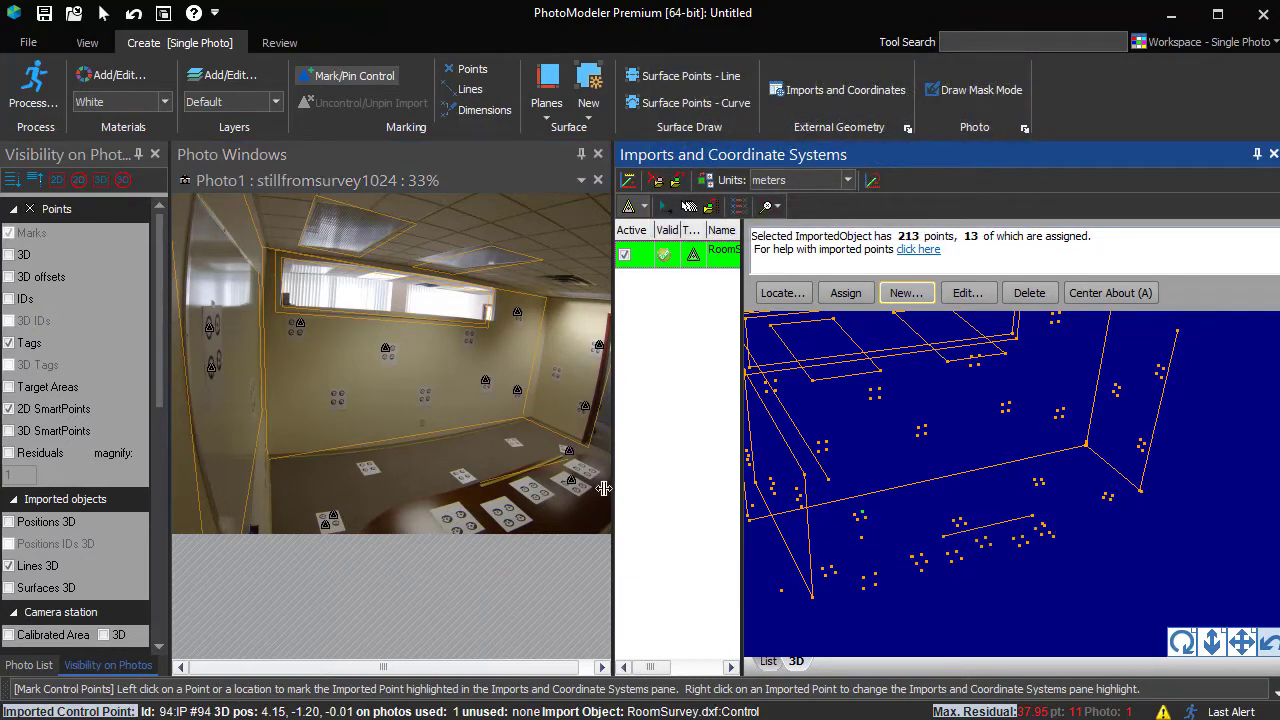
{"action": "left_click_drag", "start_coordinate": [364, 469], "coordinate": [364, 469]}
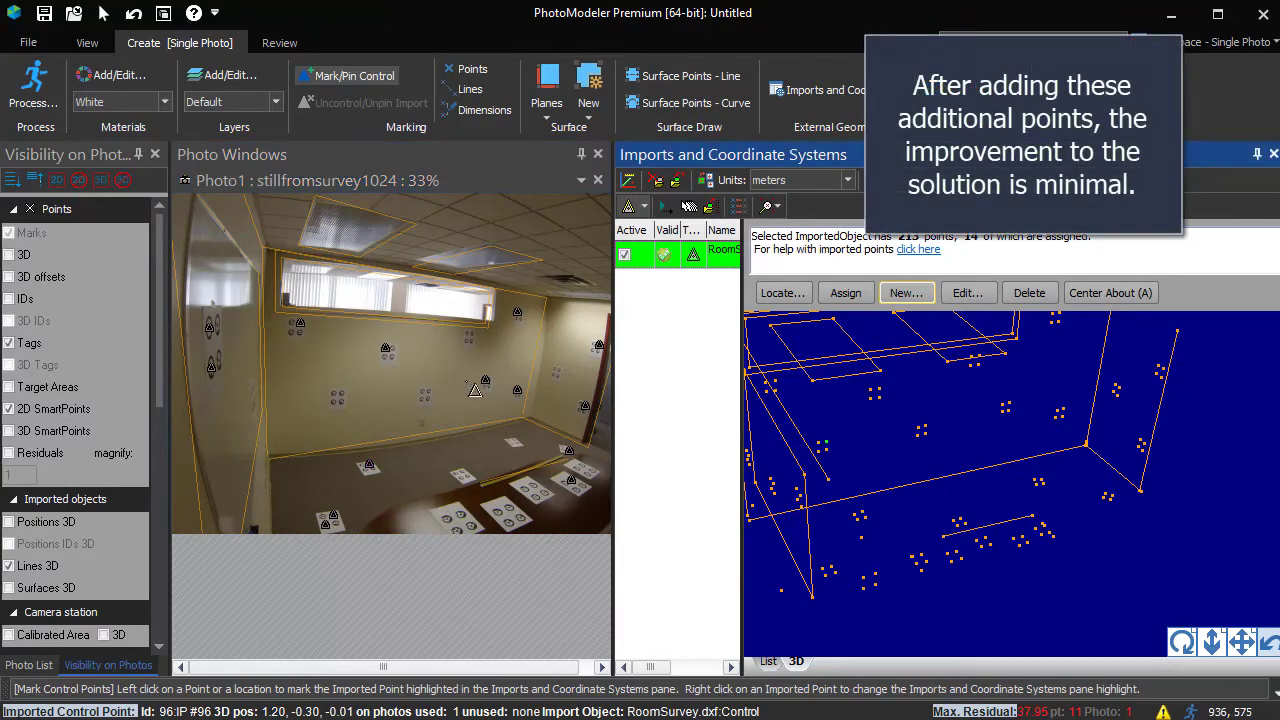
{"action": "left_click", "coordinate": [360, 407]}
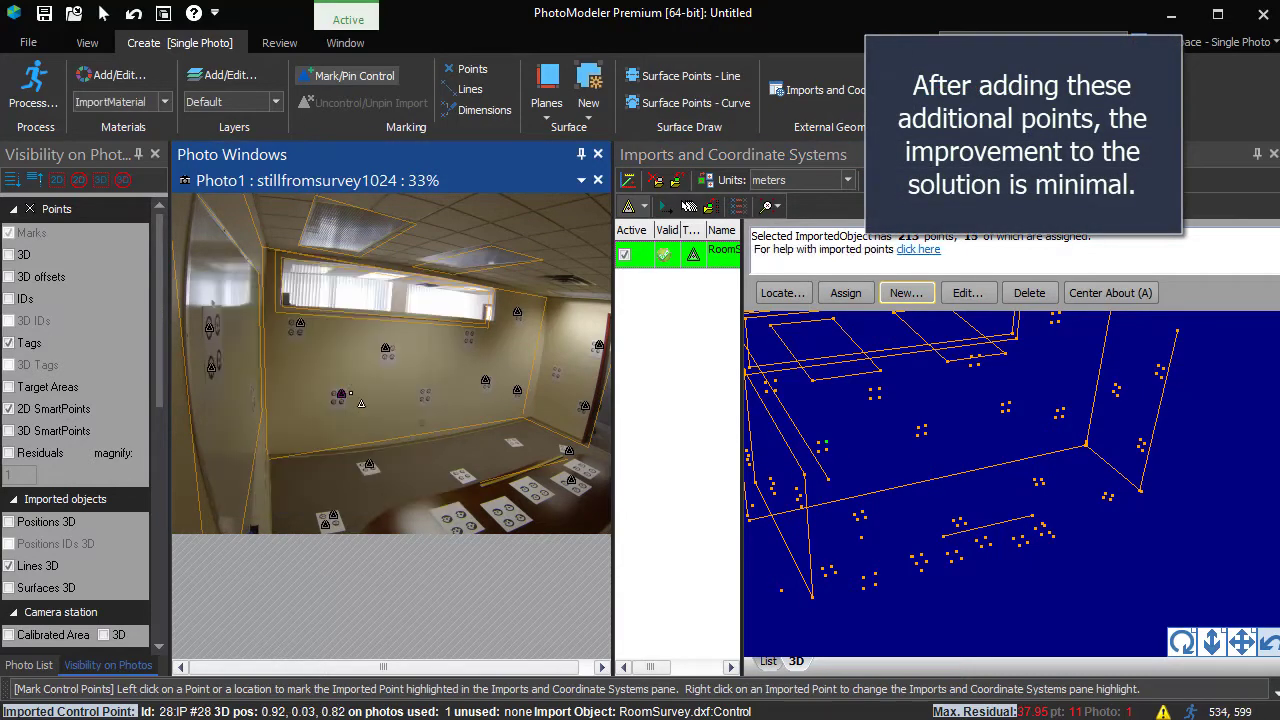
{"action": "left_click", "coordinate": [45, 95]}
{"action": "left_click", "coordinate": [557, 516]}
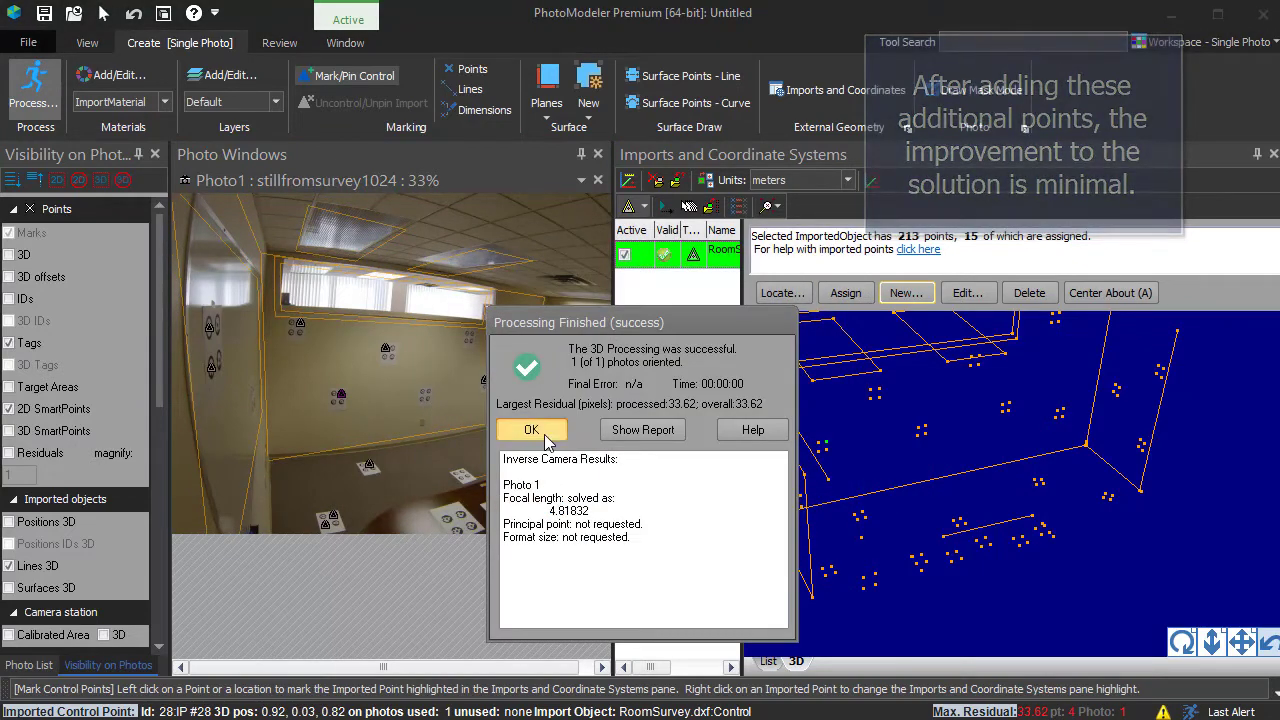
Pin four more imported points, including point 92, to photo and table targets
{"action": "left_click", "coordinate": [544, 434]}
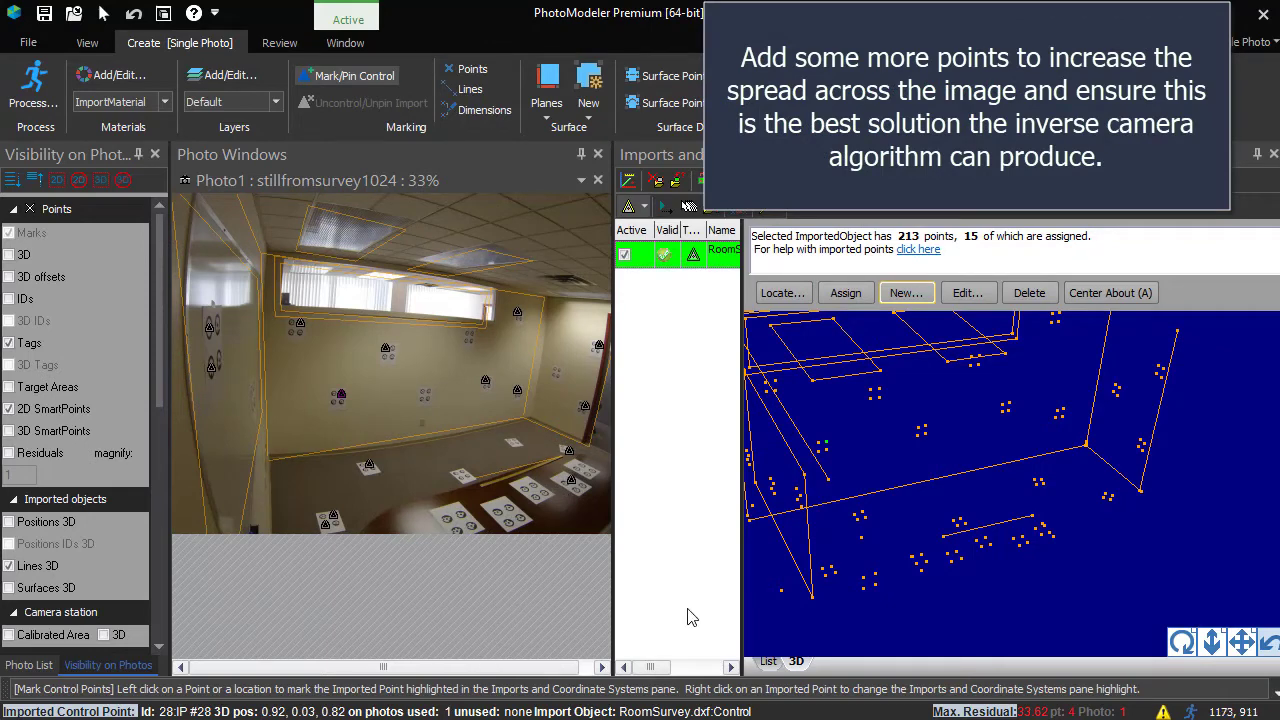
{"action": "right_click", "coordinate": [1158, 364]}
{"action": "left_click", "coordinate": [558, 371]}
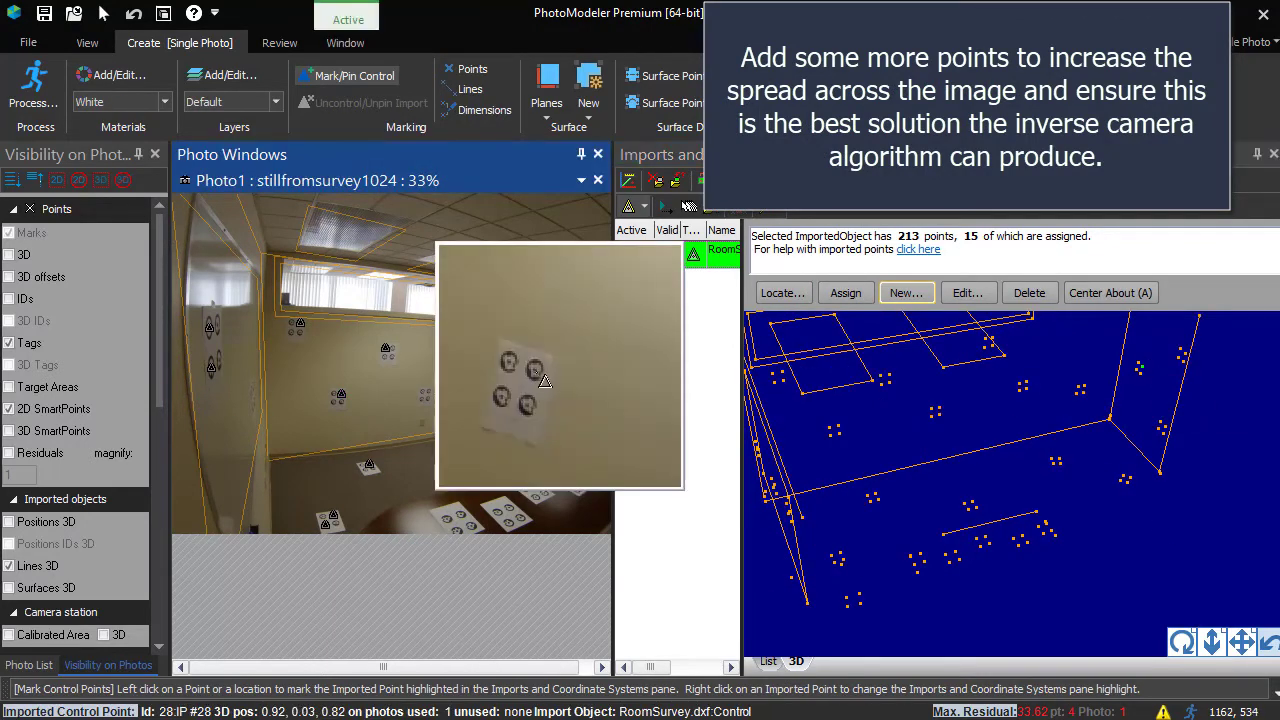
{"action": "right_click", "coordinate": [1055, 461]}
{"action": "left_click", "coordinate": [513, 440]}
{"action": "left_click_drag", "start_coordinate": [1180, 643], "coordinate": [1184, 641]}
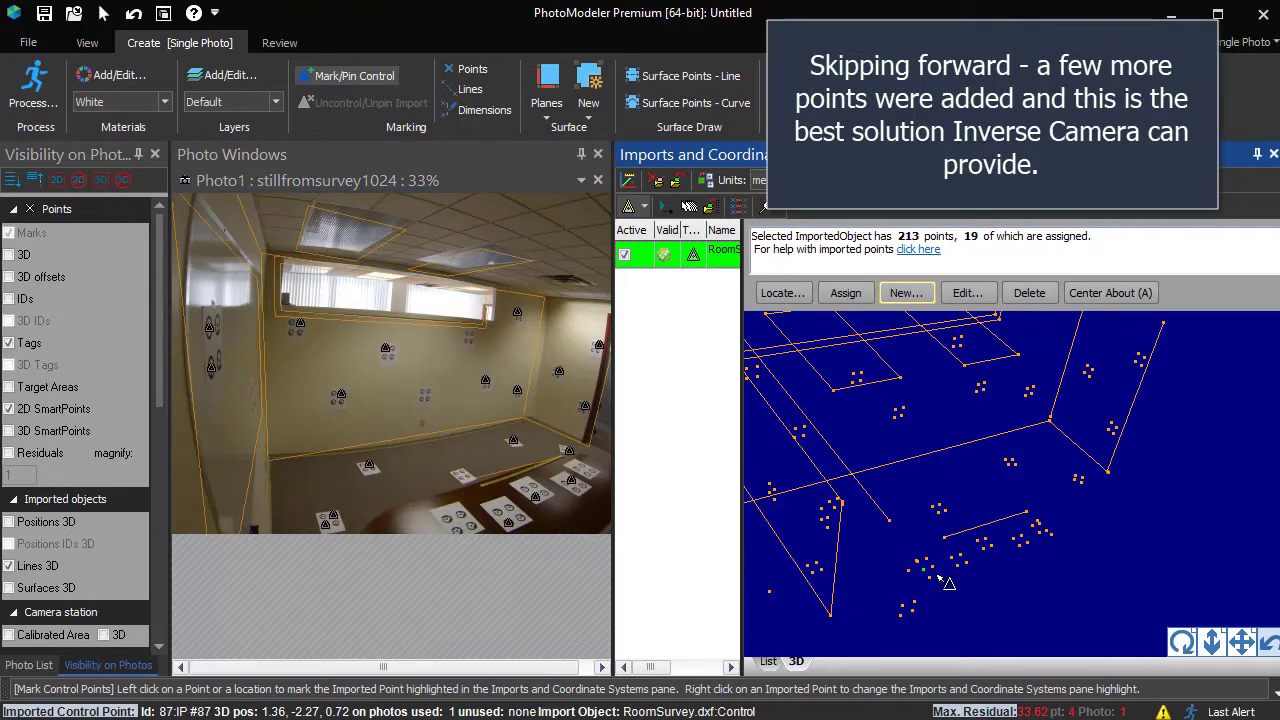
{"action": "left_click_drag", "start_coordinate": [1182, 643], "coordinate": [1180, 648]}
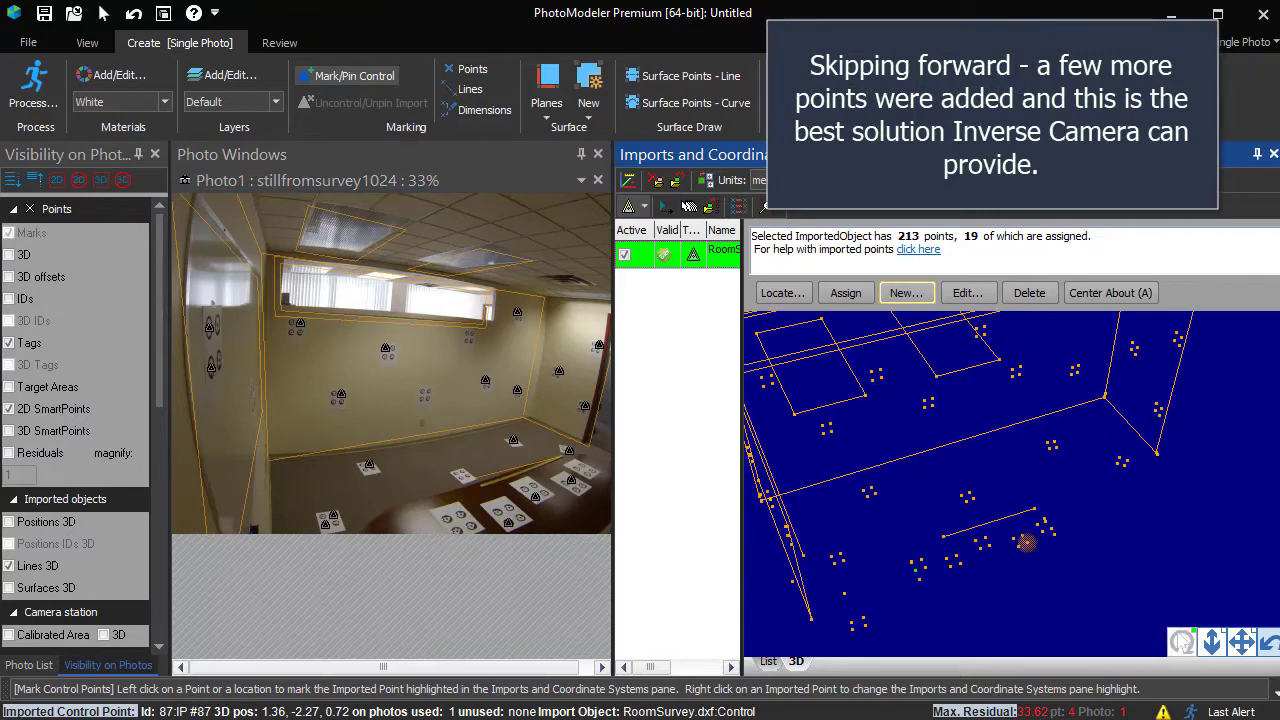
{"action": "left_click", "coordinate": [457, 529]}
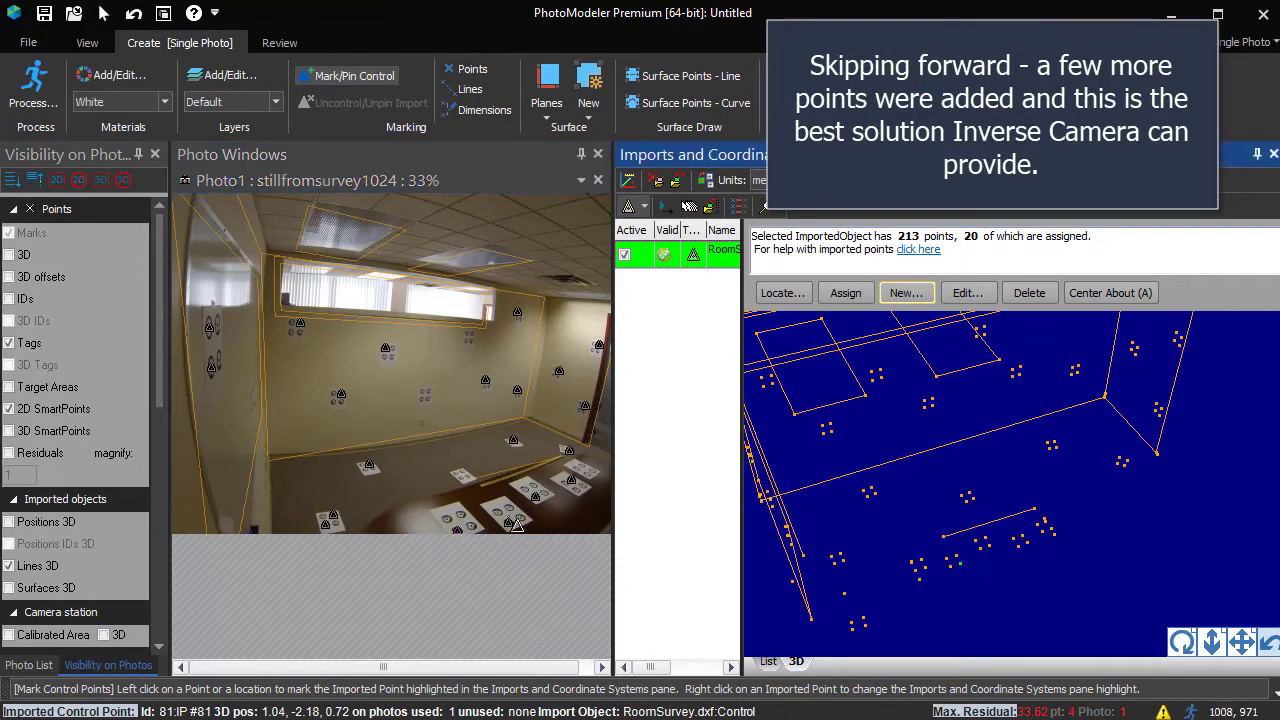
{"action": "left_click", "coordinate": [520, 518]}
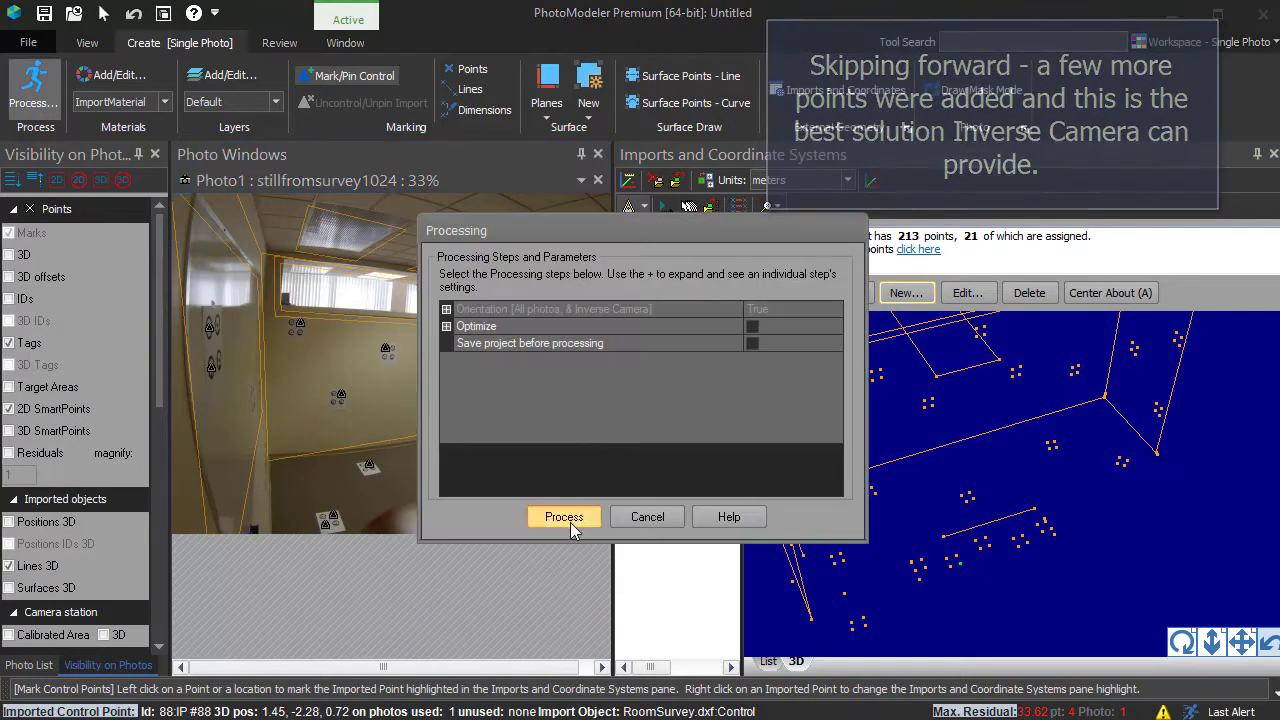
Reprocess, mark one more control point to reach 22, and return to the Select tool
{"action": "left_click", "coordinate": [564, 517]}
{"action": "left_click", "coordinate": [535, 437]}
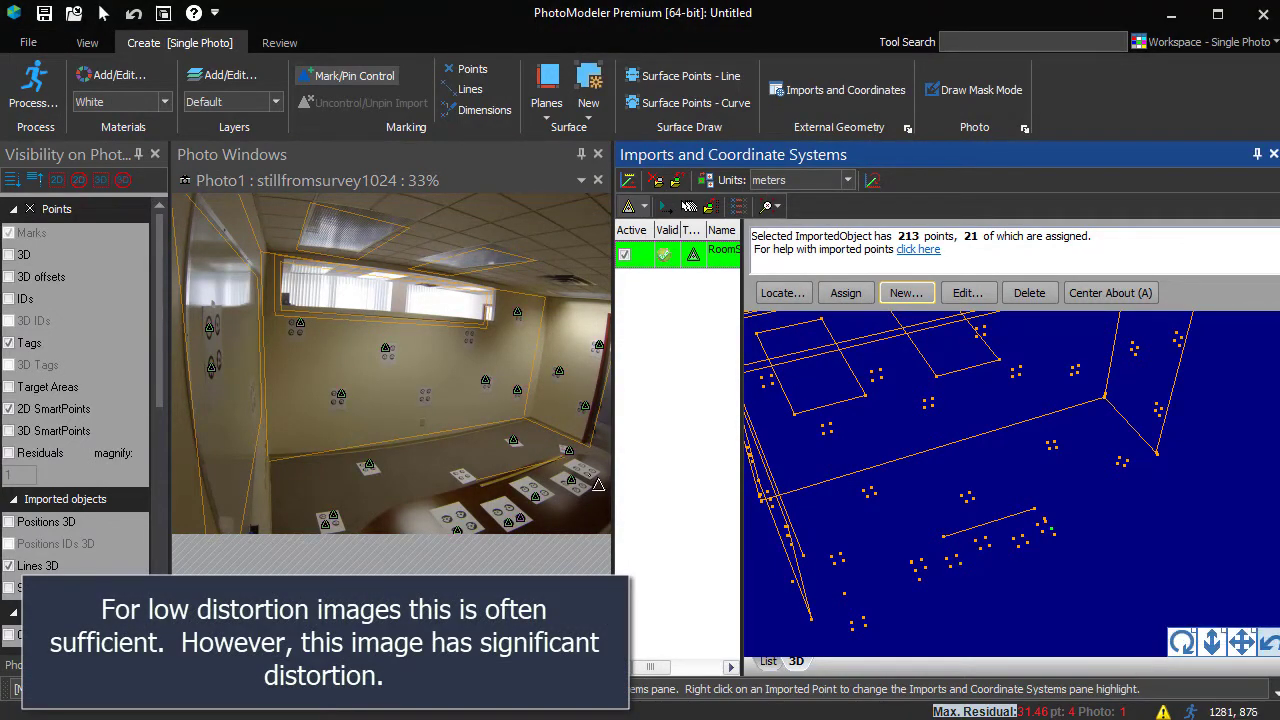
{"action": "left_click", "coordinate": [593, 471]}
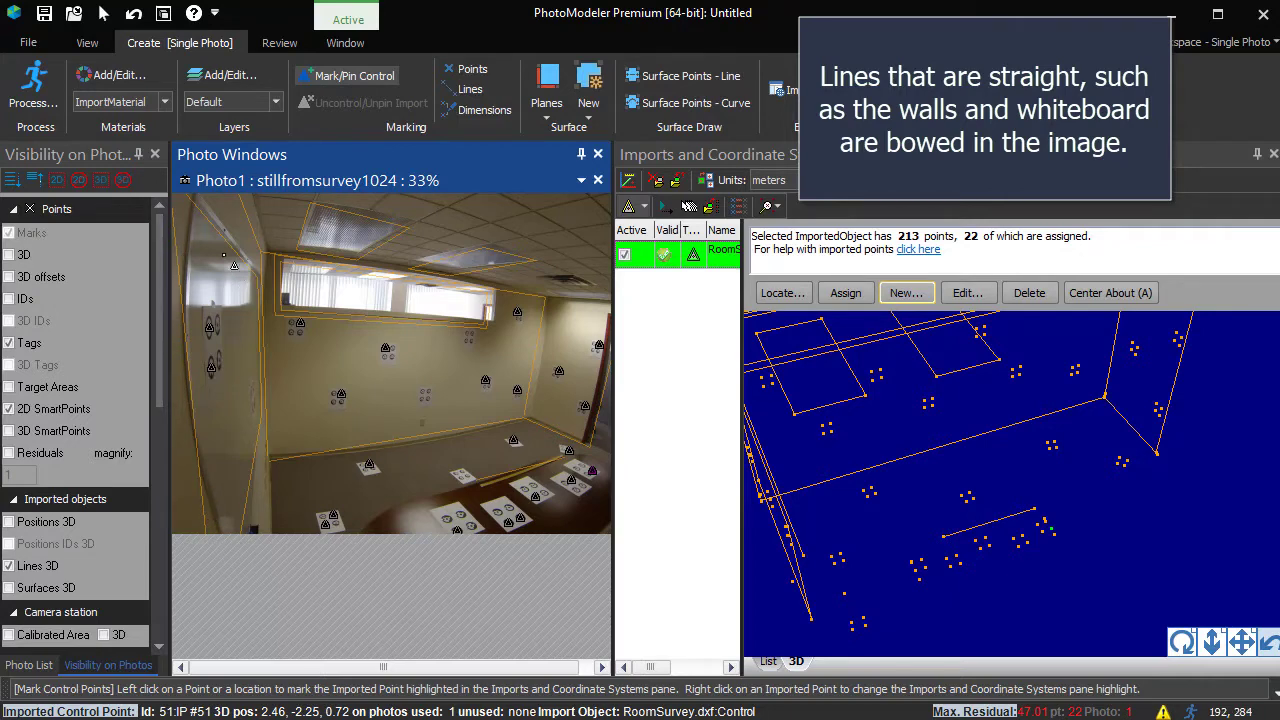
{"action": "left_click", "coordinate": [103, 13]}
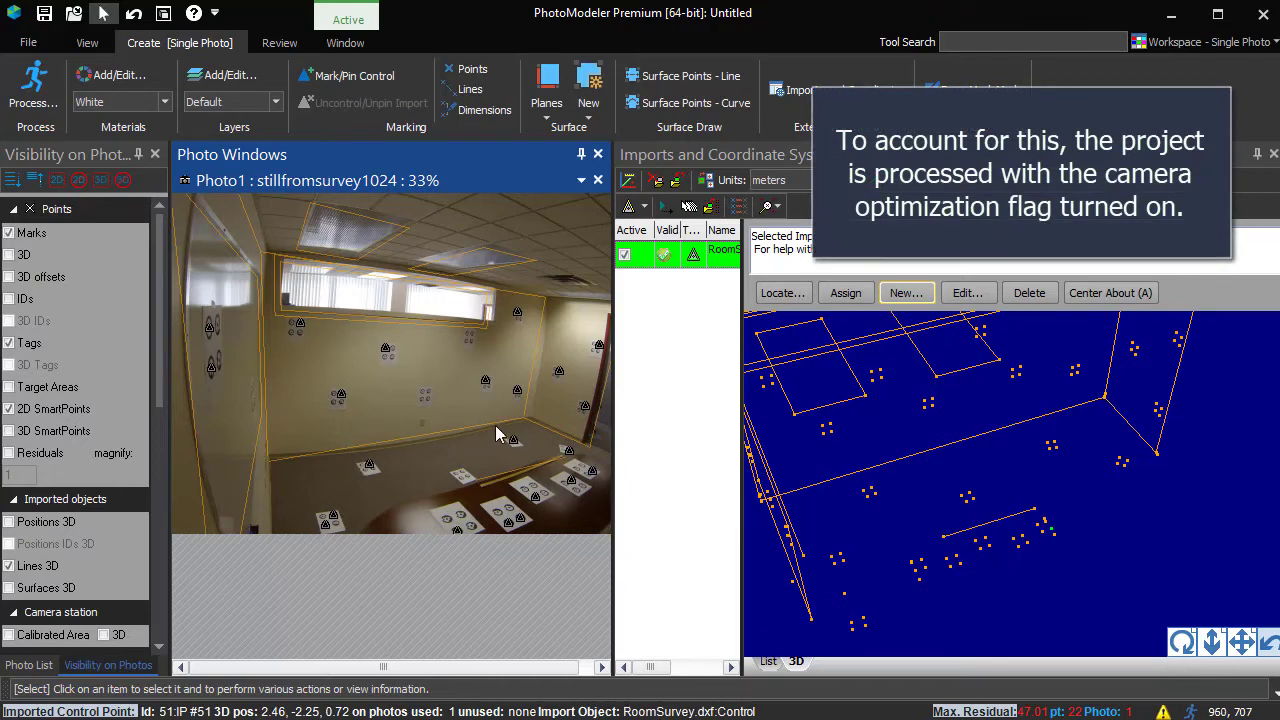
Try Include Camera Optimization, decline it for having 22 of 25 points, and cancel processing
{"action": "left_click", "coordinate": [33, 85]}
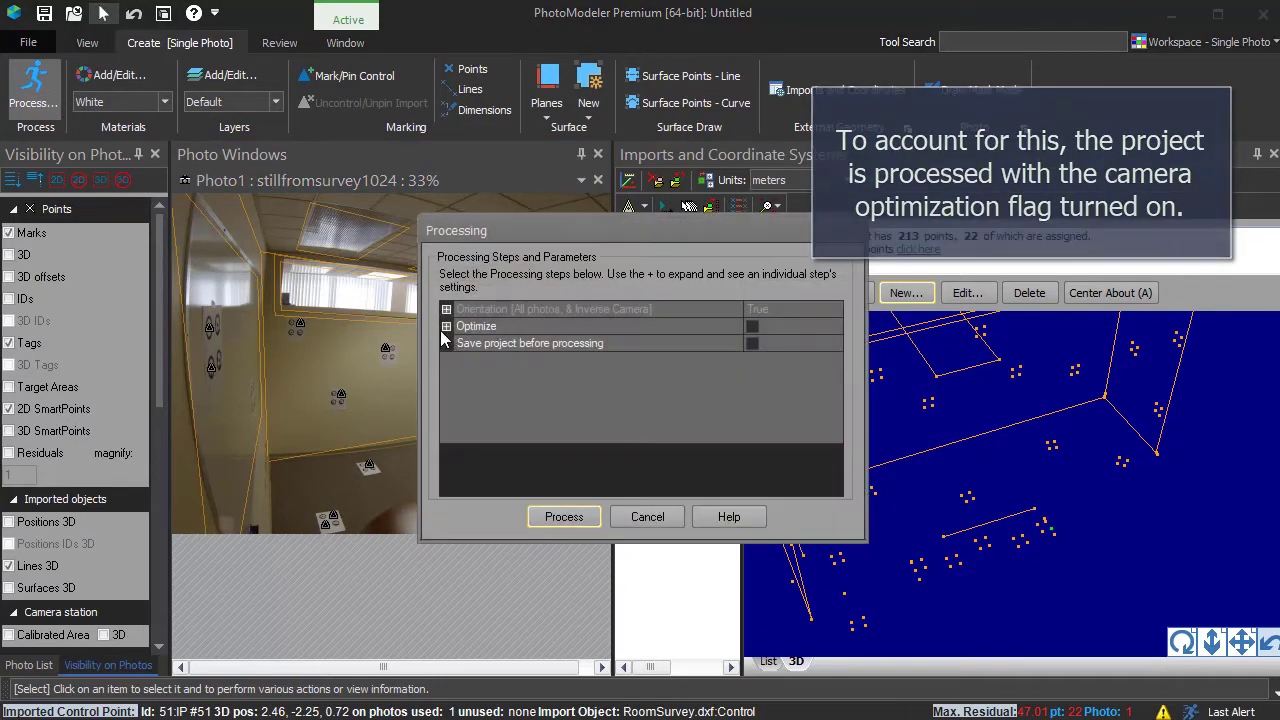
{"action": "left_click", "coordinate": [447, 328]}
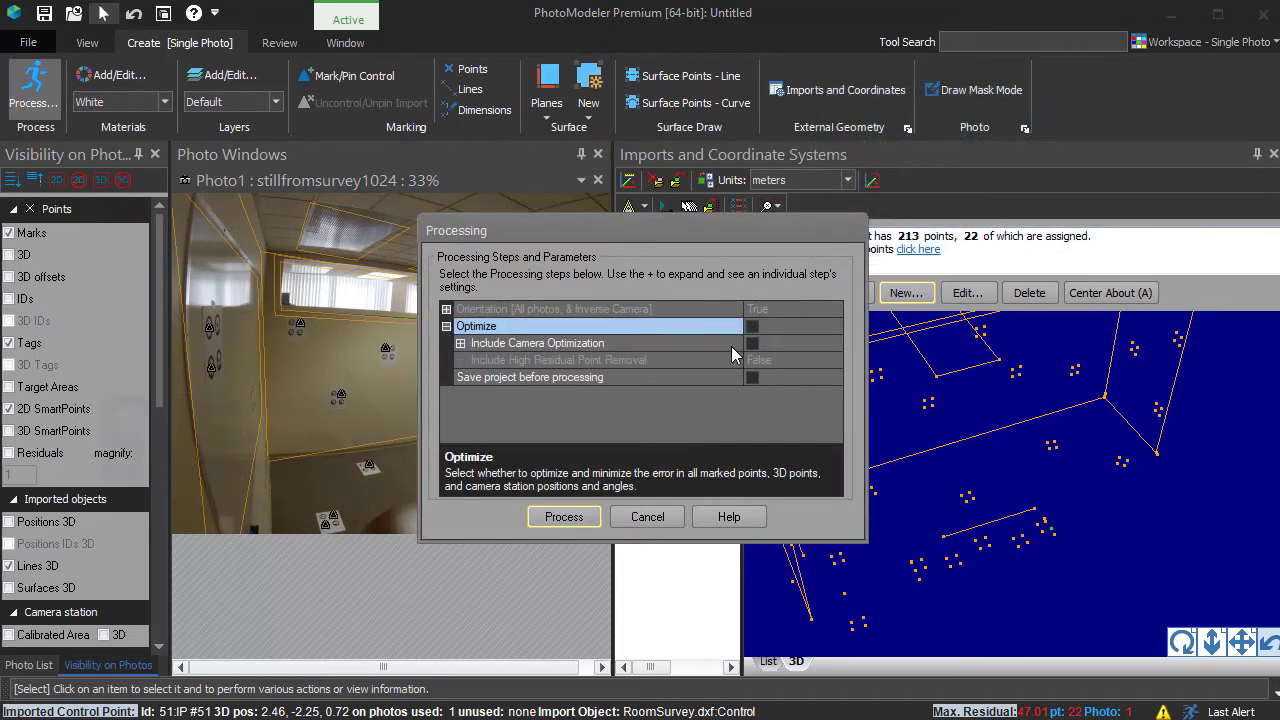
{"action": "left_click", "coordinate": [752, 343]}
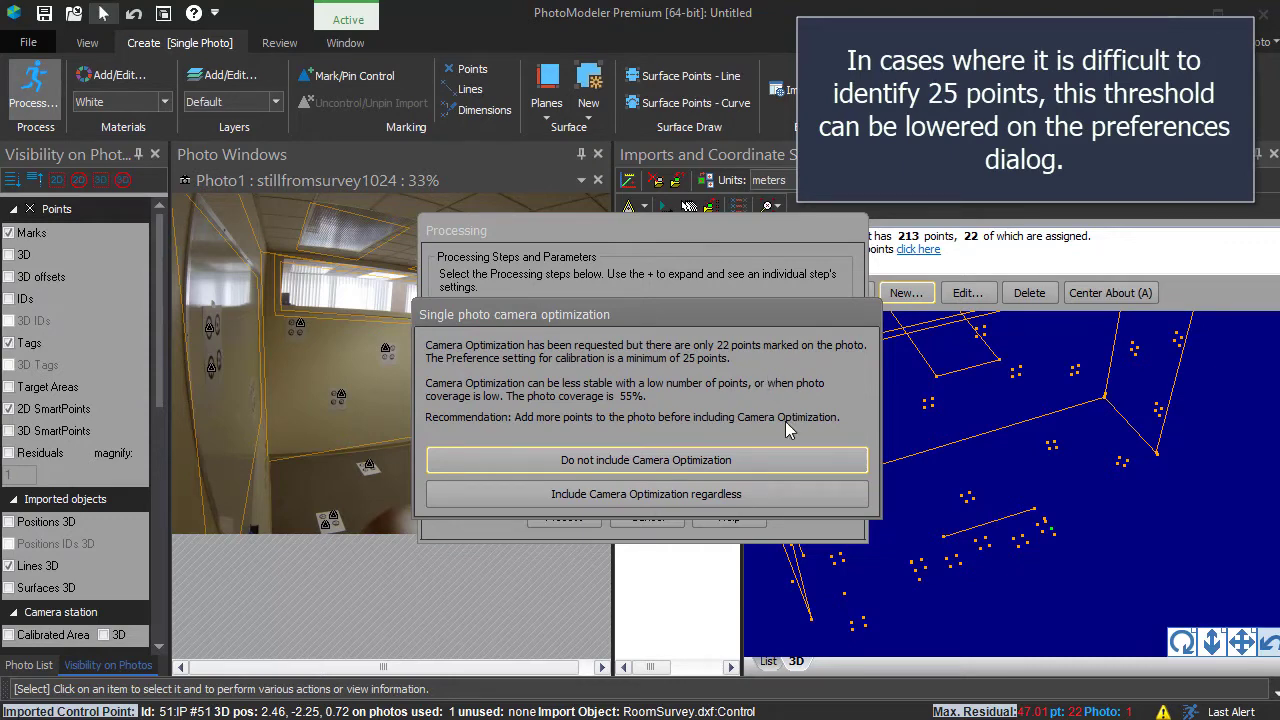
{"action": "left_click", "coordinate": [776, 464]}
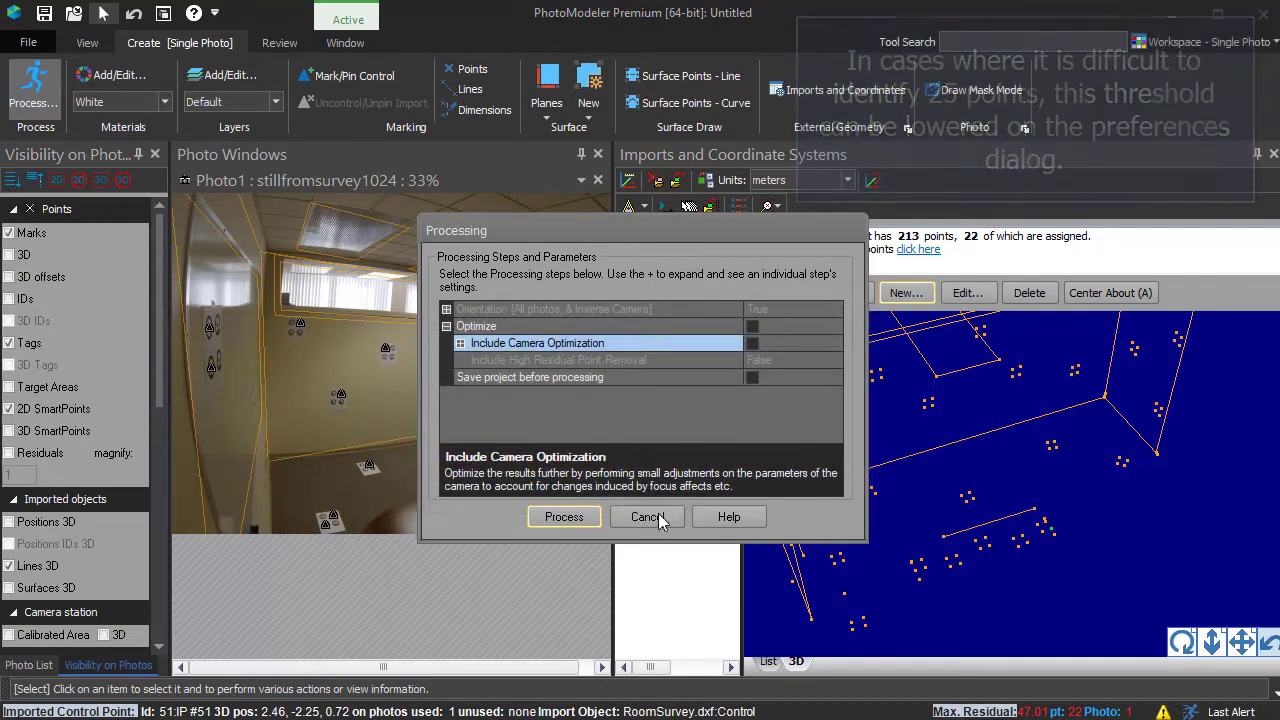
{"action": "left_click", "coordinate": [648, 517]}
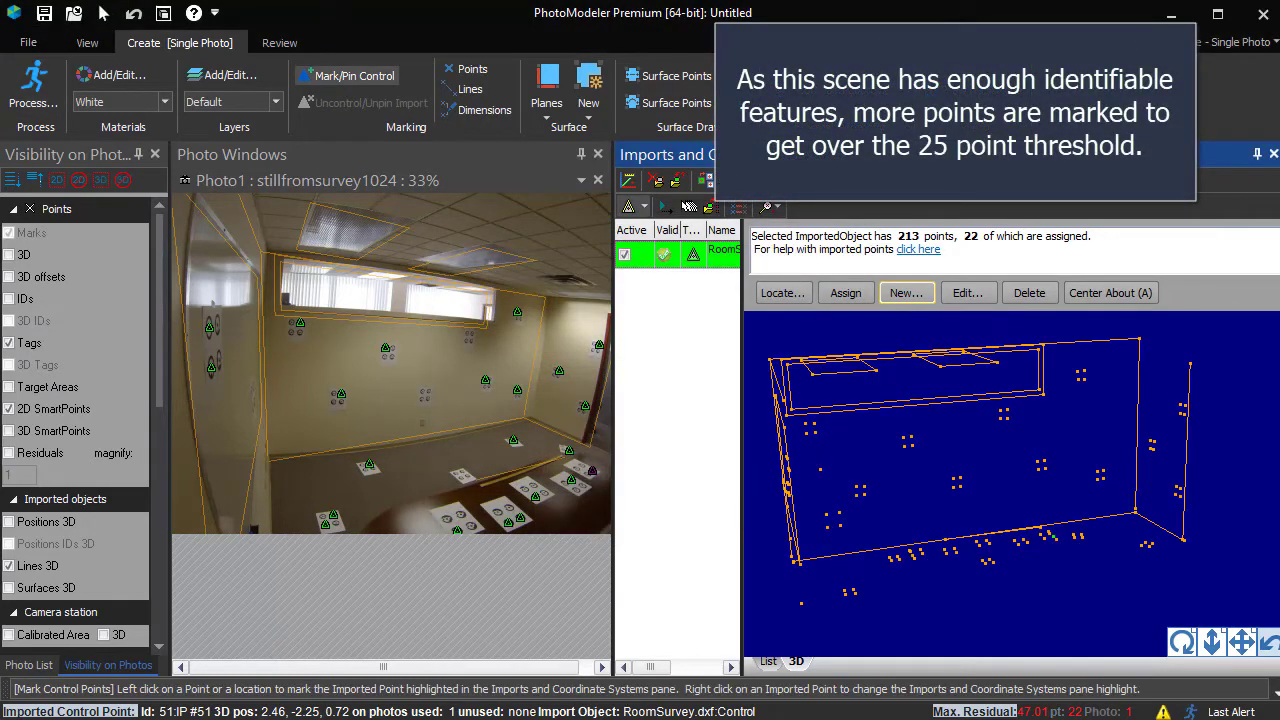
Mark five more imported survey points at their matching spots on the photo
{"action": "right_click", "coordinate": [818, 432]}
{"action": "left_click", "coordinate": [846, 447]}
{"action": "mouse_move", "coordinate": [297, 326]}
{"action": "left_mouse_down"}
{"action": "mouse_move", "coordinate": [301, 340]}
{"action": "mouse_move", "coordinate": [301, 326]}
{"action": "left_mouse_up"}
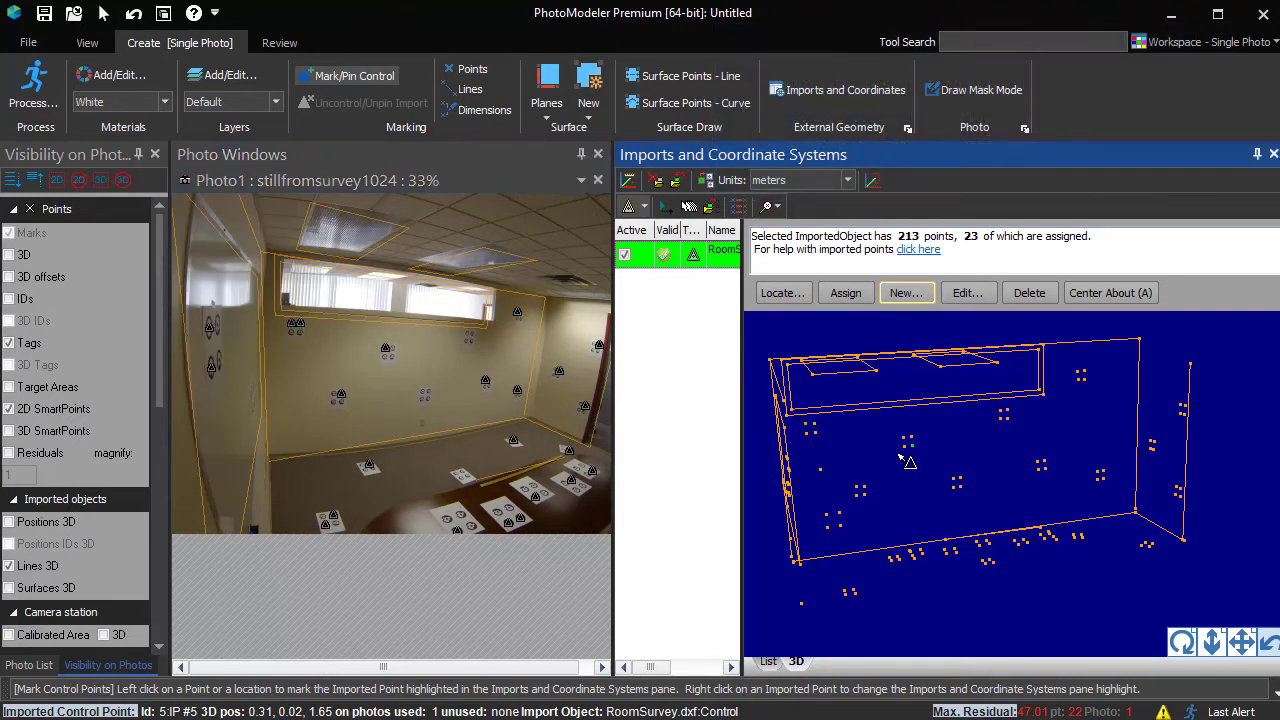
{"action": "left_click_drag", "start_coordinate": [404, 367], "coordinate": [392, 356]}
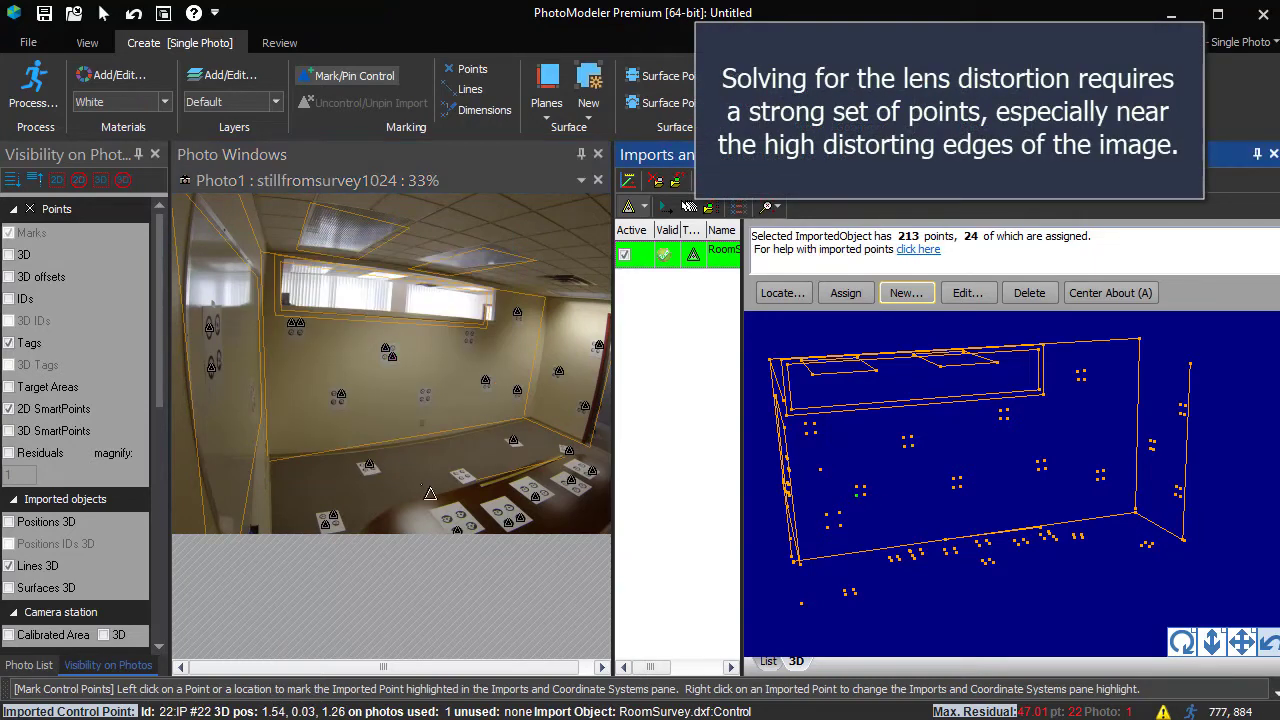
{"action": "left_click_drag", "start_coordinate": [345, 411], "coordinate": [334, 398]}
{"action": "left_click", "coordinate": [962, 482]}
{"action": "left_click_drag", "start_coordinate": [437, 402], "coordinate": [444, 410]}
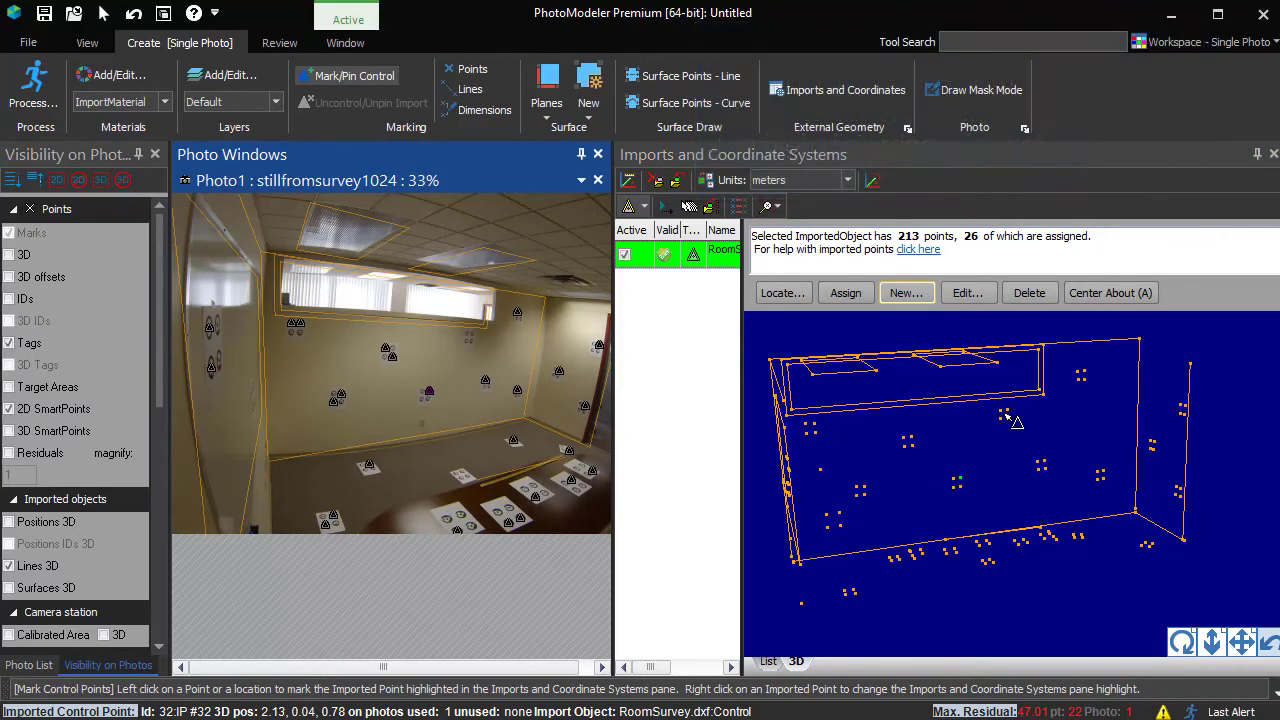
{"action": "left_click_drag", "start_coordinate": [485, 350], "coordinate": [477, 341]}
Mark three further survey points, one near the photo's lower edge, bringing the total to 29
{"action": "right_click", "coordinate": [1184, 414]}
{"action": "left_click", "coordinate": [1235, 435]}
{"action": "left_click_drag", "start_coordinate": [603, 357], "coordinate": [577, 330]}
{"action": "left_click", "coordinate": [1185, 502]}
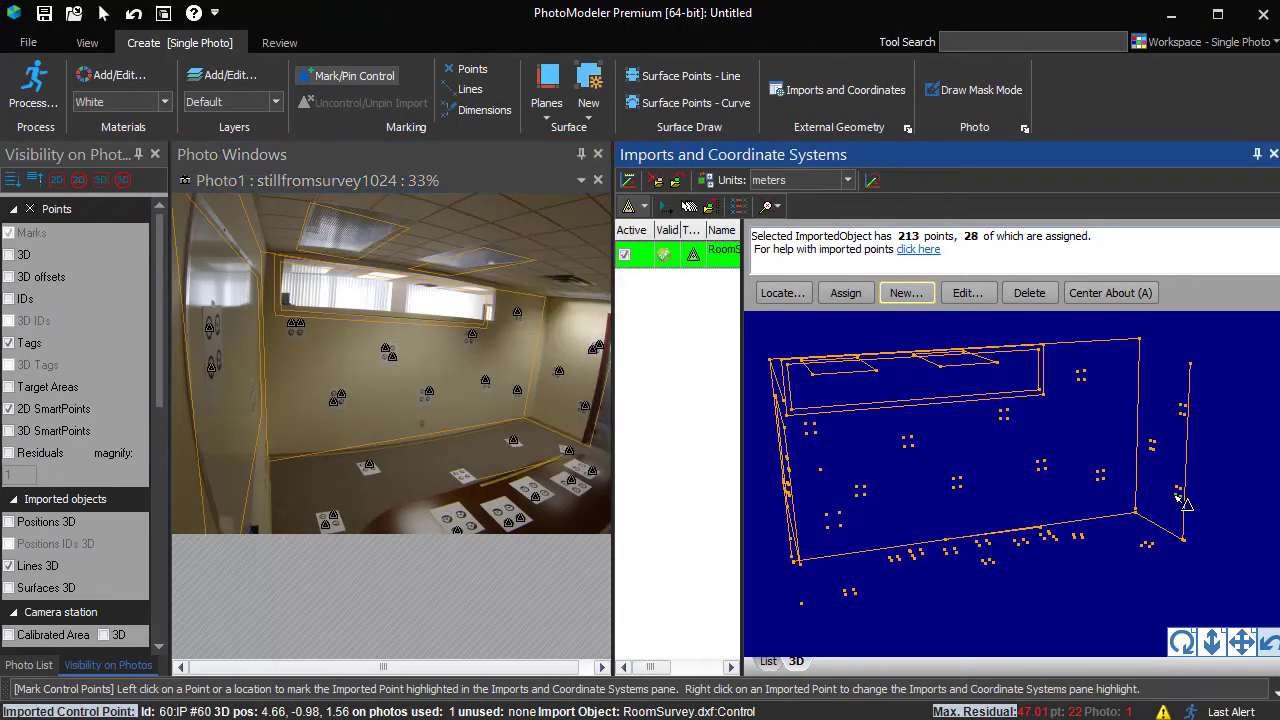
{"action": "left_click_drag", "start_coordinate": [589, 418], "coordinate": [573, 410]}
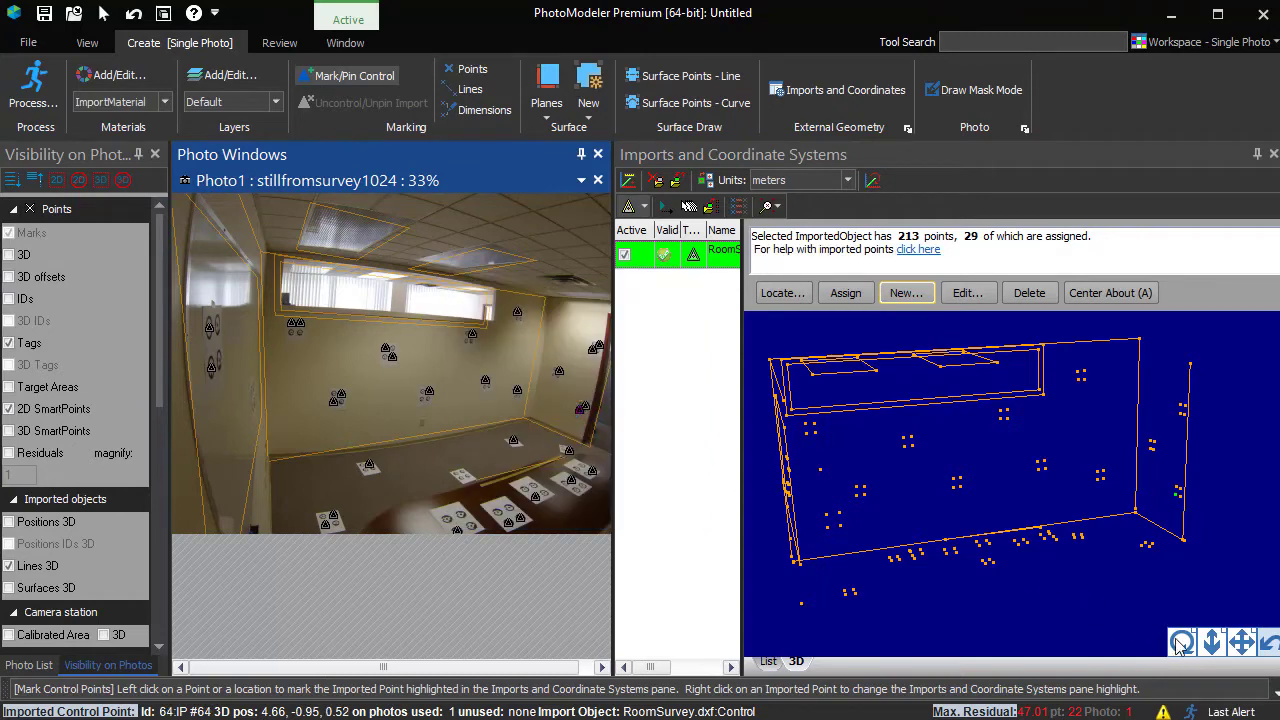
{"action": "scroll", "coordinate": [1023, 537], "scroll_direction": "up", "scroll_amount": 3}
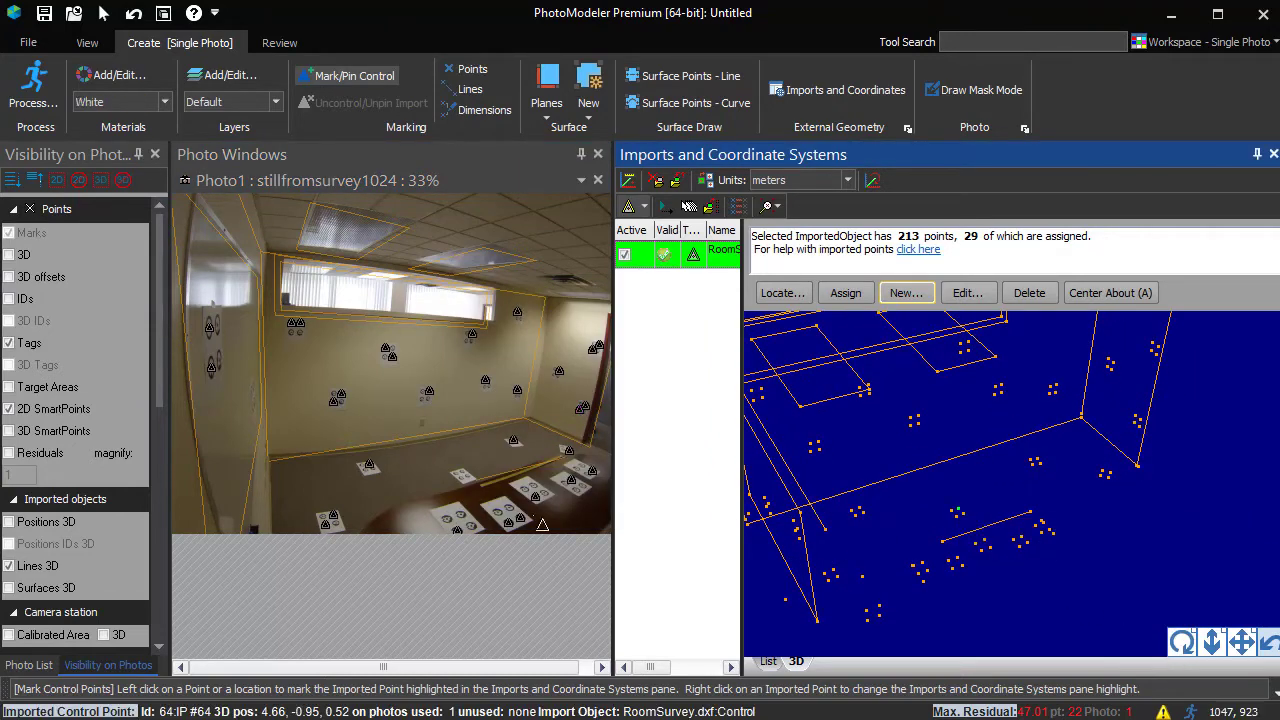
{"action": "left_click_drag", "start_coordinate": [460, 468], "coordinate": [463, 476]}
Process with Include Camera Optimization checked and default lens distortion parameters, reaching final error 0.27
{"action": "left_click", "coordinate": [104, 13]}
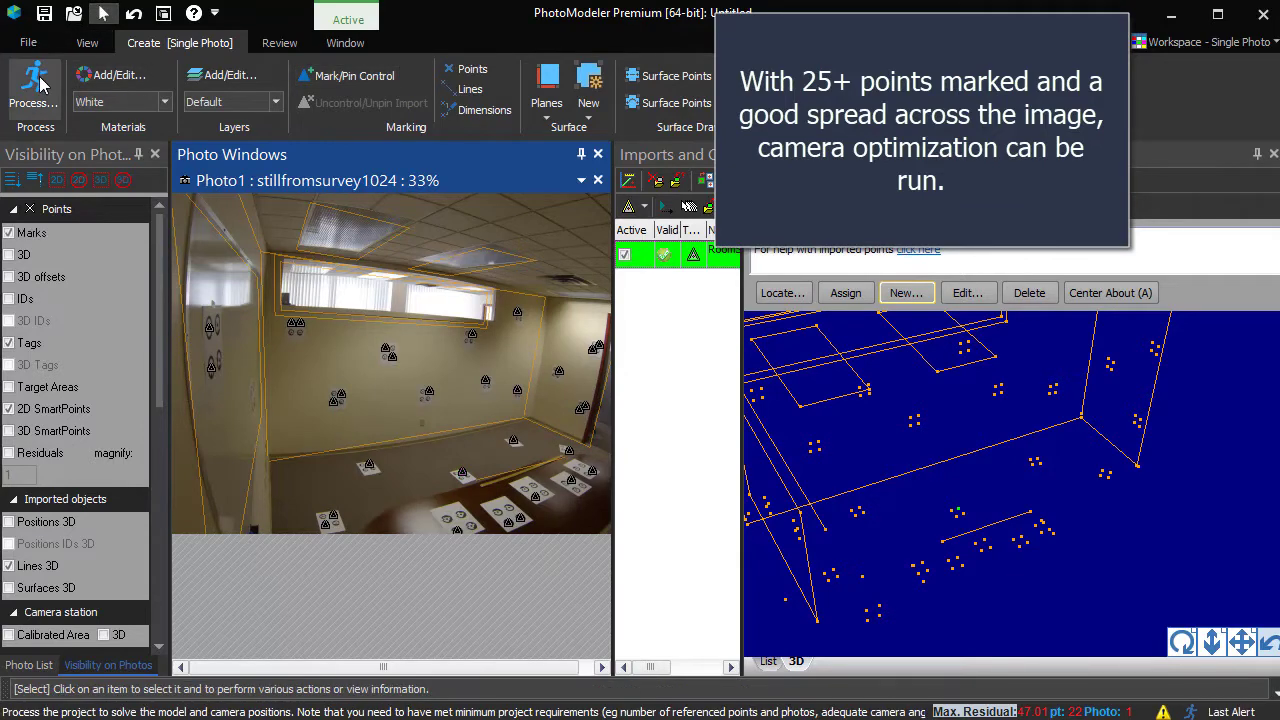
{"action": "left_click", "coordinate": [36, 88]}
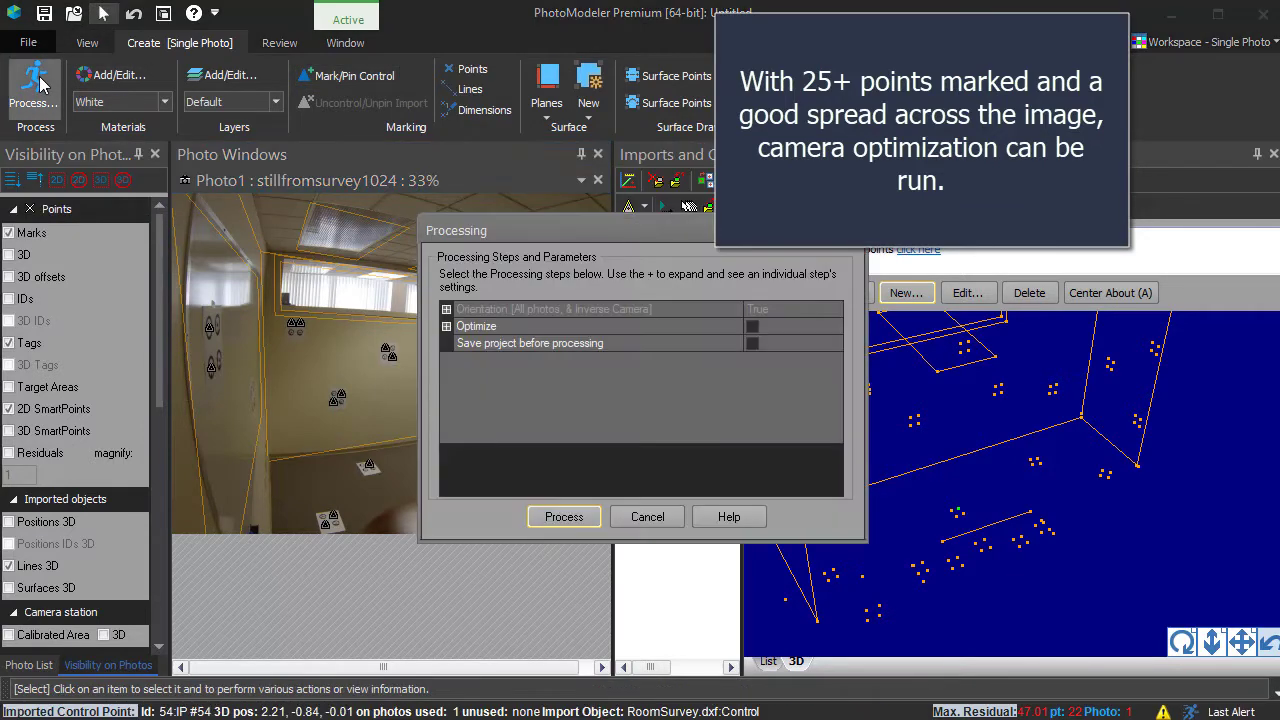
{"action": "left_click", "coordinate": [446, 326]}
{"action": "left_click", "coordinate": [752, 343]}
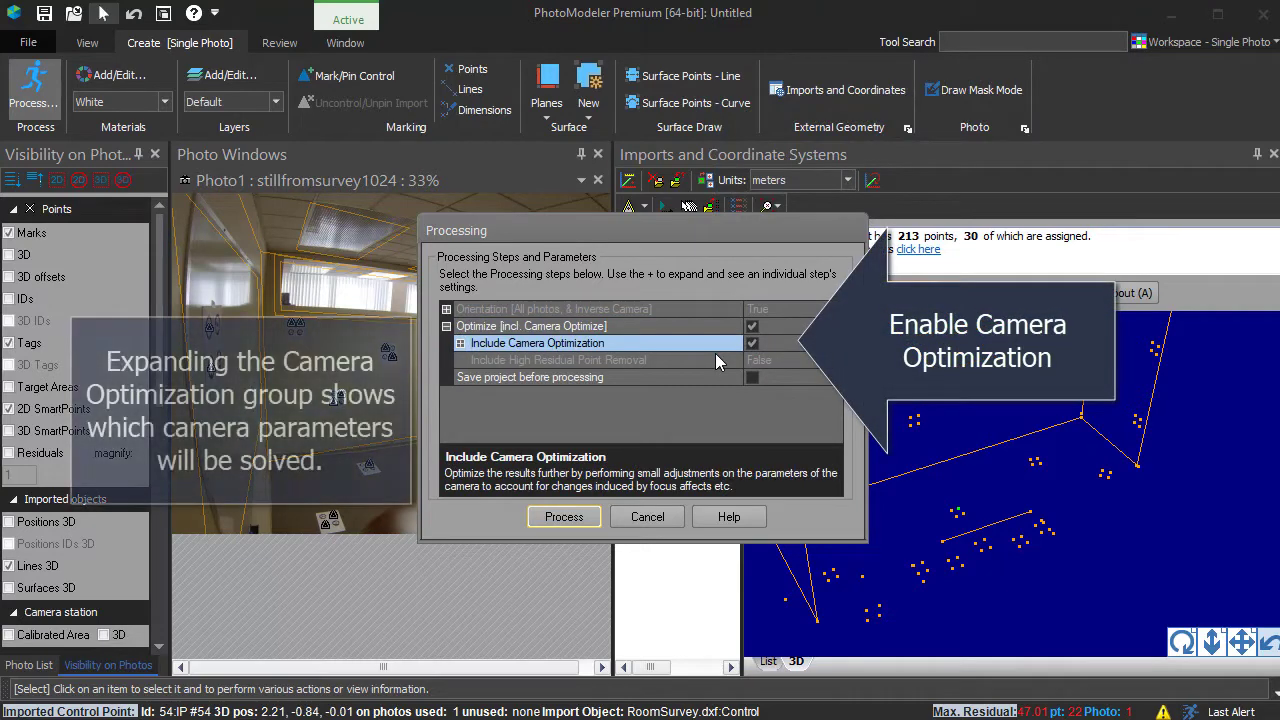
{"action": "left_click", "coordinate": [460, 343]}
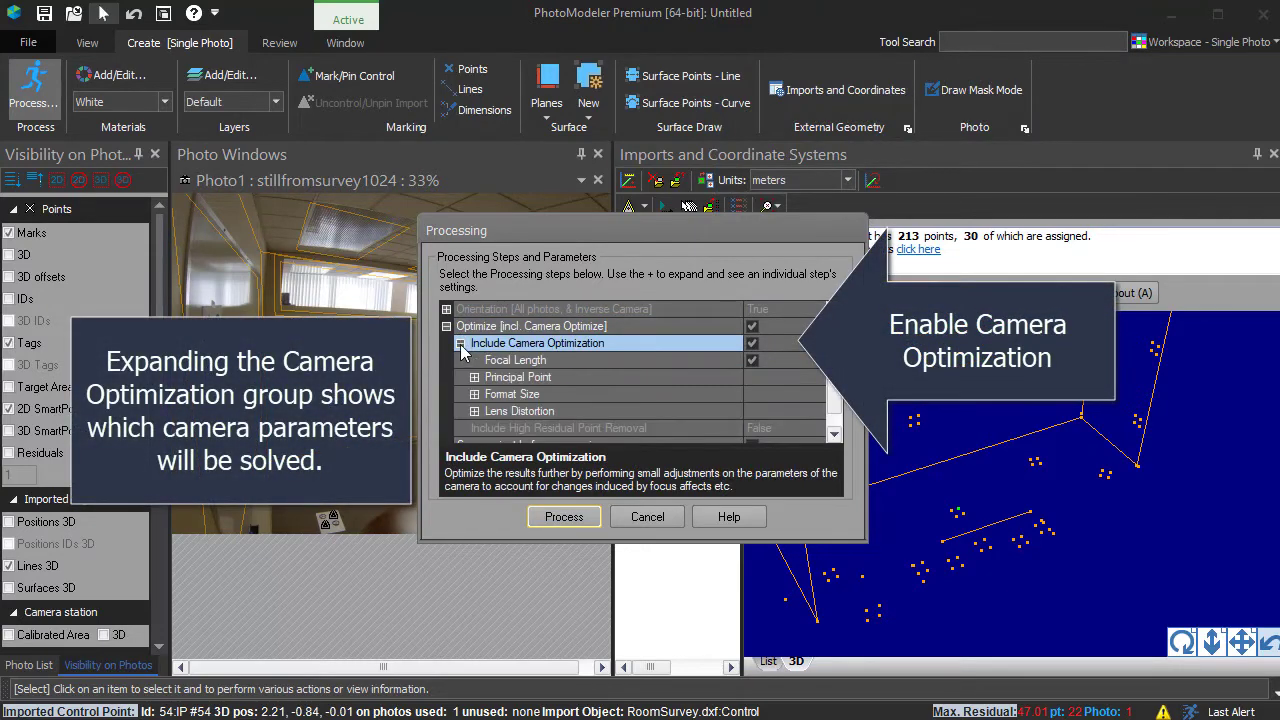
{"action": "scroll", "coordinate": [478, 383], "scroll_direction": "down", "scroll_amount": 1}
{"action": "left_click", "coordinate": [476, 393]}
{"action": "scroll", "coordinate": [523, 394], "scroll_direction": "down", "scroll_amount": 2}
{"action": "scroll", "coordinate": [523, 394], "scroll_direction": "up", "scroll_amount": 2}
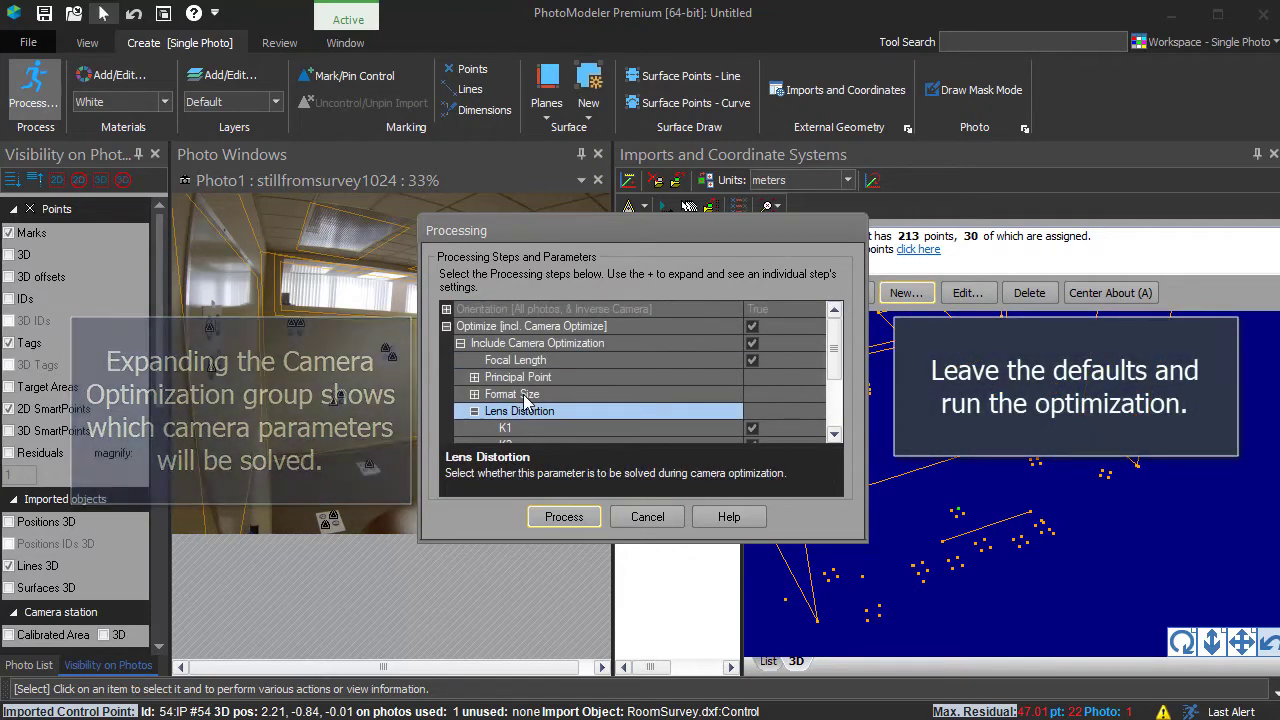
{"action": "left_click", "coordinate": [562, 517]}
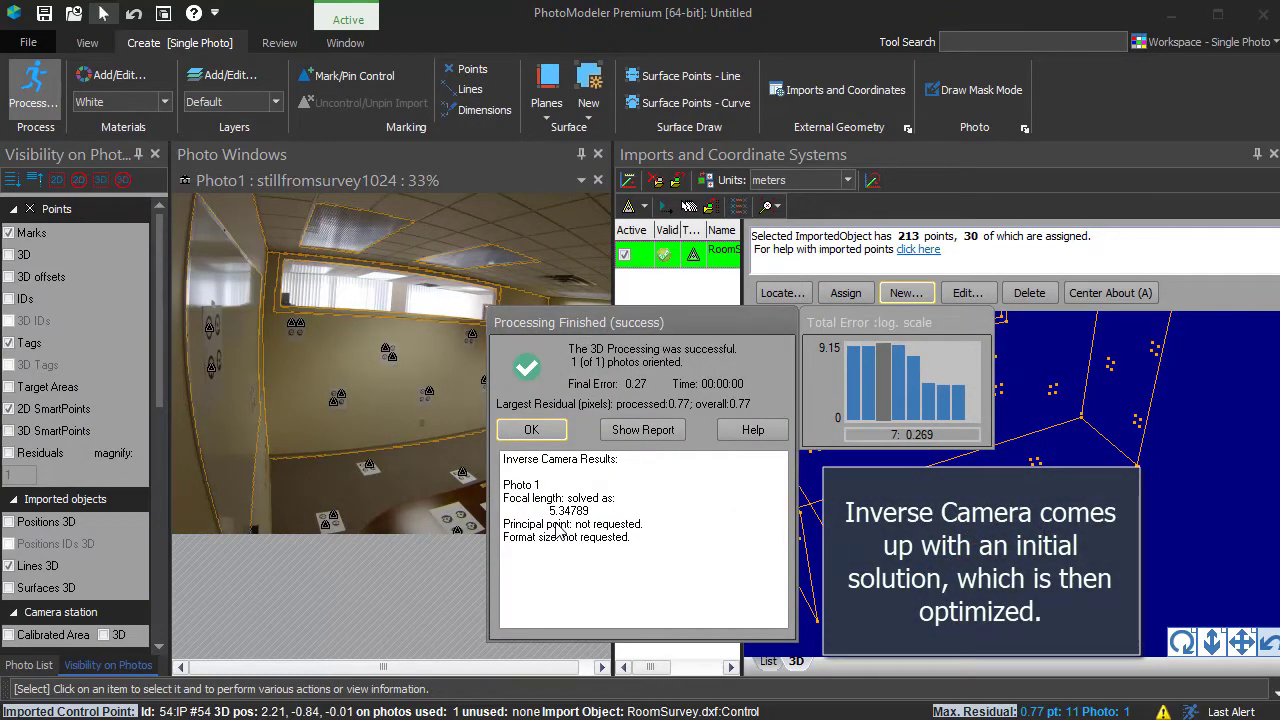
Dismiss the results, choose Turn off Inverse Camera, and inspect the solved photo
{"action": "left_click", "coordinate": [531, 430]}
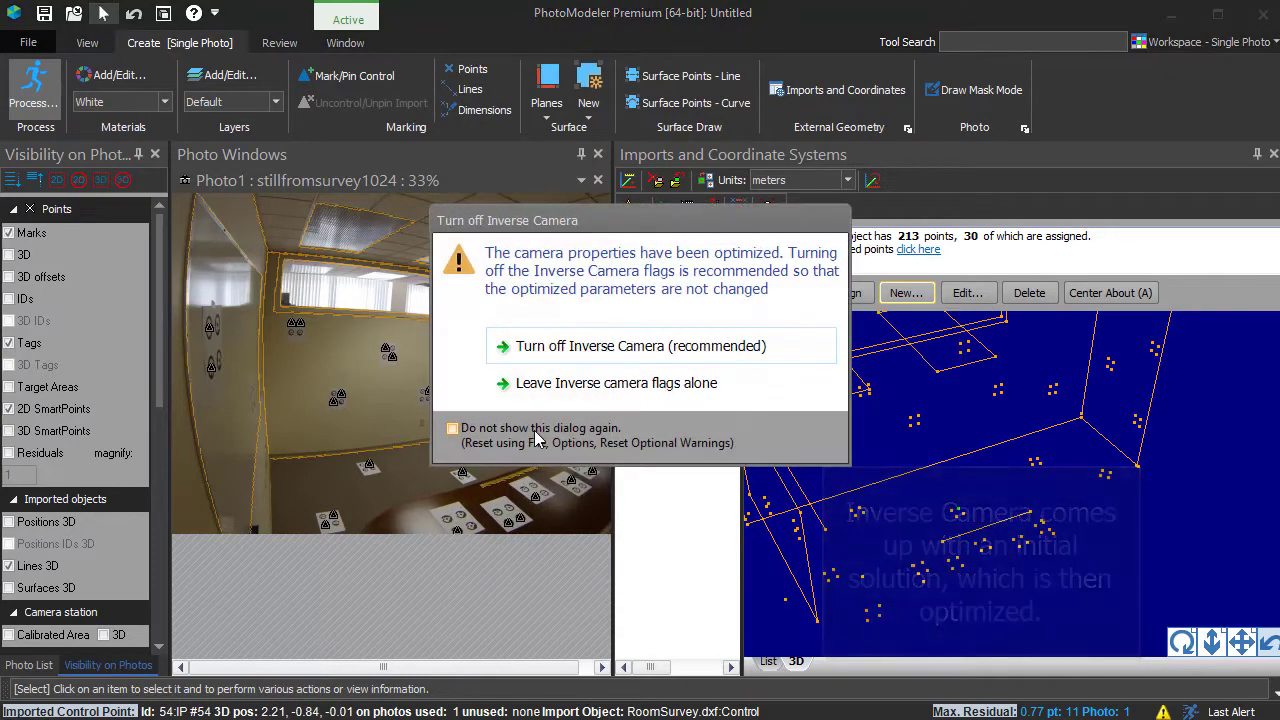
{"action": "left_click", "coordinate": [548, 349]}
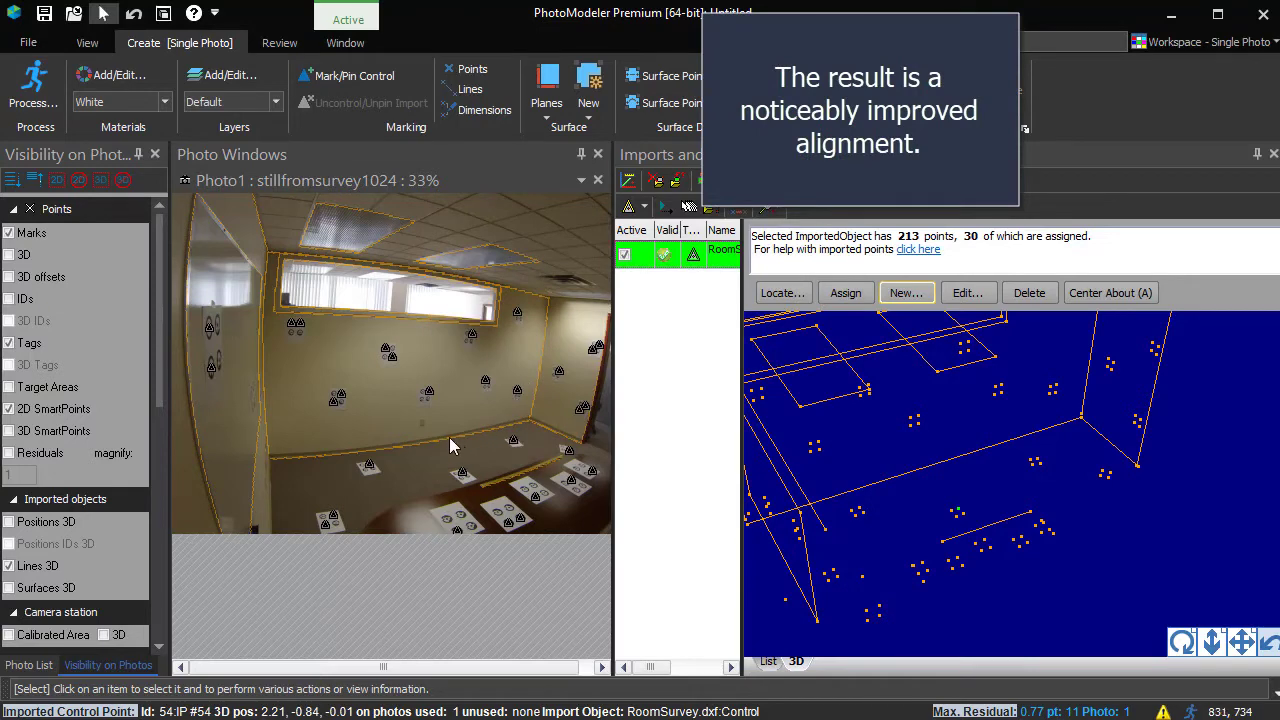
{"action": "left_click", "coordinate": [407, 456]}
{"action": "scroll", "coordinate": [530, 444], "scroll_direction": "up", "scroll_amount": 2}
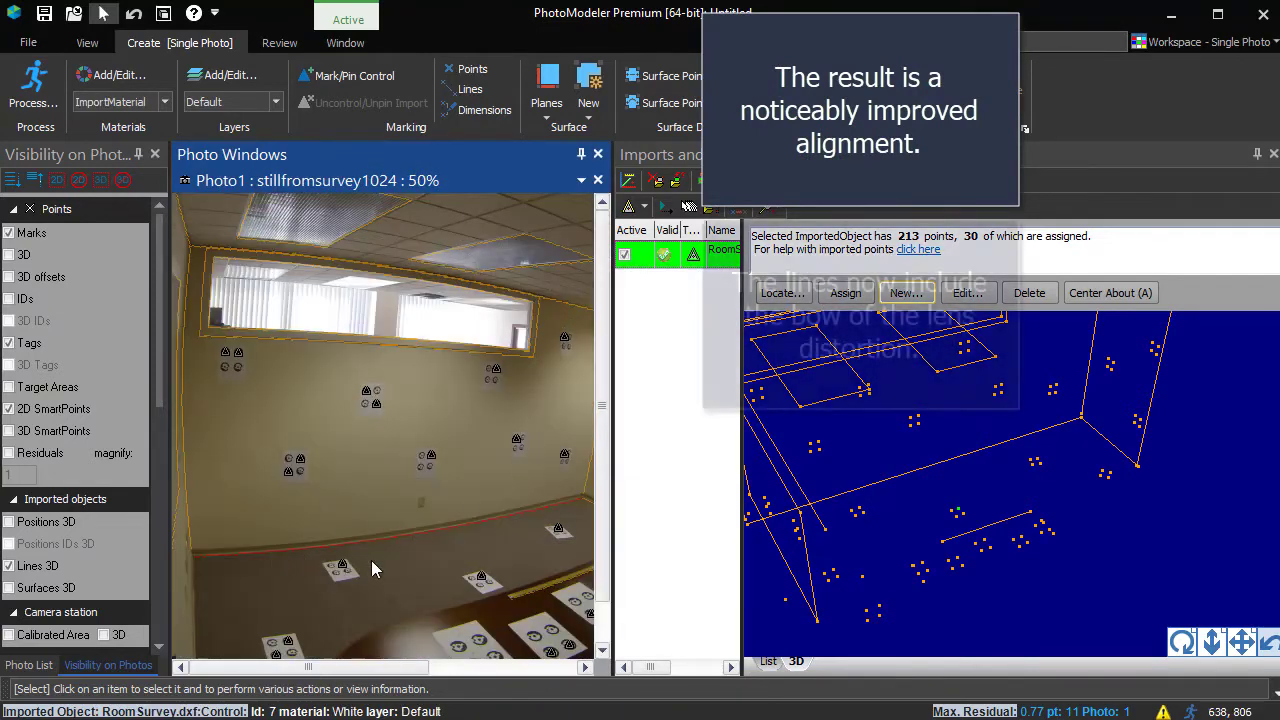
{"action": "scroll", "coordinate": [448, 529], "scroll_direction": "up", "scroll_amount": 3}
{"action": "scroll", "coordinate": [440, 486], "scroll_direction": "down", "scroll_amount": 4}
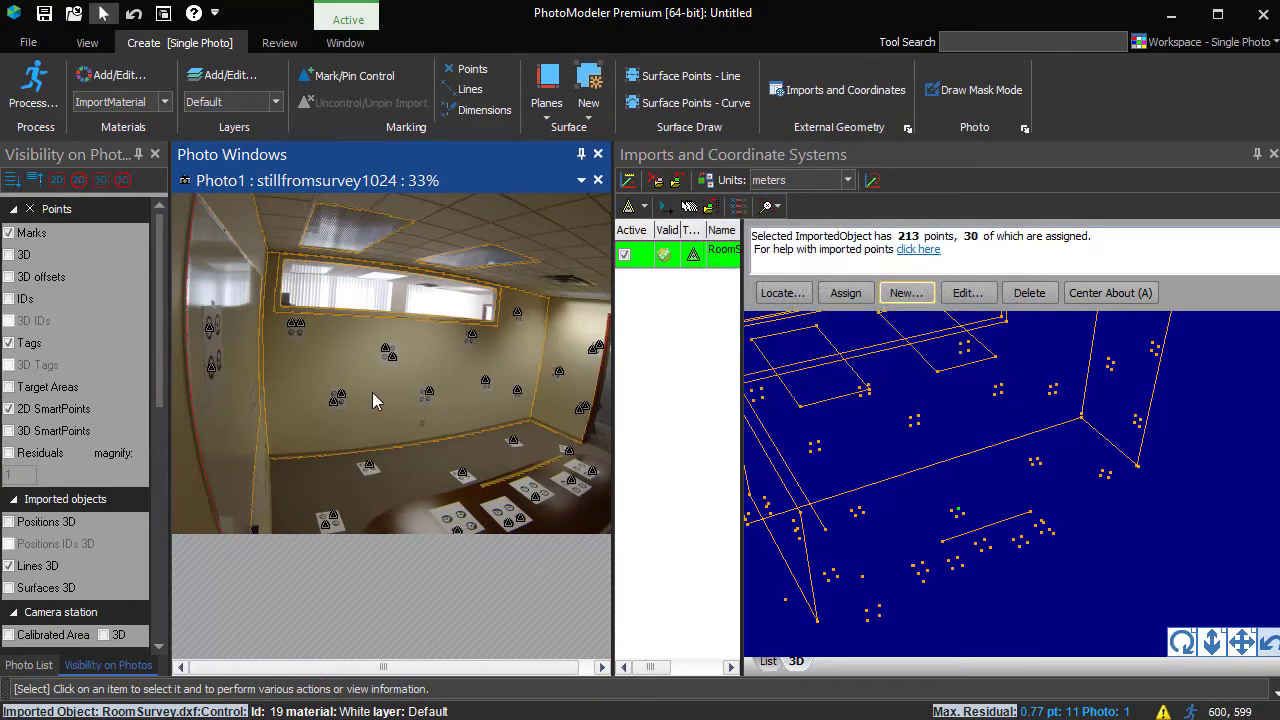
{"action": "scroll", "coordinate": [359, 307], "scroll_direction": "up", "scroll_amount": 5}
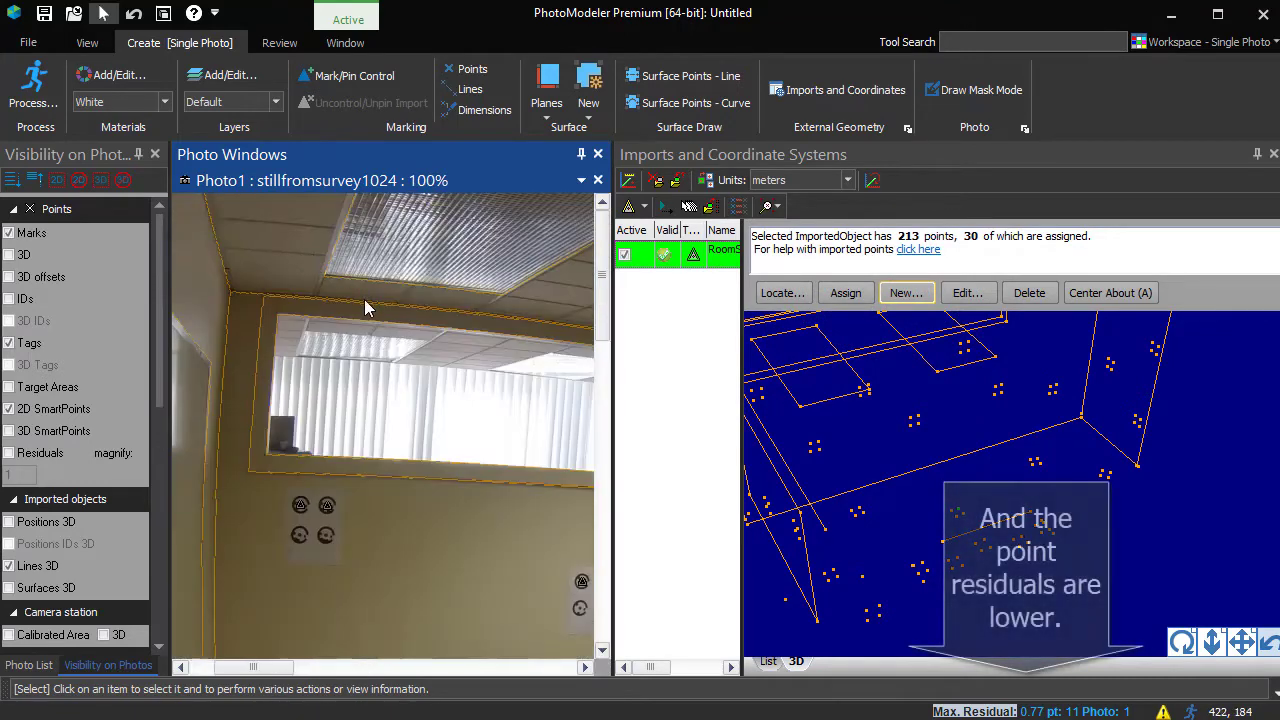
{"action": "scroll", "coordinate": [365, 308], "scroll_direction": "up", "scroll_amount": 2}
{"action": "middle_click_drag", "start_coordinate": [491, 337], "coordinate": [271, 337]}
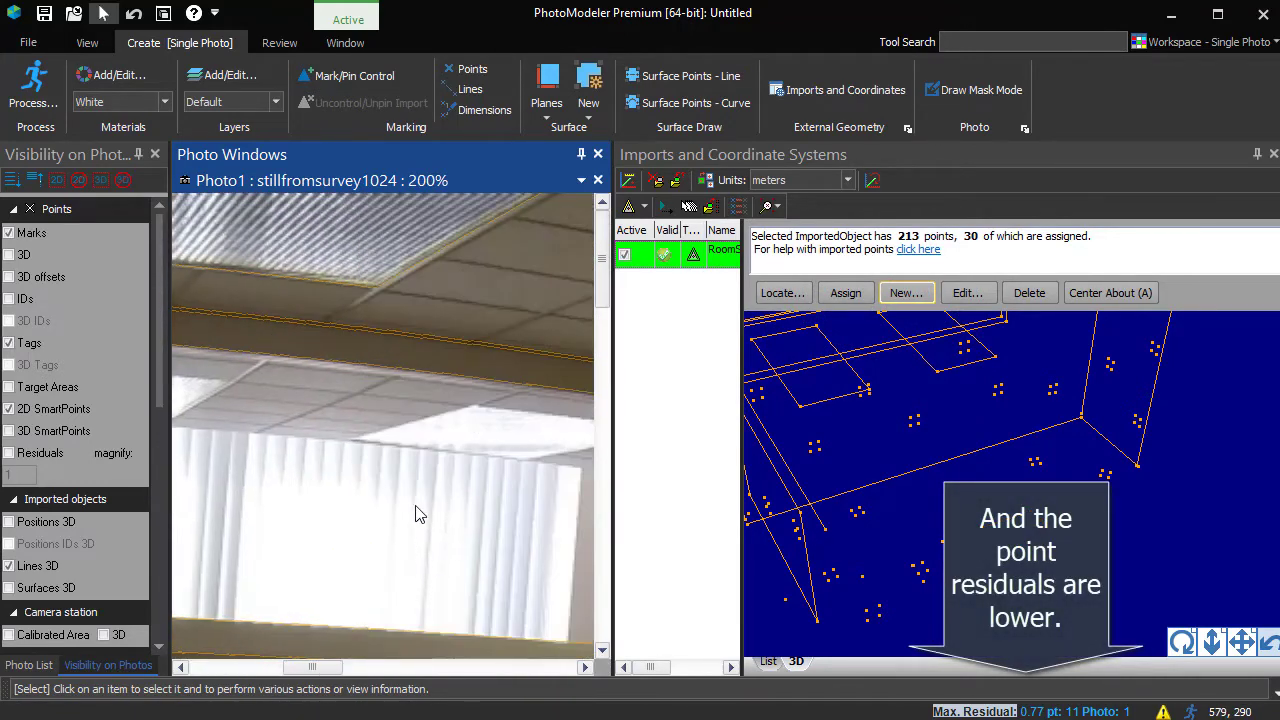
{"action": "scroll", "coordinate": [410, 550], "scroll_direction": "down", "scroll_amount": 2}
{"action": "scroll", "coordinate": [474, 579], "scroll_direction": "down", "scroll_amount": 2}
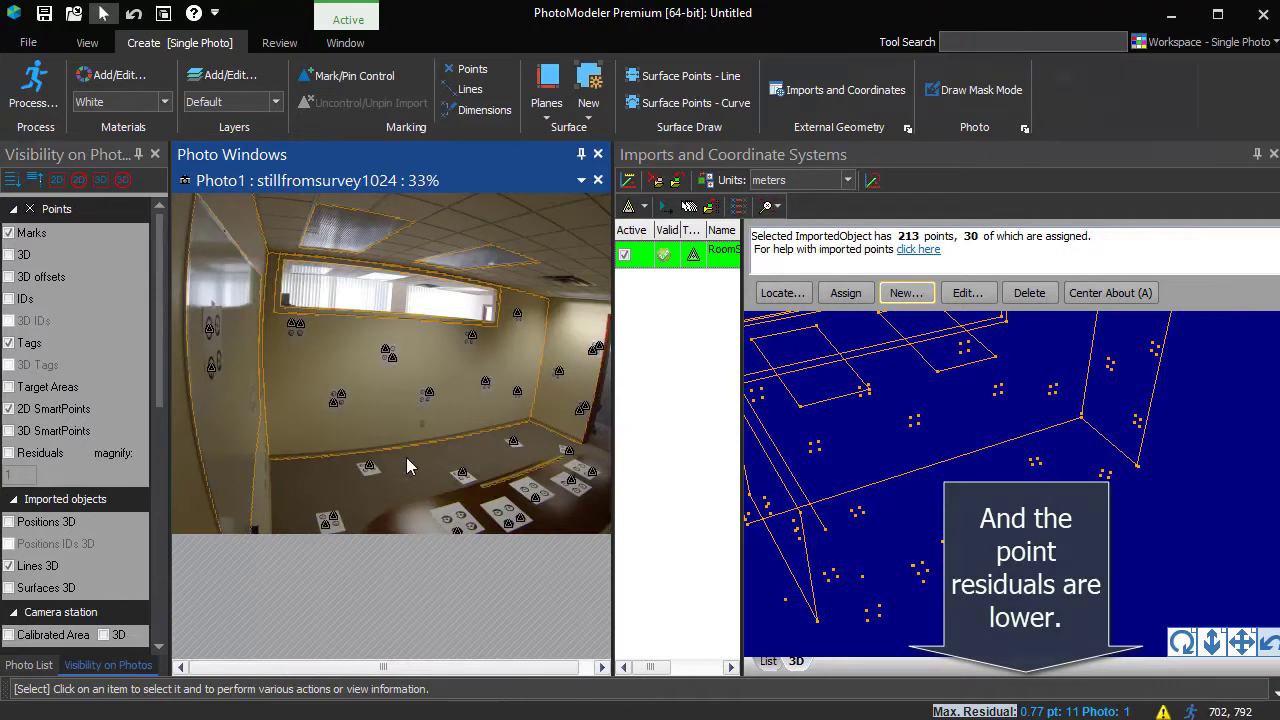
Save the project as LensDistortionSolved.pmr
{"action": "left_click", "coordinate": [28, 42]}
{"action": "left_click", "coordinate": [46, 145]}
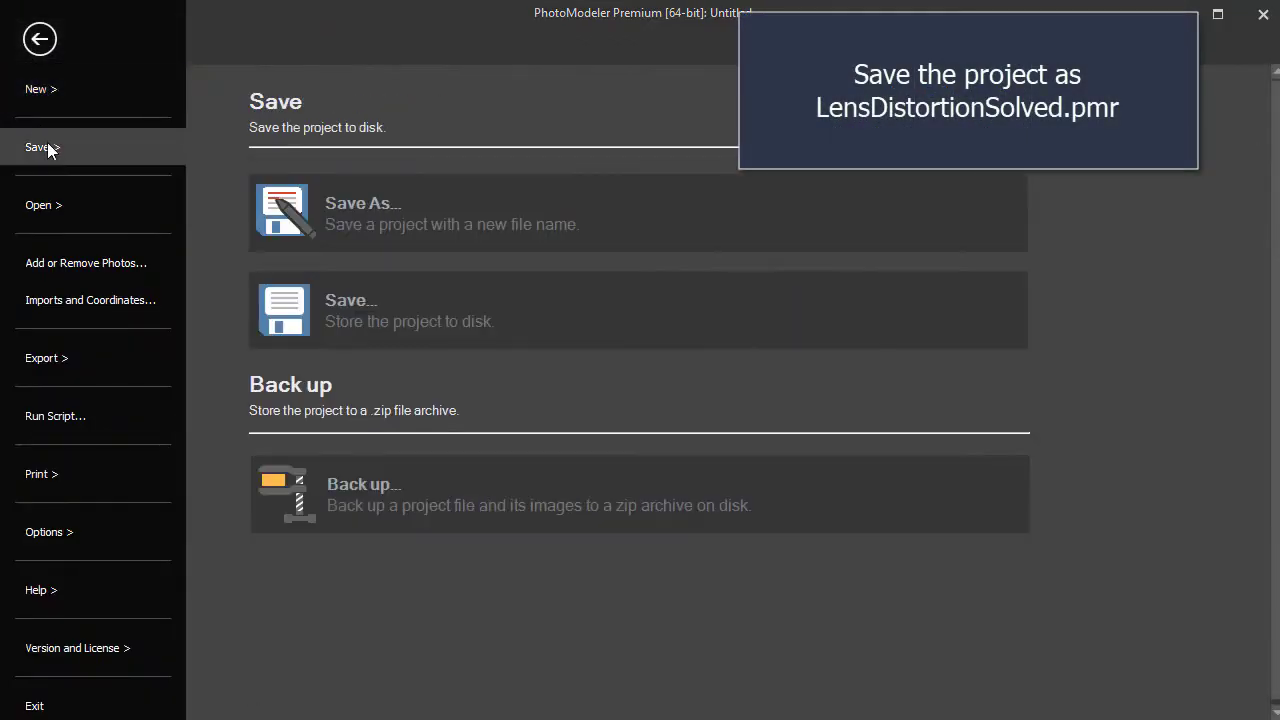
{"action": "left_click", "coordinate": [405, 208]}
{"action": "type", "text": "LensDistortionS"}
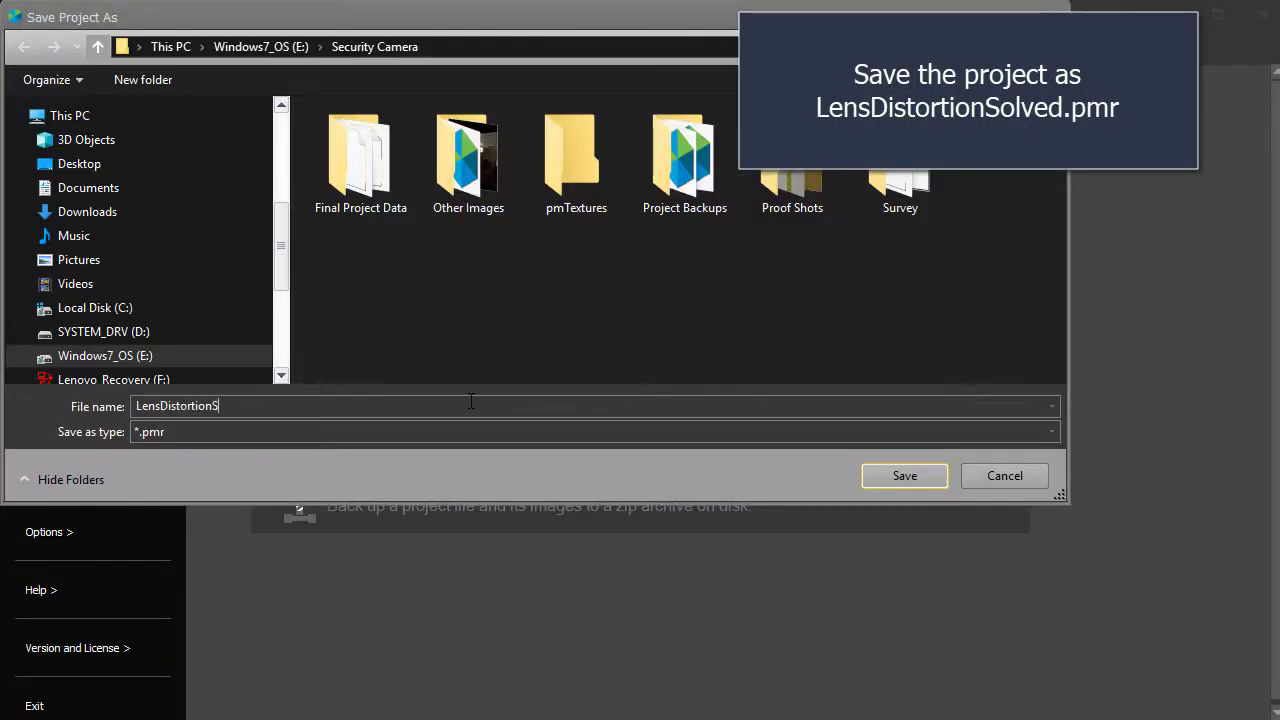
{"action": "type", "text": "olved"}
{"action": "left_click", "coordinate": [904, 475]}
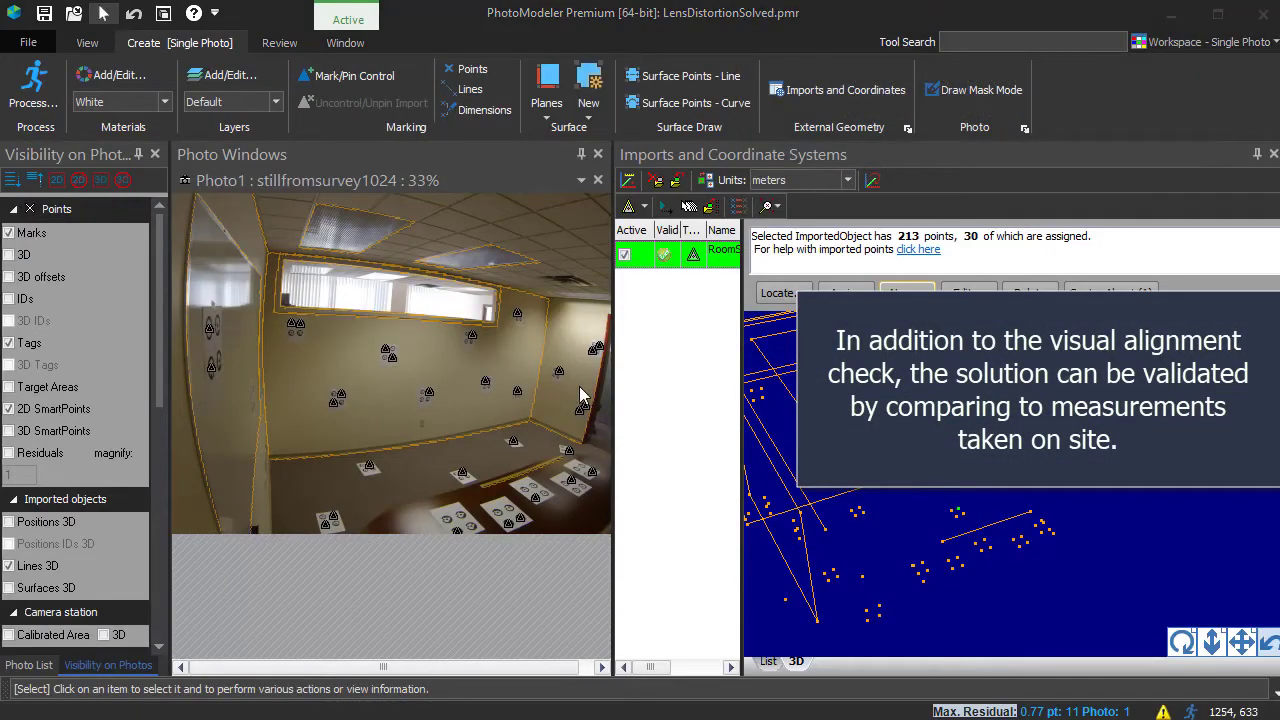
Place a Surface Points - Line point where the baseboard meets the carpet, then select it
{"action": "left_click", "coordinate": [706, 83]}
{"action": "scroll", "coordinate": [389, 353], "scroll_direction": "up", "scroll_amount": 5}
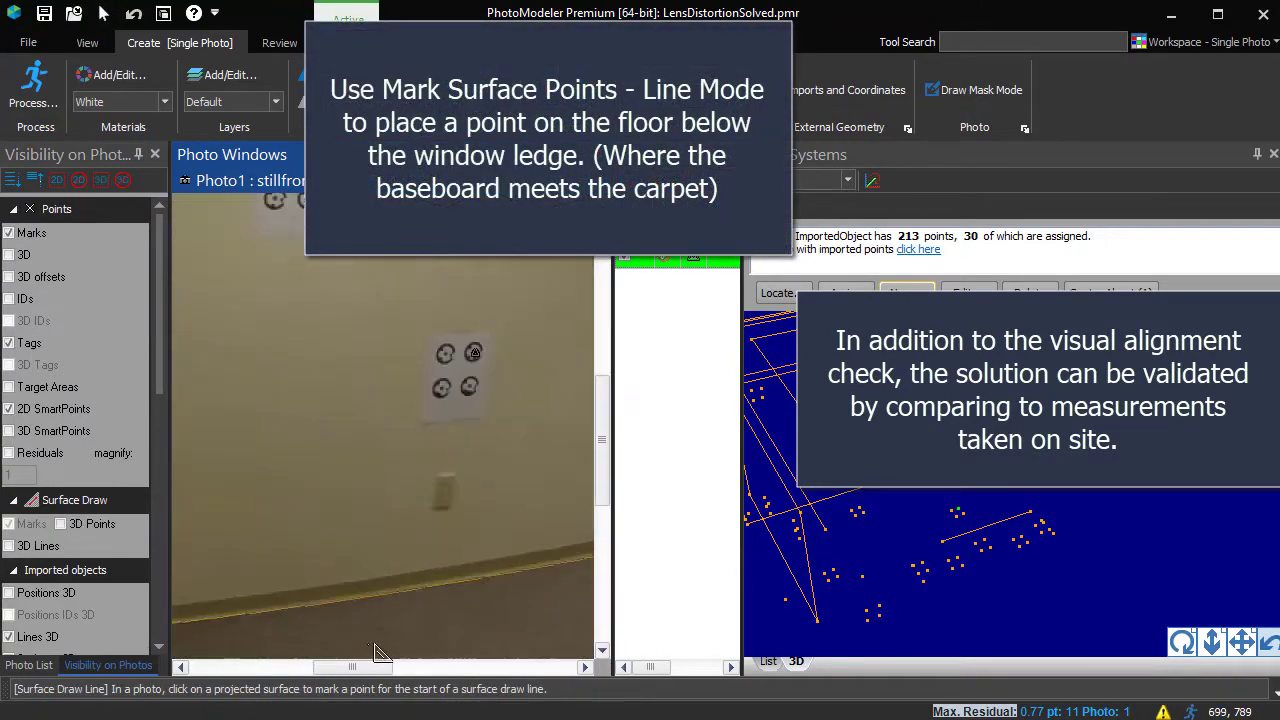
{"action": "scroll", "coordinate": [395, 625], "scroll_direction": "up", "scroll_amount": 3}
{"action": "left_click", "coordinate": [392, 606]}
{"action": "scroll", "coordinate": [398, 595], "scroll_direction": "down", "scroll_amount": 3}
{"action": "right_click", "coordinate": [429, 586]}
{"action": "left_click", "coordinate": [447, 593]}
{"action": "scroll", "coordinate": [385, 530], "scroll_direction": "down", "scroll_amount": 4}
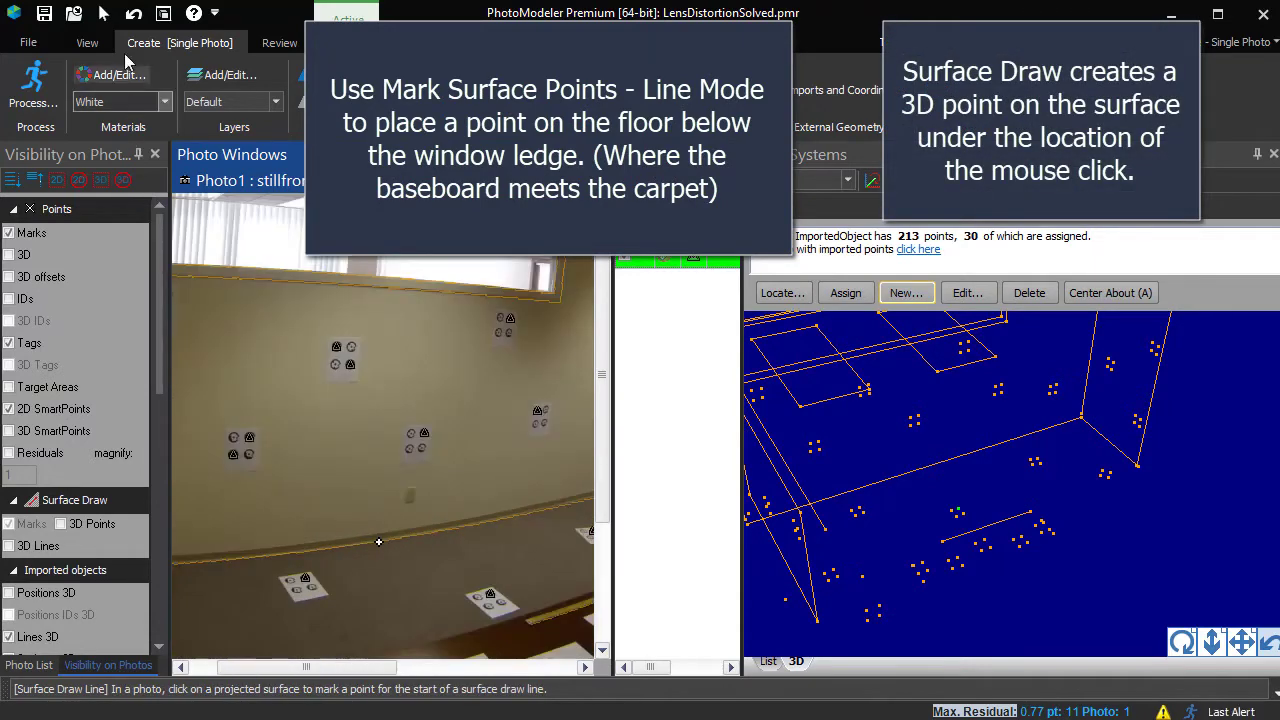
{"action": "key", "text": "Escape"}
{"action": "left_click", "coordinate": [379, 542]}
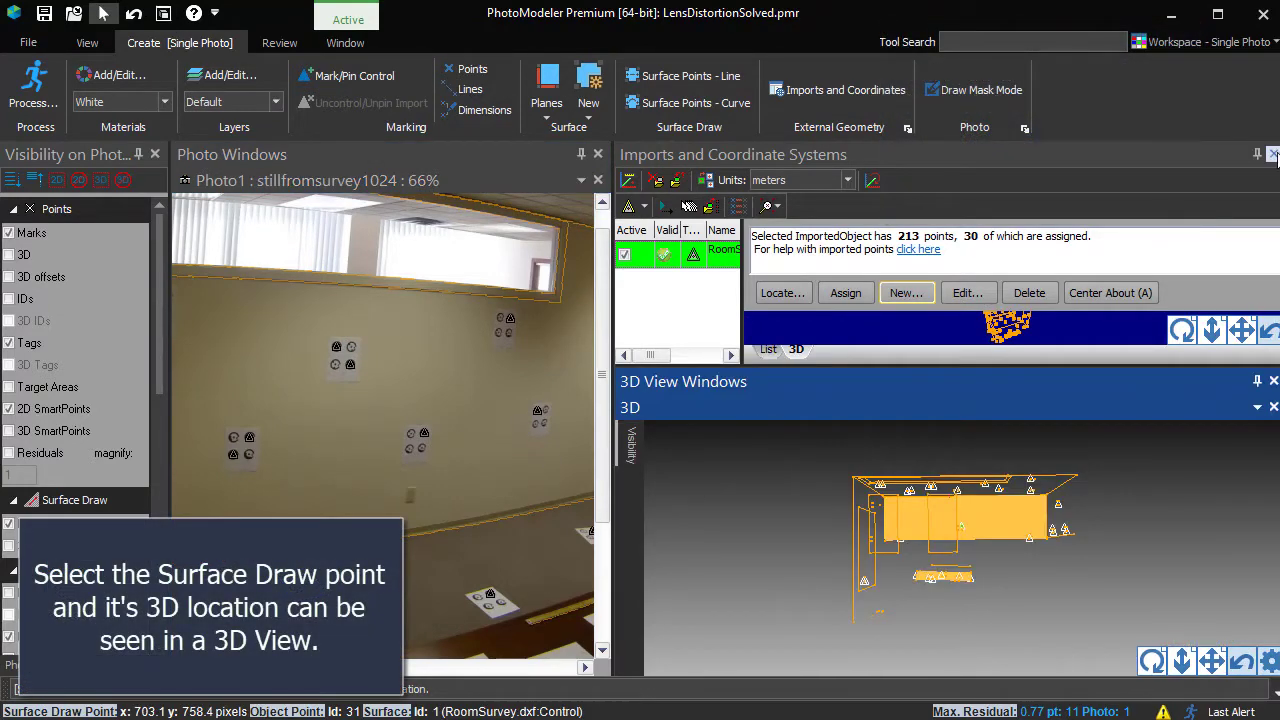
Close the imports panel and orbit the 3D model to an edge-on view of the new point
{"action": "left_click", "coordinate": [1272, 154]}
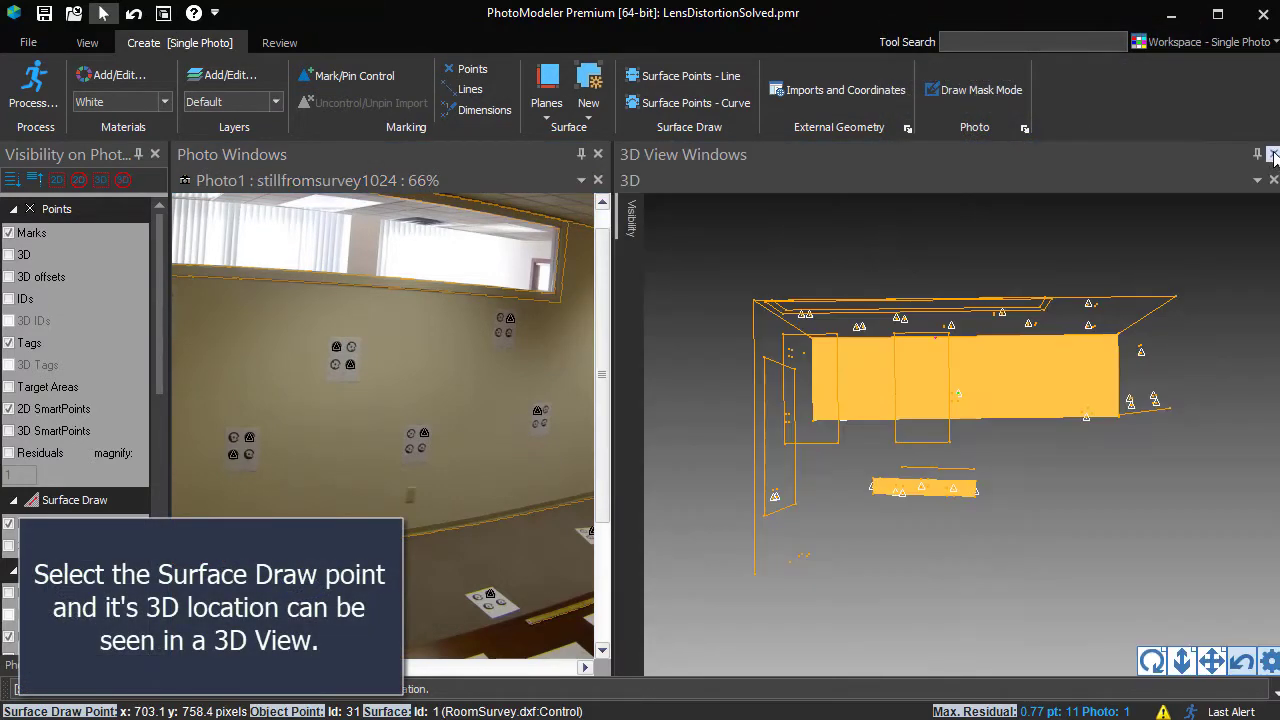
{"action": "left_click_drag", "start_coordinate": [1150, 668], "coordinate": [1150, 668]}
{"action": "scroll", "coordinate": [922, 492], "scroll_direction": "up", "scroll_amount": 6}
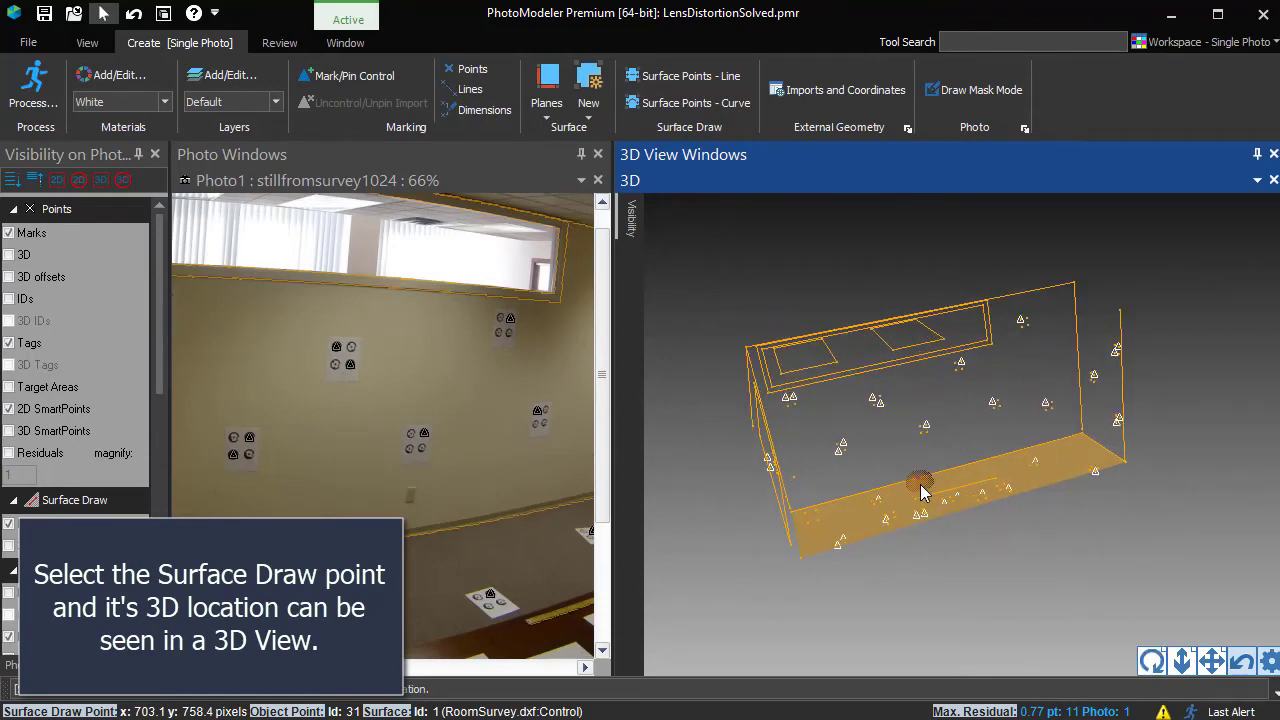
{"action": "mouse_move", "coordinate": [1152, 660]}
{"action": "left_mouse_down"}
{"action": "mouse_move", "coordinate": [1212, 660]}
{"action": "mouse_move", "coordinate": [1147, 657]}
{"action": "left_mouse_up"}
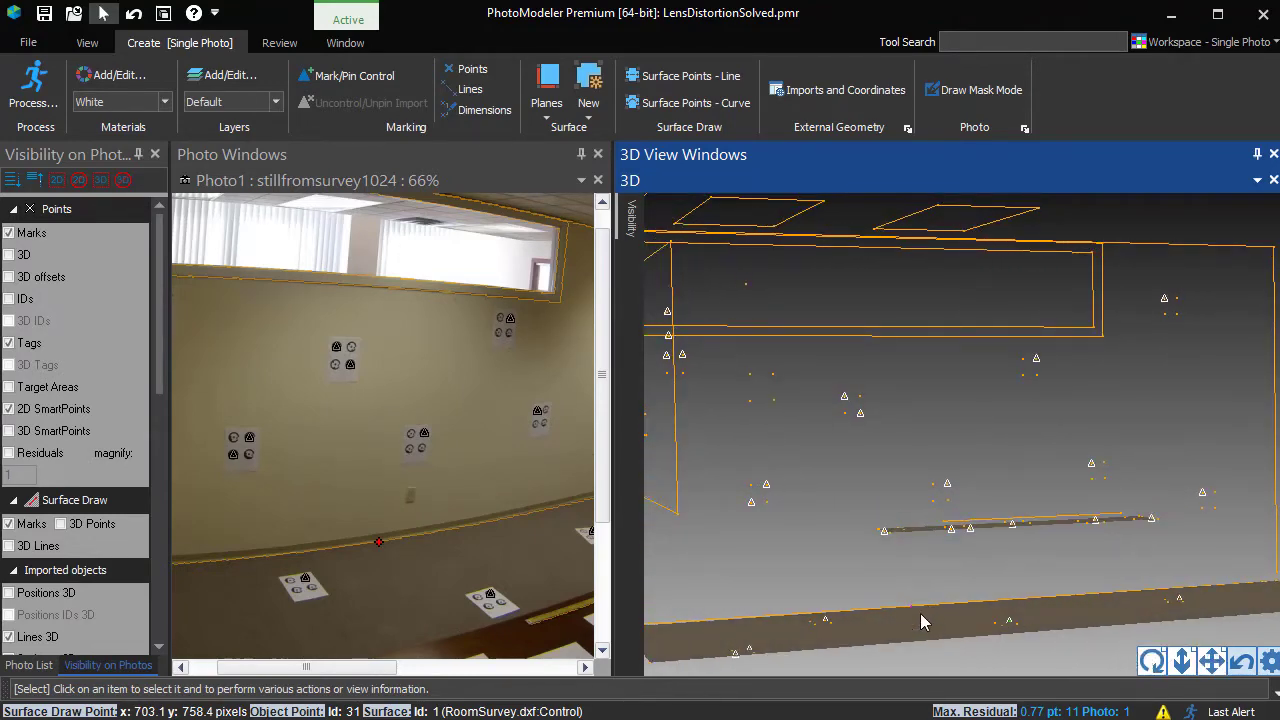
Show the Properties pane for the selected floor point and widen it
{"action": "left_click", "coordinate": [87, 44]}
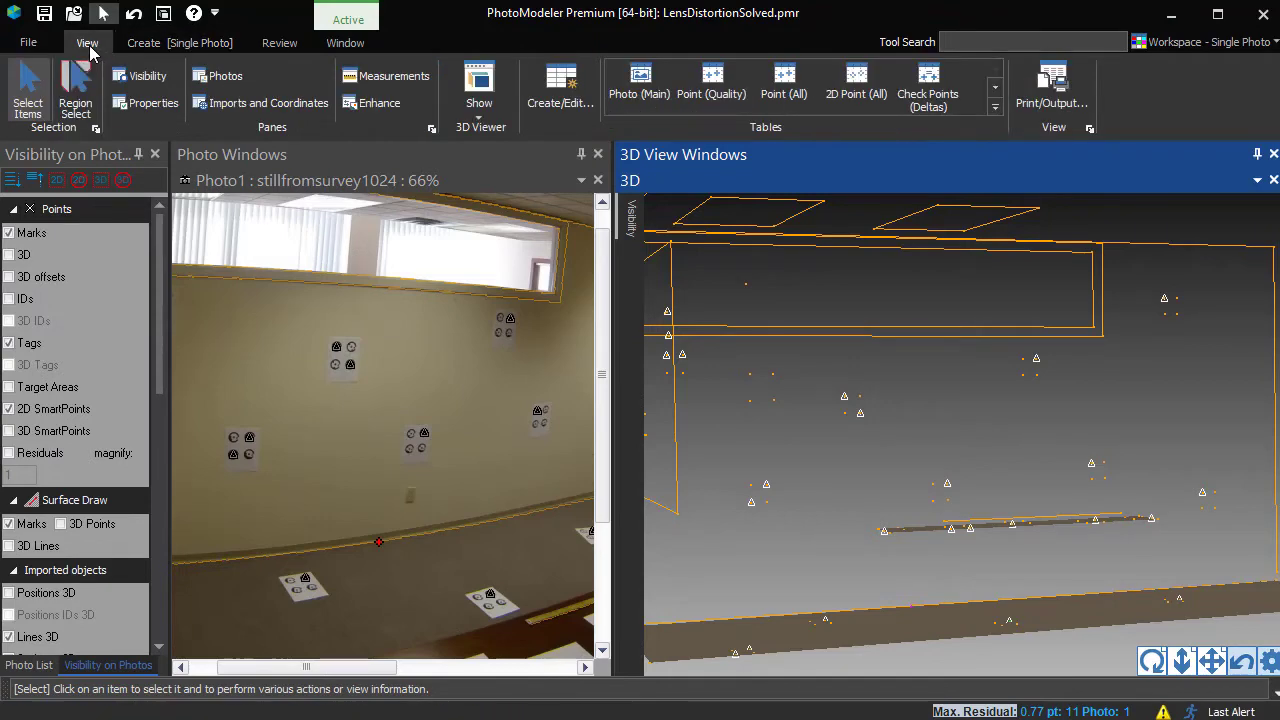
{"action": "left_click", "coordinate": [146, 104]}
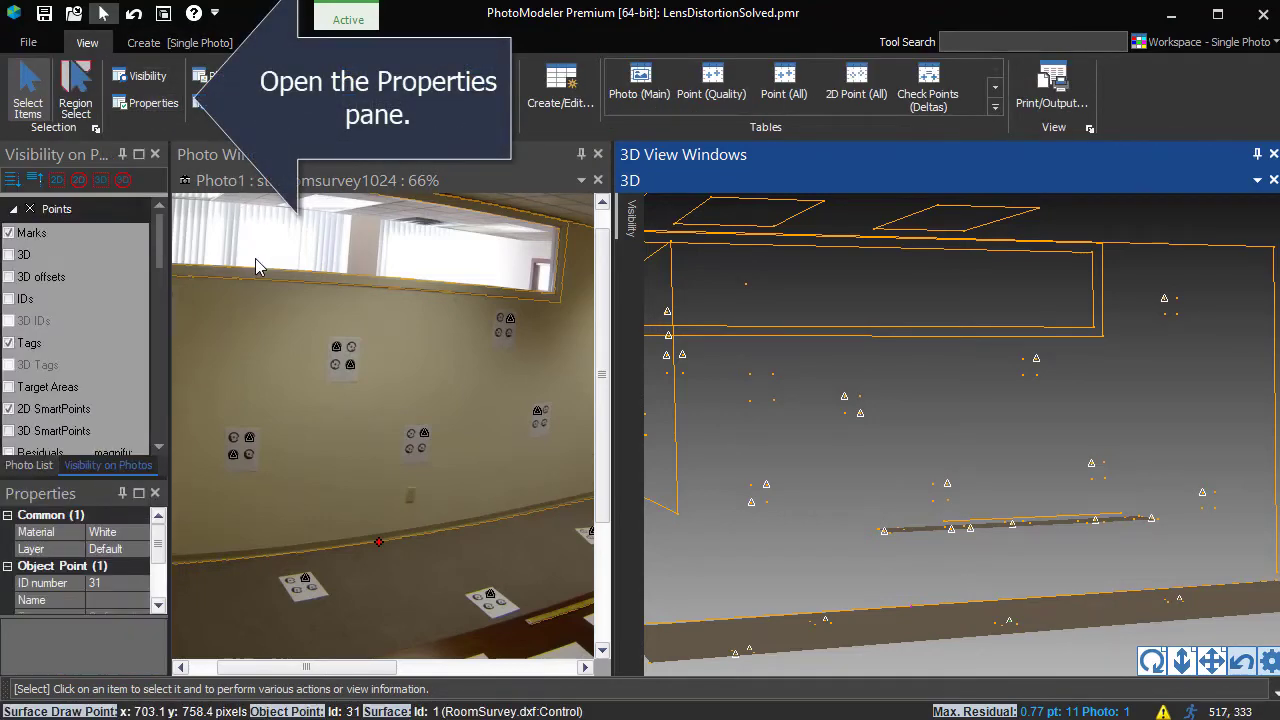
{"action": "left_click_drag", "start_coordinate": [169, 359], "coordinate": [222, 360]}
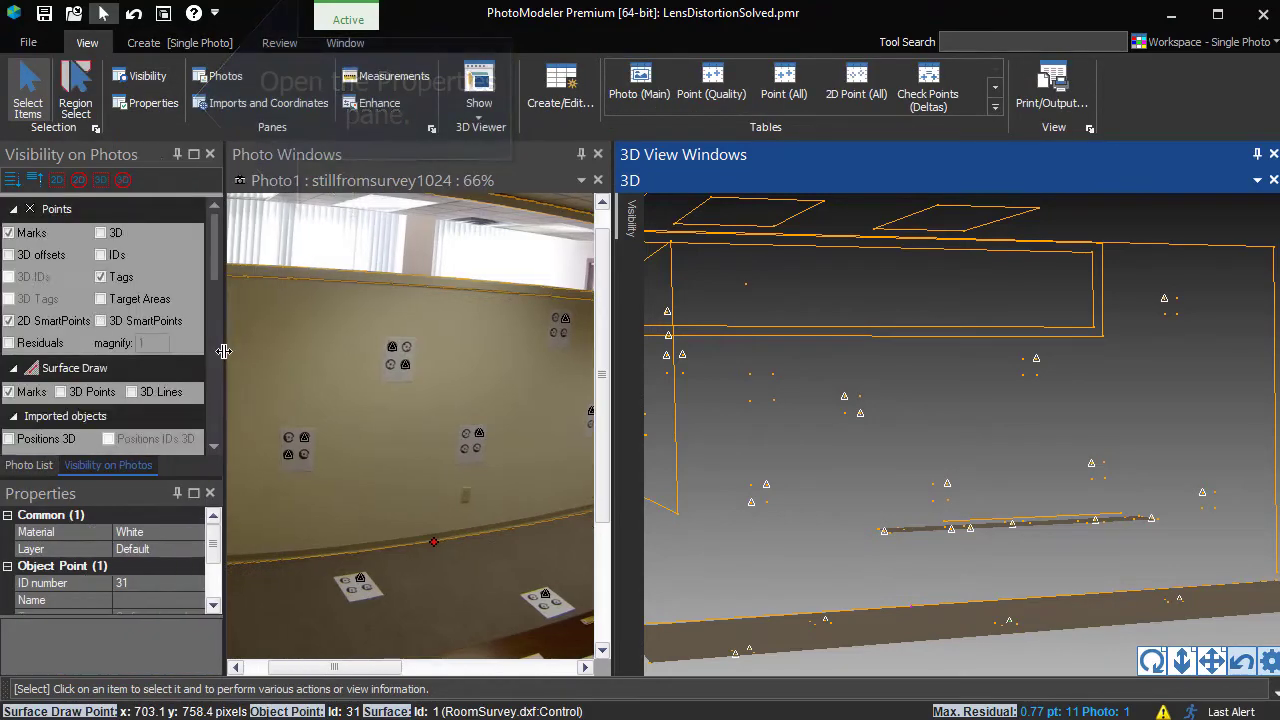
{"action": "left_click_drag", "start_coordinate": [220, 540], "coordinate": [217, 592]}
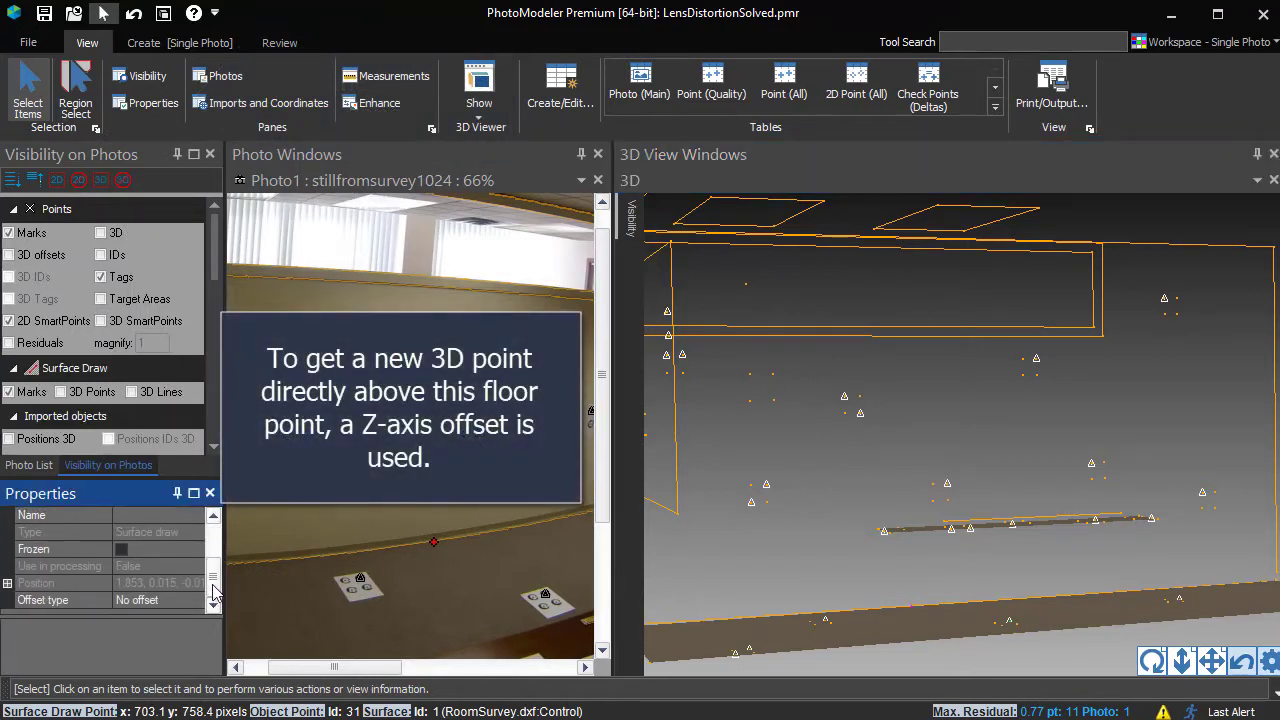
Give the point a Z axis offset of 1.7 and show 3D offsets on the photo
{"action": "left_click", "coordinate": [143, 604]}
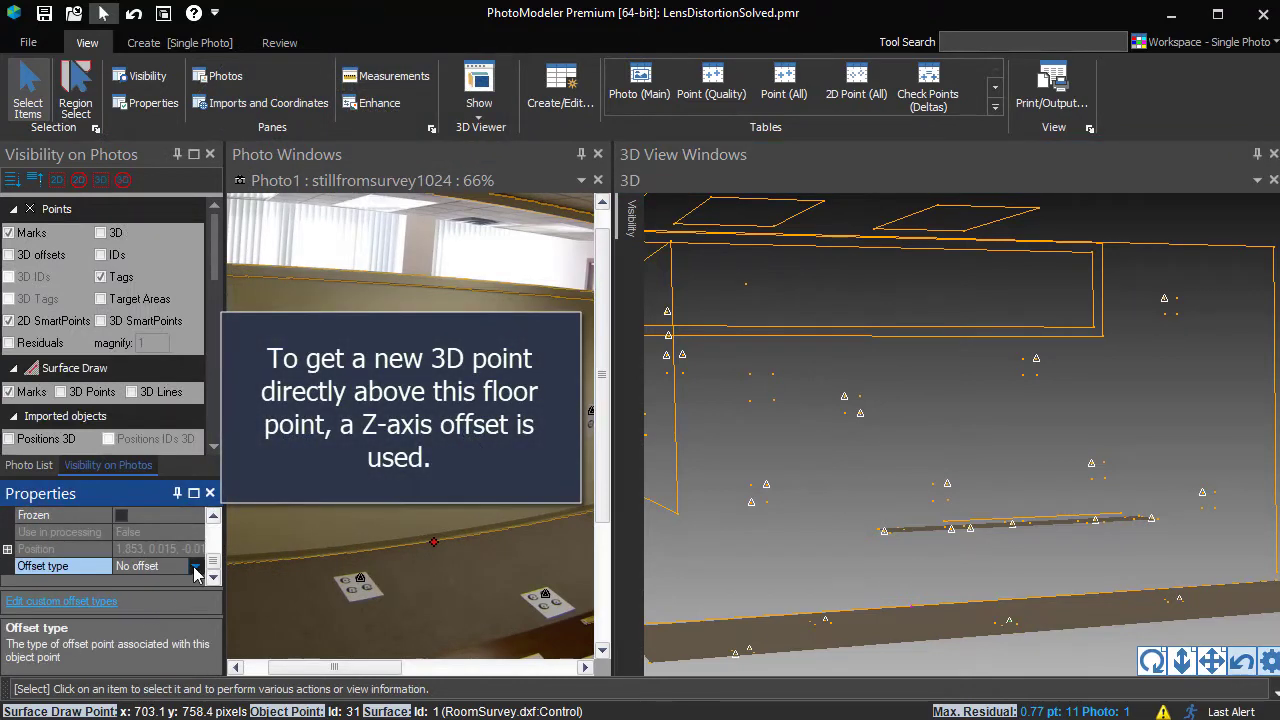
{"action": "left_click", "coordinate": [195, 567]}
{"action": "left_click", "coordinate": [150, 648]}
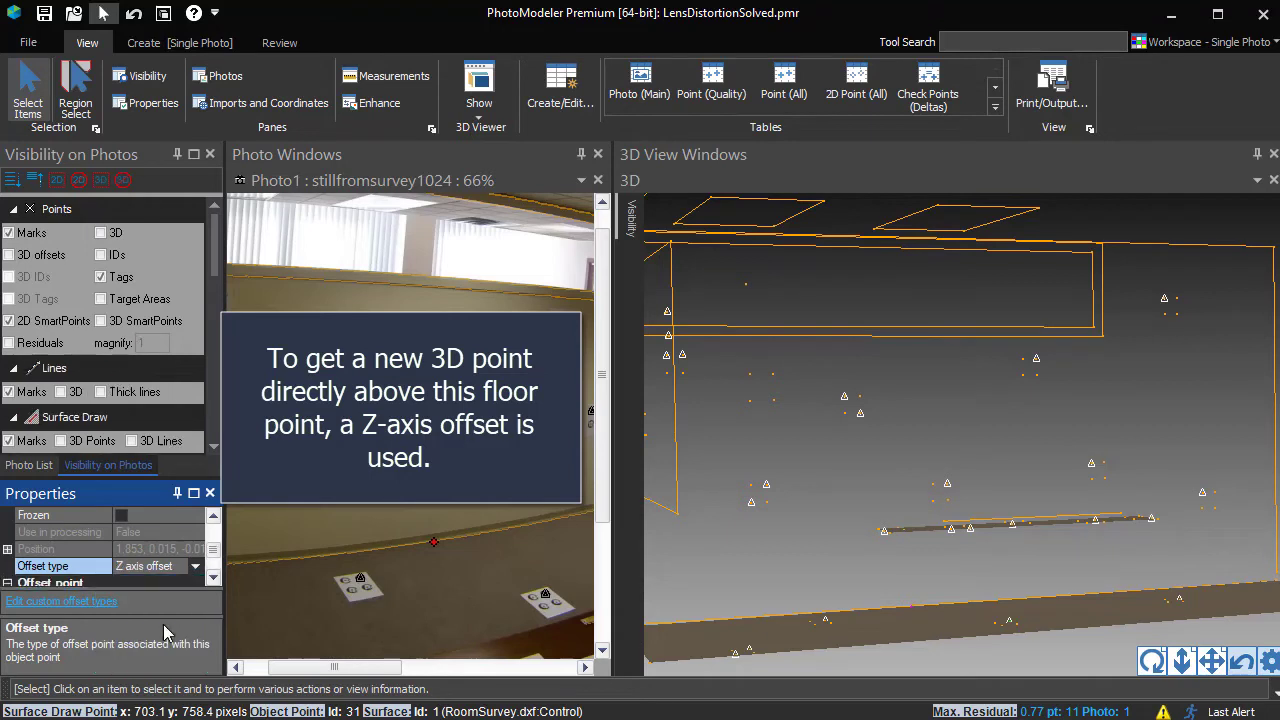
{"action": "left_click", "coordinate": [214, 578]}
{"action": "left_click", "coordinate": [214, 579]}
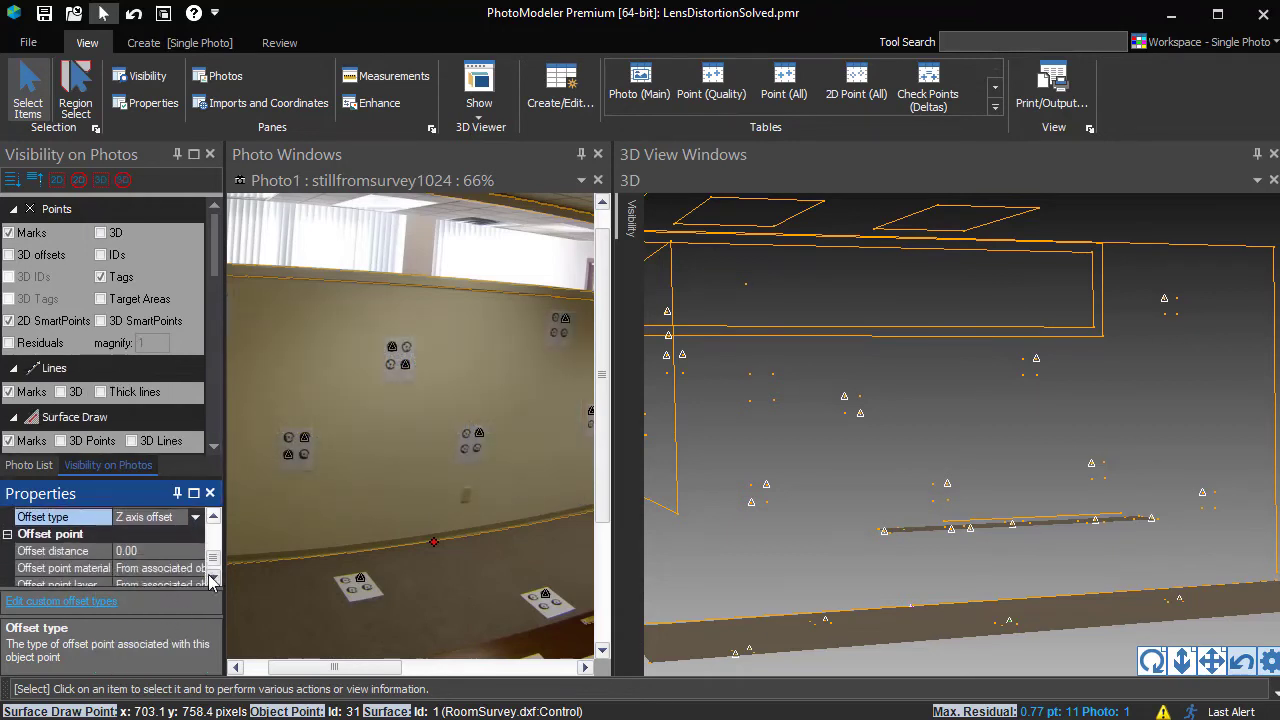
{"action": "left_click", "coordinate": [145, 555]}
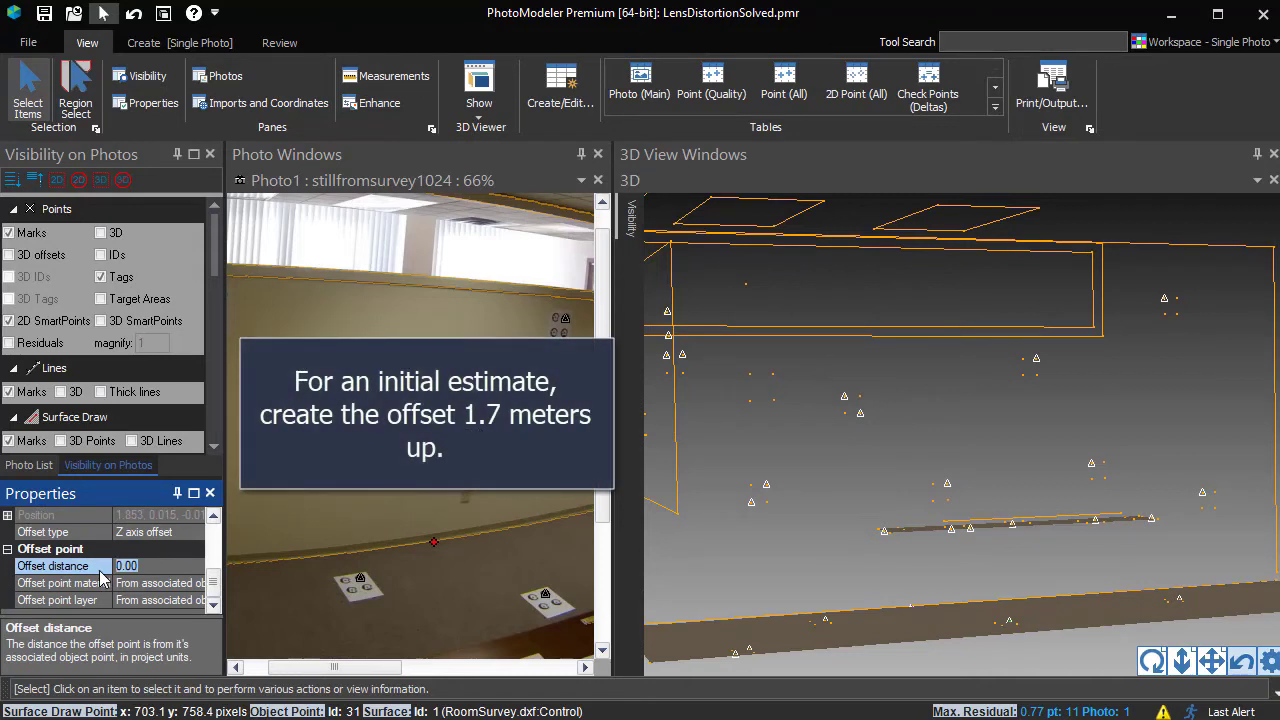
{"action": "type", "text": "1.7"}
{"action": "key", "text": "Return"}
{"action": "left_click", "coordinate": [268, 543]}
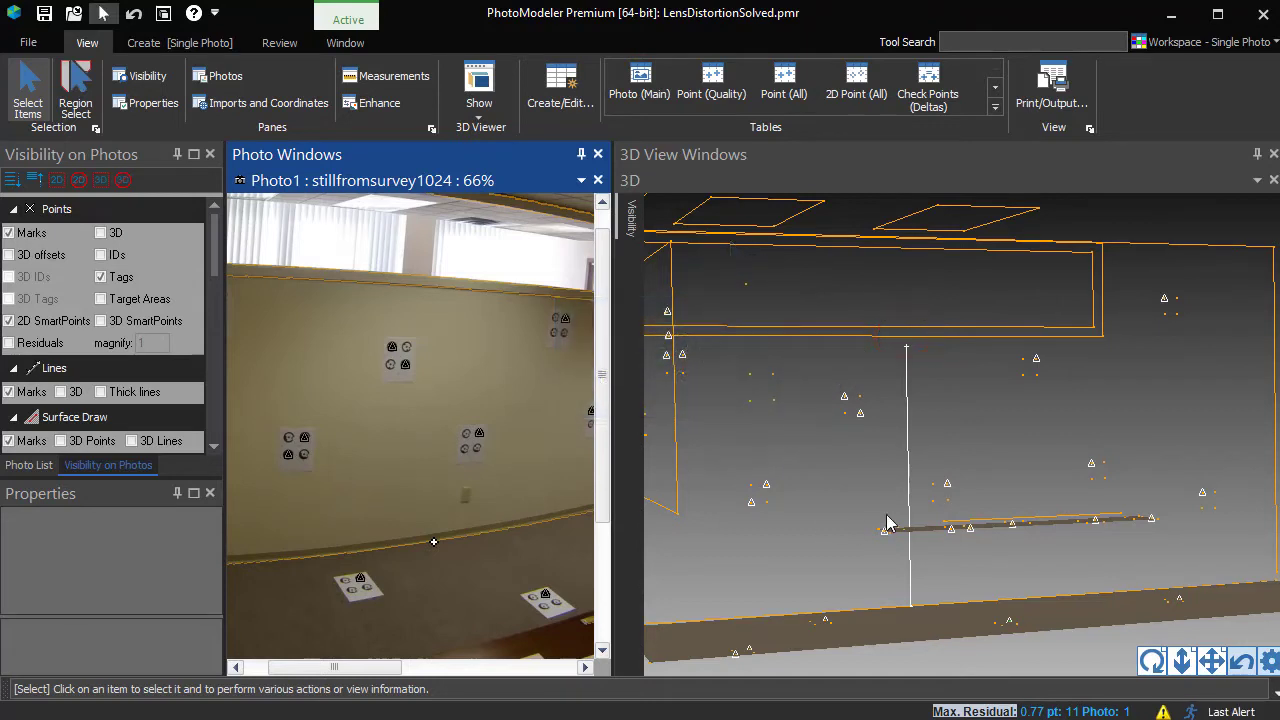
{"action": "left_click", "coordinate": [8, 254]}
Show Surface Draw 3D lines on the photo and change the floor point's offset to 1.75
{"action": "scroll", "coordinate": [456, 302], "scroll_direction": "up", "scroll_amount": 2}
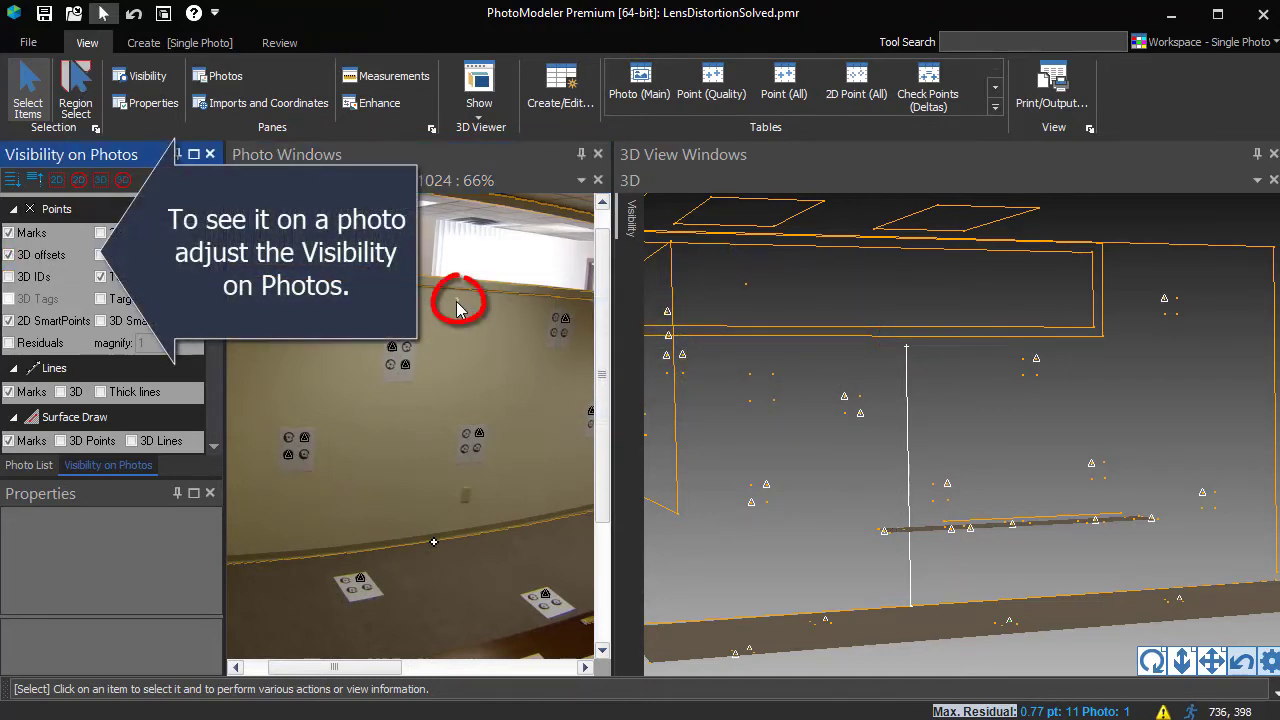
{"action": "left_click", "coordinate": [131, 441]}
{"action": "scroll", "coordinate": [330, 430], "scroll_direction": "down", "scroll_amount": 2}
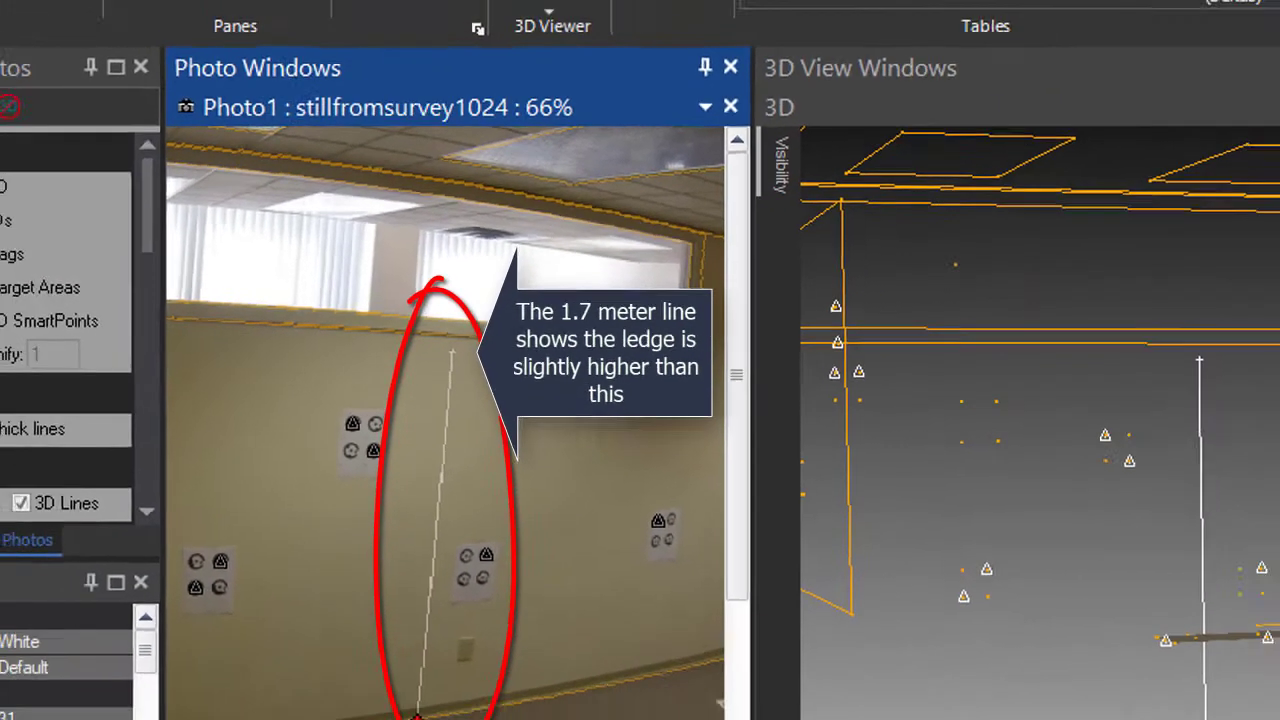
{"action": "left_click", "coordinate": [213, 608]}
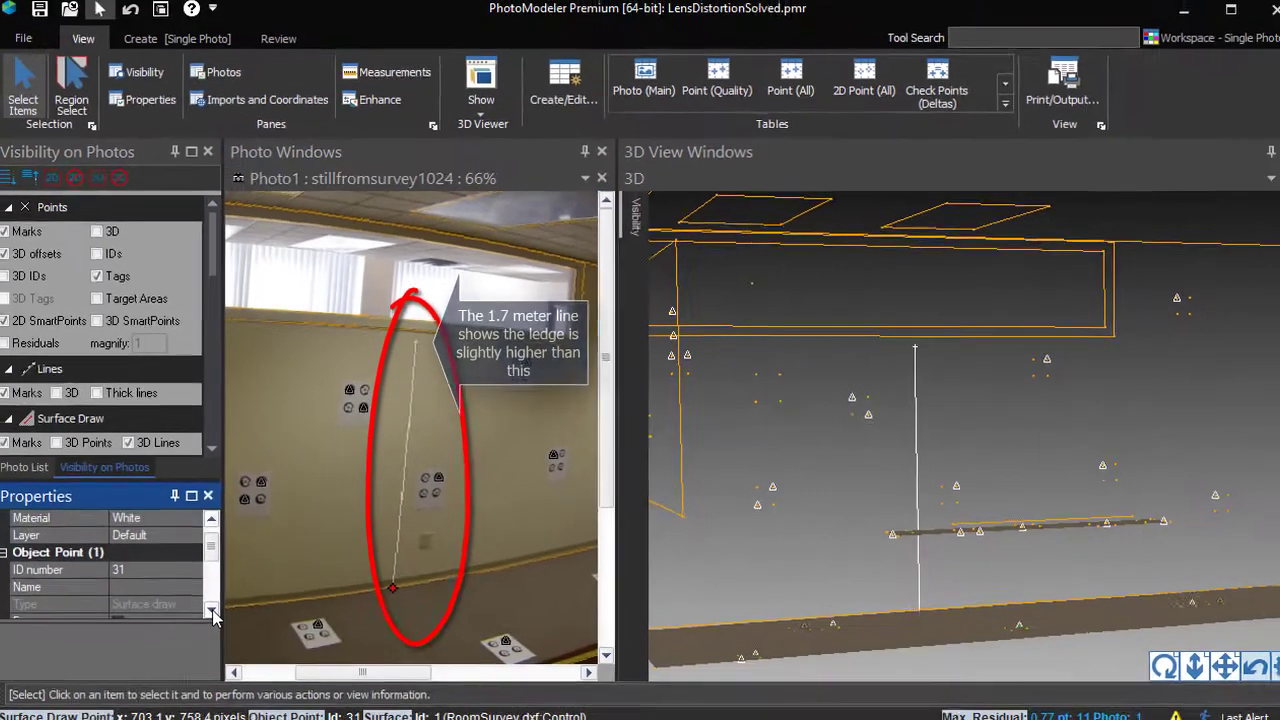
{"action": "scroll", "coordinate": [213, 608], "scroll_direction": "down", "scroll_amount": 5}
{"action": "left_click", "coordinate": [143, 567]}
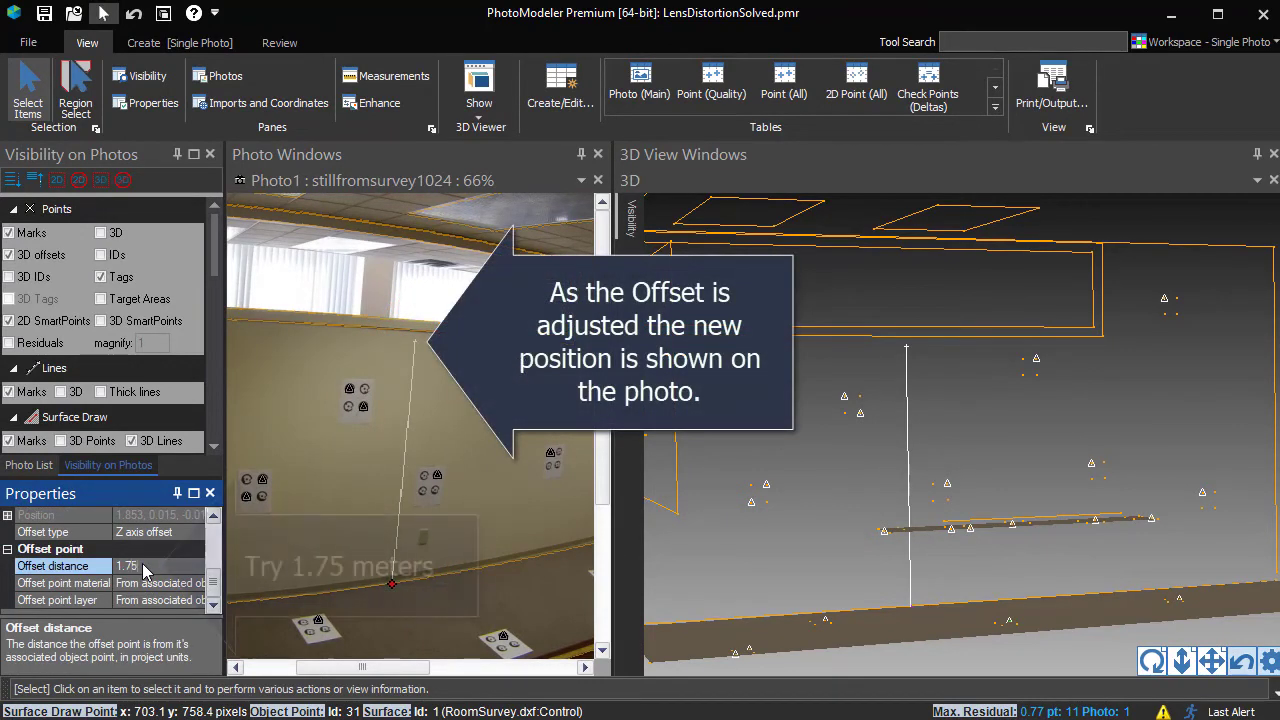
{"action": "left_click", "coordinate": [349, 470]}
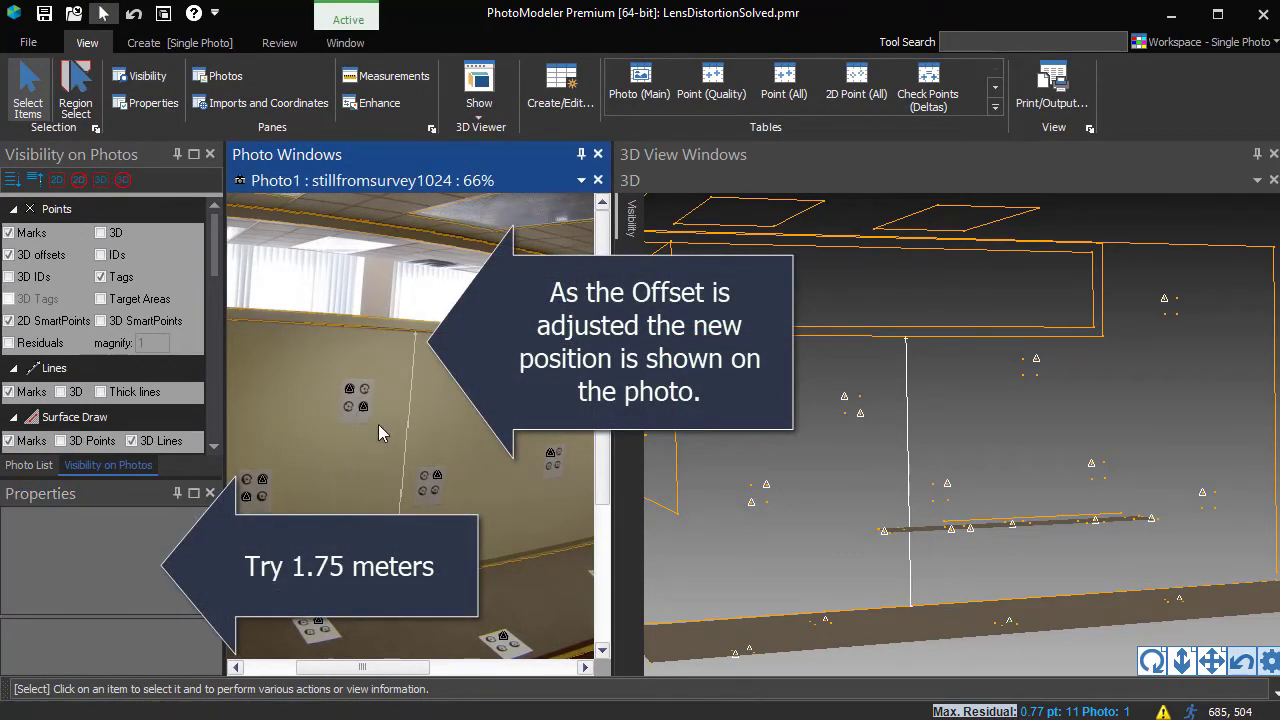
Raise the floor point's offset distance to 1.77 so it meets the ledge
{"action": "scroll", "coordinate": [412, 343], "scroll_direction": "up", "scroll_amount": 5}
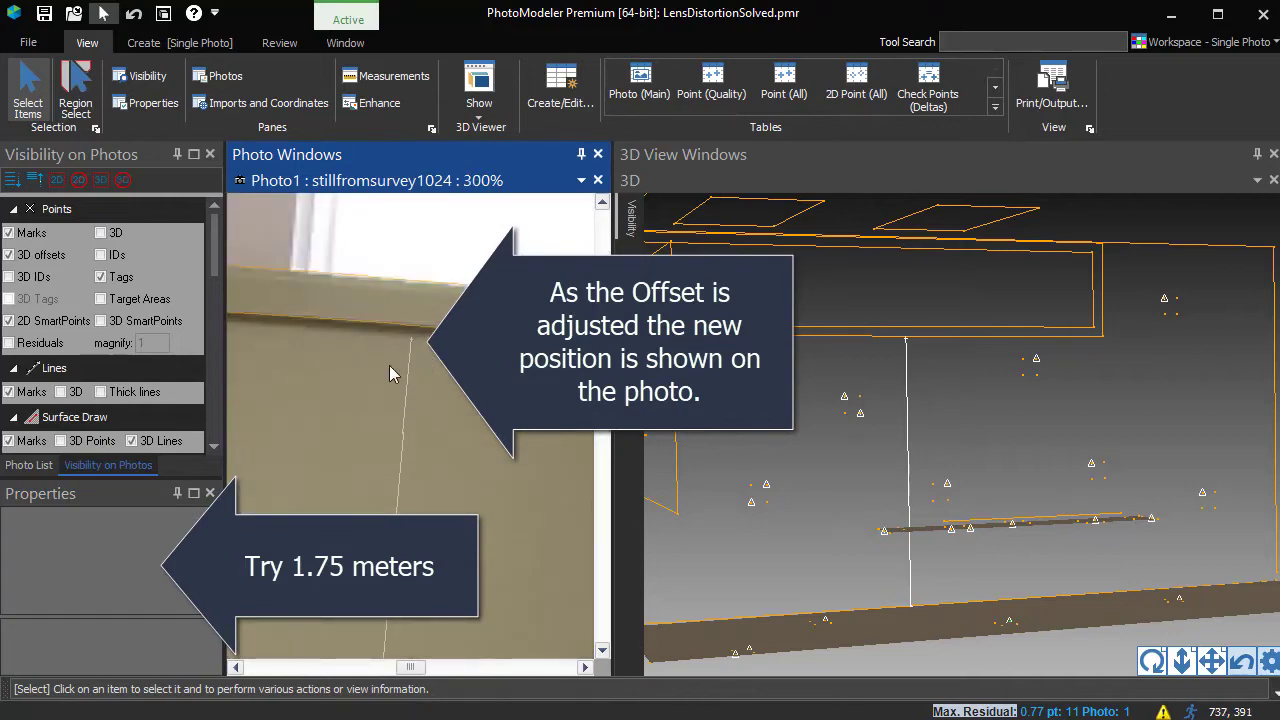
{"action": "scroll", "coordinate": [391, 542], "scroll_direction": "down", "scroll_amount": 2}
{"action": "scroll", "coordinate": [391, 542], "scroll_direction": "down", "scroll_amount": 3}
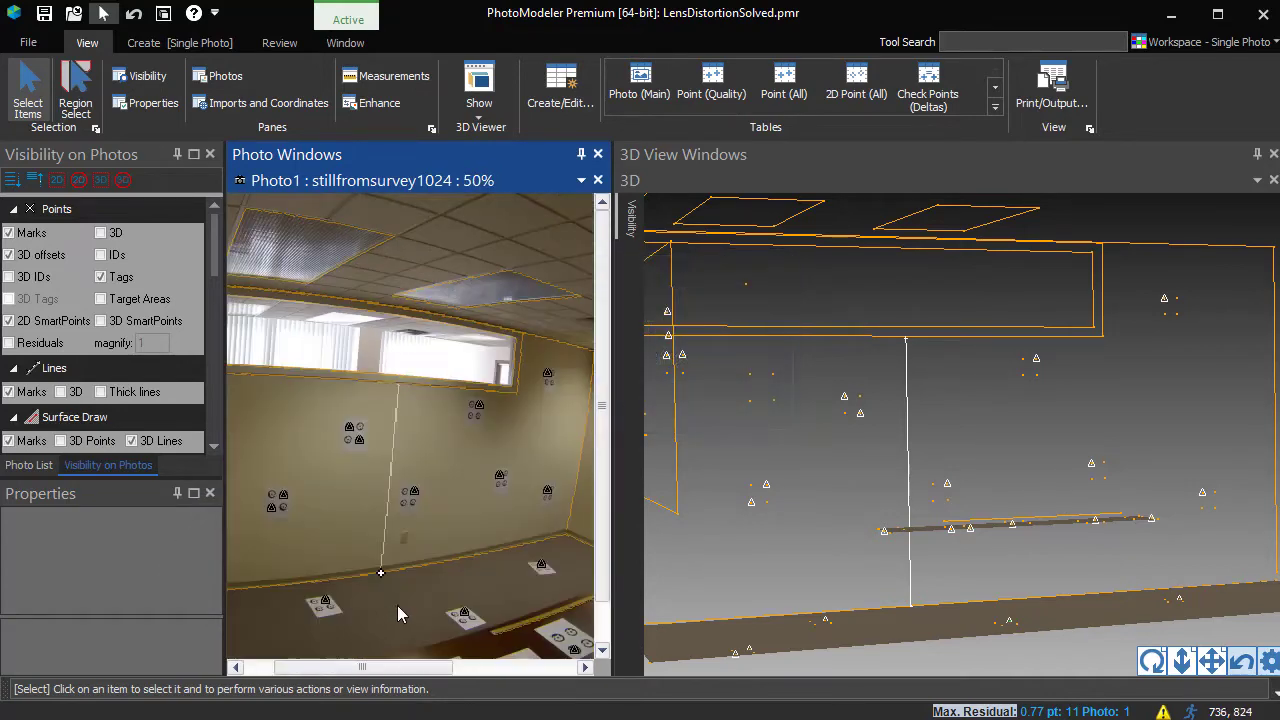
{"action": "left_click", "coordinate": [381, 572]}
{"action": "scroll", "coordinate": [216, 592], "scroll_direction": "down", "scroll_amount": 2}
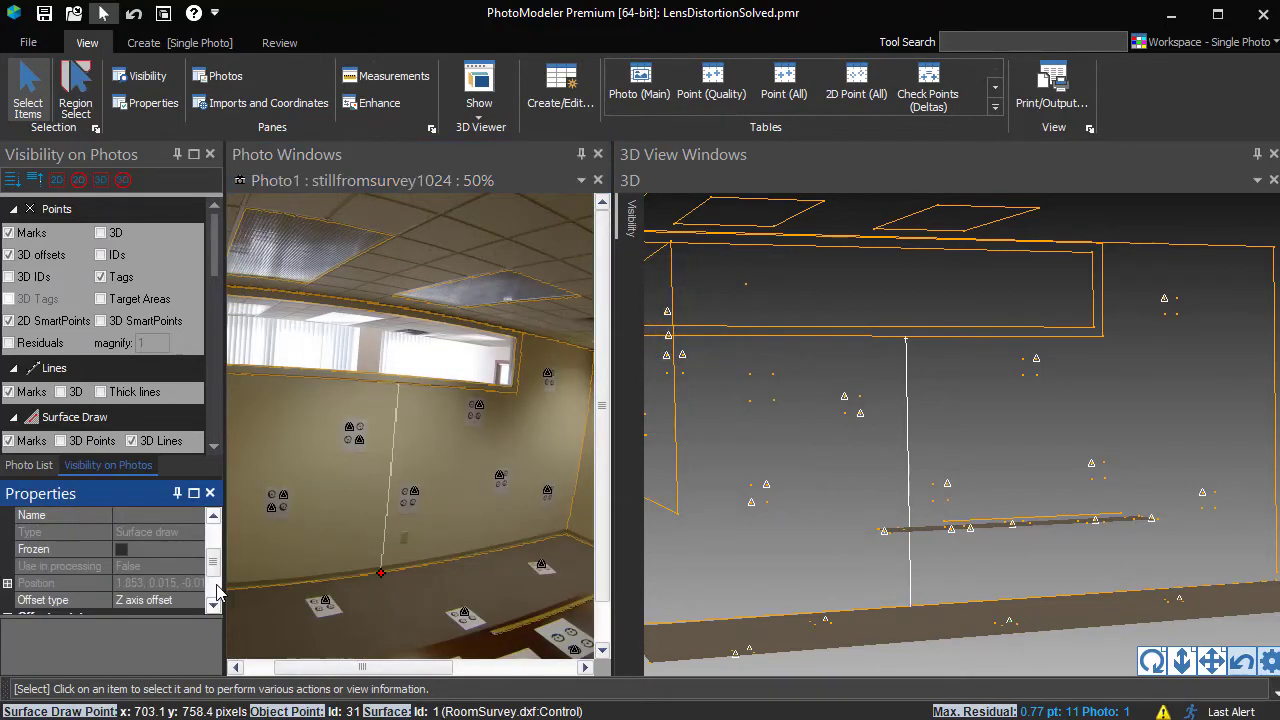
{"action": "scroll", "coordinate": [216, 590], "scroll_direction": "down", "scroll_amount": 2}
{"action": "left_click", "coordinate": [152, 567]}
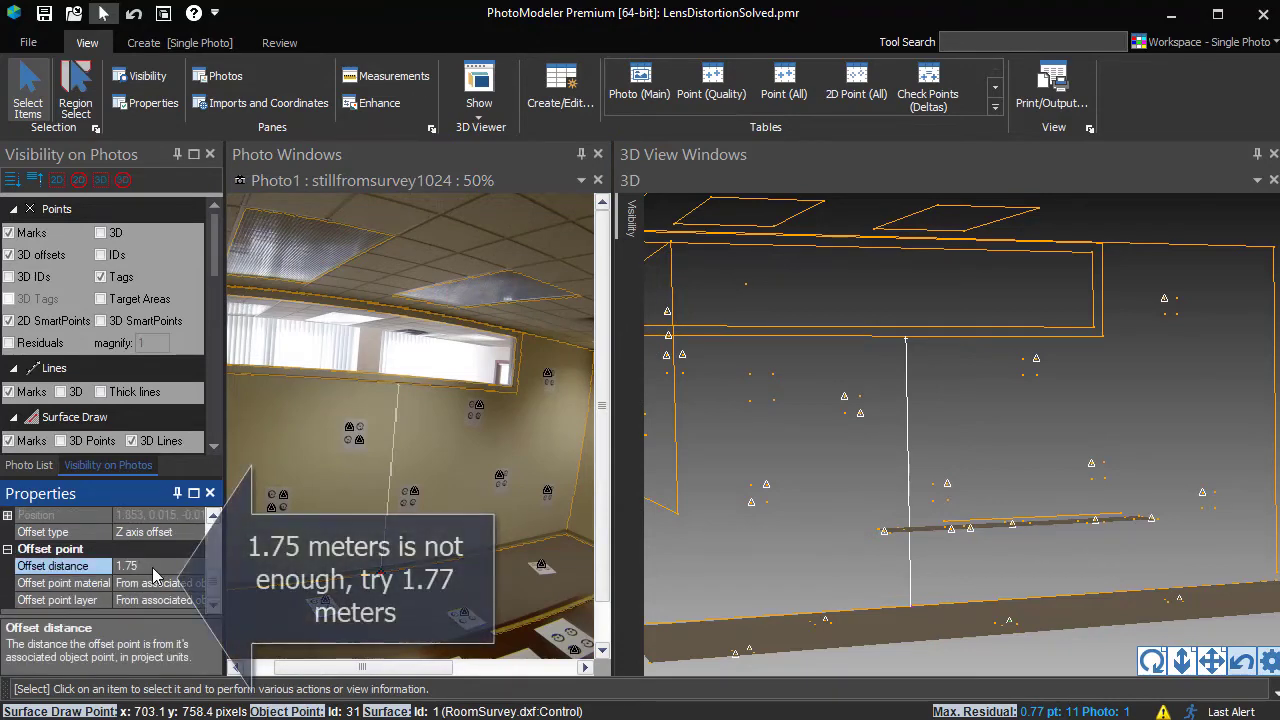
{"action": "key", "text": "BackSpace"}
{"action": "type", "text": "7"}
{"action": "key", "text": "Return"}
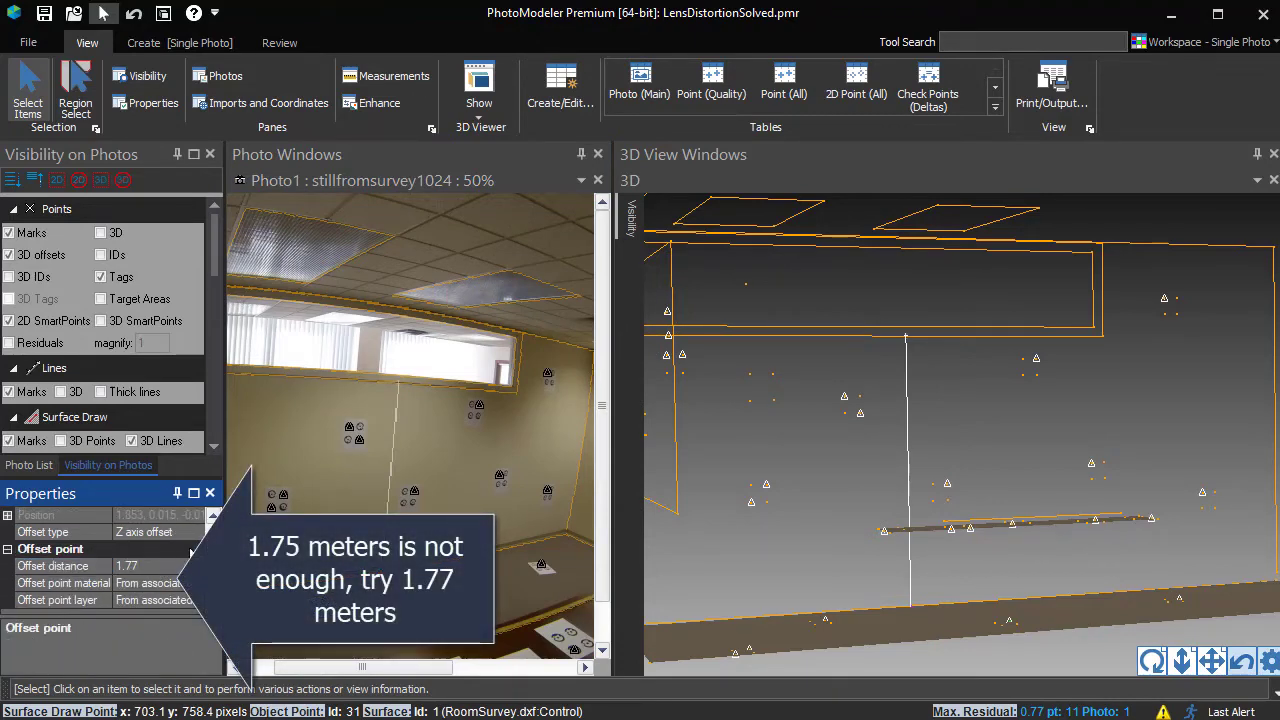
{"action": "scroll", "coordinate": [405, 395], "scroll_direction": "up", "scroll_amount": 4}
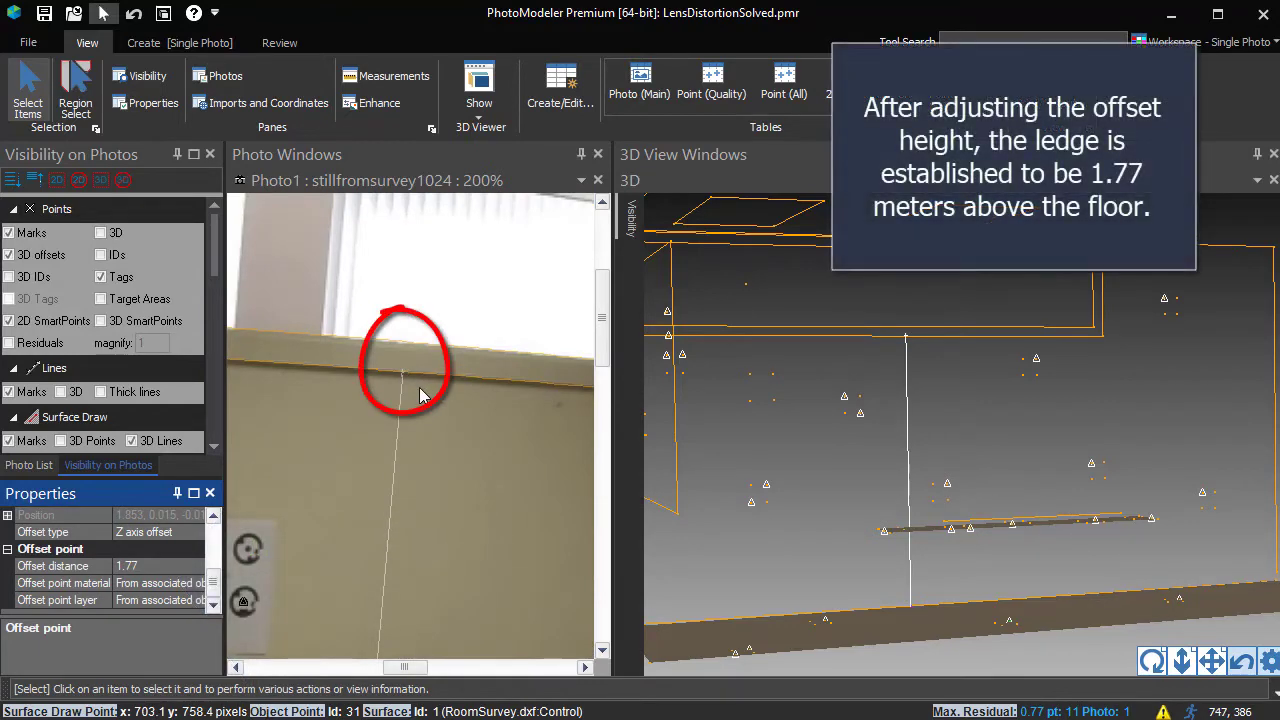
Turn on camera station display in the 3D viewer options
{"action": "scroll", "coordinate": [410, 395], "scroll_direction": "down", "scroll_amount": 5}
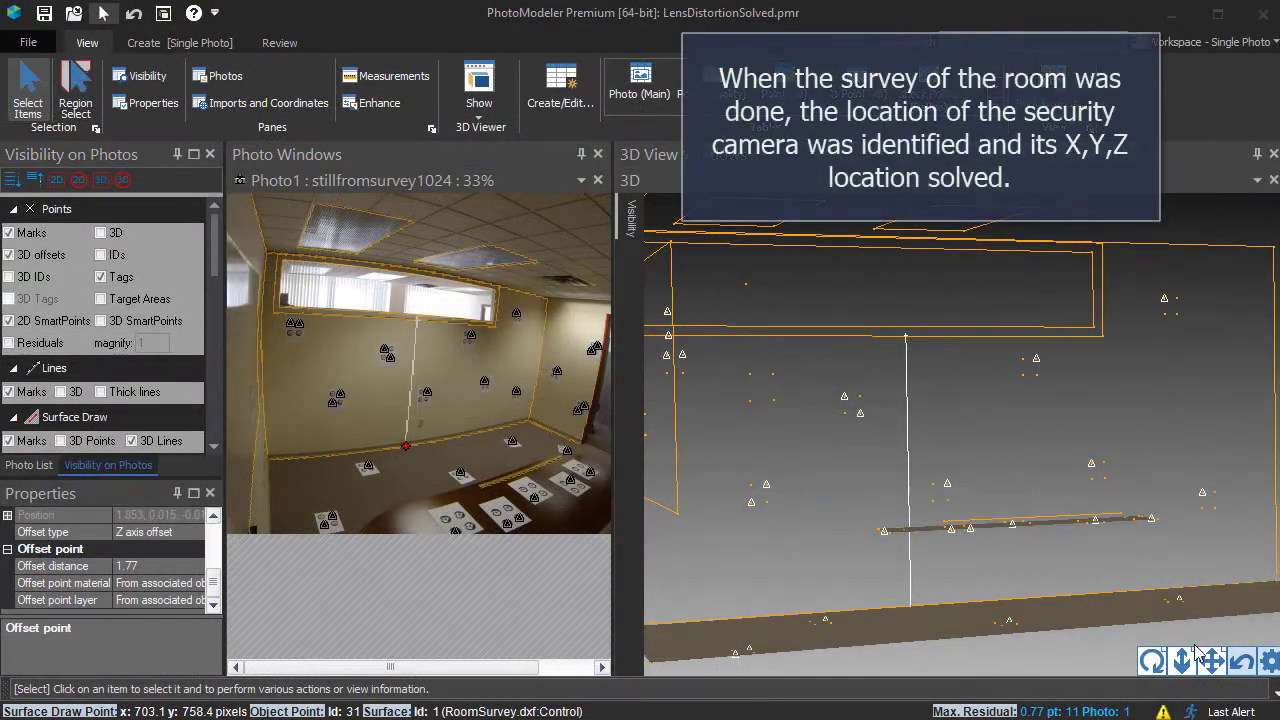
{"action": "left_click", "coordinate": [1272, 664]}
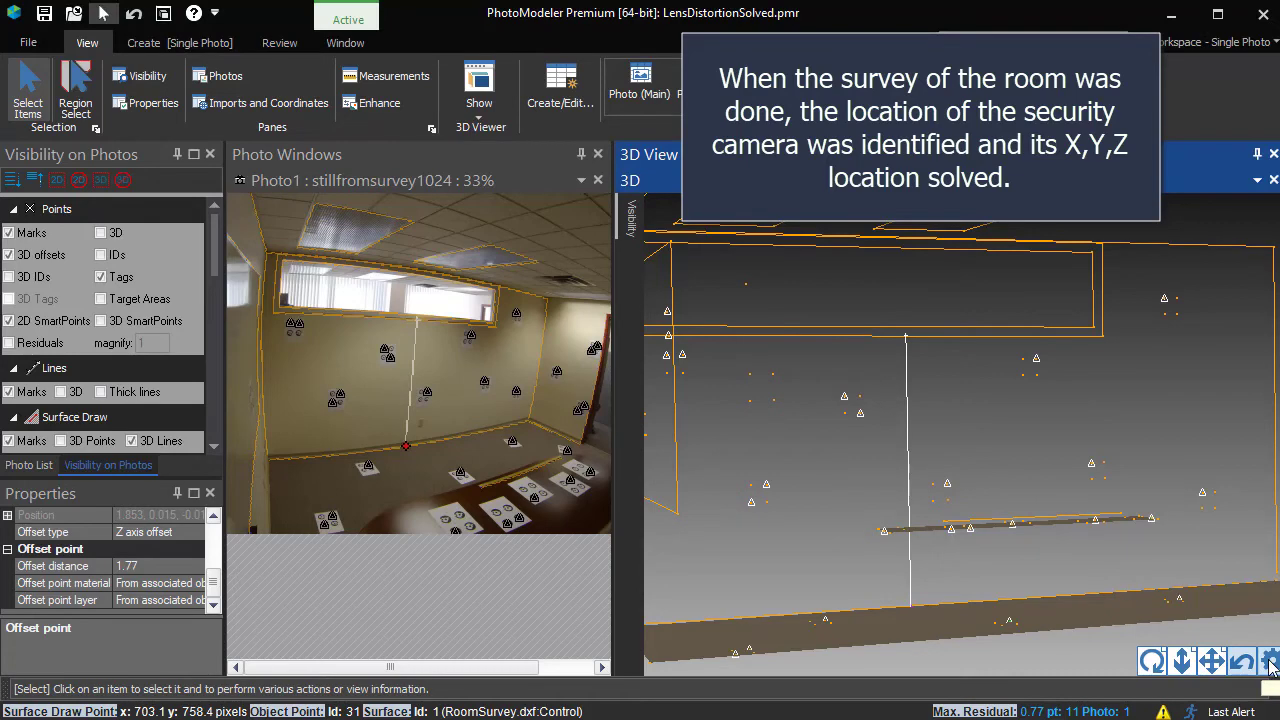
{"action": "left_click", "coordinate": [1272, 664]}
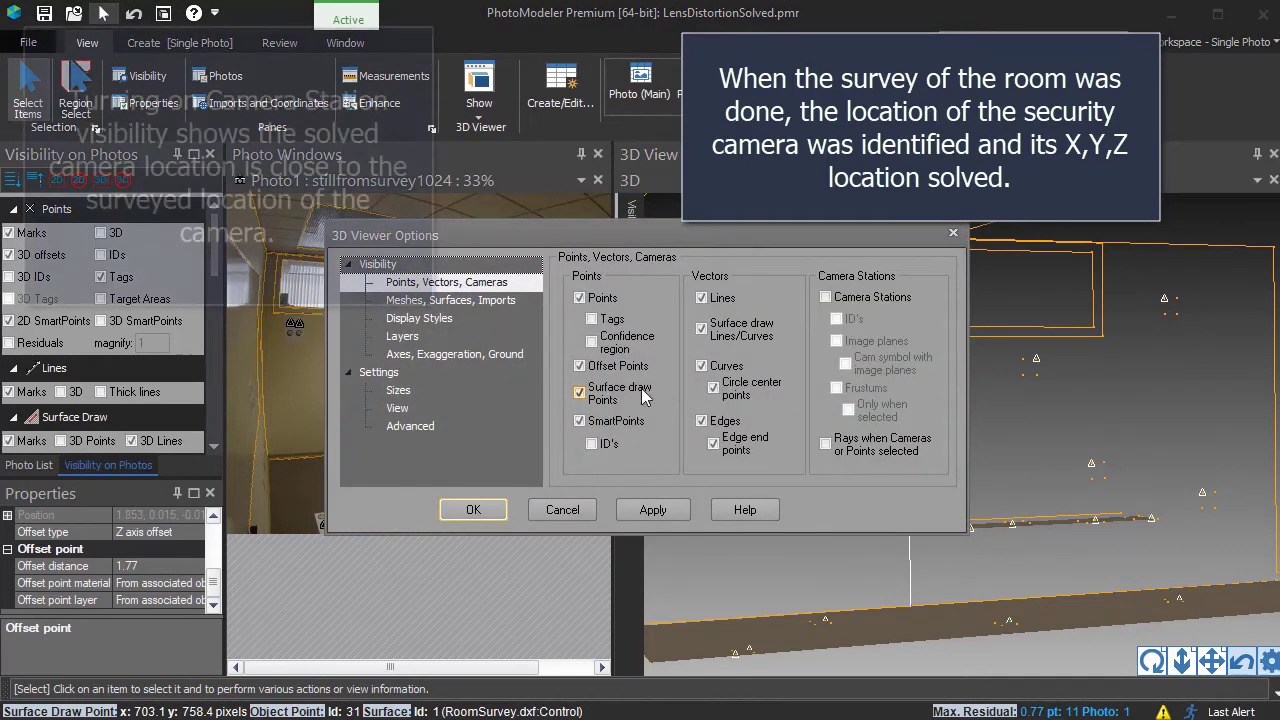
{"action": "left_click", "coordinate": [874, 300]}
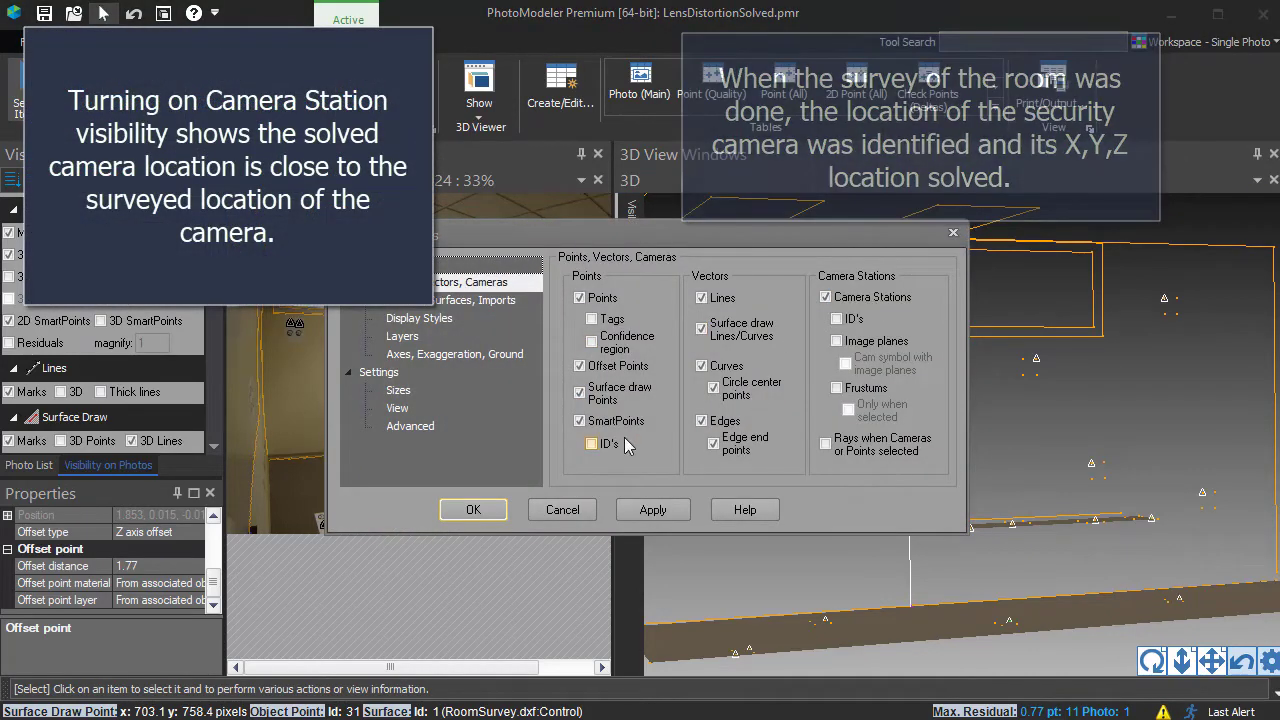
{"action": "left_click", "coordinate": [473, 509]}
Rotate and pan around the room model, then hide the camera station
{"action": "left_click_drag", "start_coordinate": [1152, 662], "coordinate": [900, 563]}
{"action": "scroll", "coordinate": [860, 390], "scroll_direction": "up", "scroll_amount": 5}
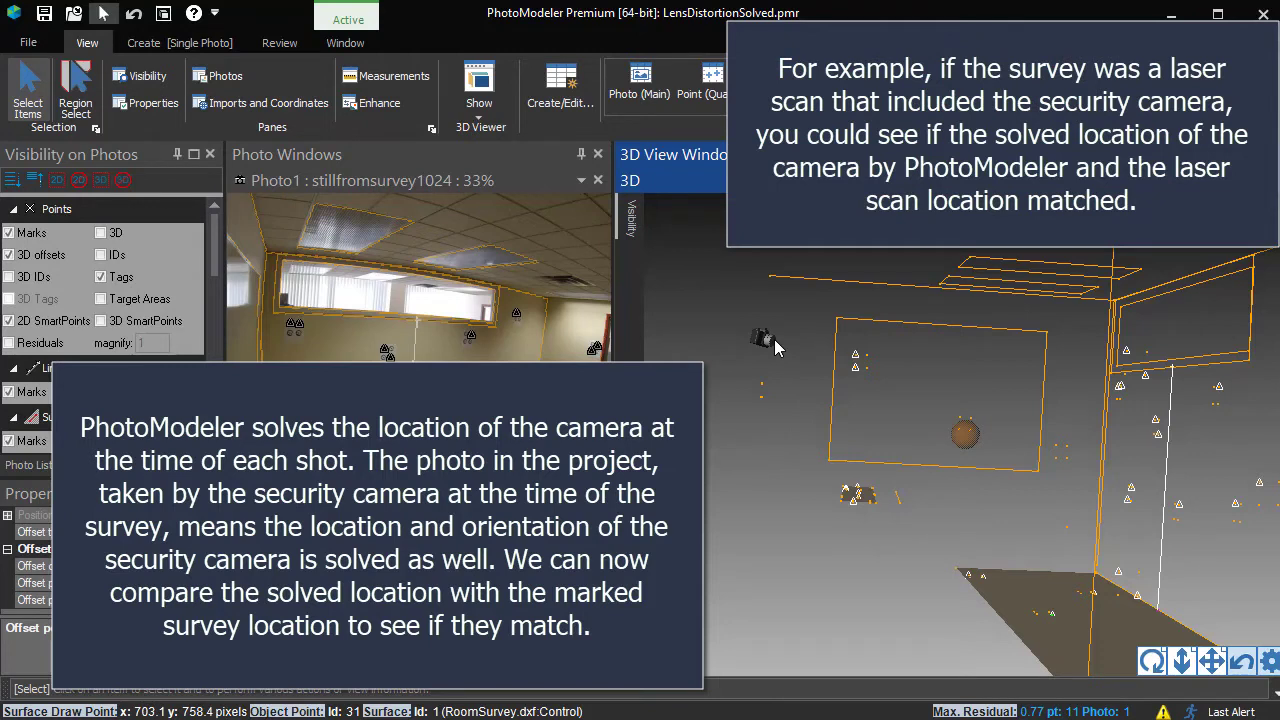
{"action": "middle_click_drag", "start_coordinate": [766, 337], "coordinate": [1007, 432]}
{"action": "left_click_drag", "start_coordinate": [1007, 432], "coordinate": [1105, 472]}
{"action": "left_click", "coordinate": [631, 218]}
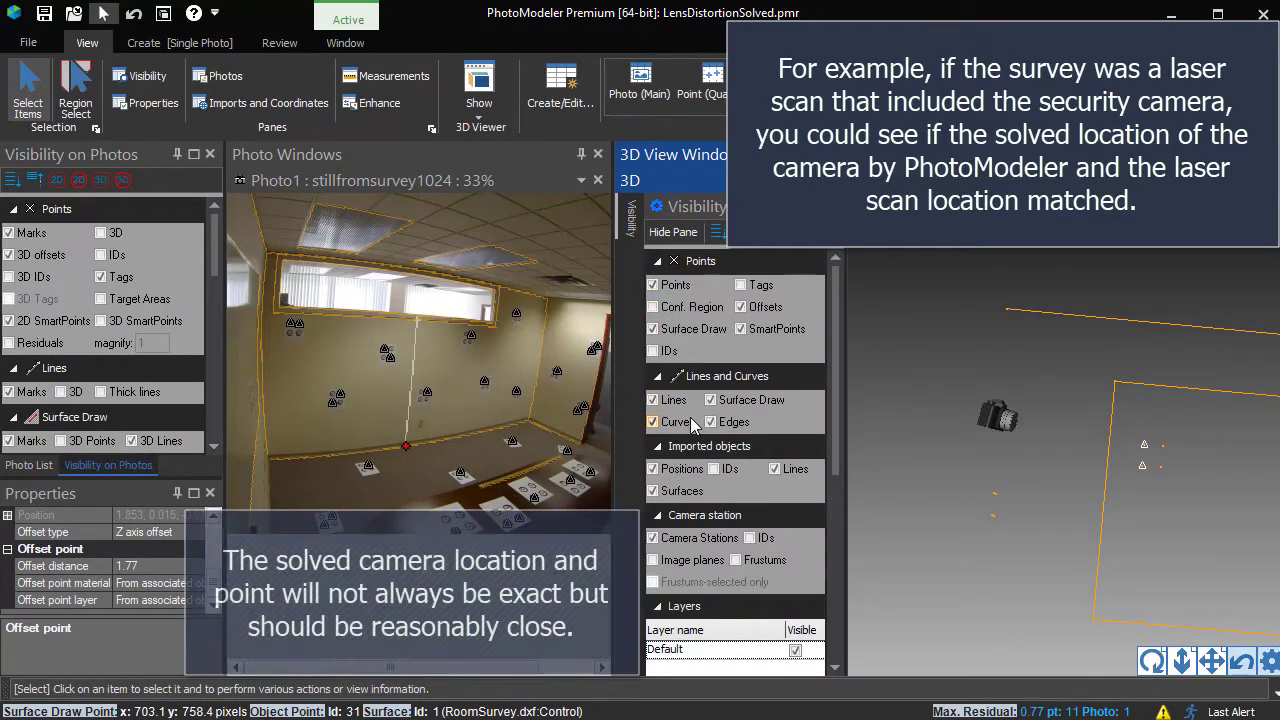
{"action": "left_click", "coordinate": [688, 538]}
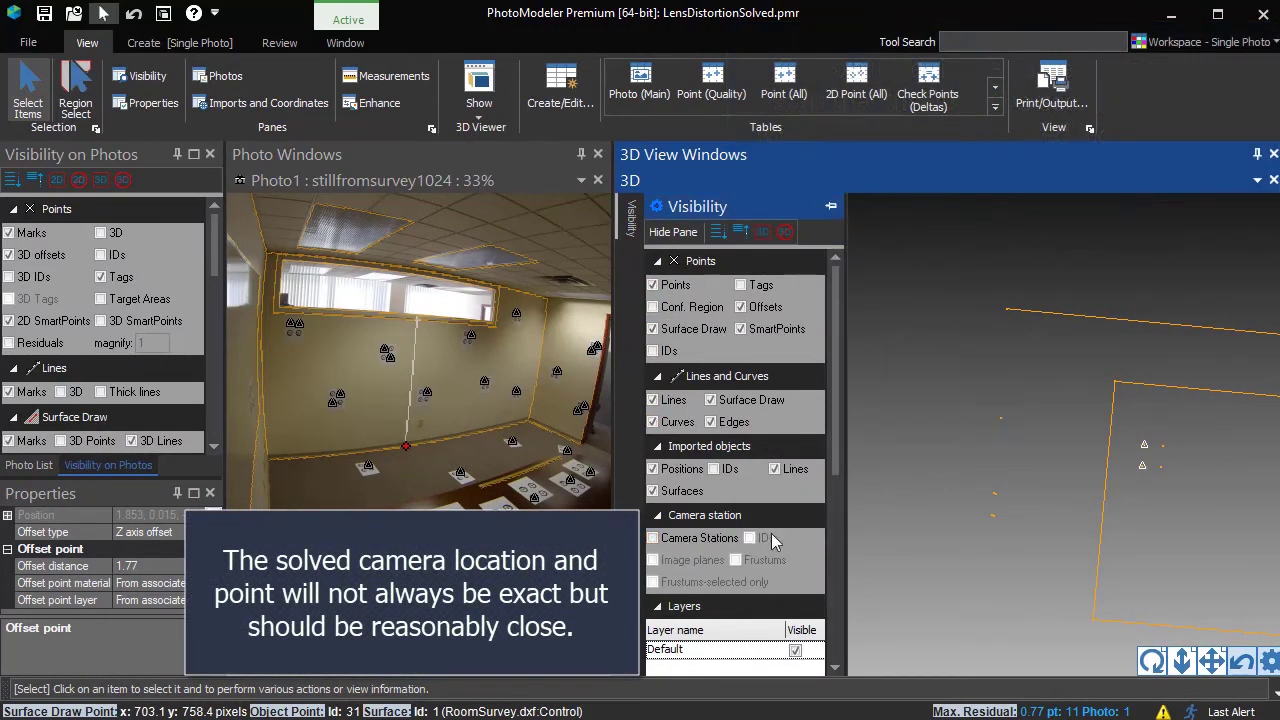
Select a 3D point, toggle the camera station on and off, and close the 3D viewer
{"action": "left_click", "coordinate": [1001, 420]}
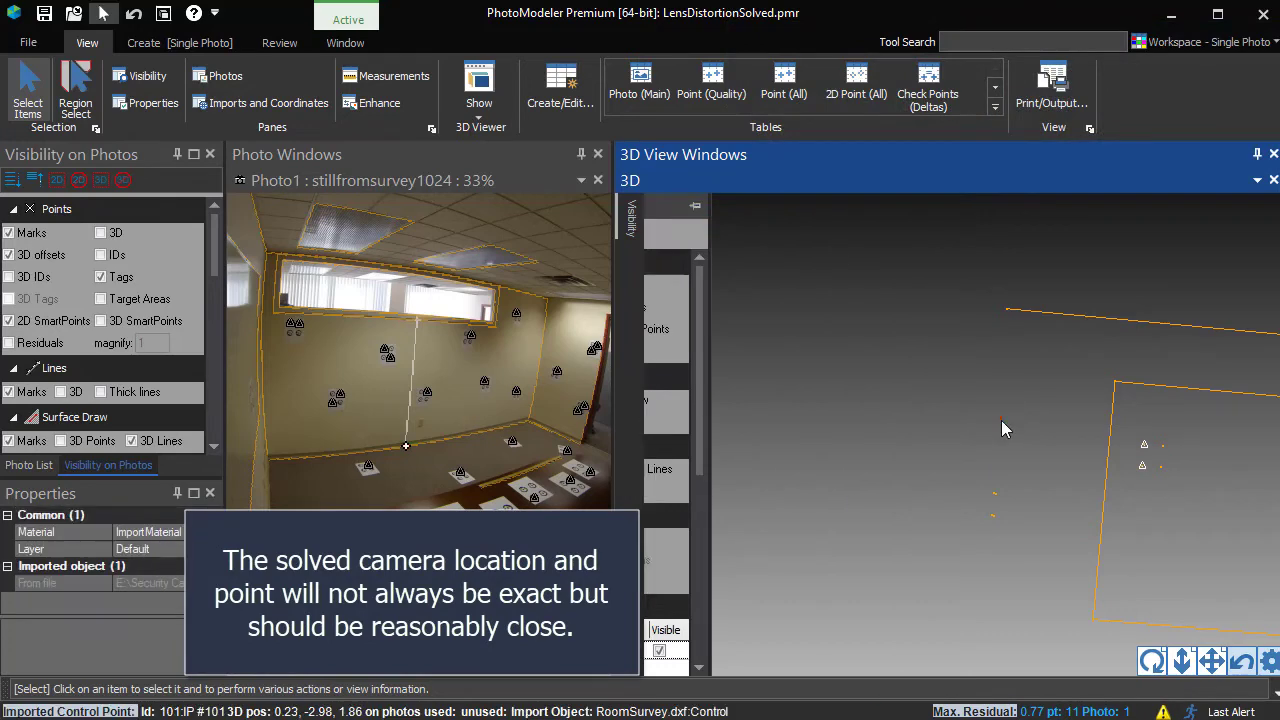
{"action": "left_click", "coordinate": [631, 225]}
{"action": "left_click", "coordinate": [683, 541]}
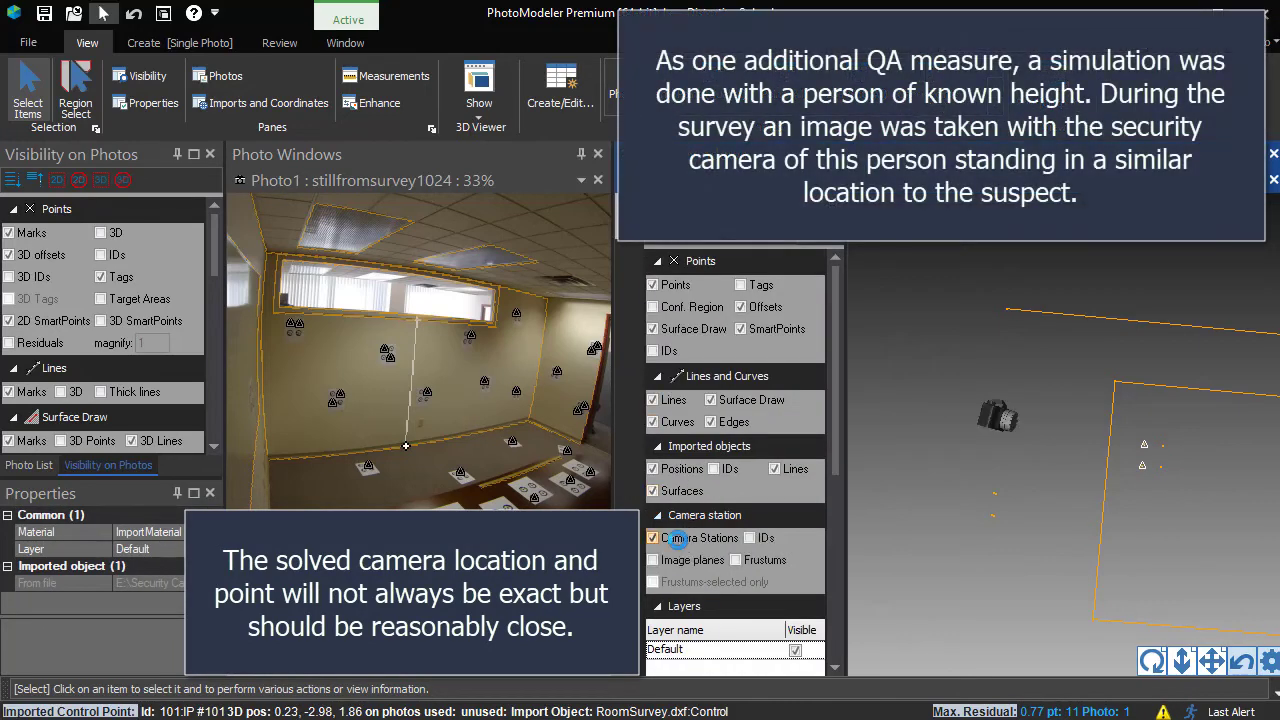
{"action": "left_click", "coordinate": [685, 545]}
{"action": "left_click", "coordinate": [936, 413]}
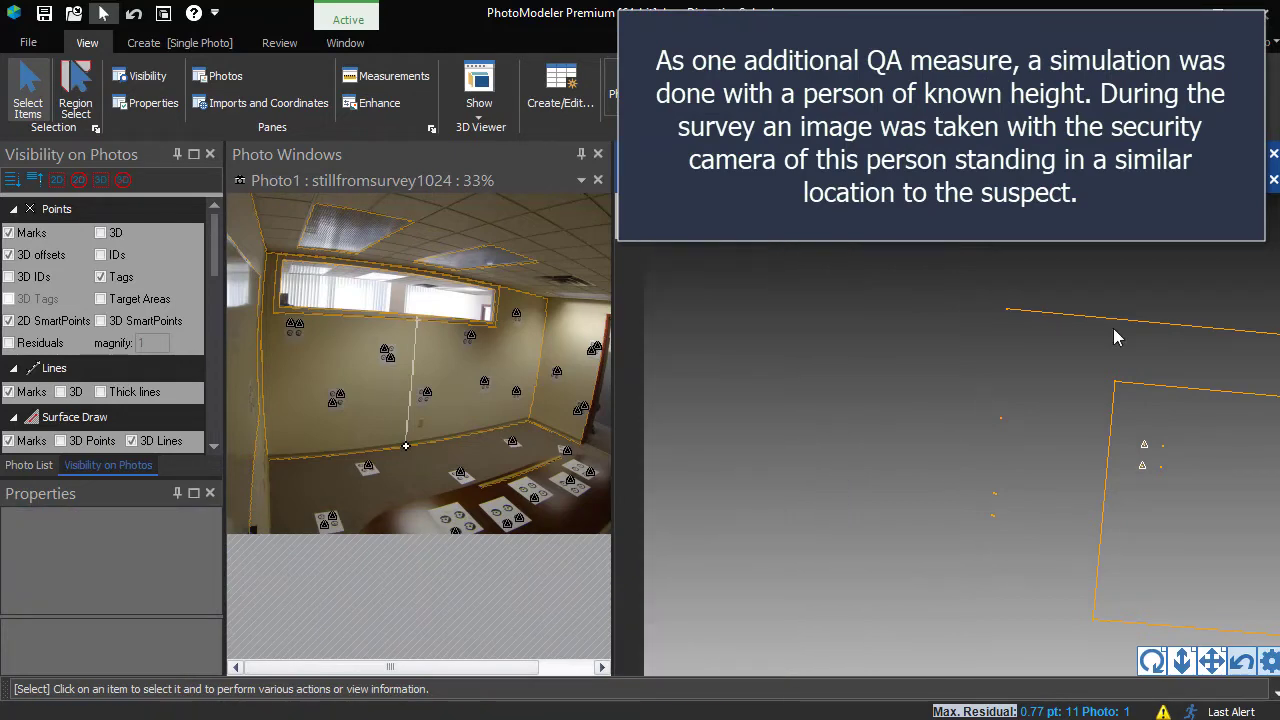
{"action": "left_click", "coordinate": [1273, 155]}
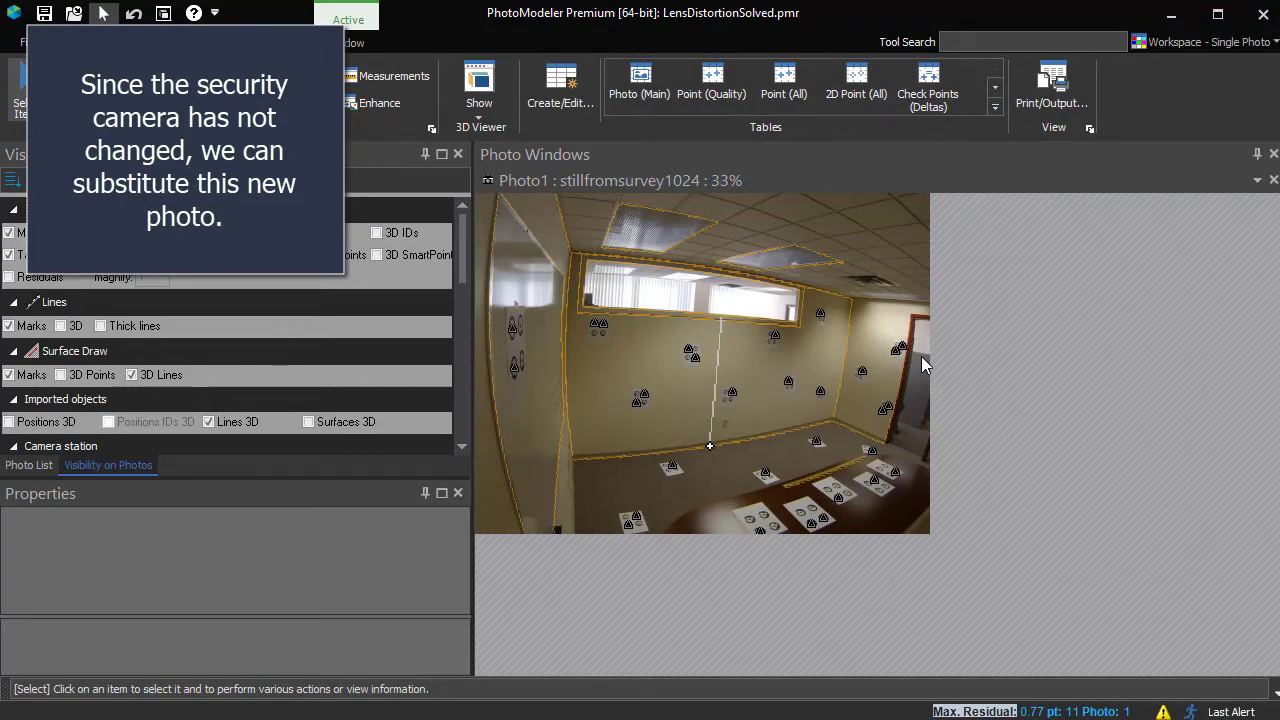
Replace the survey photo with InvestigatorStill1024.bmp, retaining the solved orientation
{"action": "right_click", "coordinate": [646, 356]}
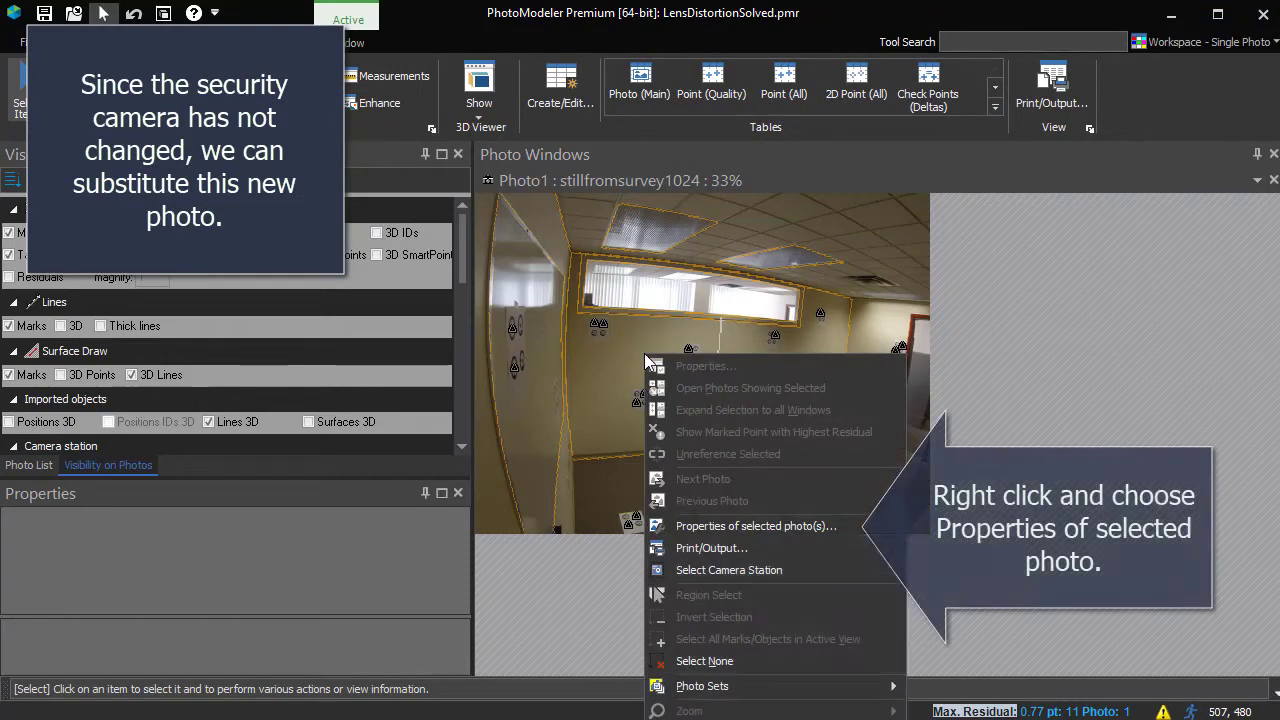
{"action": "left_click", "coordinate": [724, 527]}
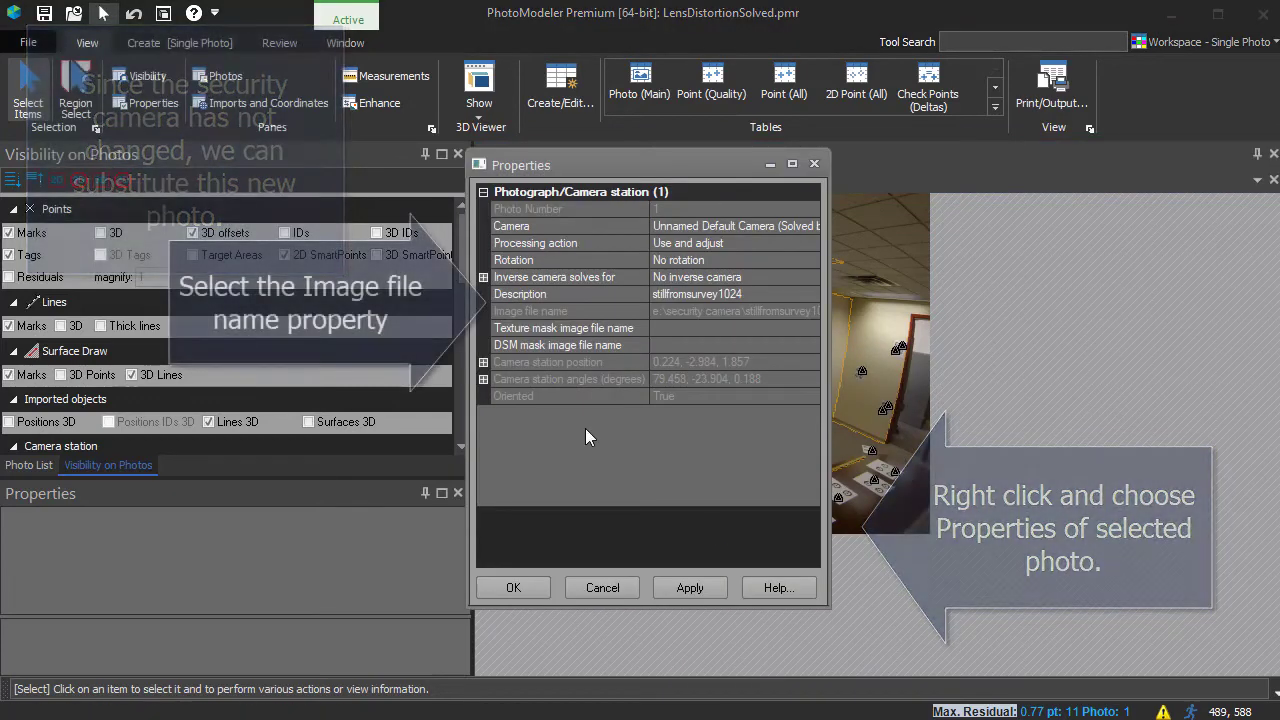
{"action": "left_click", "coordinate": [617, 311]}
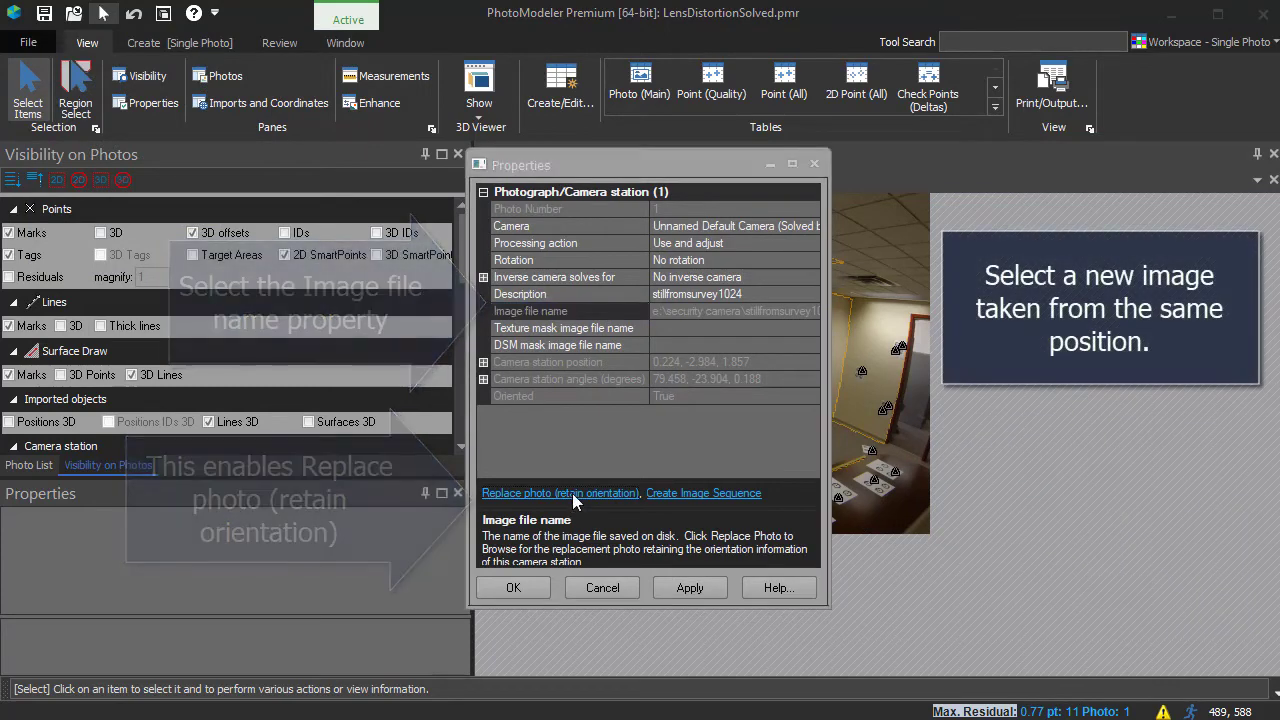
{"action": "left_click", "coordinate": [572, 493]}
{"action": "left_click", "coordinate": [1000, 165]}
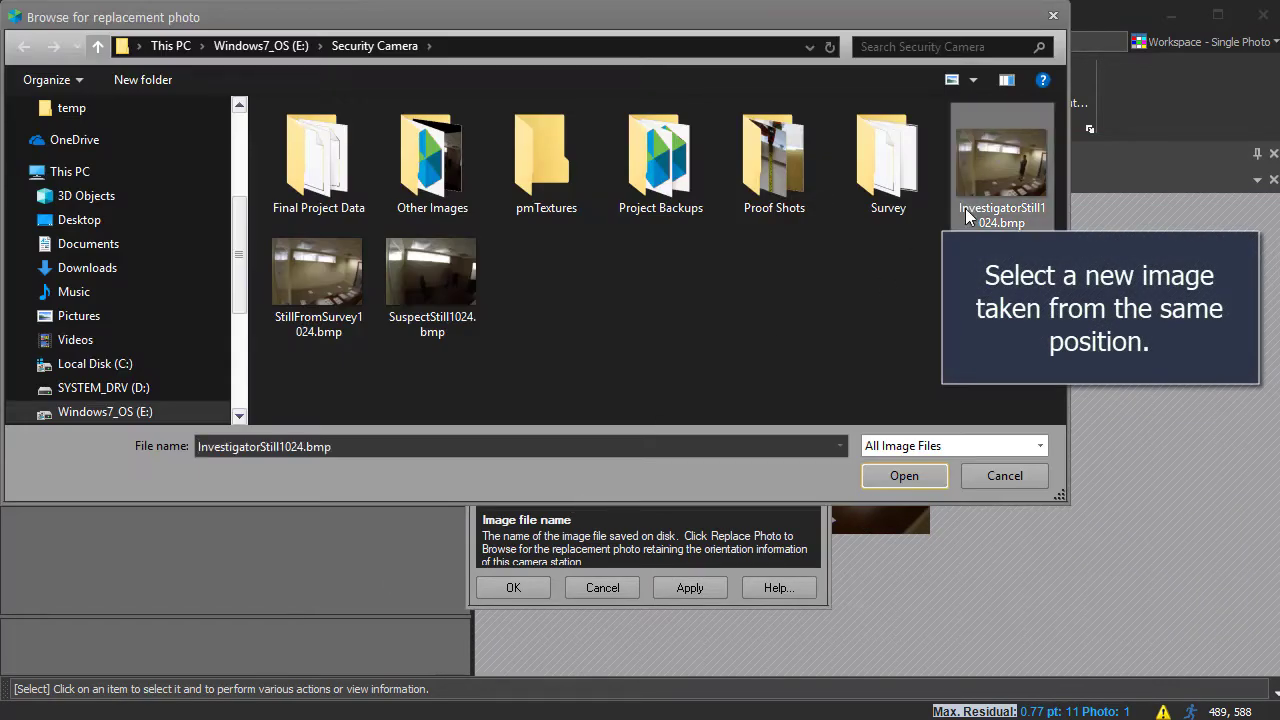
{"action": "left_click", "coordinate": [904, 476]}
{"action": "left_click", "coordinate": [513, 587]}
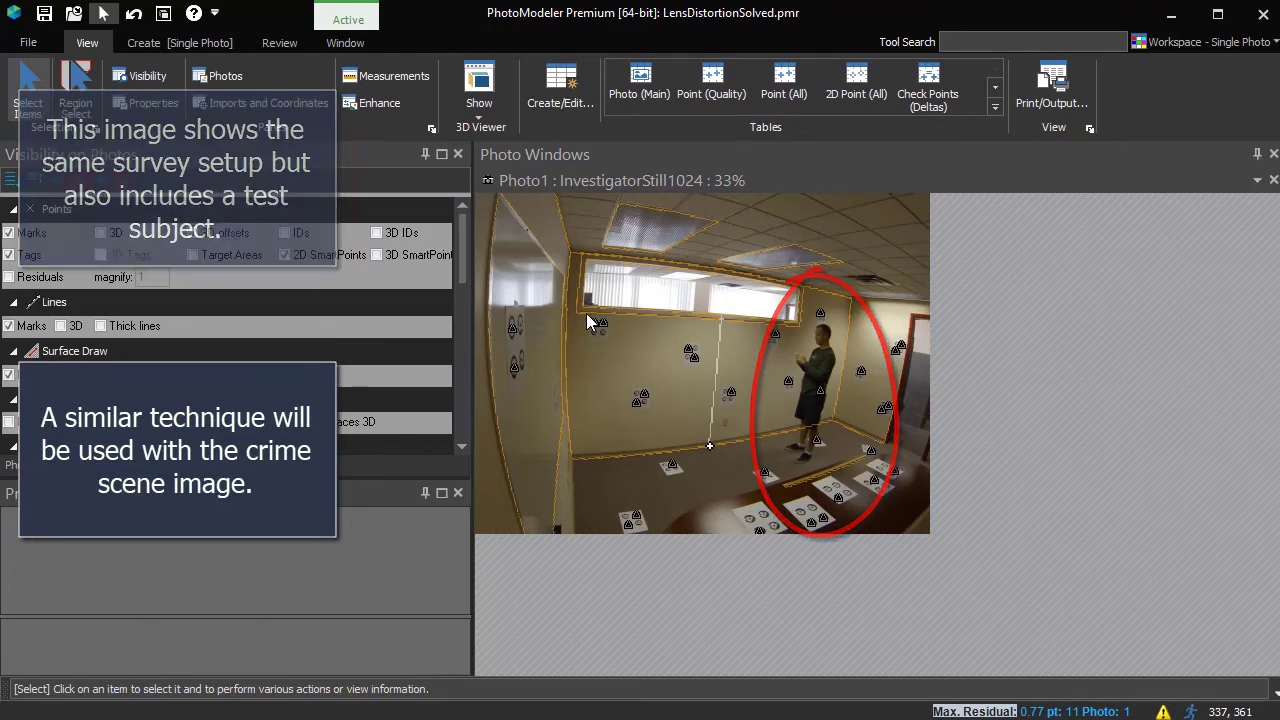
Zoom in on the window frame edge to confirm the new photo still lines up
{"action": "scroll", "coordinate": [609, 350], "scroll_direction": "up", "scroll_amount": 1}
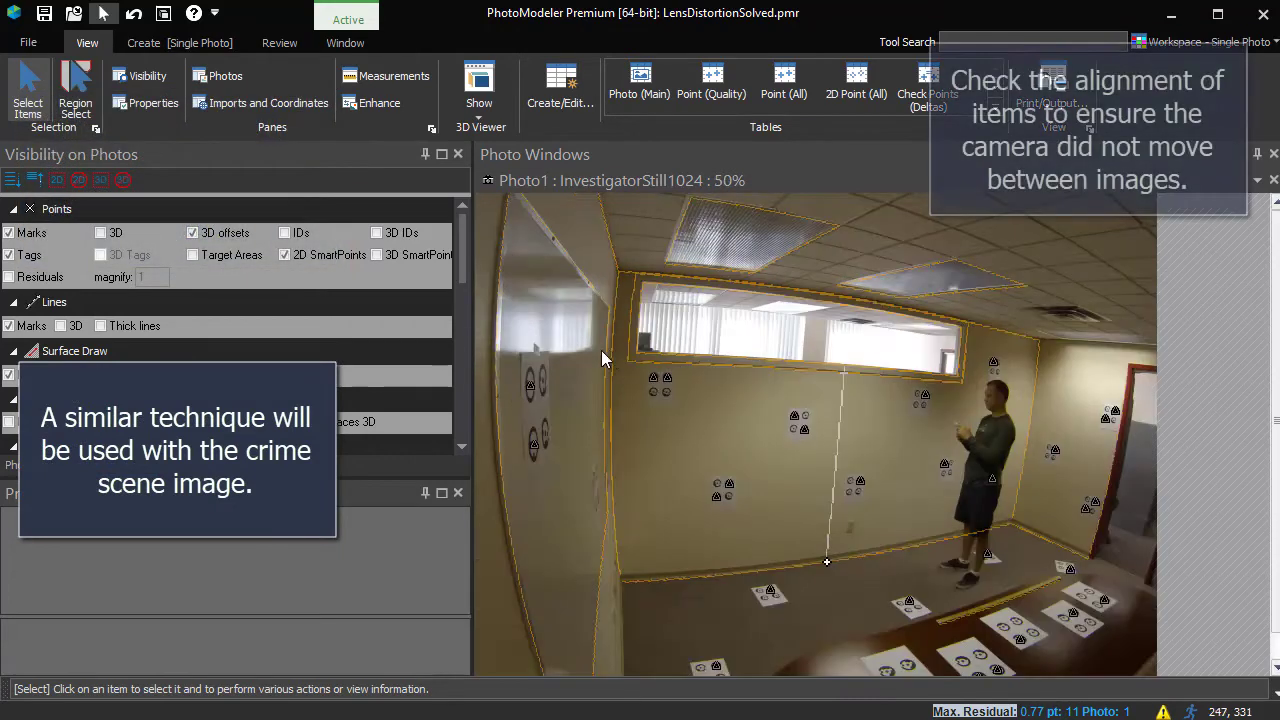
{"action": "scroll", "coordinate": [640, 365], "scroll_direction": "up", "scroll_amount": 2}
{"action": "scroll", "coordinate": [656, 400], "scroll_direction": "up", "scroll_amount": 2}
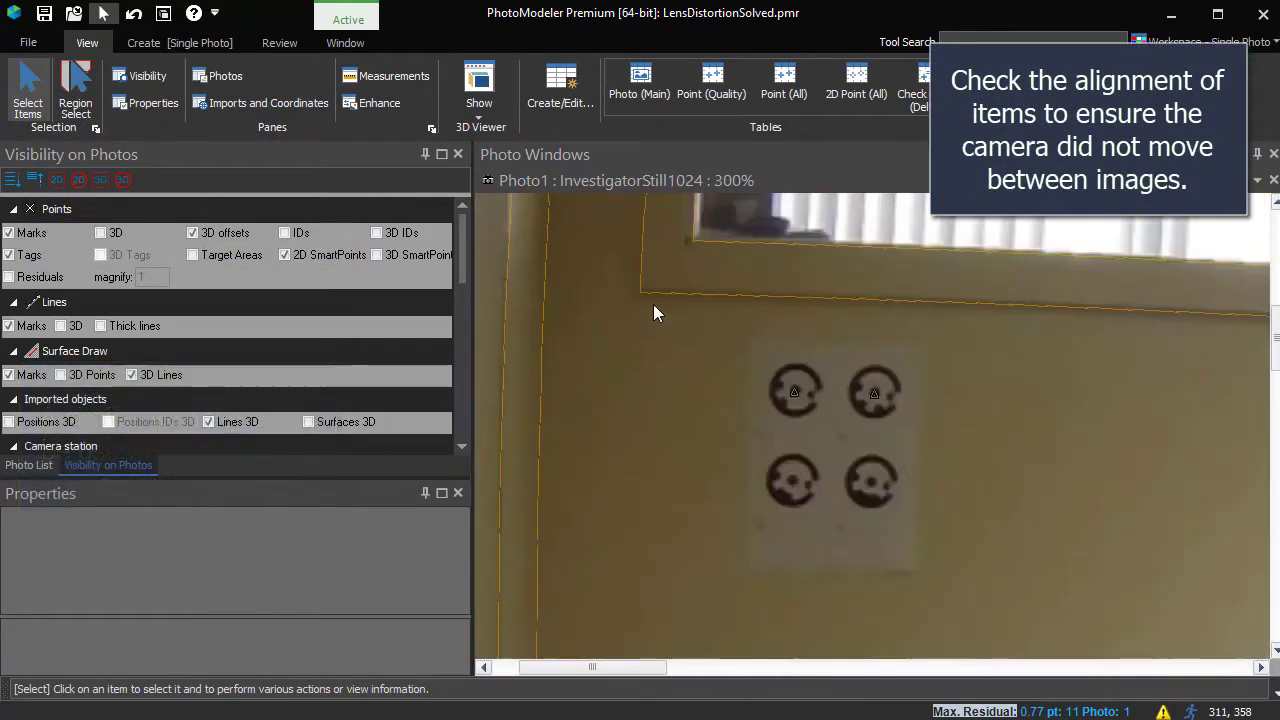
{"action": "middle_click_drag", "start_coordinate": [663, 380], "coordinate": [691, 629]}
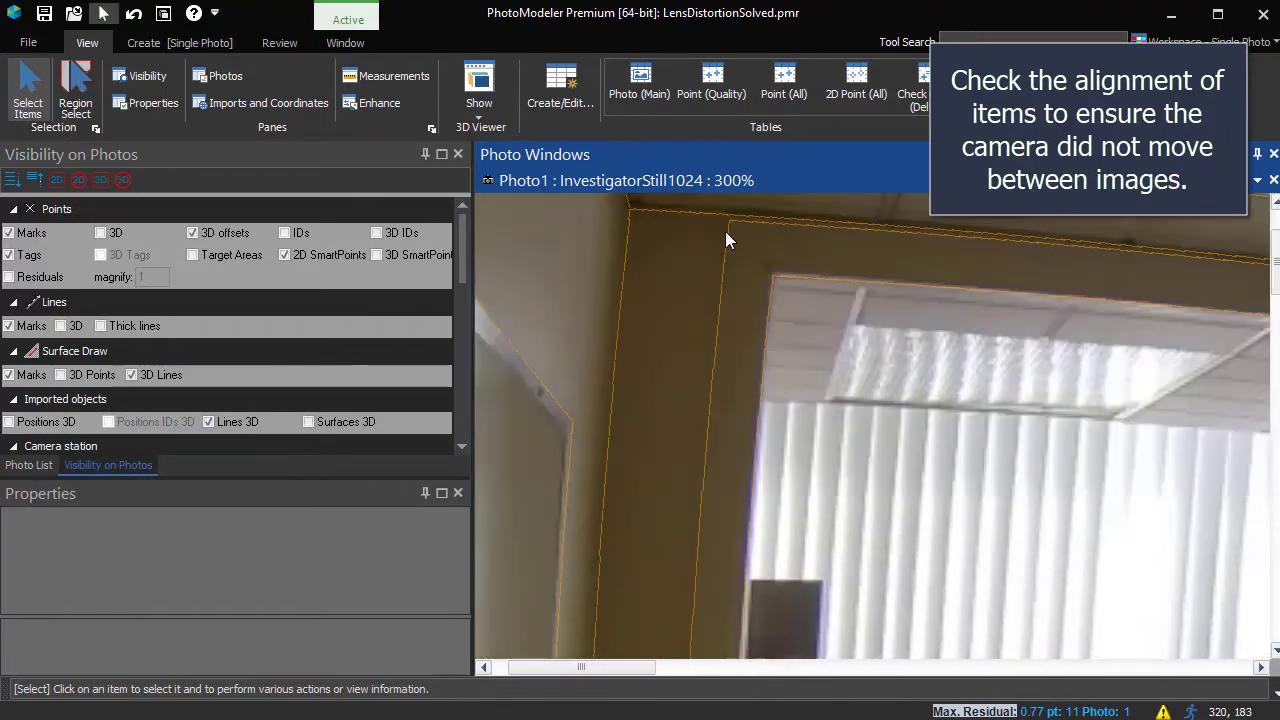
{"action": "scroll", "coordinate": [659, 424], "scroll_direction": "down", "scroll_amount": 5}
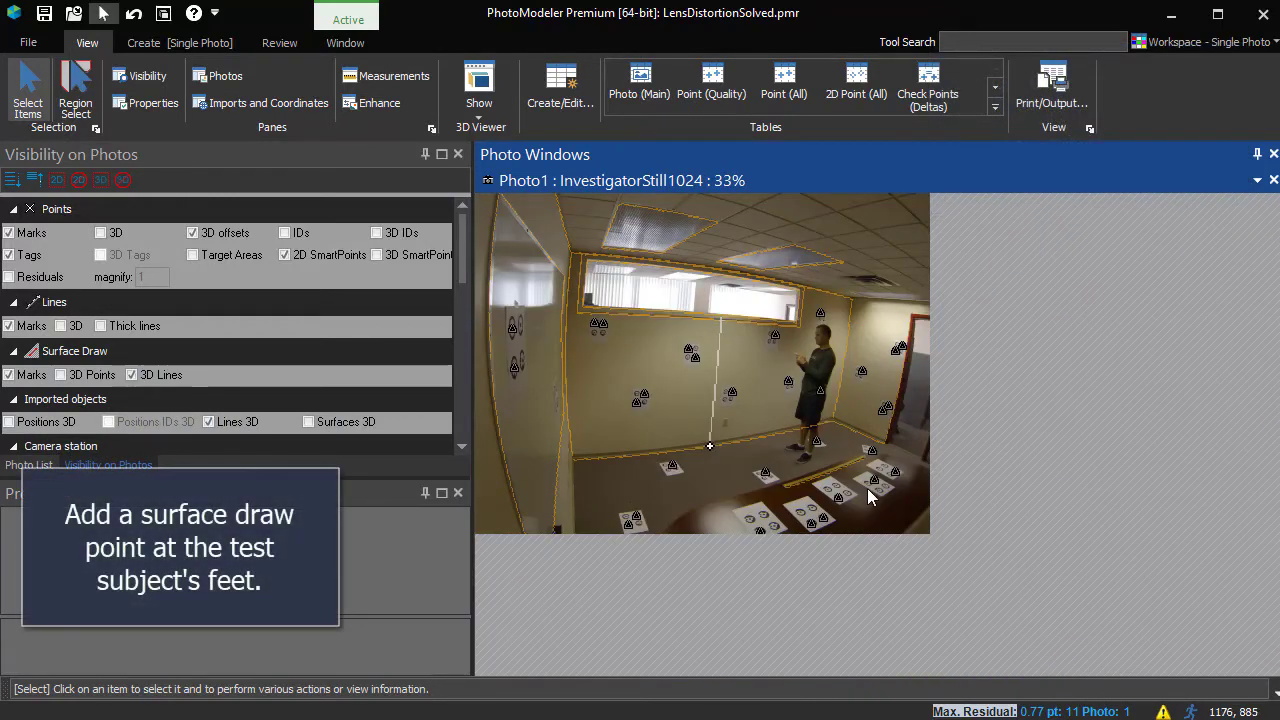
Place a surface-draw point at the test subject's feet and end drawing
{"action": "left_click", "coordinate": [180, 43]}
{"action": "left_click", "coordinate": [690, 76]}
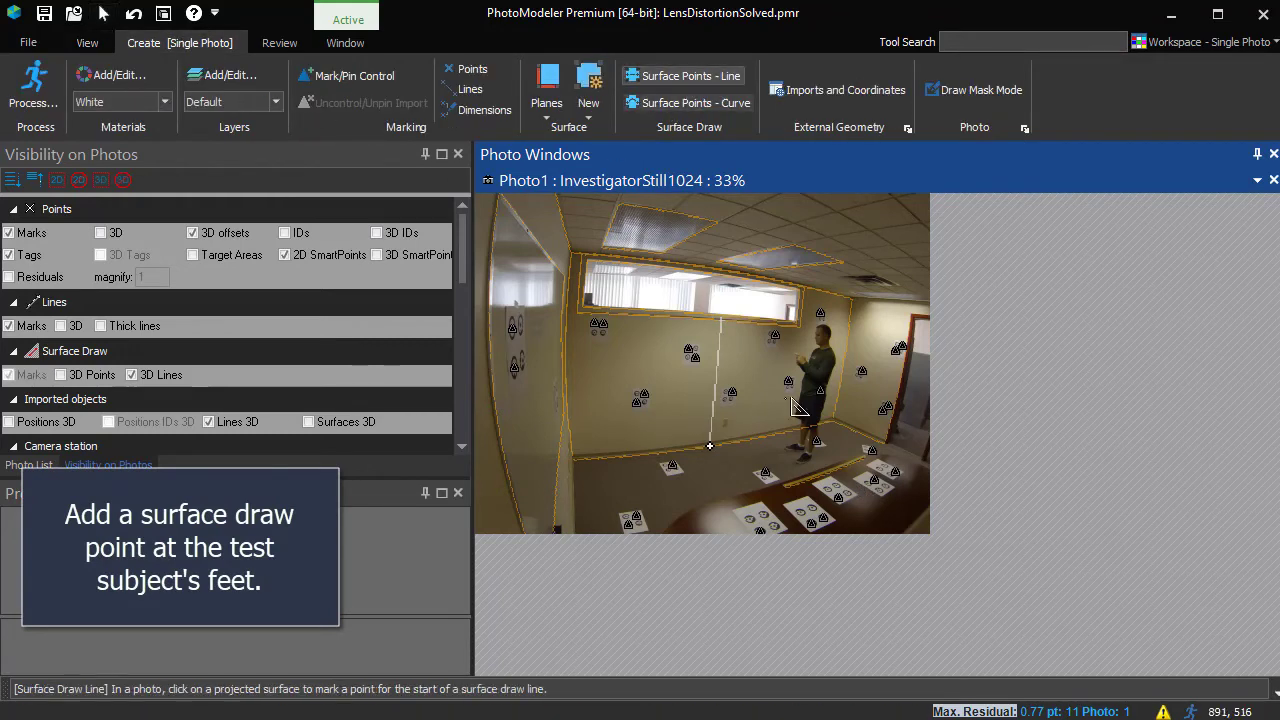
{"action": "scroll", "coordinate": [805, 460], "scroll_direction": "up", "scroll_amount": 4}
{"action": "middle_click_drag", "start_coordinate": [1038, 572], "coordinate": [743, 440]}
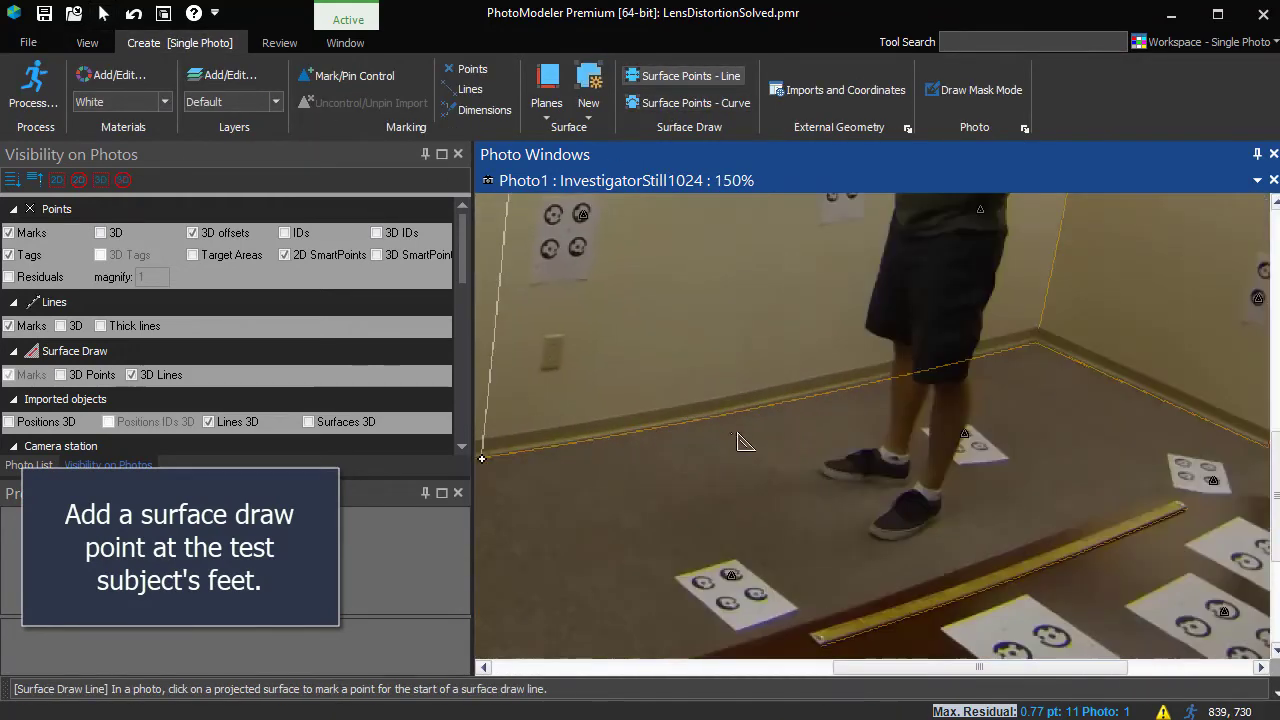
{"action": "left_click", "coordinate": [906, 492]}
{"action": "scroll", "coordinate": [903, 492], "scroll_direction": "down", "scroll_amount": 4}
{"action": "right_click", "coordinate": [897, 492]}
{"action": "left_click", "coordinate": [930, 506]}
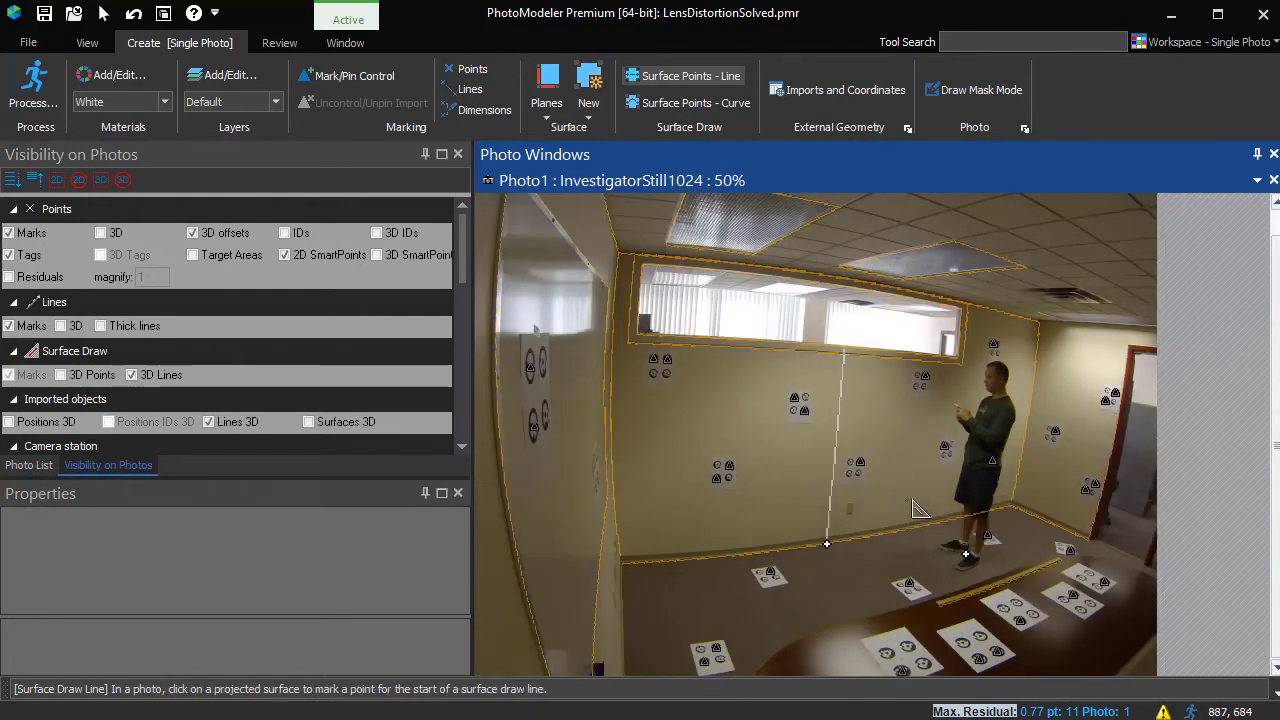
{"action": "left_click", "coordinate": [103, 13]}
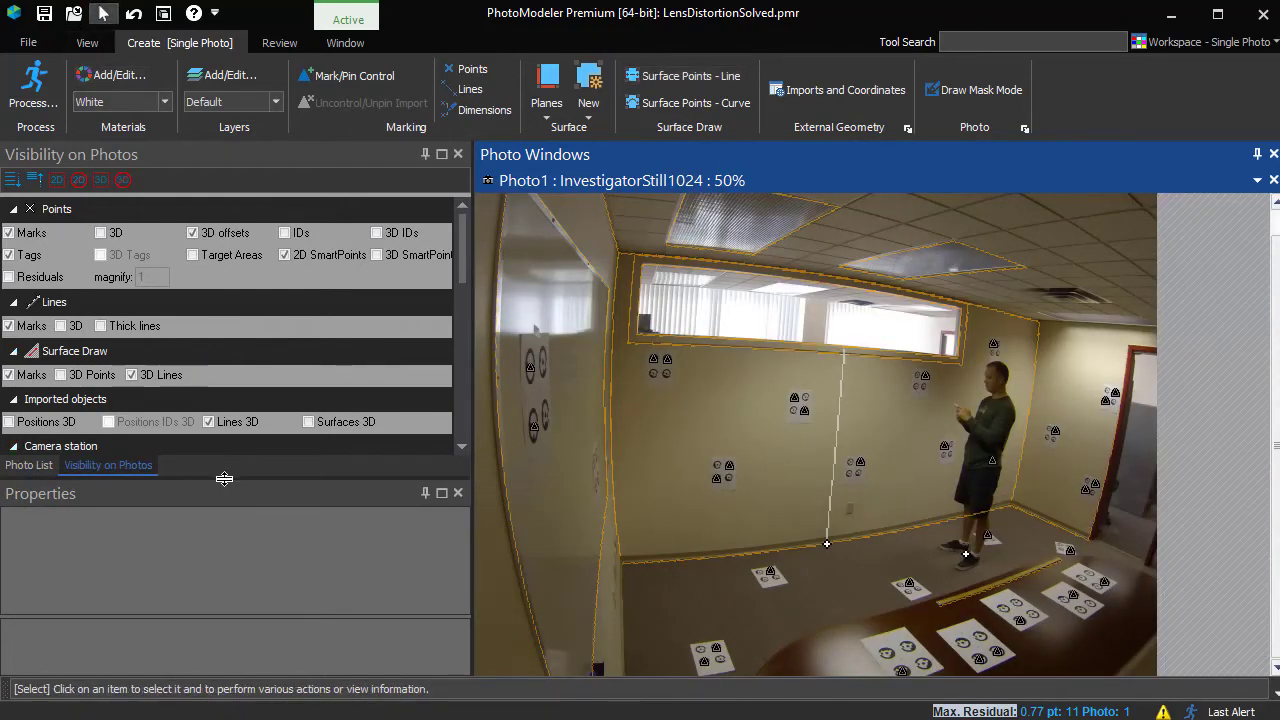
{"action": "left_click_drag", "start_coordinate": [224, 479], "coordinate": [224, 309]}
Give point 32 a Z axis offset of 1.84 m and zoom to confirm it reaches the head
{"action": "left_click", "coordinate": [965, 553]}
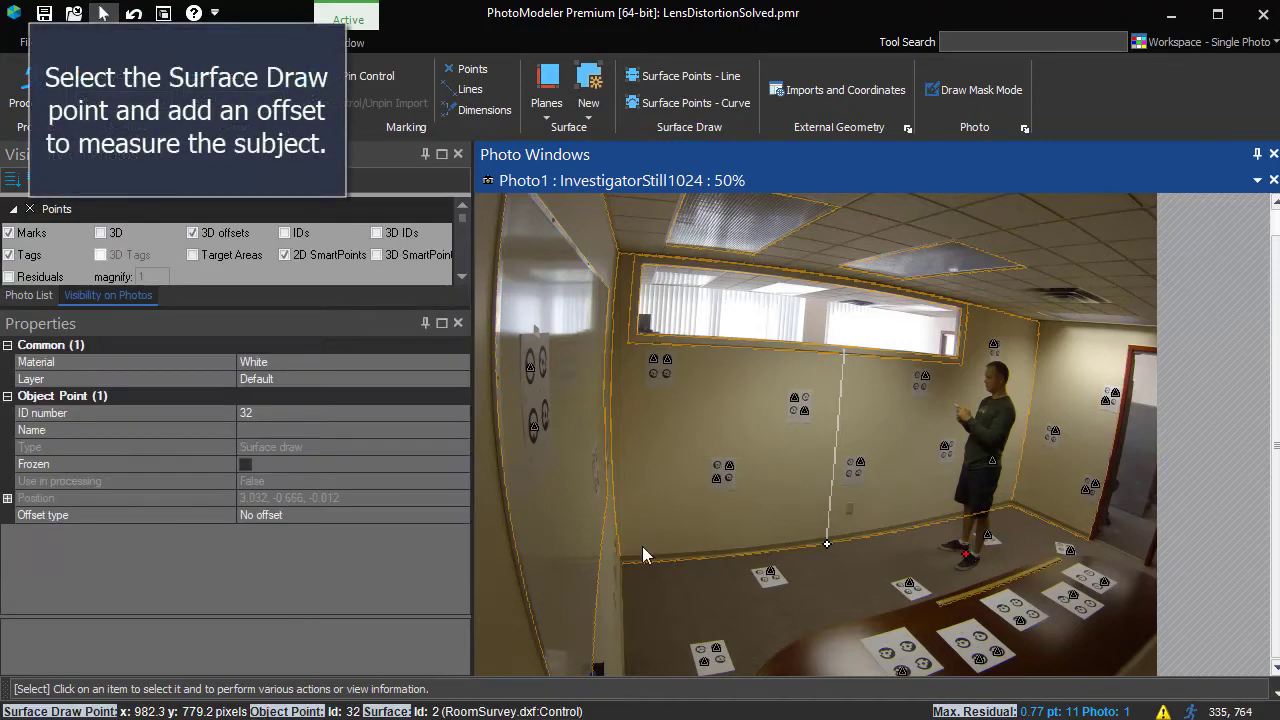
{"action": "left_click", "coordinate": [275, 515]}
{"action": "left_click", "coordinate": [267, 601]}
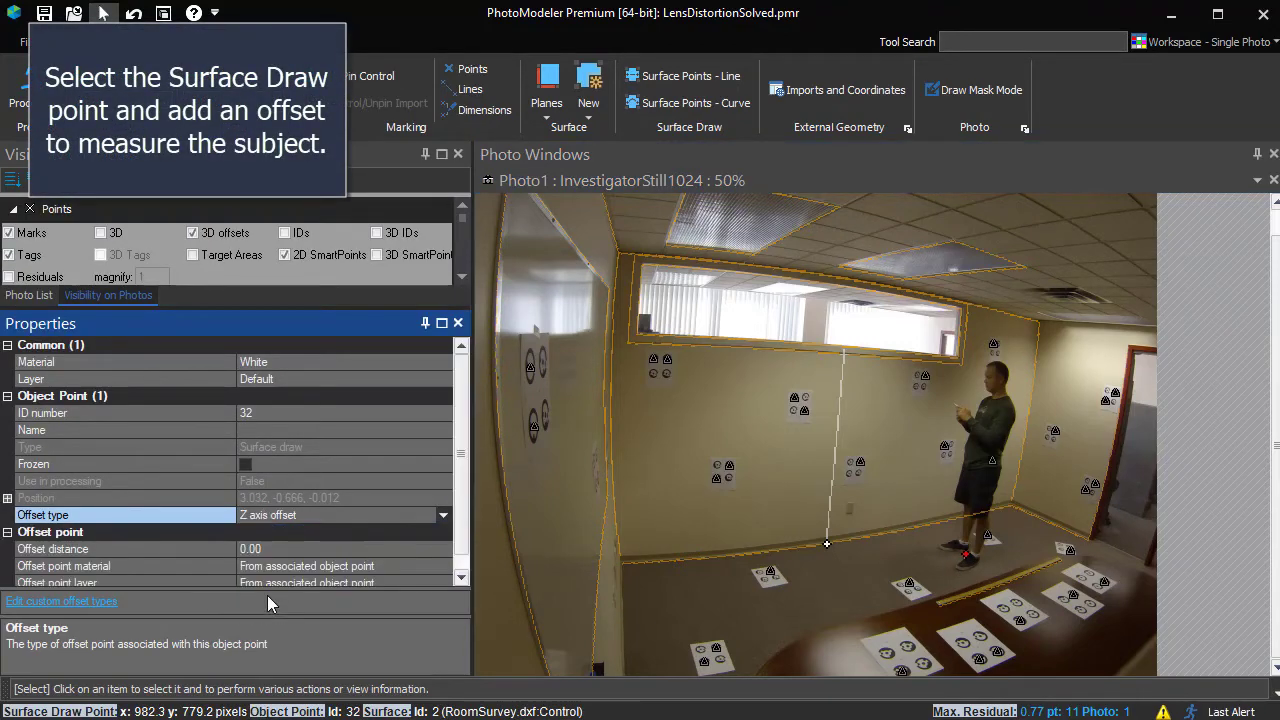
{"action": "left_click", "coordinate": [266, 549]}
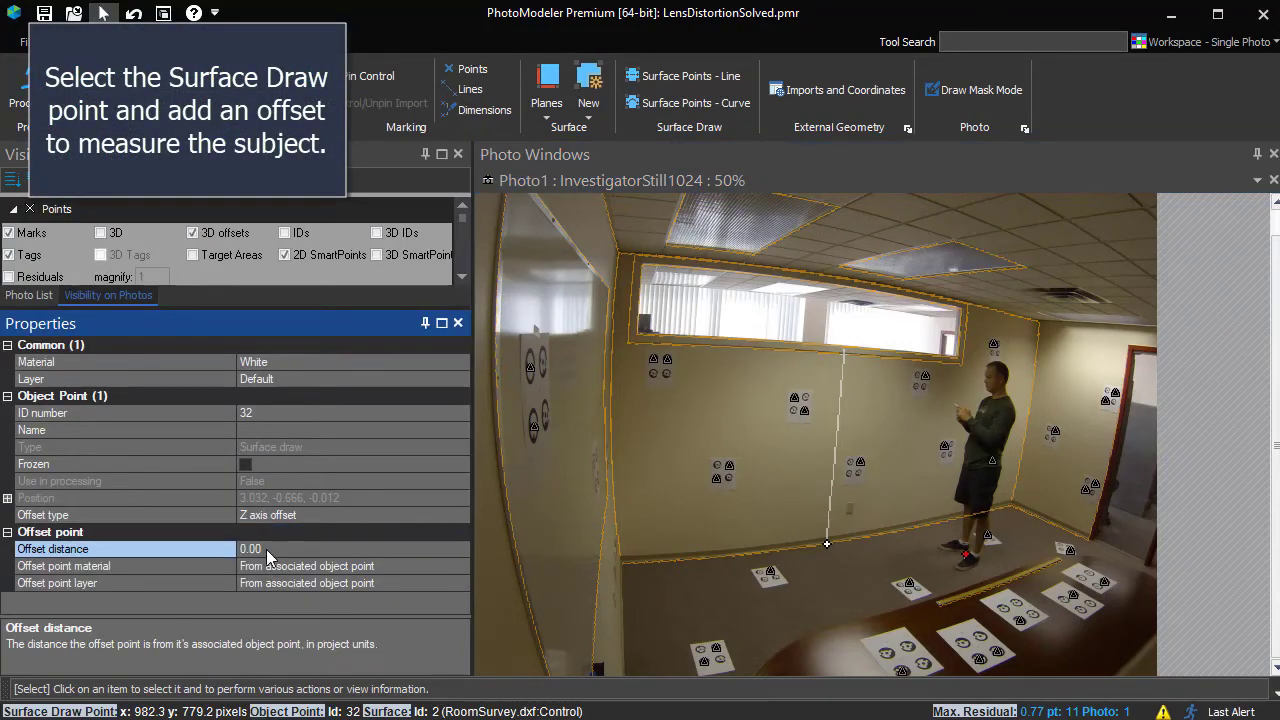
{"action": "type", "text": "1.84"}
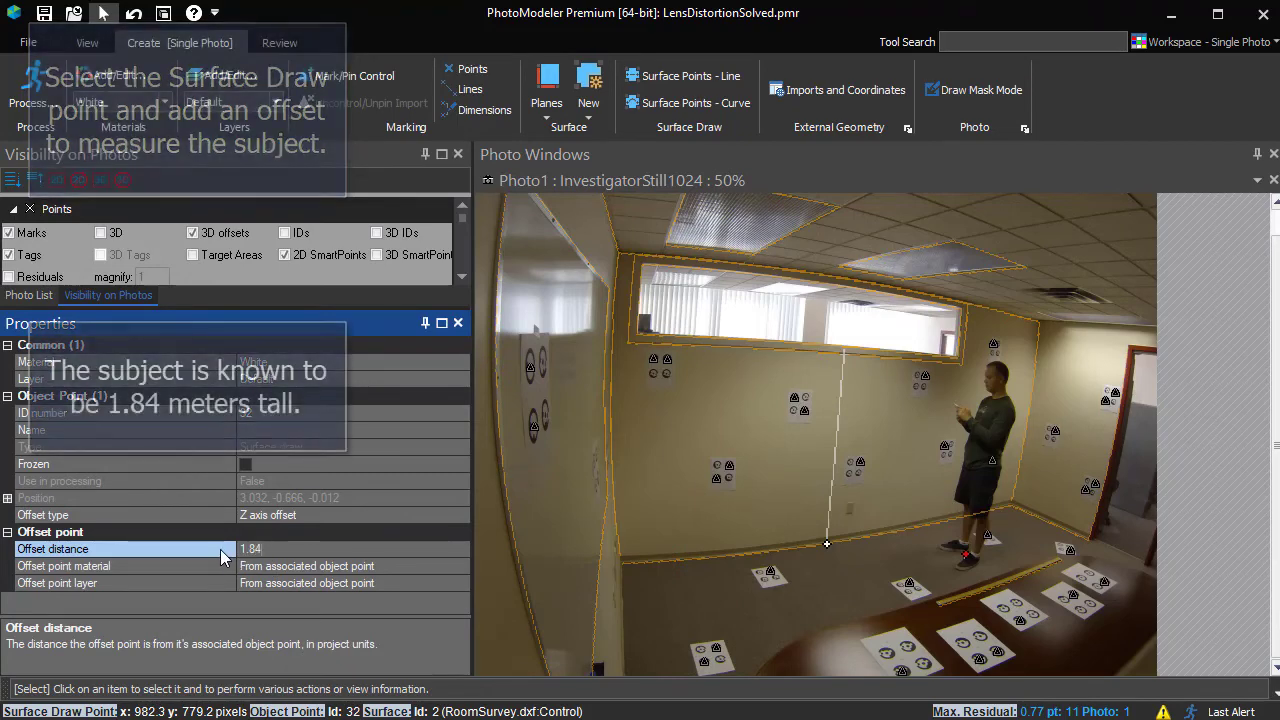
{"action": "left_click", "coordinate": [306, 531]}
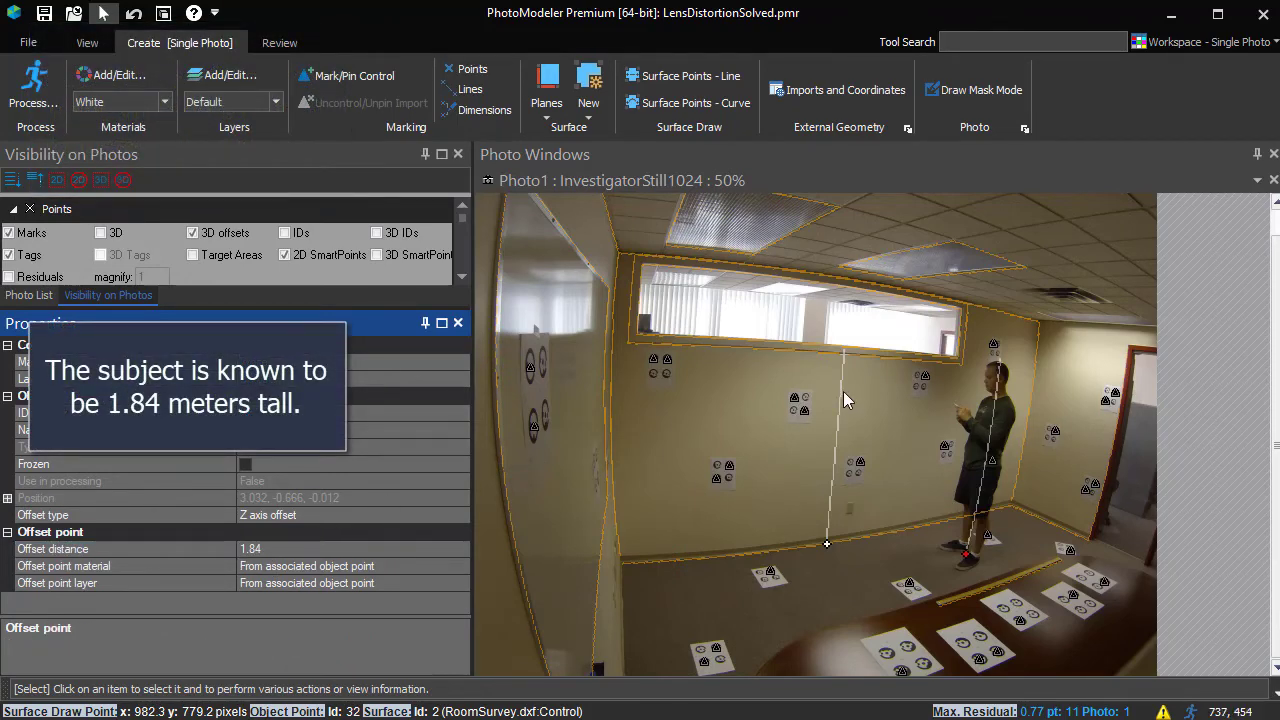
{"action": "scroll", "coordinate": [1002, 372], "scroll_direction": "up", "scroll_amount": 4}
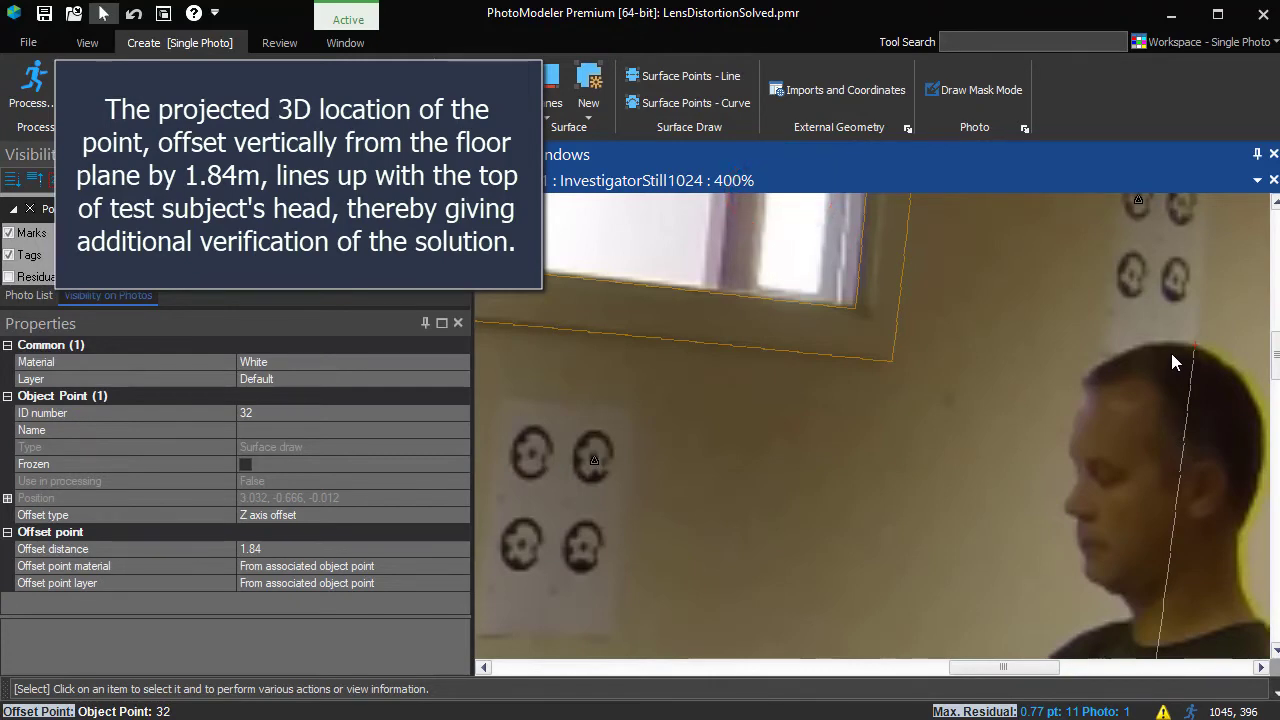
{"action": "scroll", "coordinate": [1171, 353], "scroll_direction": "down", "scroll_amount": 5}
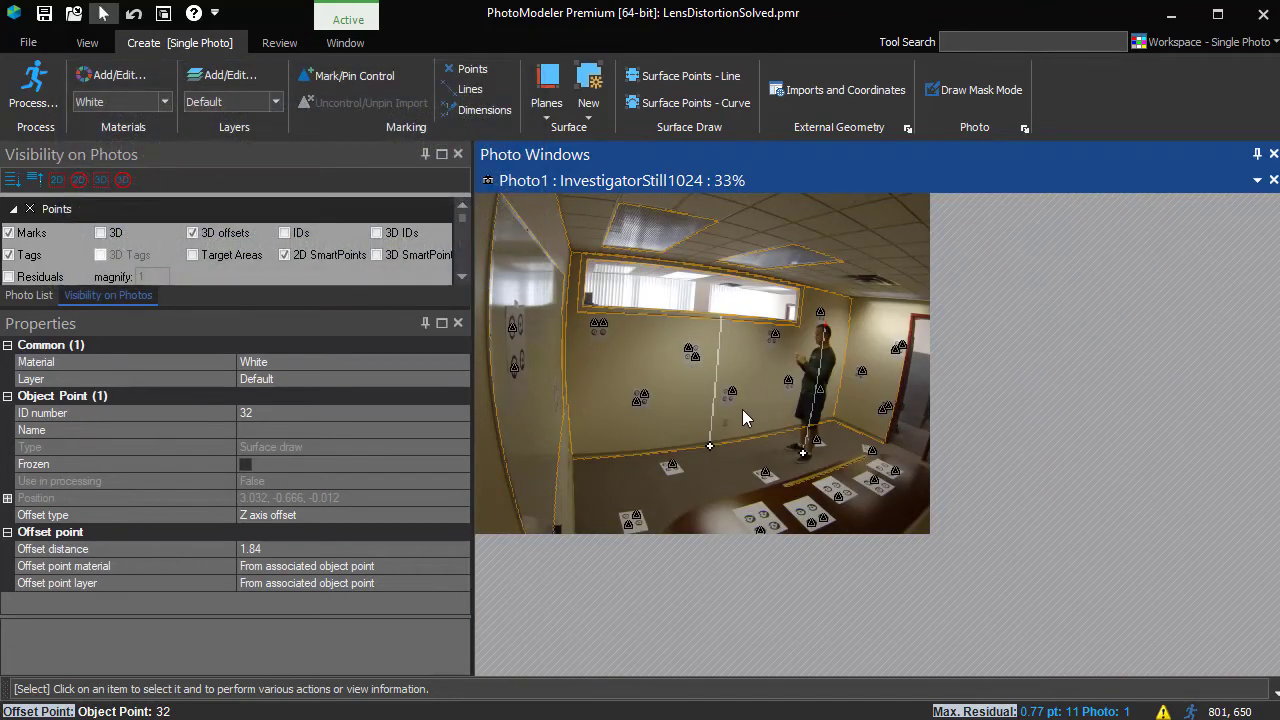
Replace the project photo with SuspectStill1024.bmp, retaining the existing camera orientation
{"action": "right_click", "coordinate": [742, 409]}
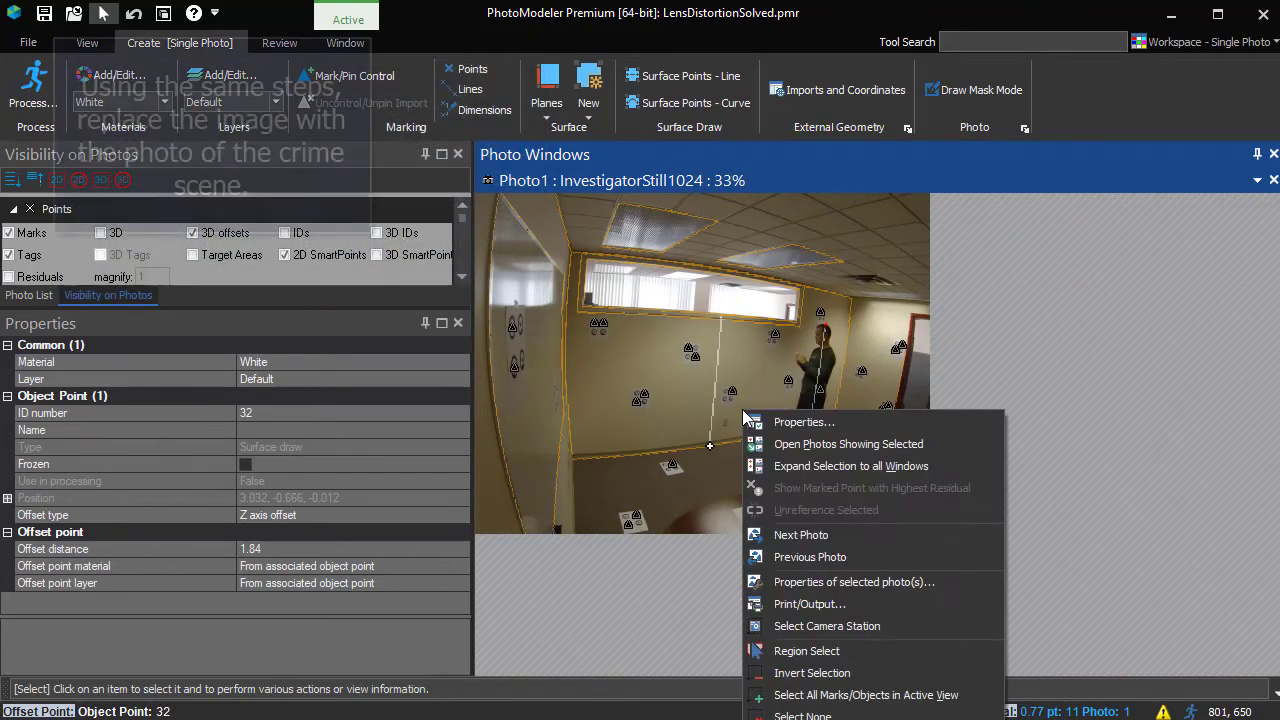
{"action": "left_click", "coordinate": [805, 581]}
{"action": "left_click", "coordinate": [577, 311]}
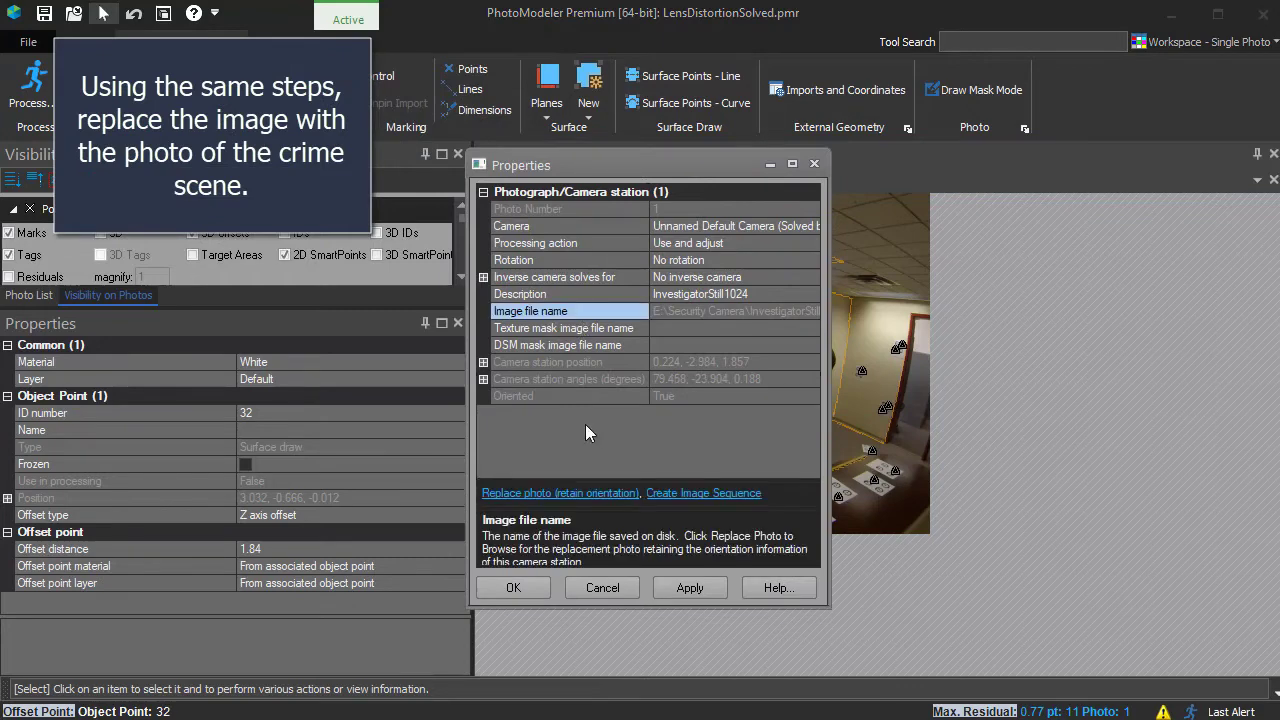
{"action": "left_click", "coordinate": [574, 494]}
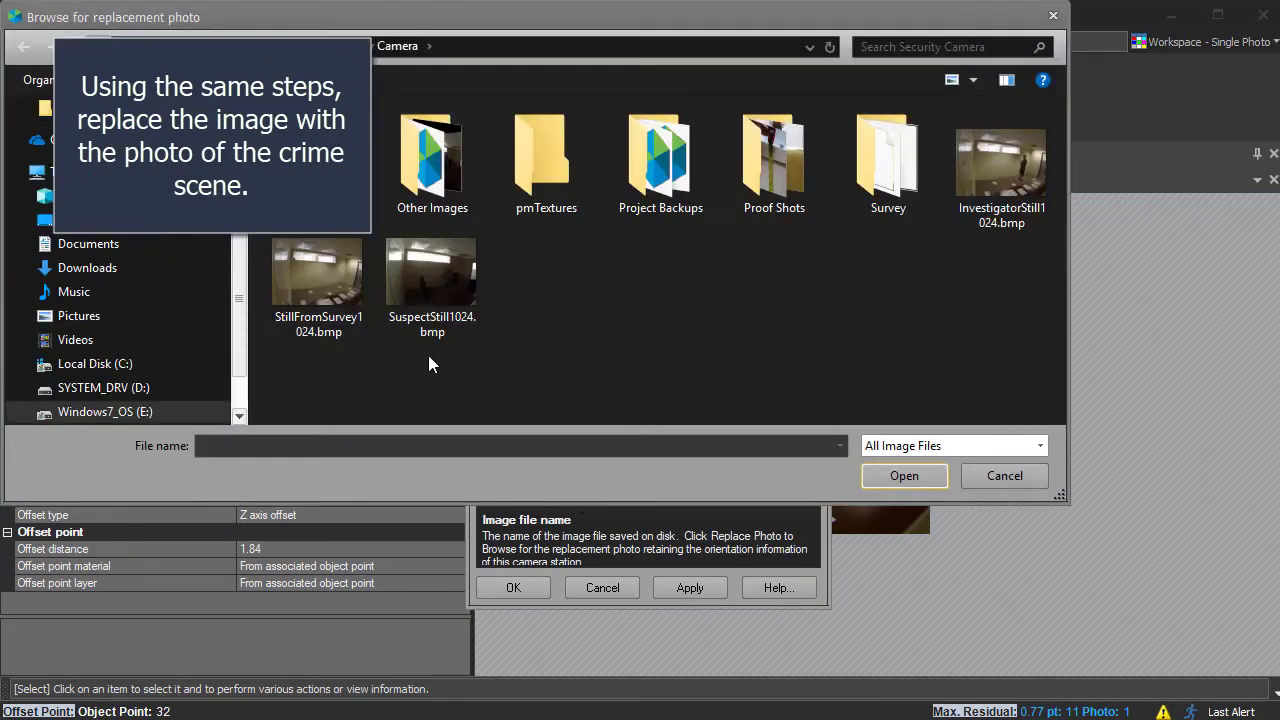
{"action": "left_click", "coordinate": [425, 322]}
{"action": "left_click", "coordinate": [903, 475]}
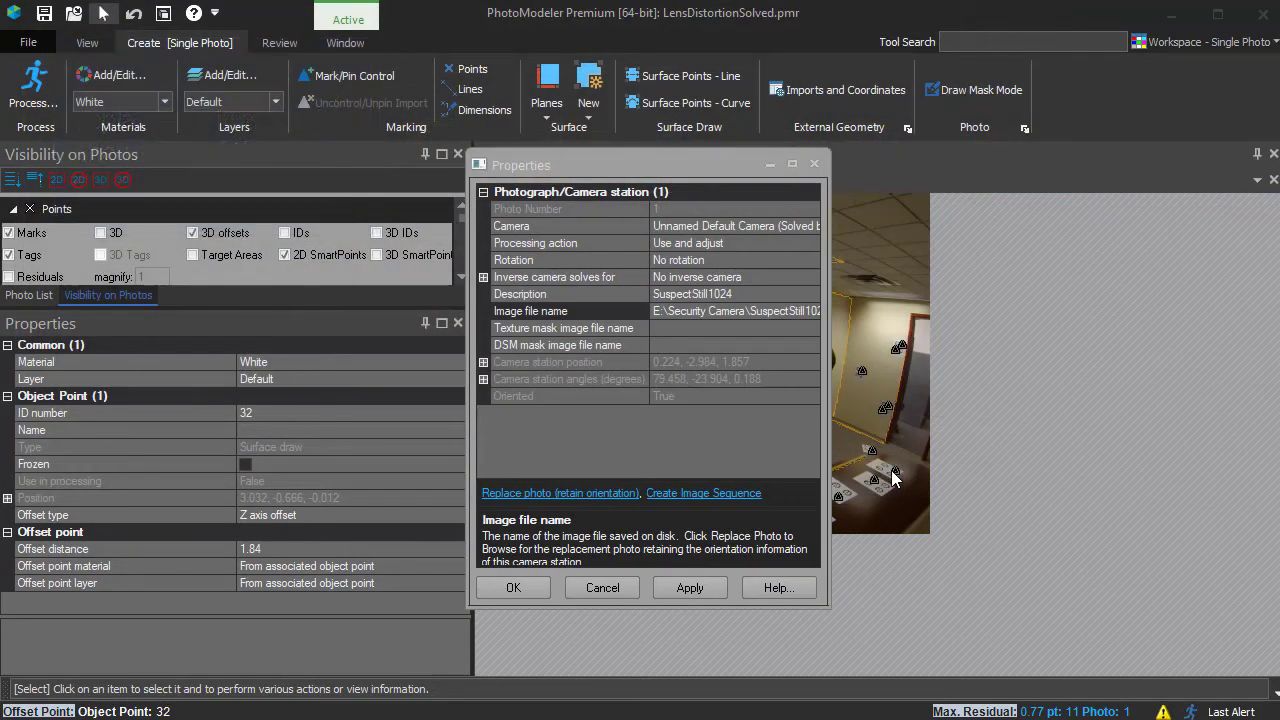
{"action": "left_click", "coordinate": [510, 588]}
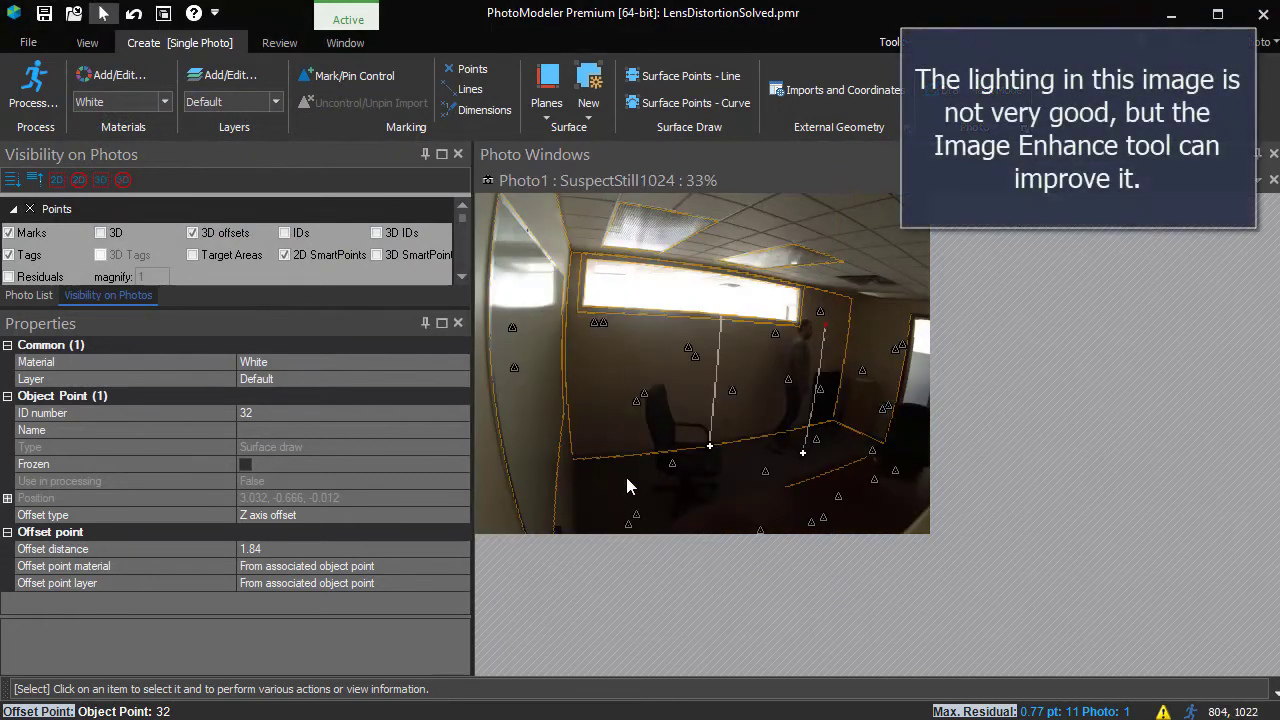
{"action": "left_click", "coordinate": [845, 527]}
{"action": "scroll", "coordinate": [845, 527], "scroll_direction": "up", "scroll_amount": 1}
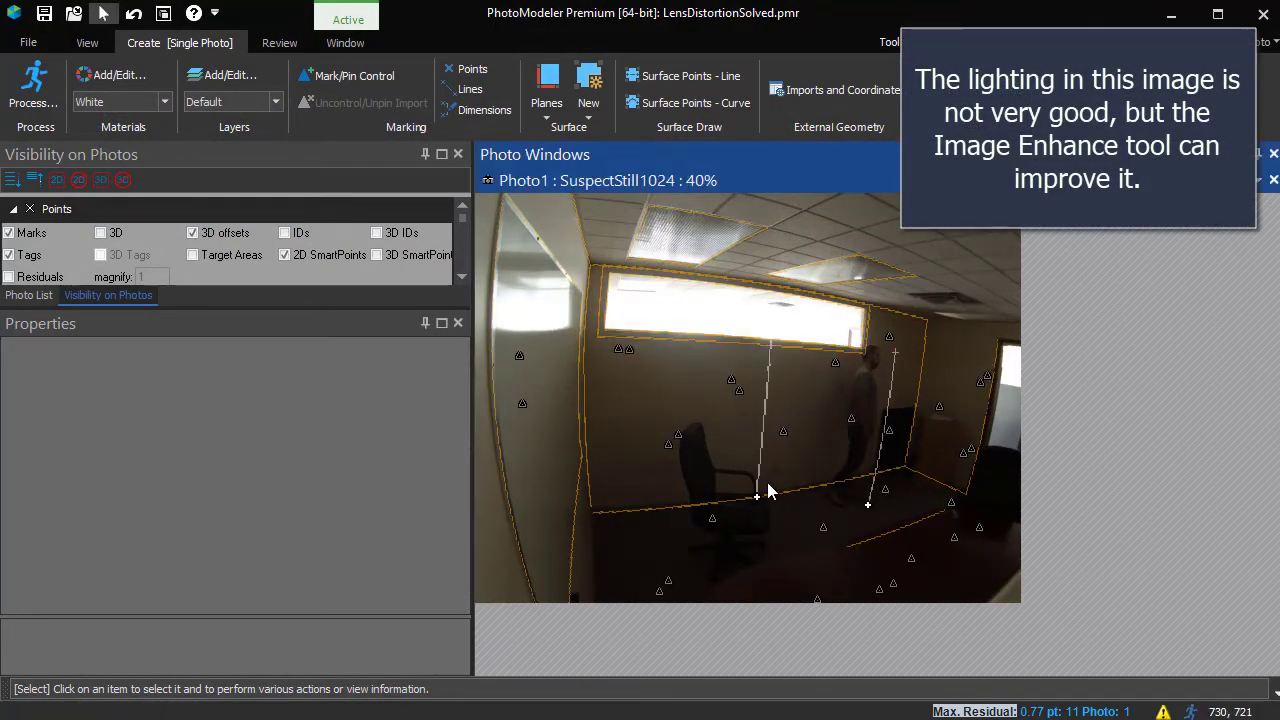
Brighten the dark SuspectStill1024 photo with the Enhance Image controls
{"action": "left_click", "coordinate": [88, 43]}
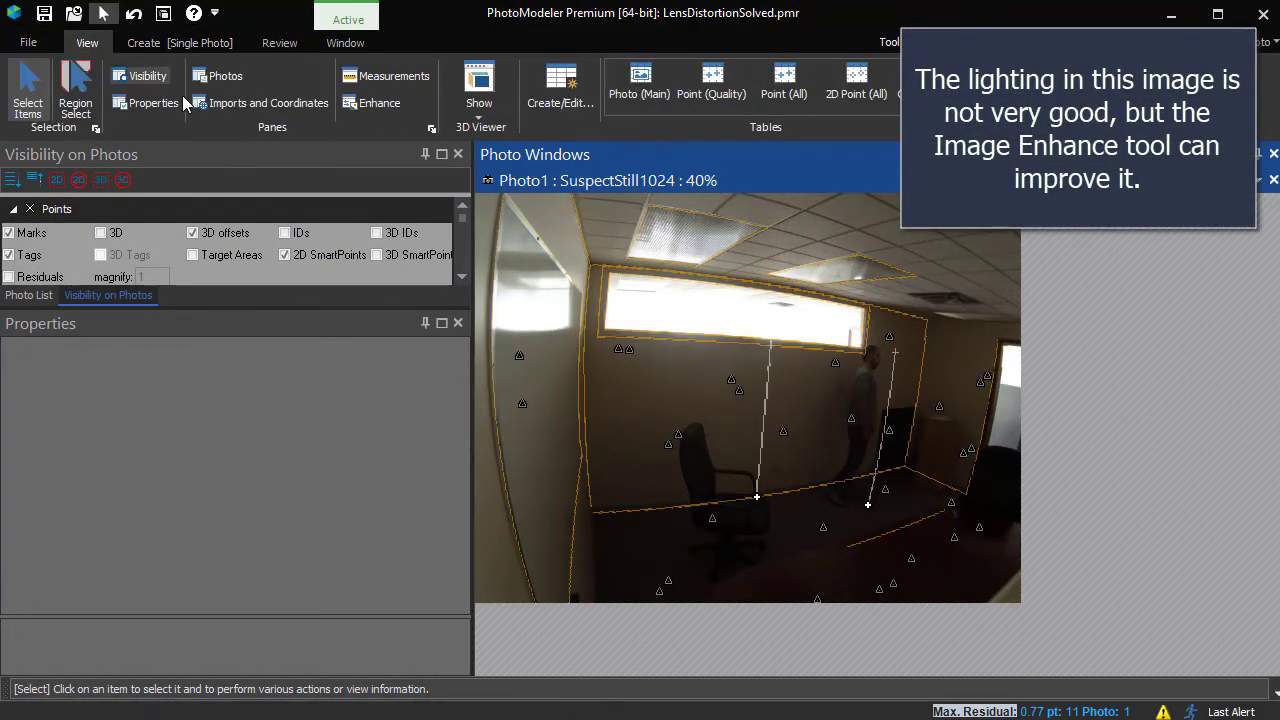
{"action": "left_click", "coordinate": [372, 103]}
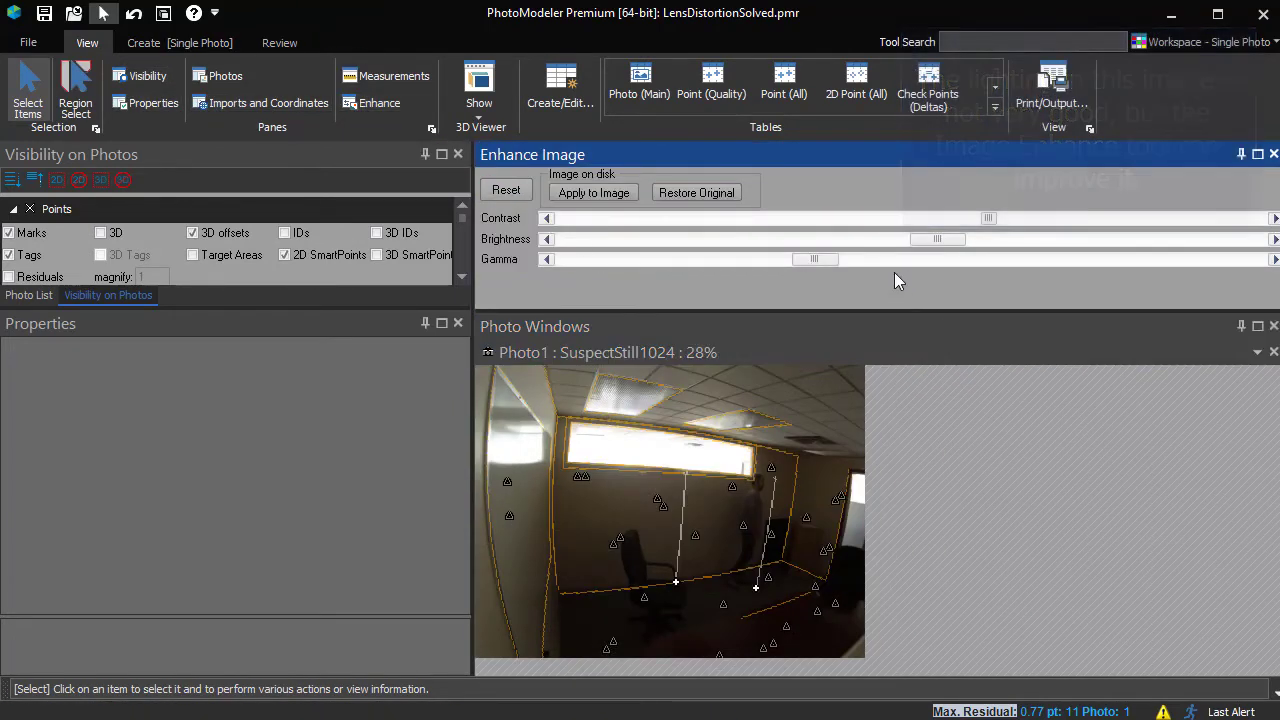
{"action": "left_click_drag", "start_coordinate": [823, 257], "coordinate": [601, 260]}
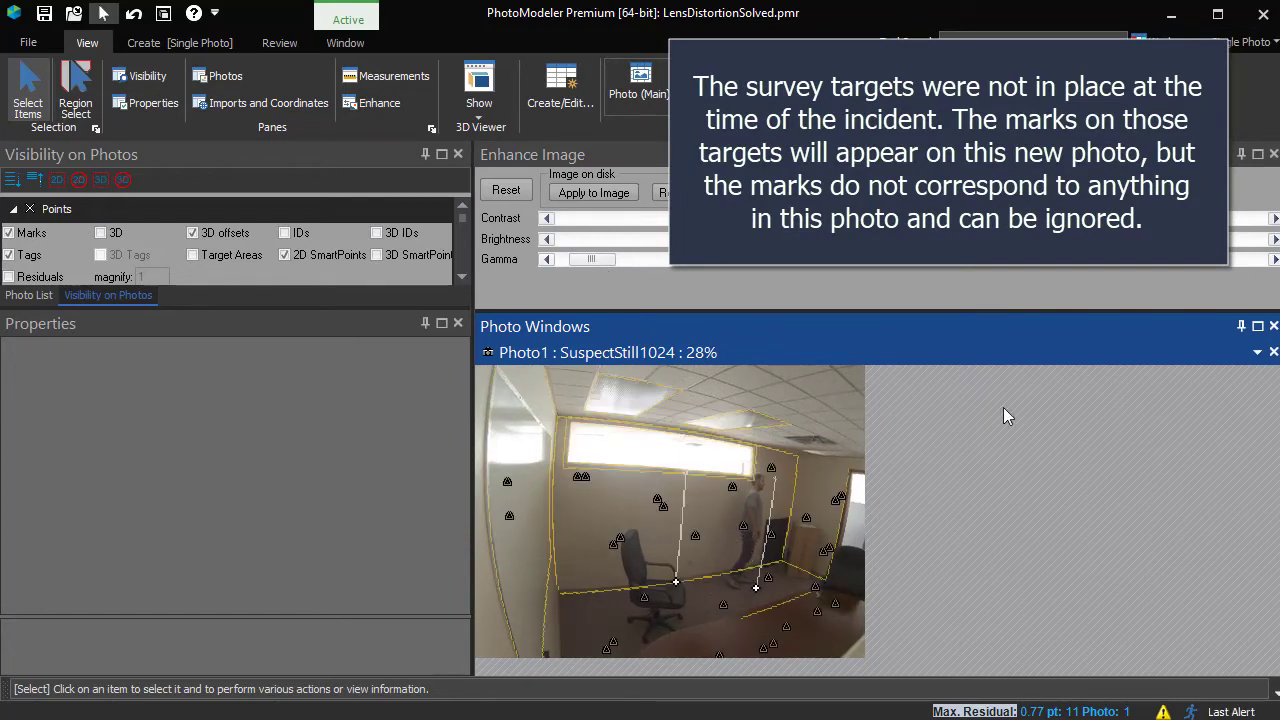
Close the Enhance Image pane and zoom to check the yellow survey lines match the room edges
{"action": "left_click", "coordinate": [1273, 154]}
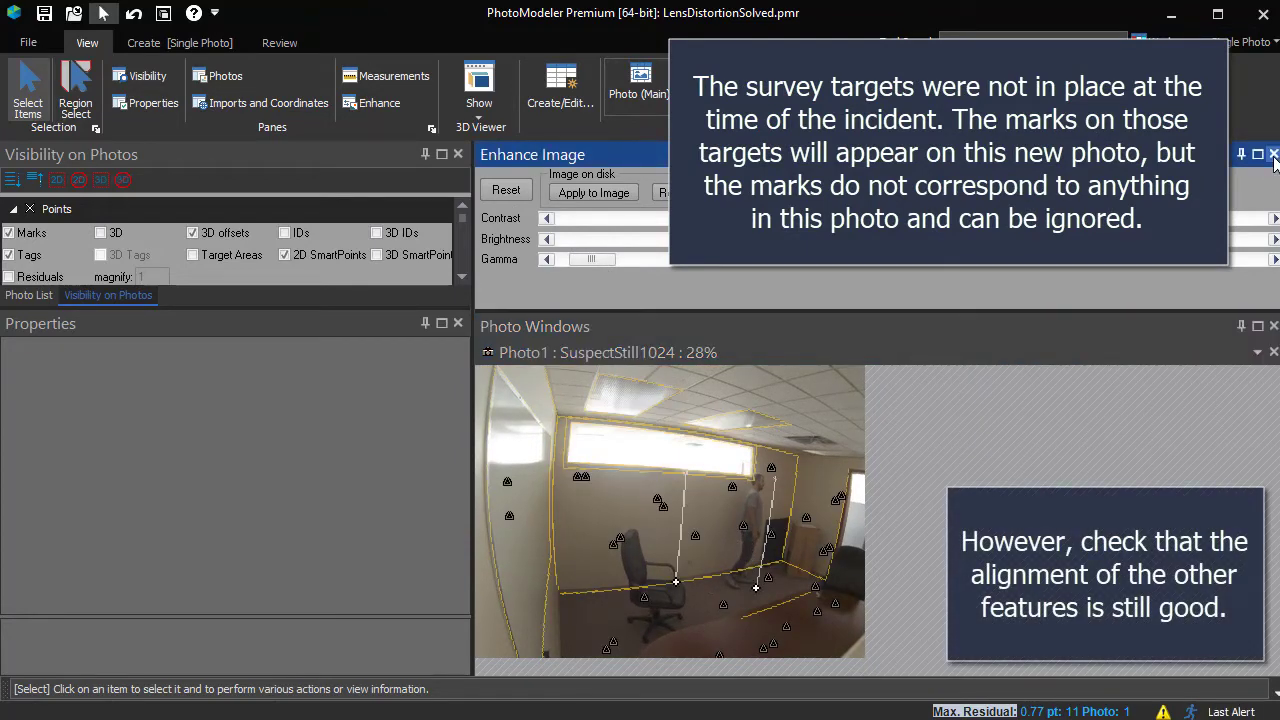
{"action": "left_click", "coordinate": [1273, 154]}
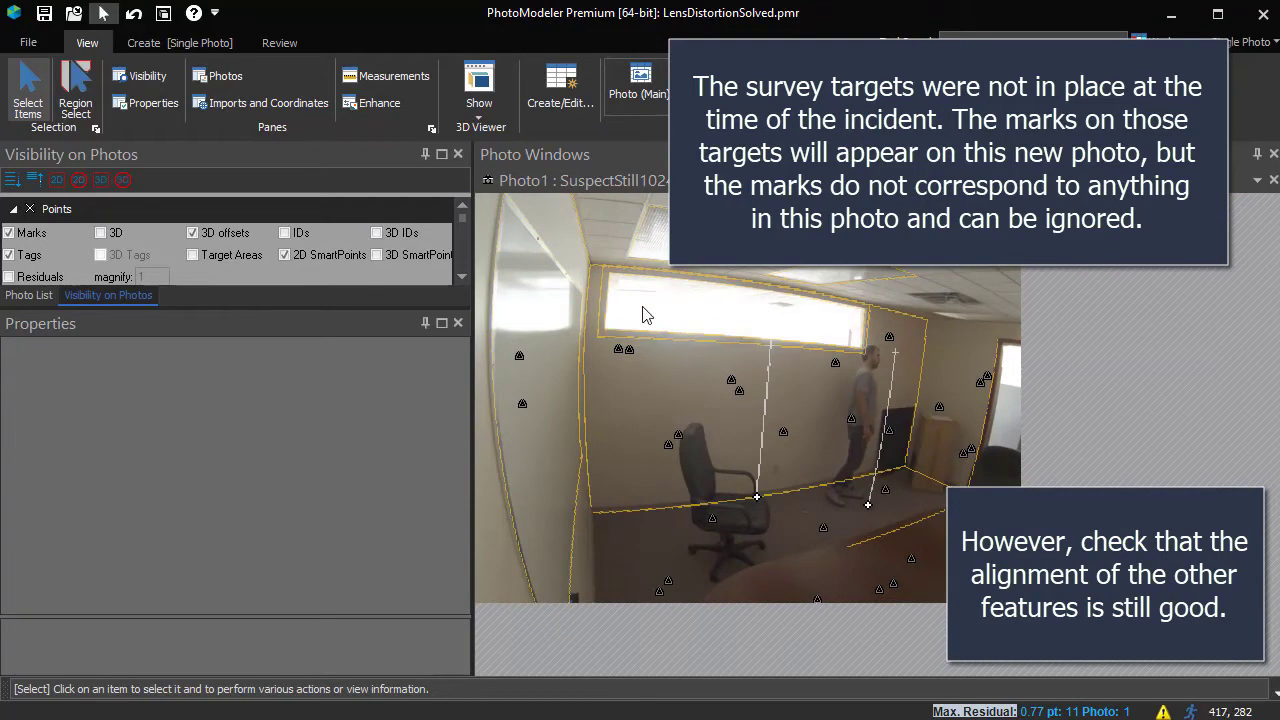
{"action": "scroll", "coordinate": [578, 282], "scroll_direction": "up", "scroll_amount": 3}
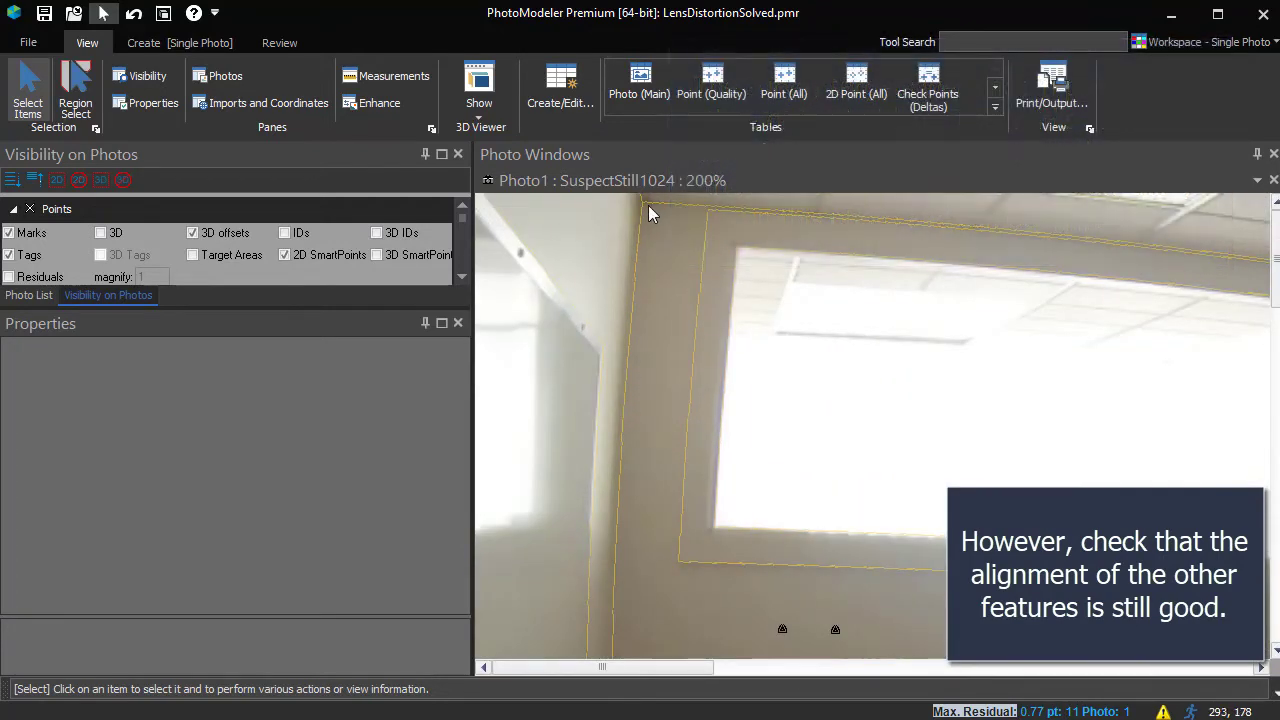
{"action": "scroll", "coordinate": [680, 562], "scroll_direction": "down", "scroll_amount": 2}
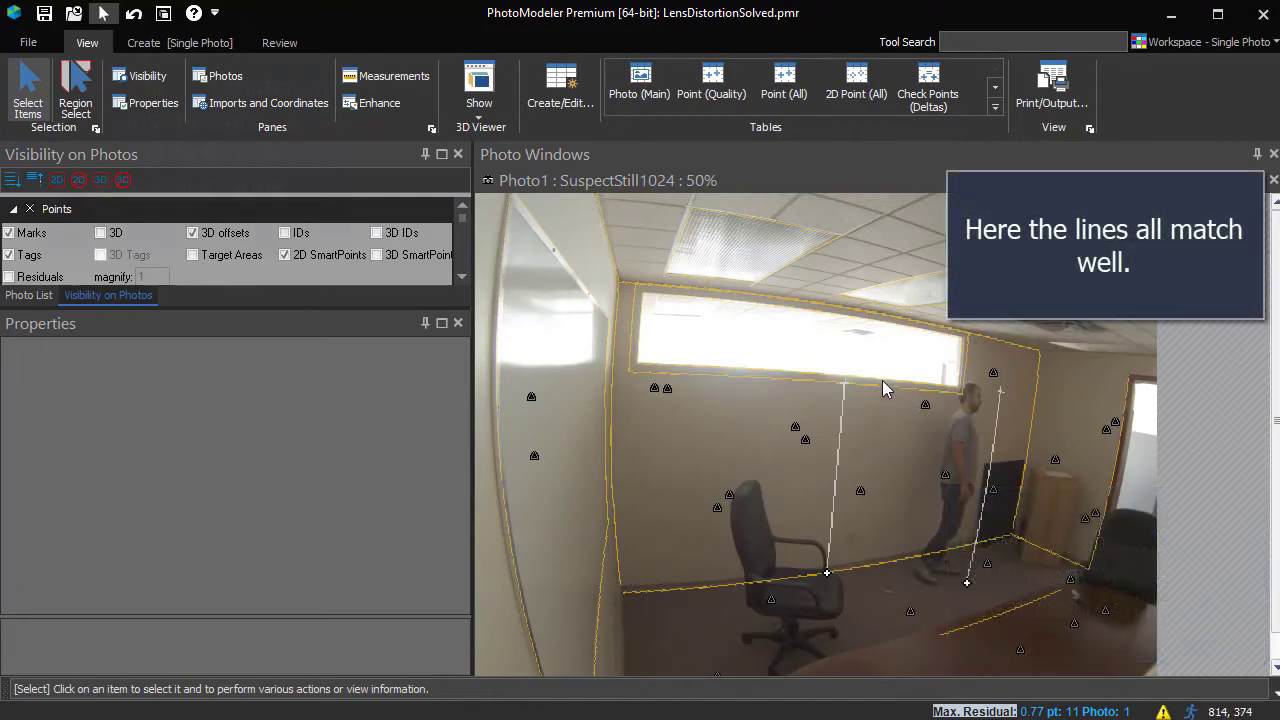
{"action": "scroll", "coordinate": [891, 392], "scroll_direction": "down", "scroll_amount": 1}
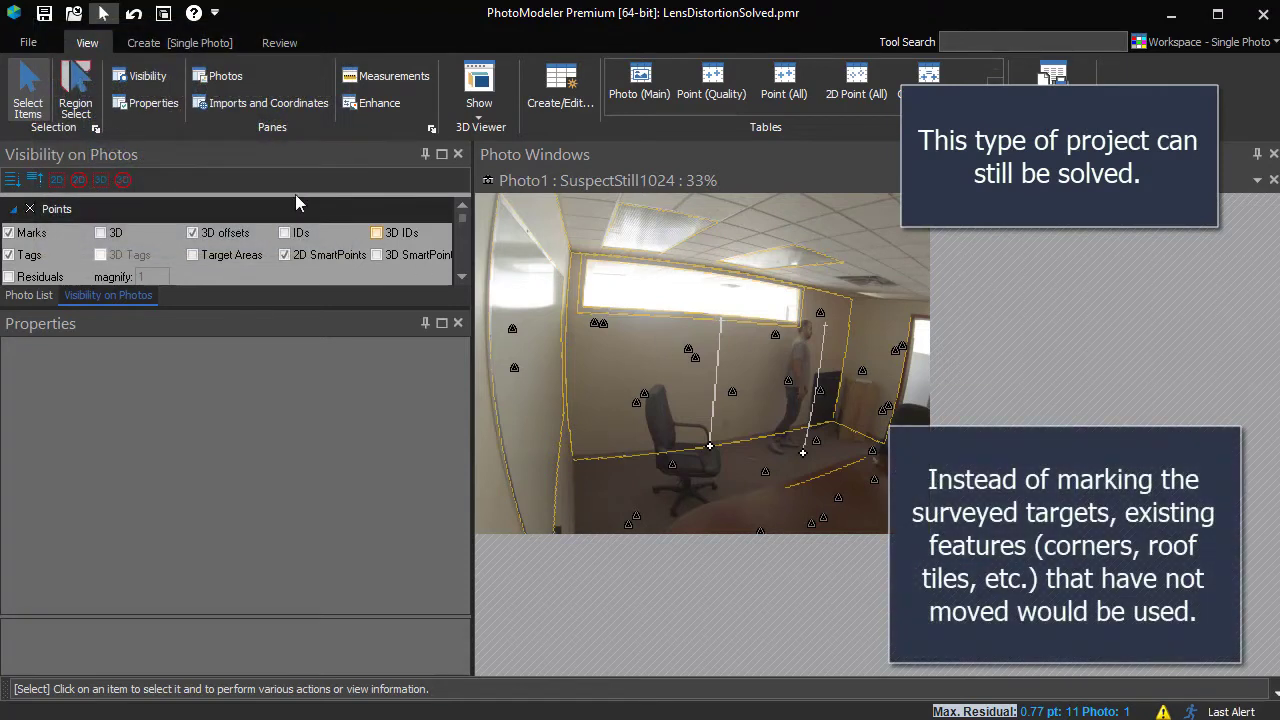
Place a Surface Points - Line point on the floor at the suspect's feet, then return to Select
{"action": "left_click", "coordinate": [175, 43]}
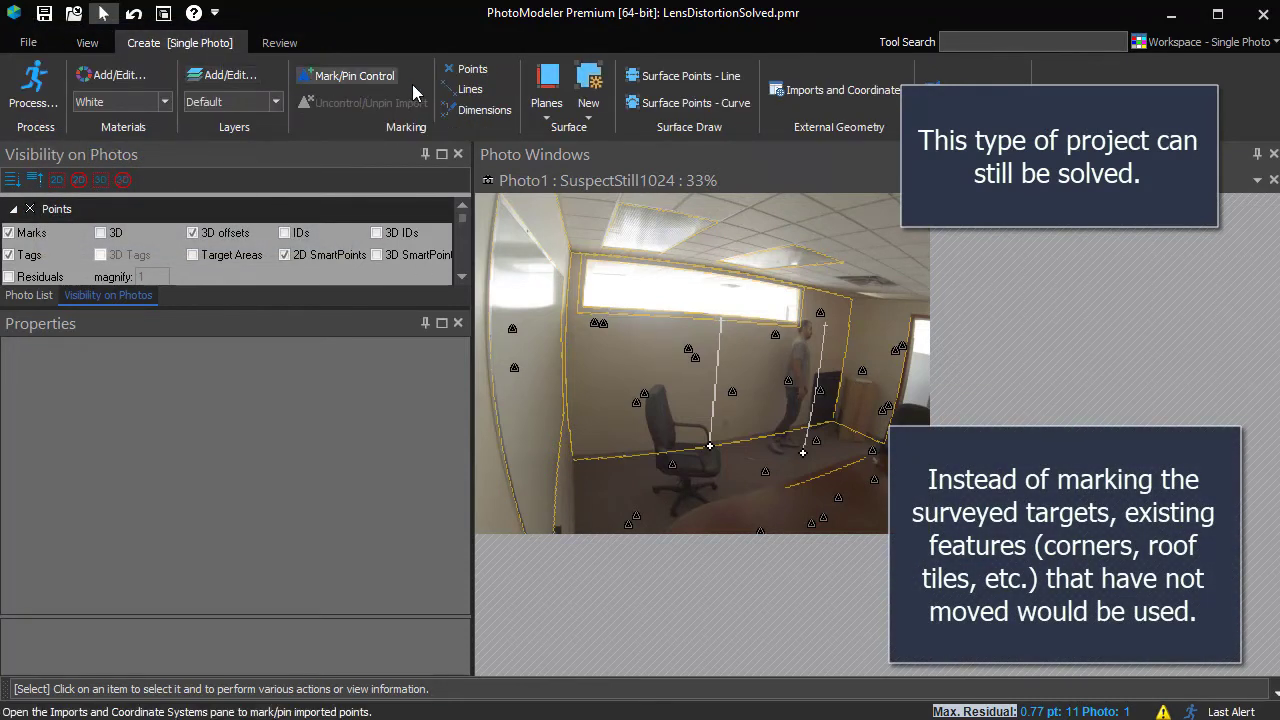
{"action": "left_click", "coordinate": [690, 78]}
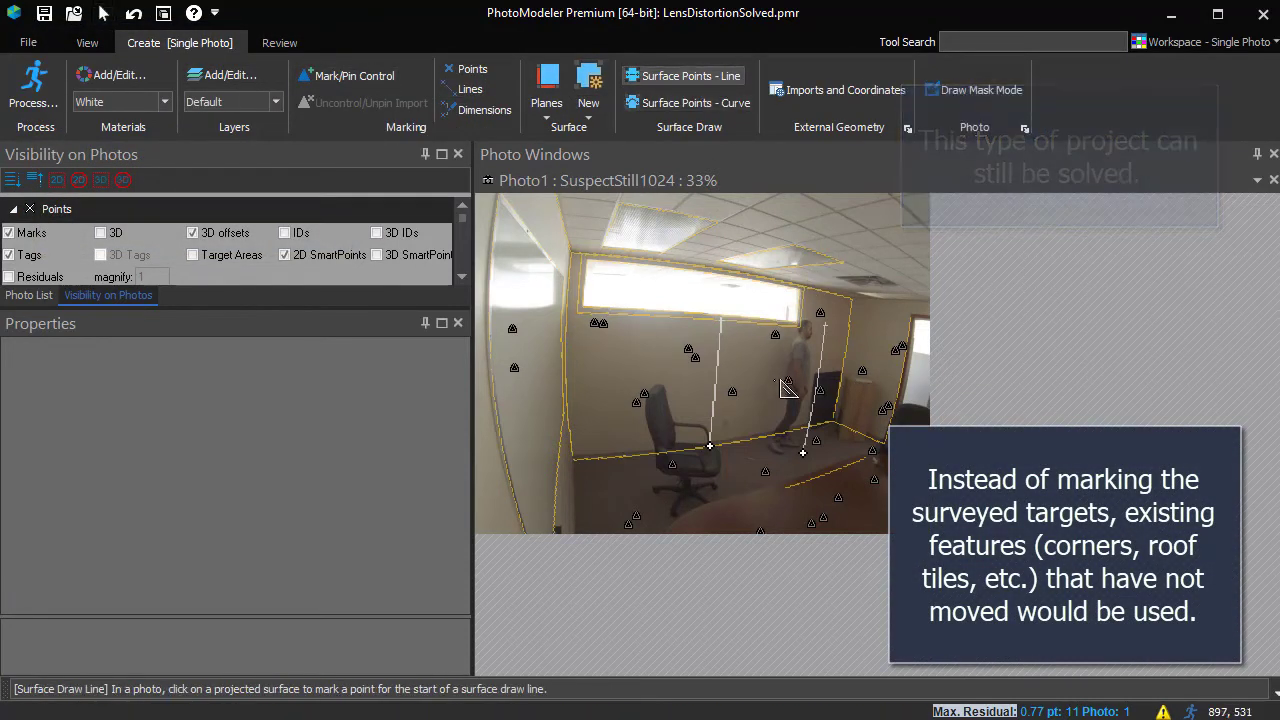
{"action": "scroll", "coordinate": [868, 497], "scroll_direction": "up", "scroll_amount": 3}
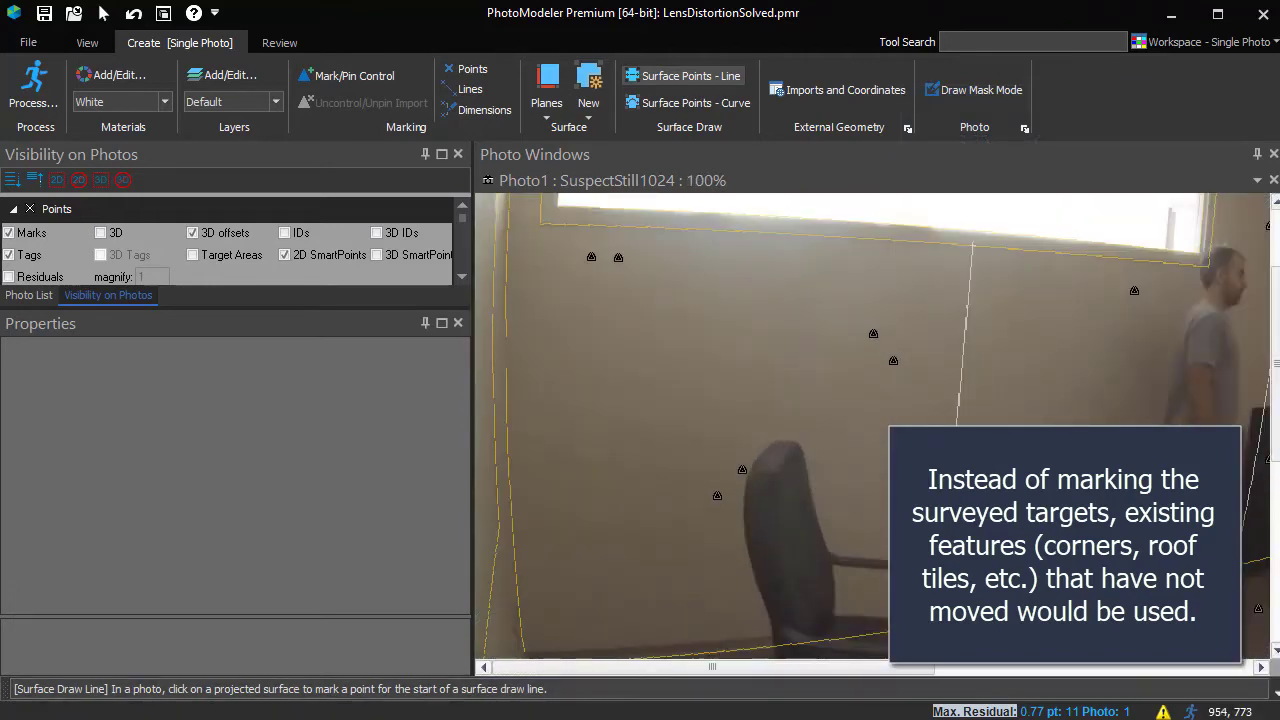
{"action": "scroll", "coordinate": [876, 655], "scroll_direction": "up", "scroll_amount": 2}
{"action": "left_click", "coordinate": [1135, 618]}
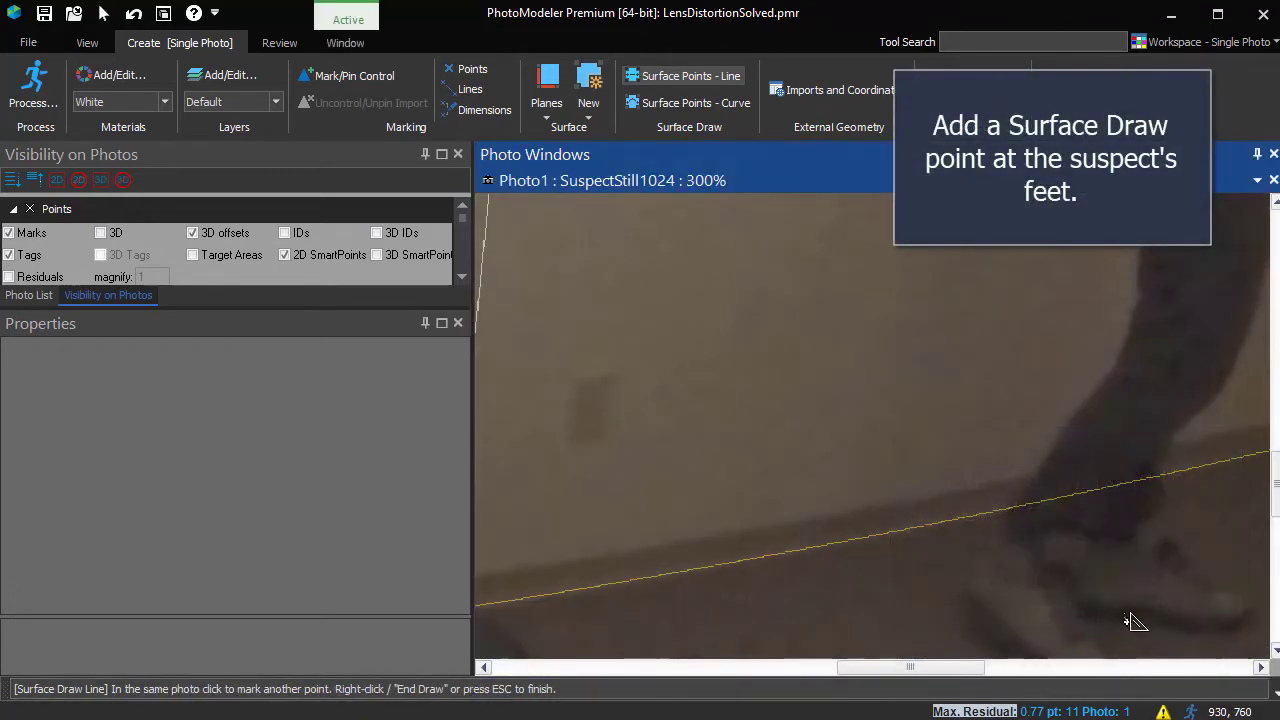
{"action": "scroll", "coordinate": [1128, 612], "scroll_direction": "down", "scroll_amount": 2}
{"action": "left_click", "coordinate": [1160, 583]}
{"action": "scroll", "coordinate": [1077, 517], "scroll_direction": "down", "scroll_amount": 3}
{"action": "scroll", "coordinate": [1068, 511], "scroll_direction": "down", "scroll_amount": 1}
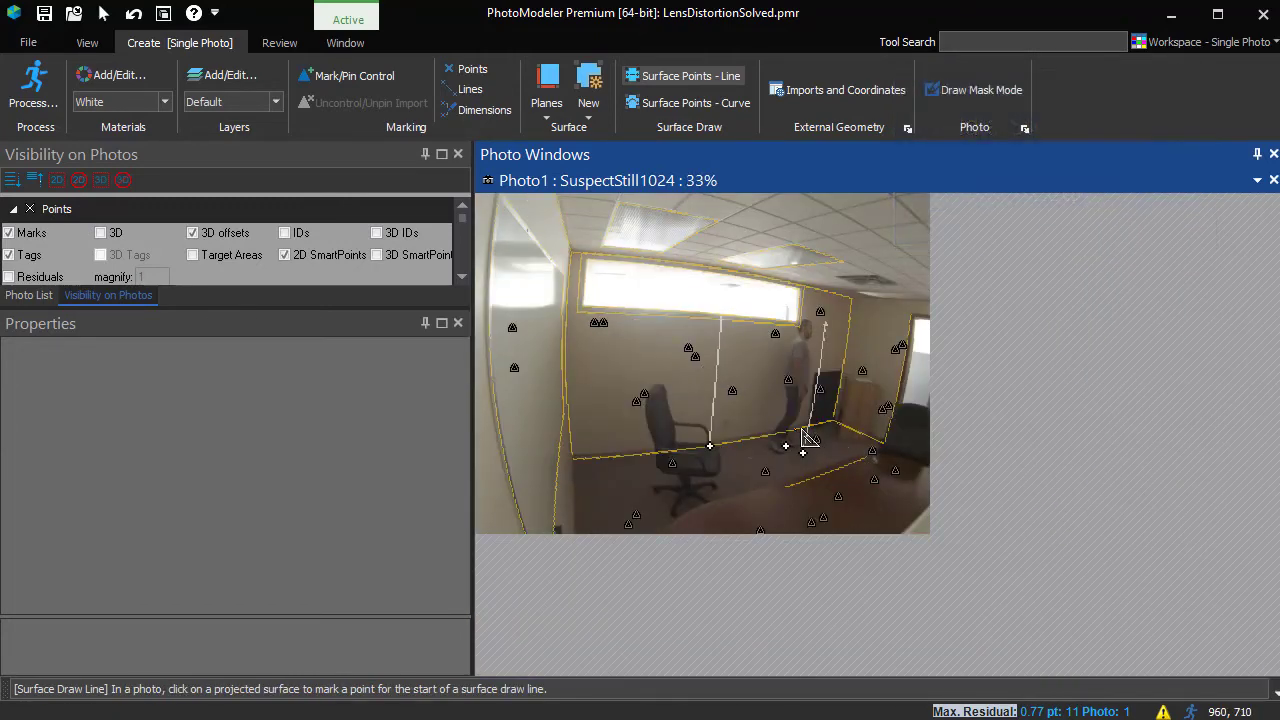
{"action": "left_click", "coordinate": [103, 13]}
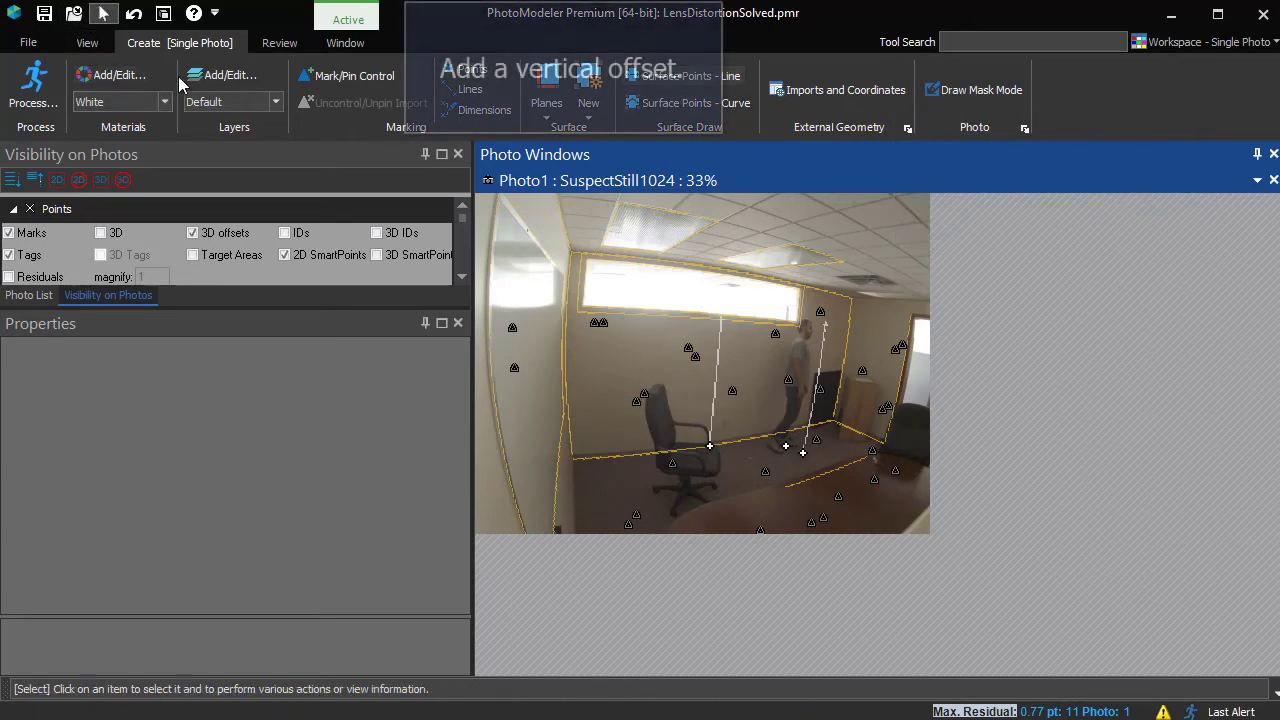
Give suspect foot point 35 a Z axis offset of 1.9 m
{"action": "left_click", "coordinate": [787, 447]}
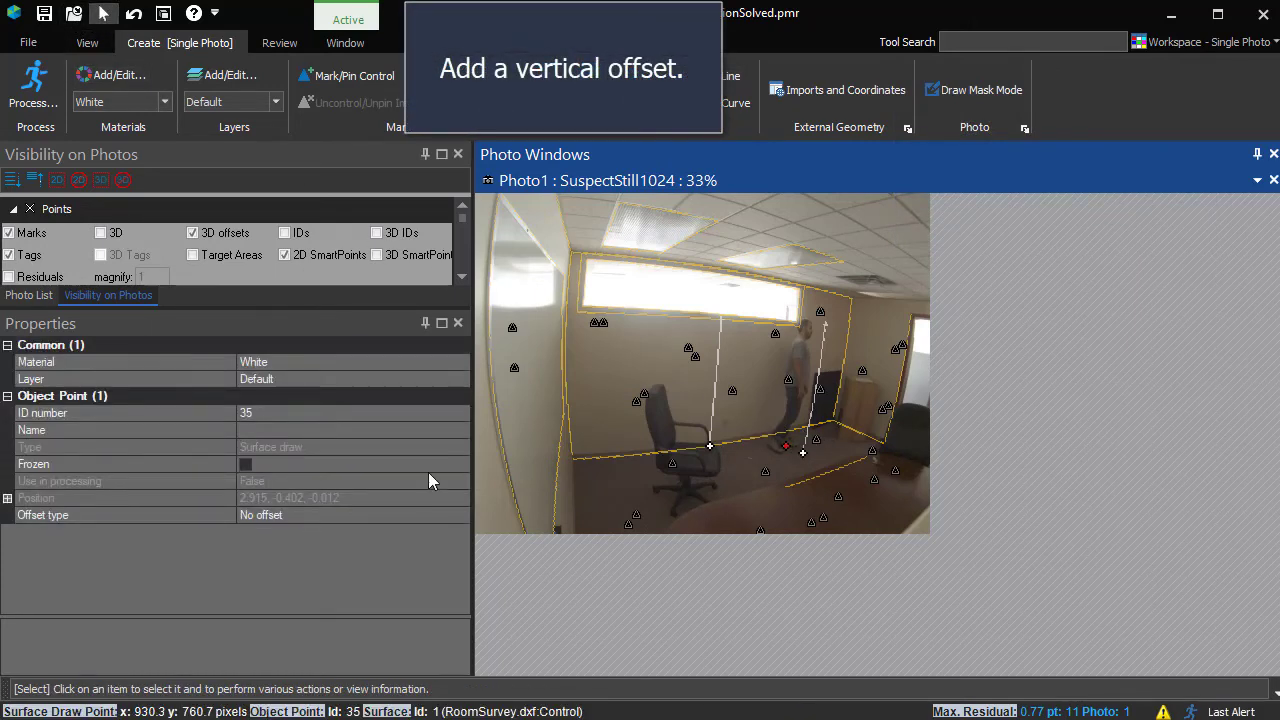
{"action": "left_click", "coordinate": [406, 513]}
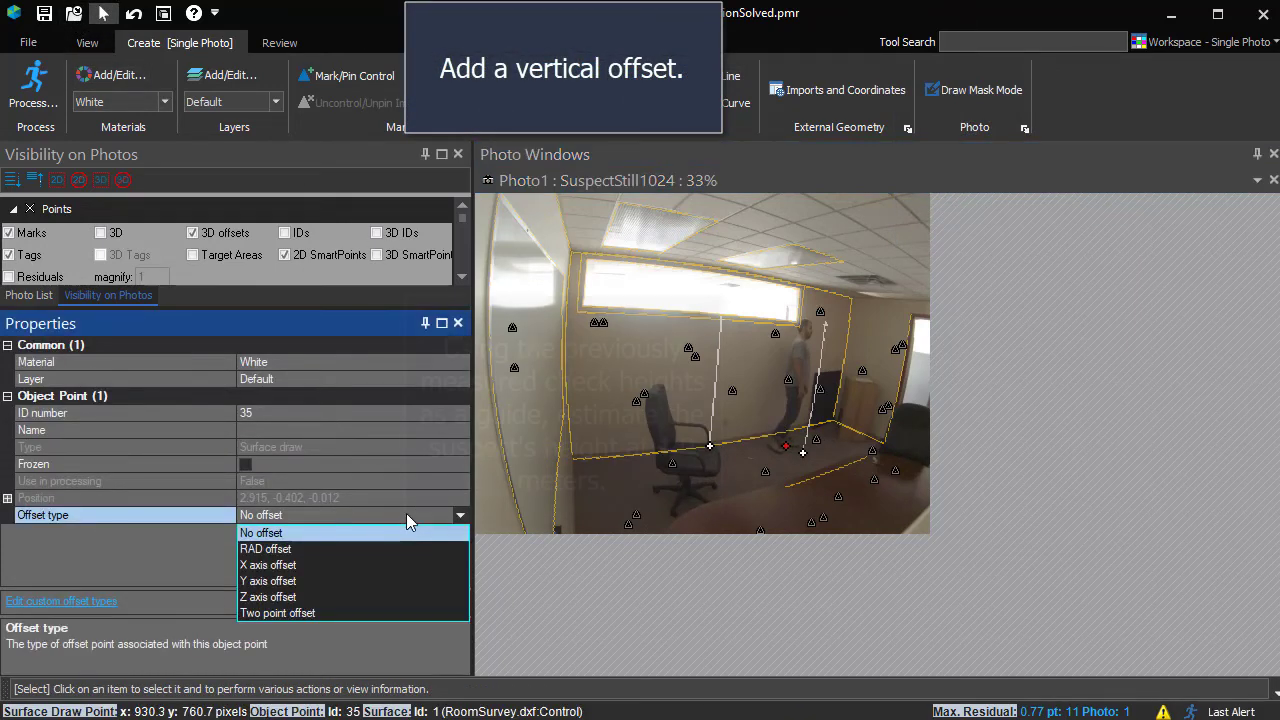
{"action": "left_click", "coordinate": [277, 590]}
{"action": "left_click", "coordinate": [285, 548]}
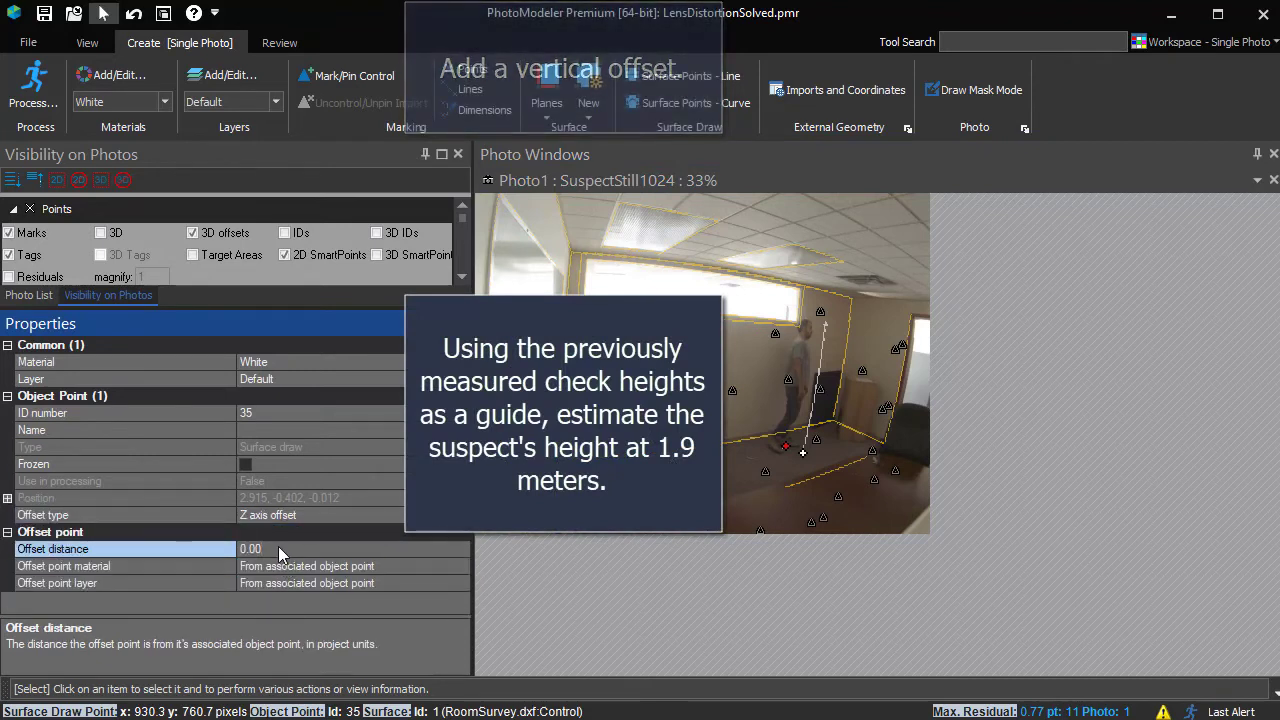
{"action": "type", "text": "1.9"}
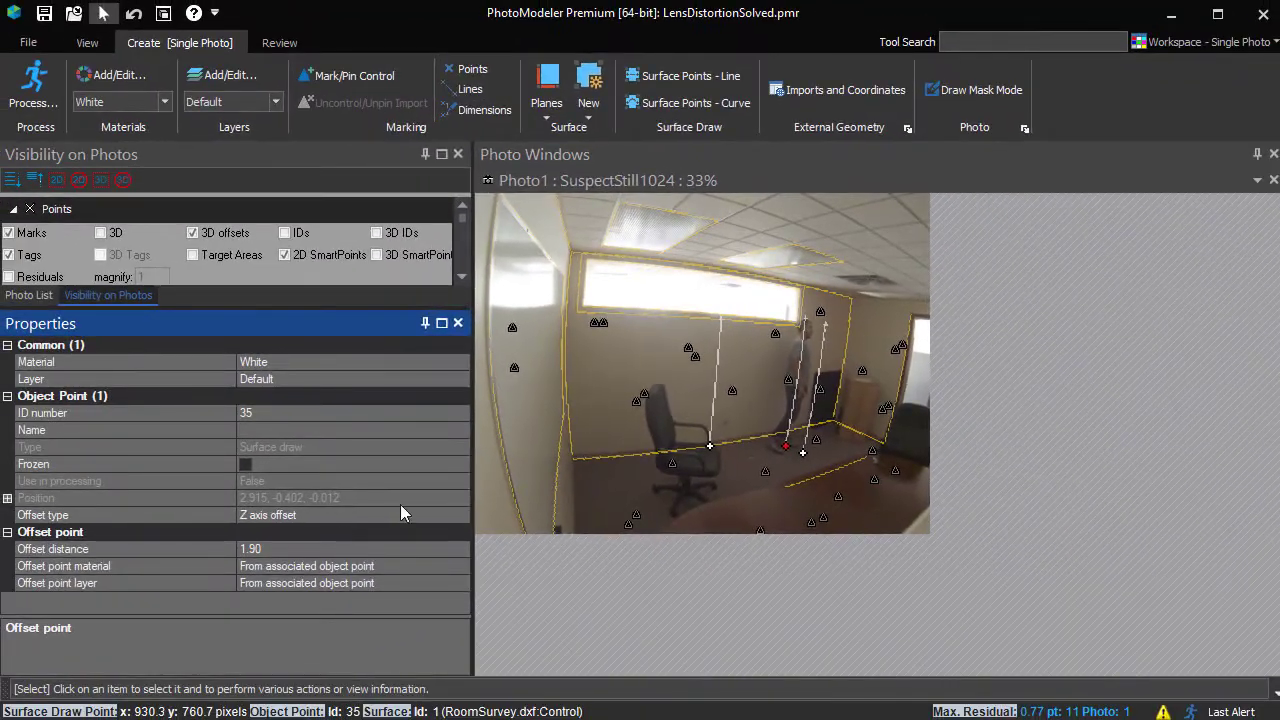
{"action": "scroll", "coordinate": [820, 348], "scroll_direction": "up", "scroll_amount": 1}
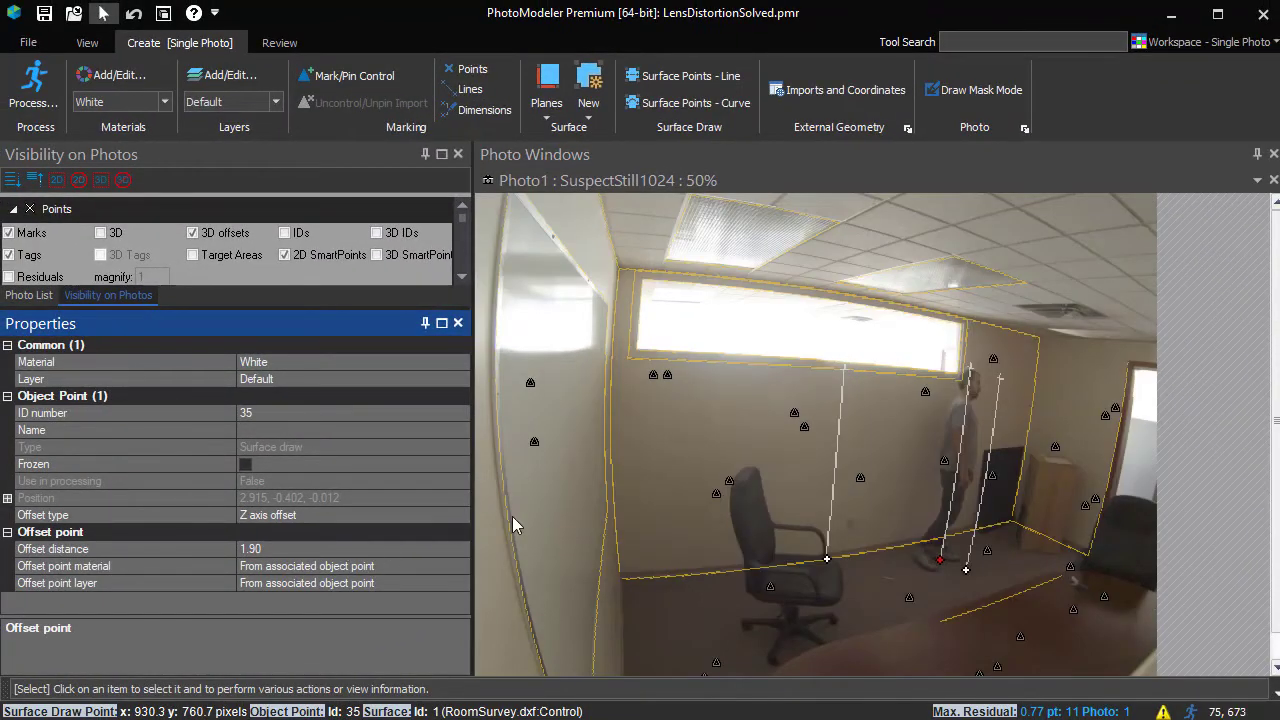
Refine point 35's offset distance to 1.88 m so the line reaches the suspect's head
{"action": "left_click", "coordinate": [284, 549]}
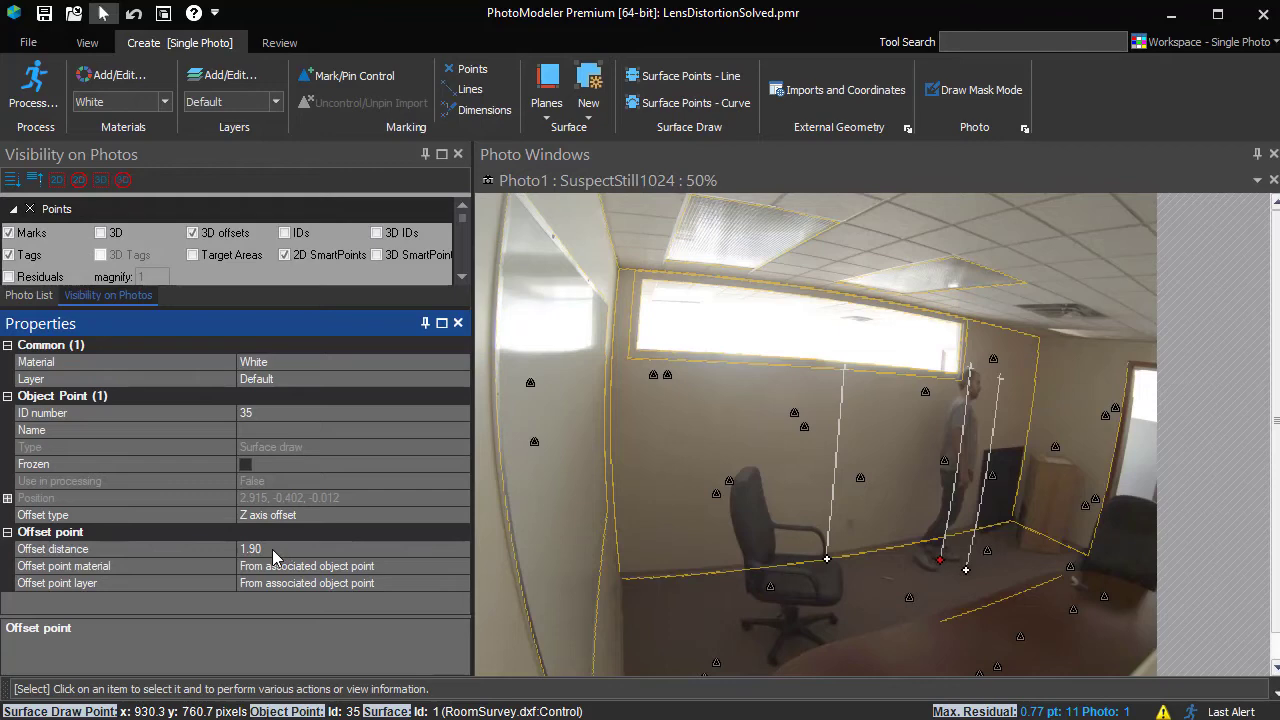
{"action": "left_click", "coordinate": [272, 549]}
{"action": "key", "text": "BackSpace"}
{"action": "key", "text": "BackSpace"}
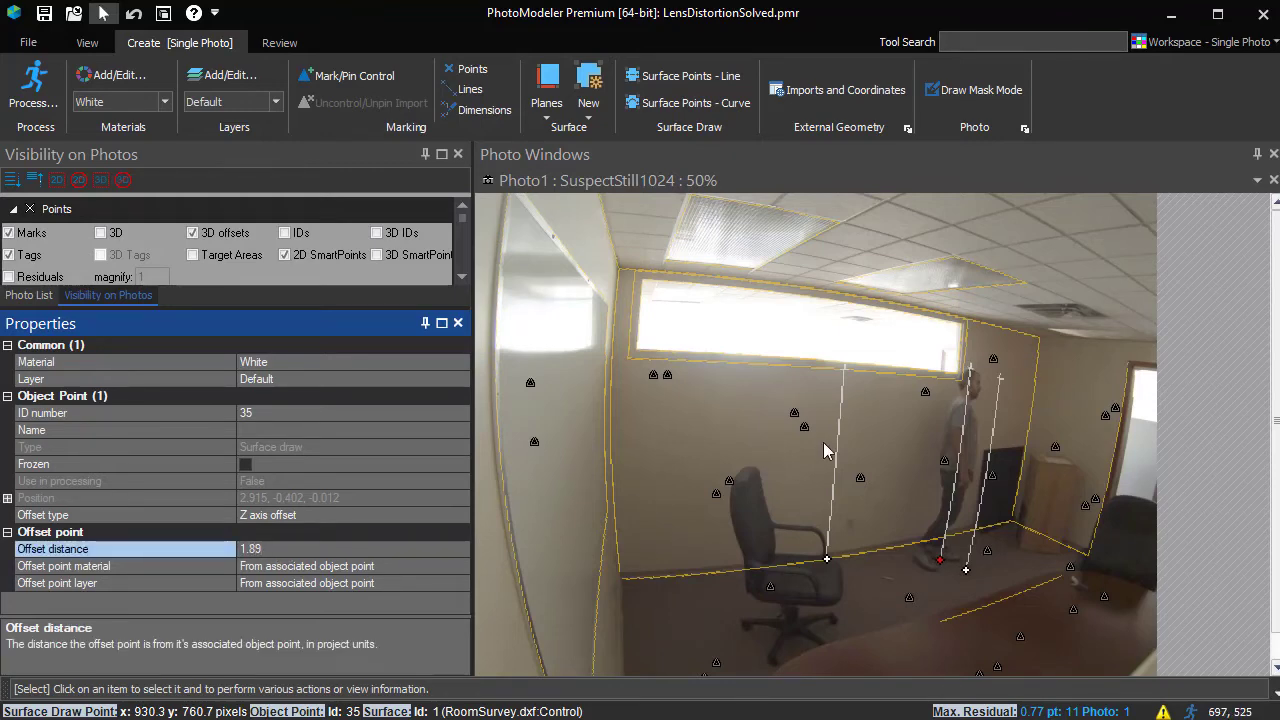
{"action": "scroll", "coordinate": [1048, 380], "scroll_direction": "up", "scroll_amount": 1}
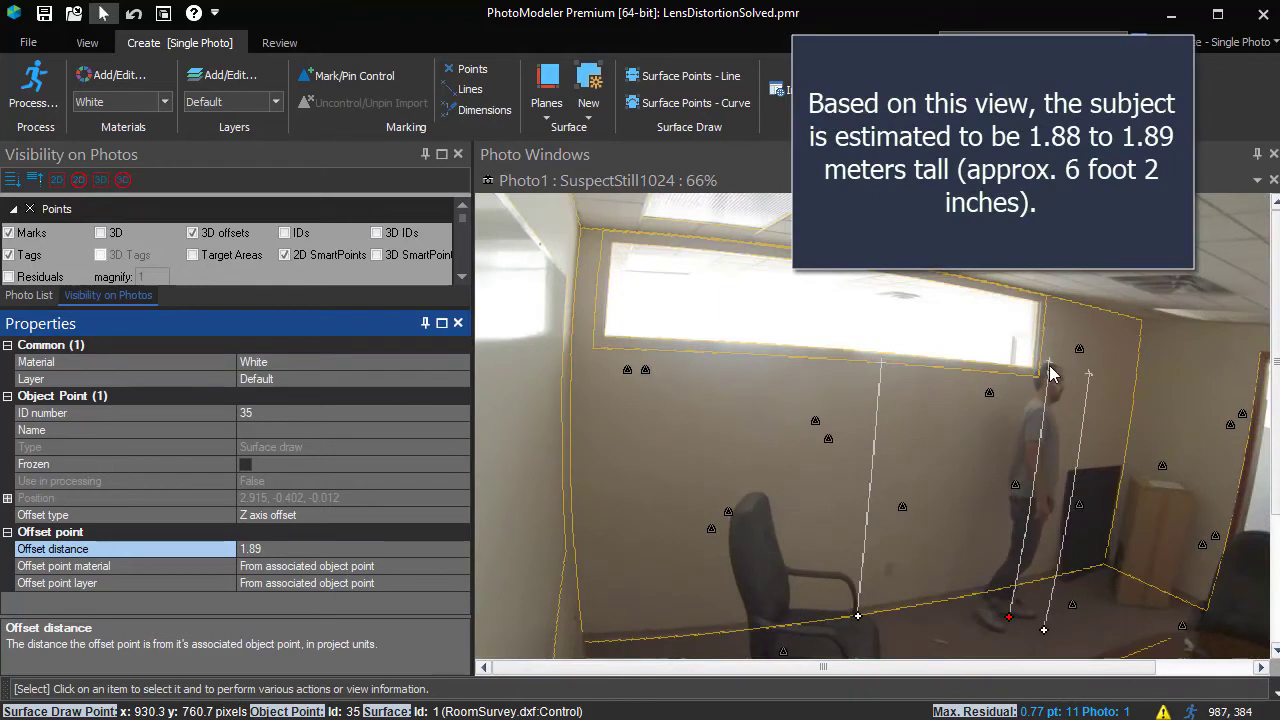
{"action": "type", "text": "89"}
{"action": "key", "text": "BackSpace"}
{"action": "type", "text": "8"}
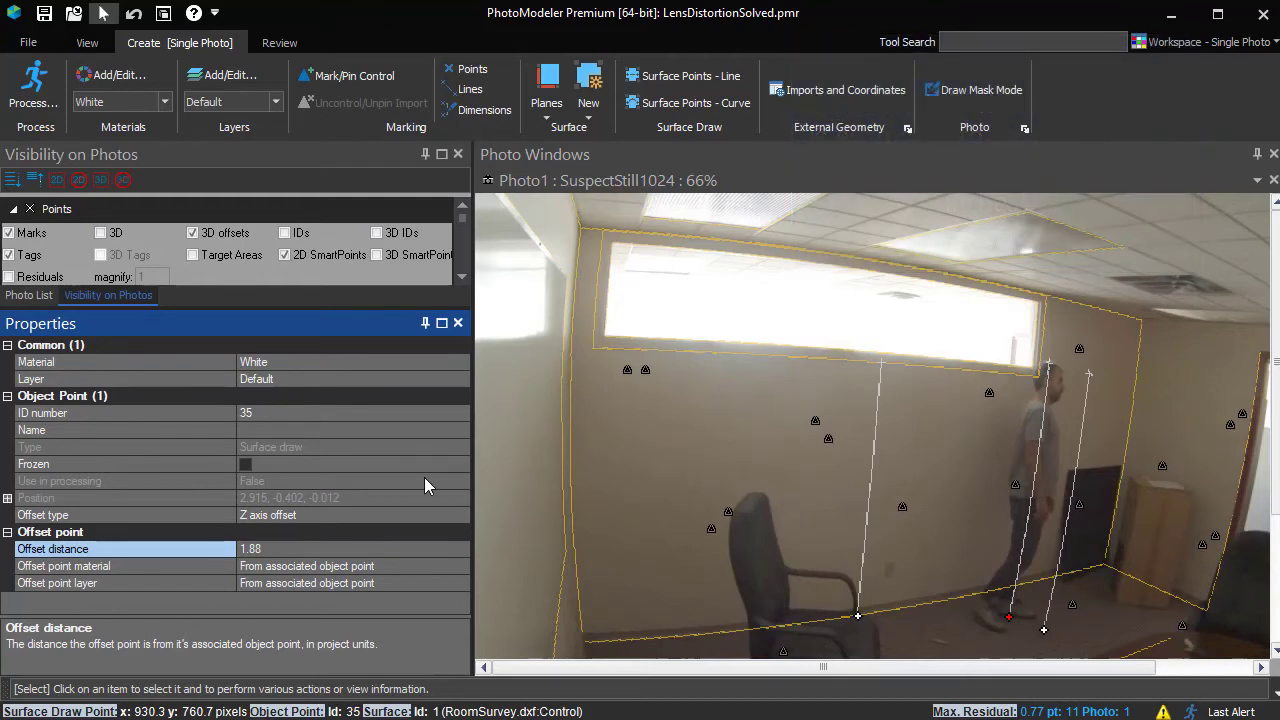
Open a 3D view beside the photo and pan the photo toward the suspect and box
{"action": "left_click", "coordinate": [163, 13]}
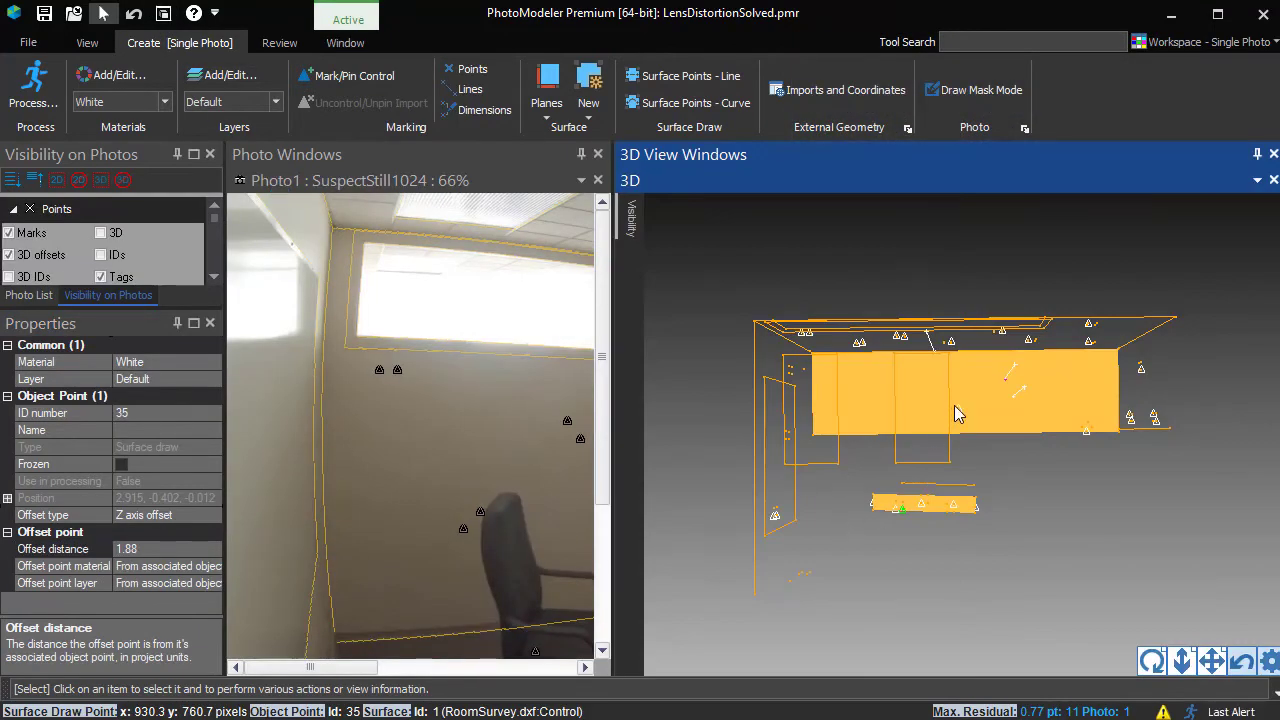
{"action": "left_click_drag", "start_coordinate": [954, 405], "coordinate": [1030, 533]}
{"action": "left_click_drag", "start_coordinate": [614, 501], "coordinate": [890, 501]}
{"action": "scroll", "coordinate": [773, 585], "scroll_direction": "up", "scroll_amount": 1}
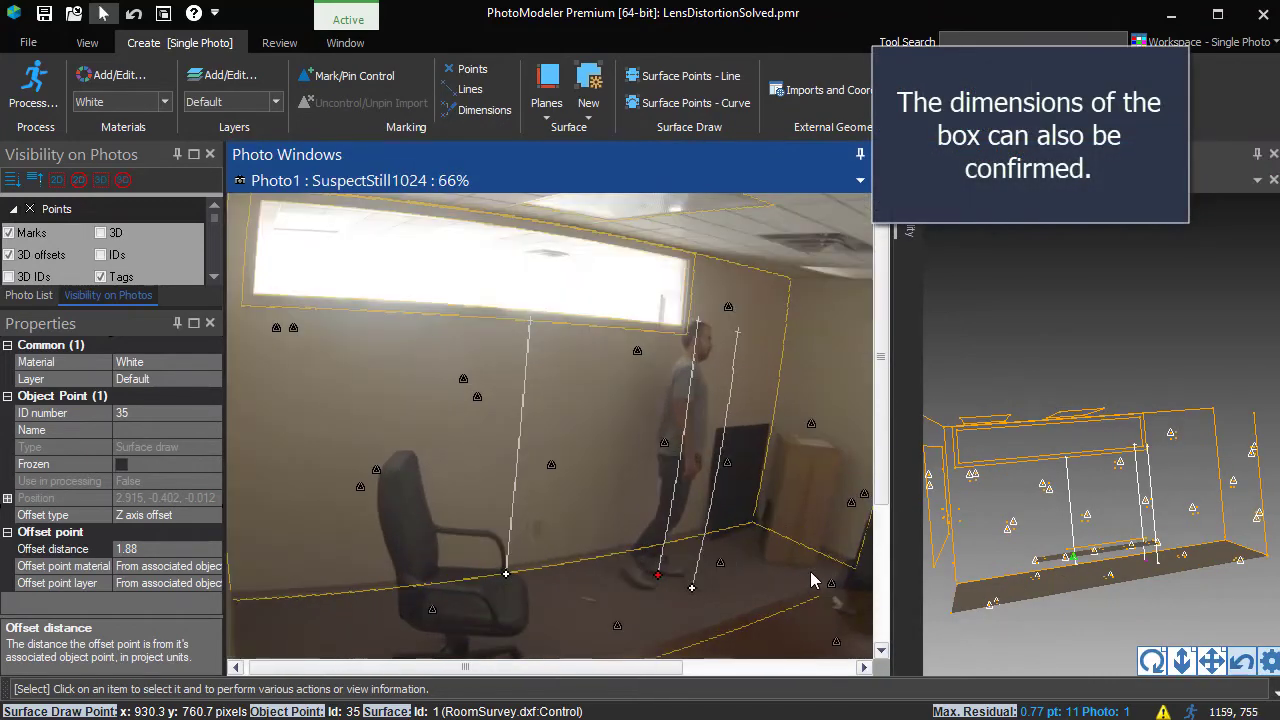
{"action": "scroll", "coordinate": [806, 571], "scroll_direction": "up", "scroll_amount": 1}
{"action": "middle_click_drag", "start_coordinate": [806, 571], "coordinate": [710, 555]}
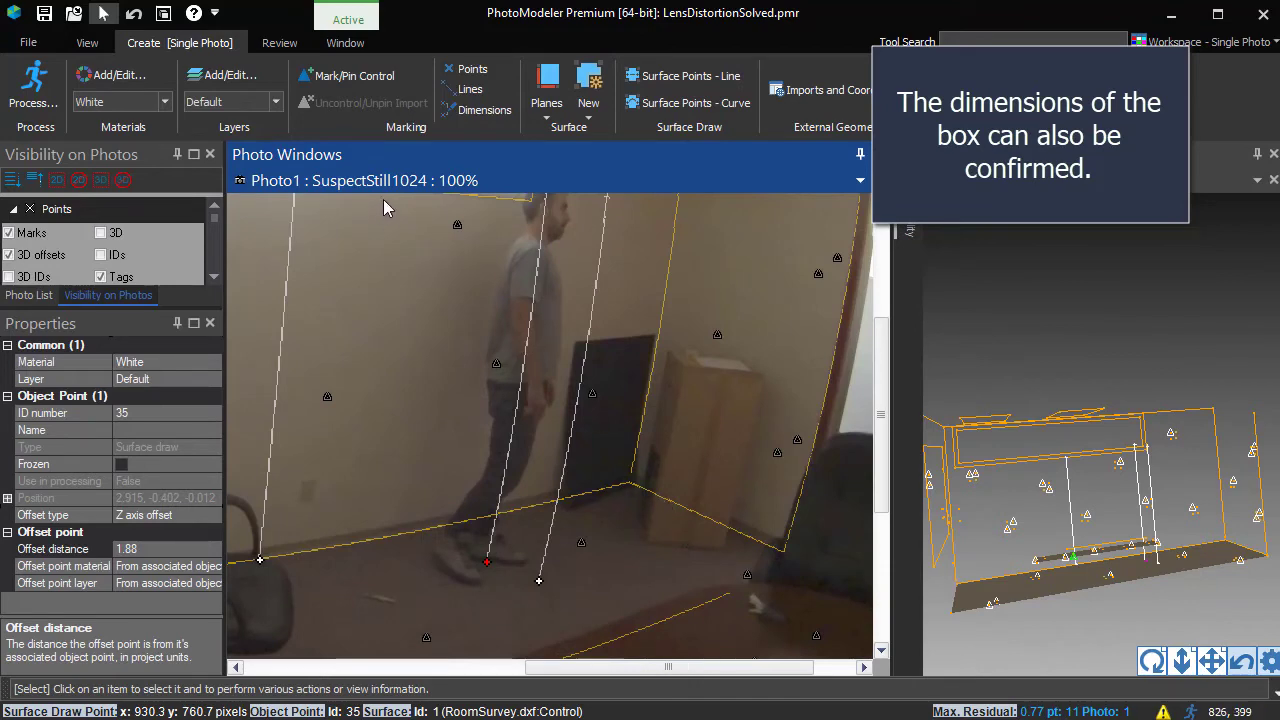
Place a surface point on the floor at the box's base
{"action": "left_click", "coordinate": [690, 76]}
{"action": "scroll", "coordinate": [672, 551], "scroll_direction": "up", "scroll_amount": 2}
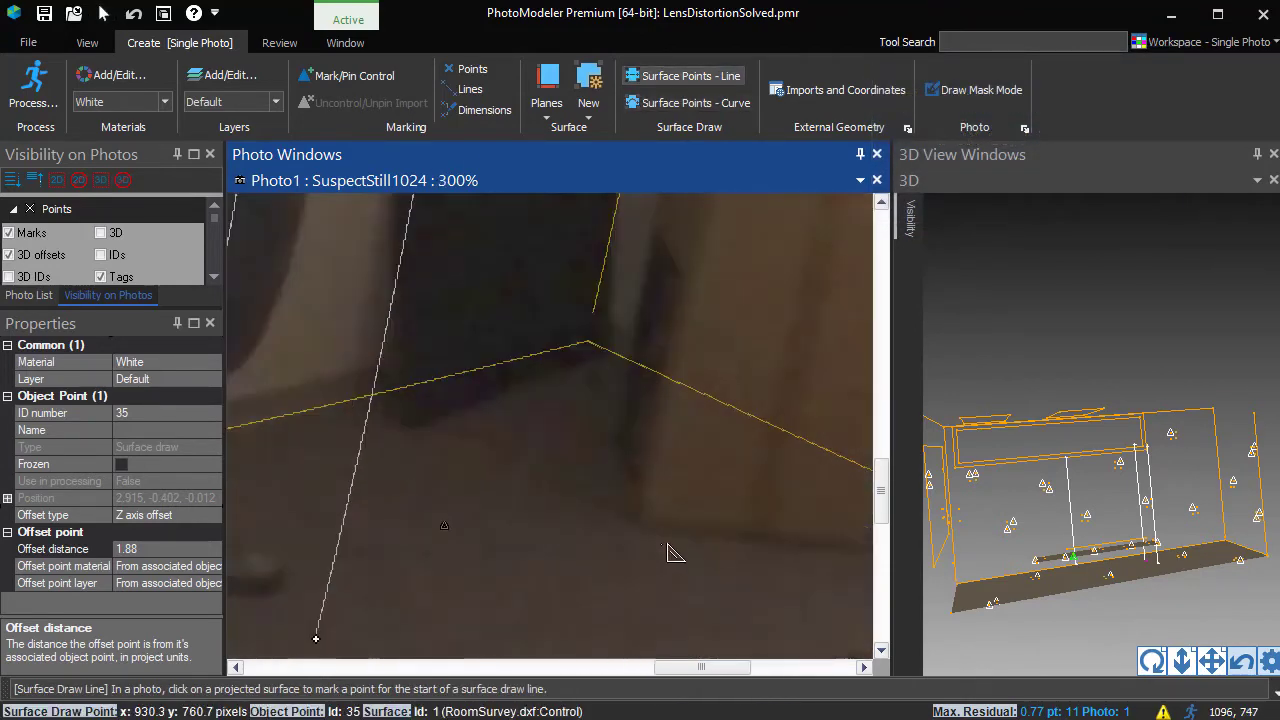
{"action": "scroll", "coordinate": [672, 551], "scroll_direction": "up", "scroll_amount": 1}
{"action": "left_click", "coordinate": [632, 521]}
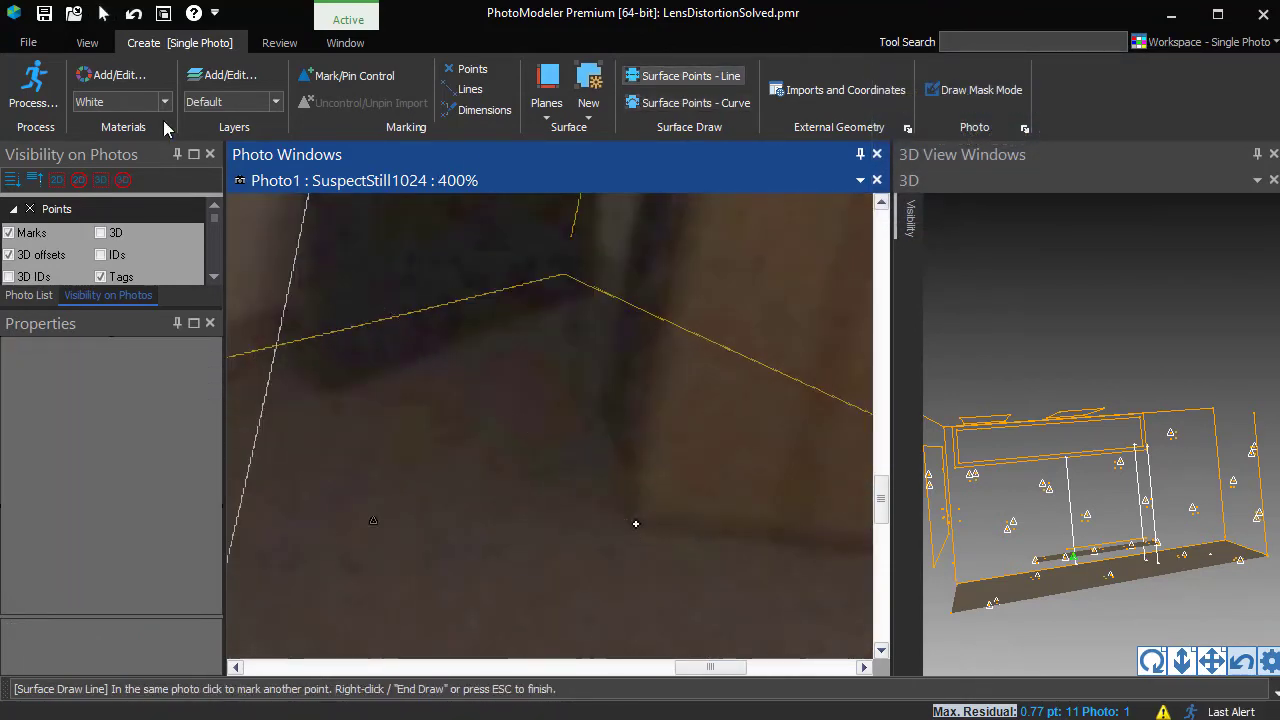
{"action": "left_click", "coordinate": [103, 13]}
Give box-base point 36 a Z axis offset of 1.03 m
{"action": "left_click", "coordinate": [636, 524]}
{"action": "left_click", "coordinate": [203, 517]}
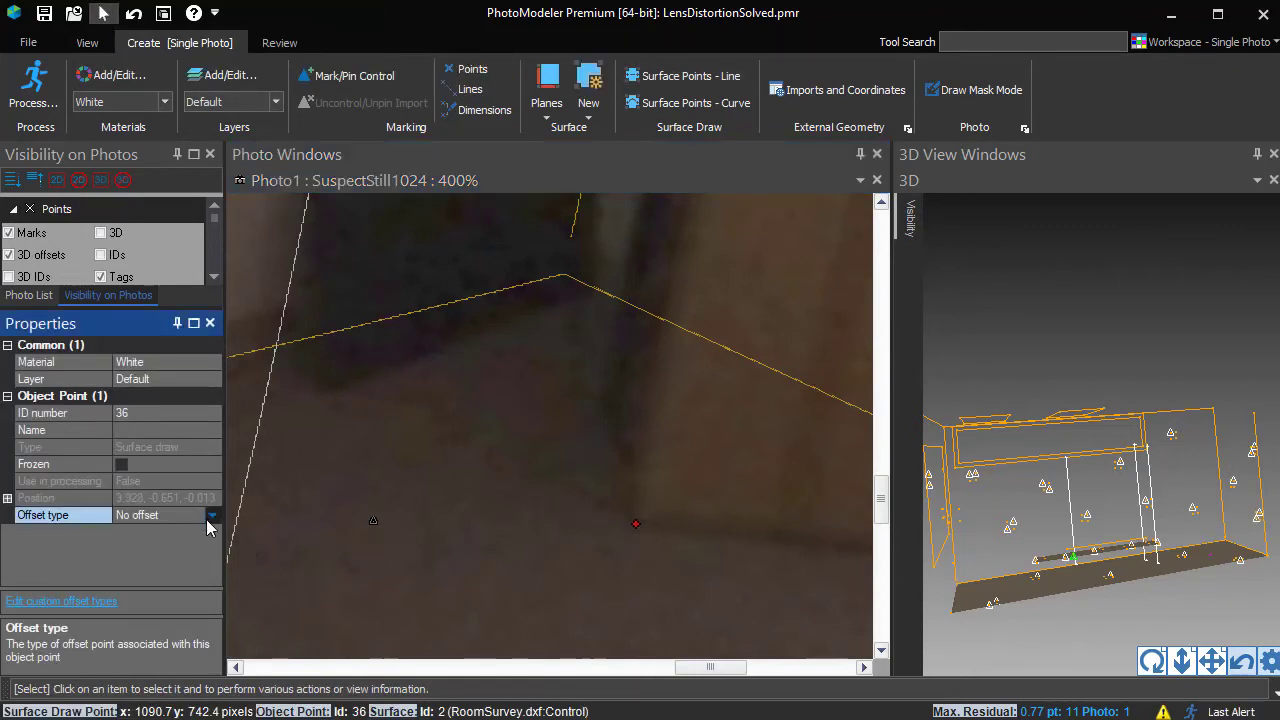
{"action": "left_click", "coordinate": [210, 518]}
{"action": "left_click", "coordinate": [170, 594]}
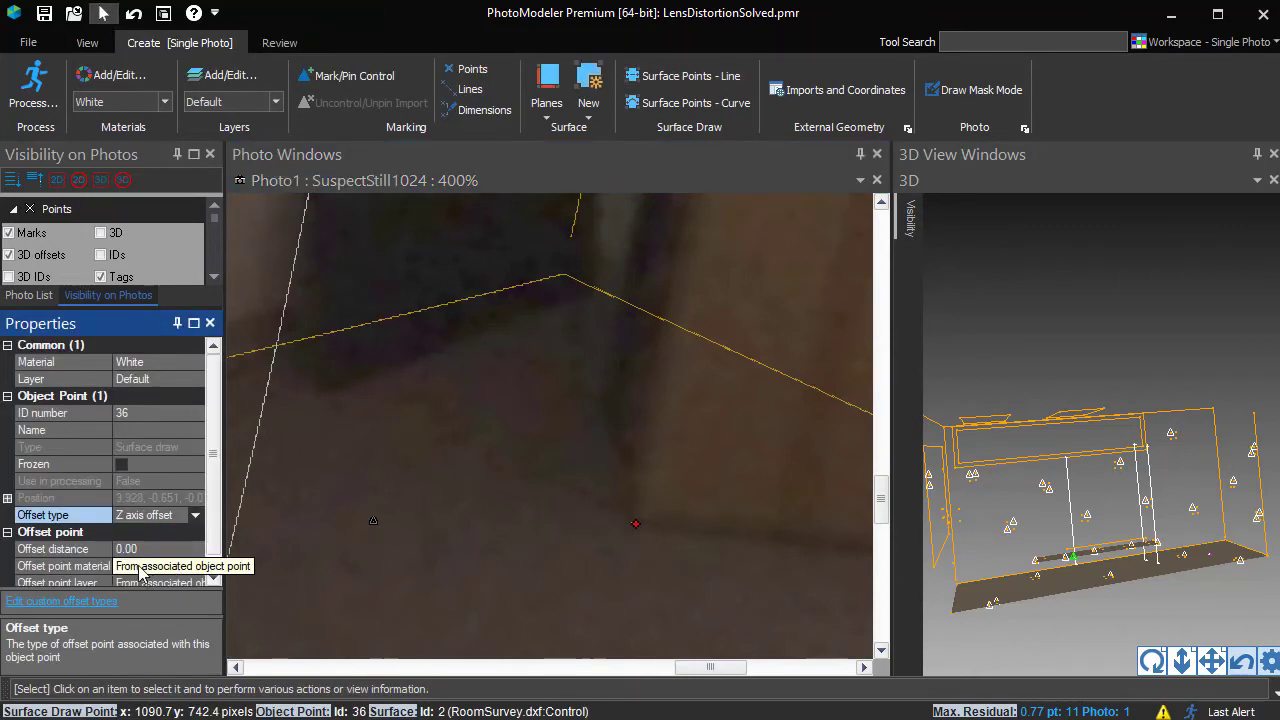
{"action": "left_click", "coordinate": [79, 550]}
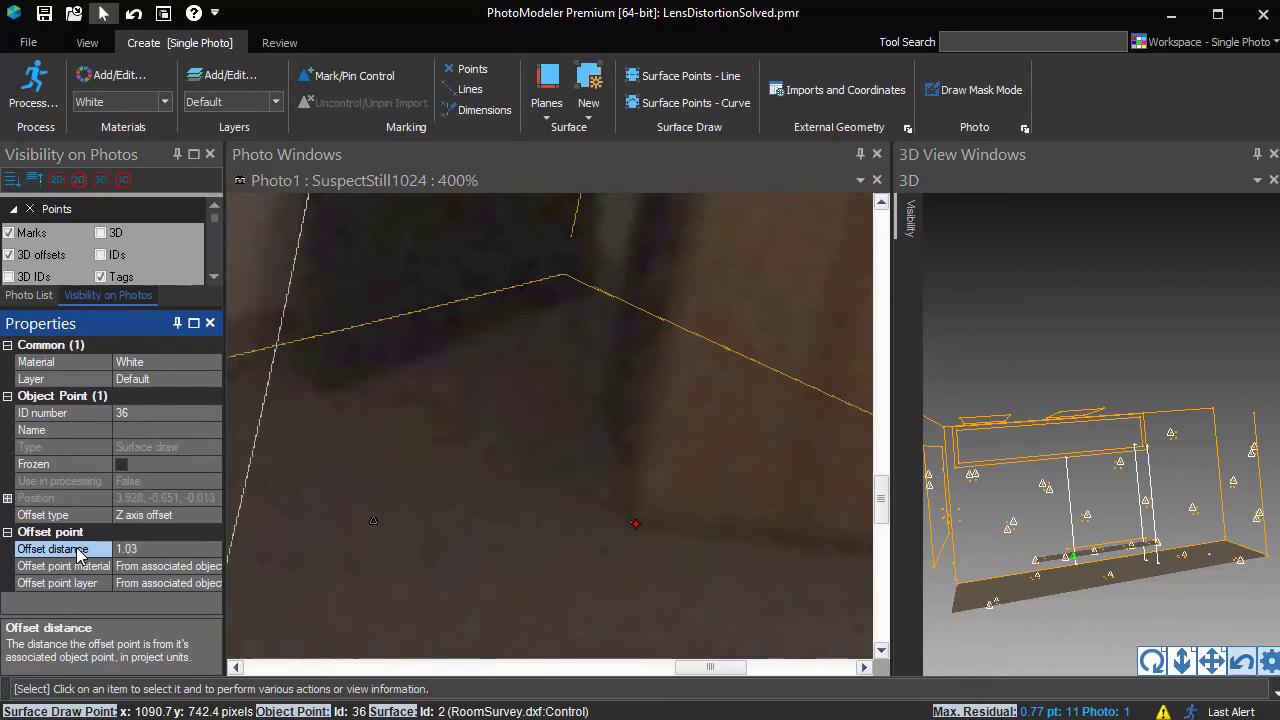
{"action": "scroll", "coordinate": [532, 458], "scroll_direction": "down", "scroll_amount": 4}
{"action": "scroll", "coordinate": [718, 340], "scroll_direction": "up", "scroll_amount": 3}
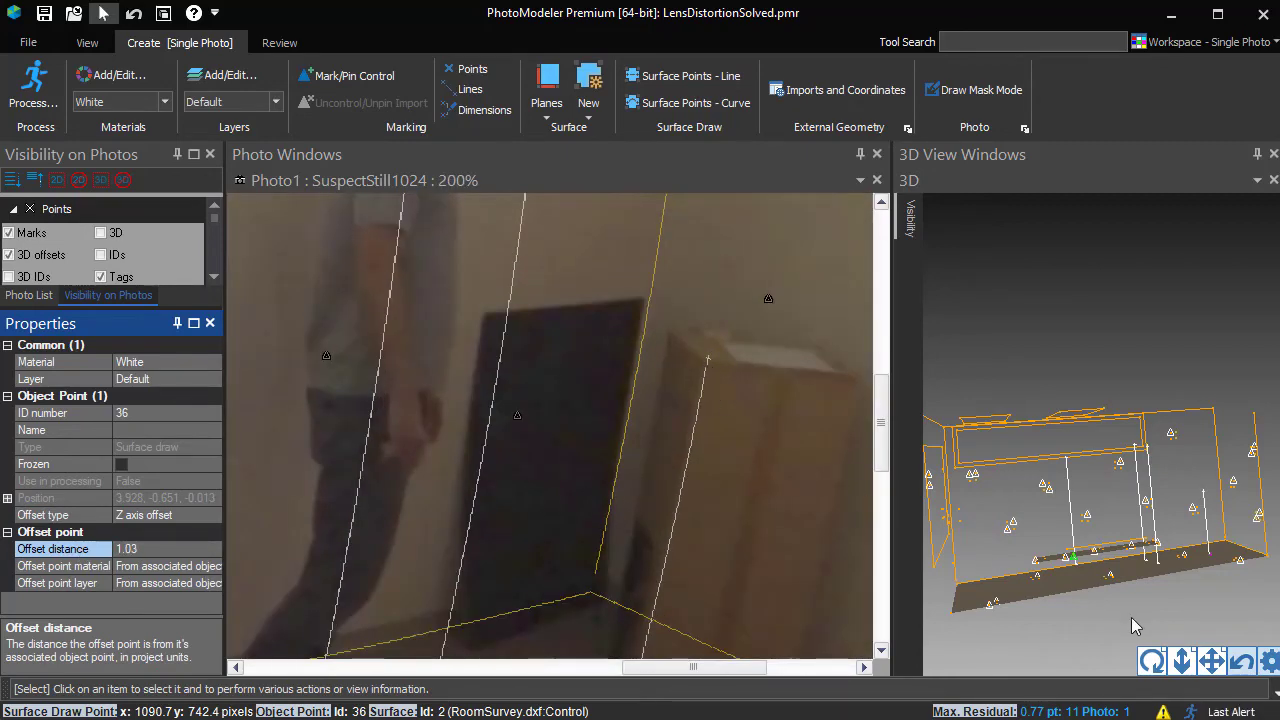
Inspect the 1.03 m box height line in 3D and zoom the photo out to 66%
{"action": "left_click", "coordinate": [1206, 546]}
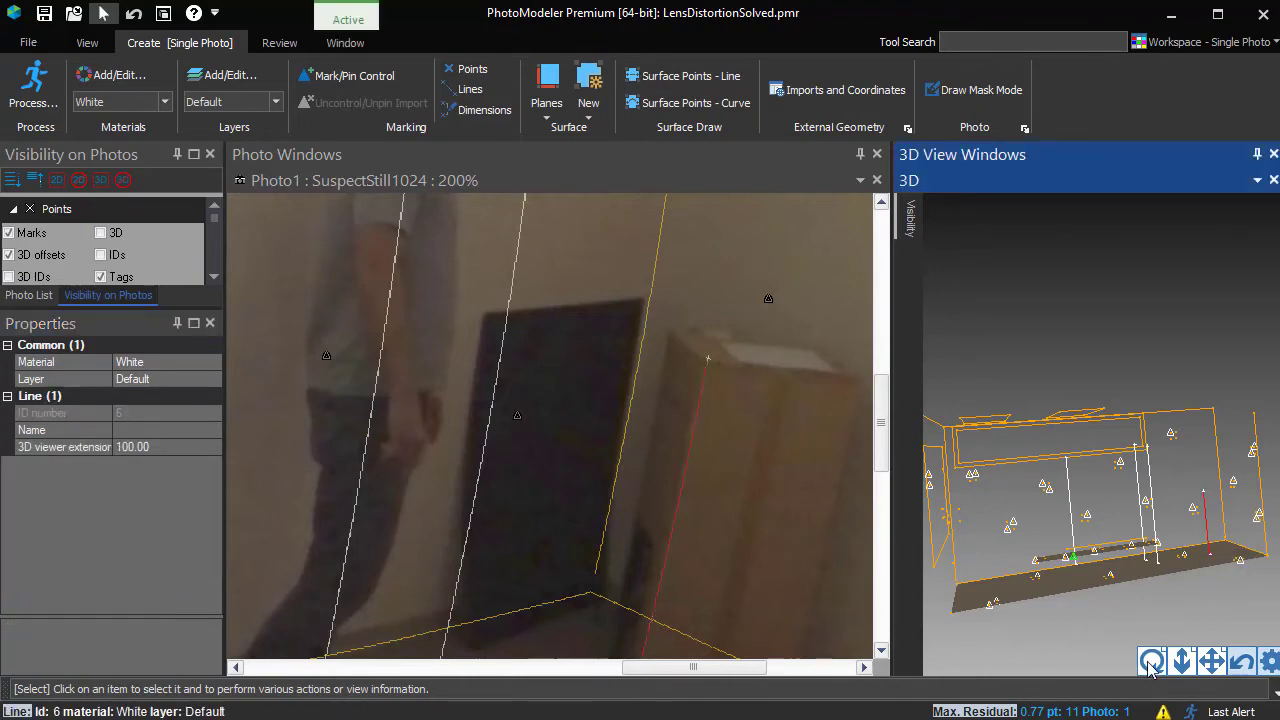
{"action": "left_click_drag", "start_coordinate": [1206, 546], "coordinate": [1030, 554]}
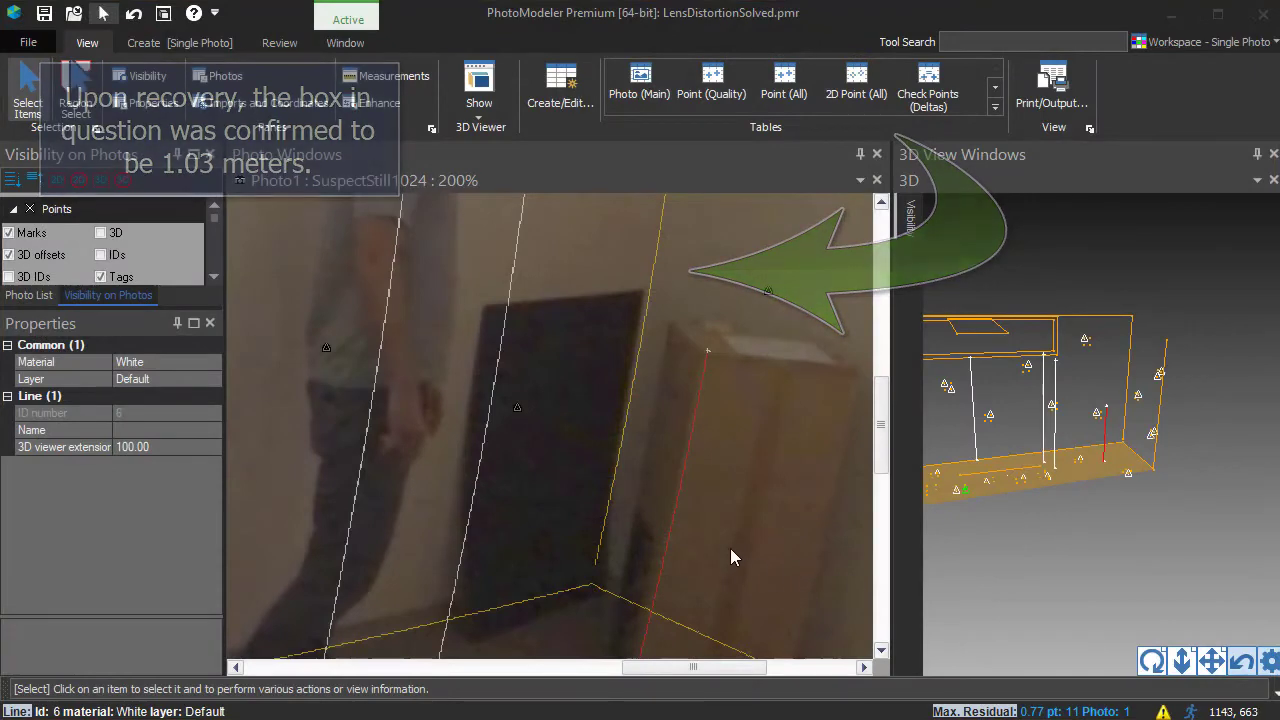
{"action": "scroll", "coordinate": [727, 547], "scroll_direction": "down", "scroll_amount": 1}
{"action": "scroll", "coordinate": [726, 547], "scroll_direction": "down", "scroll_amount": 1}
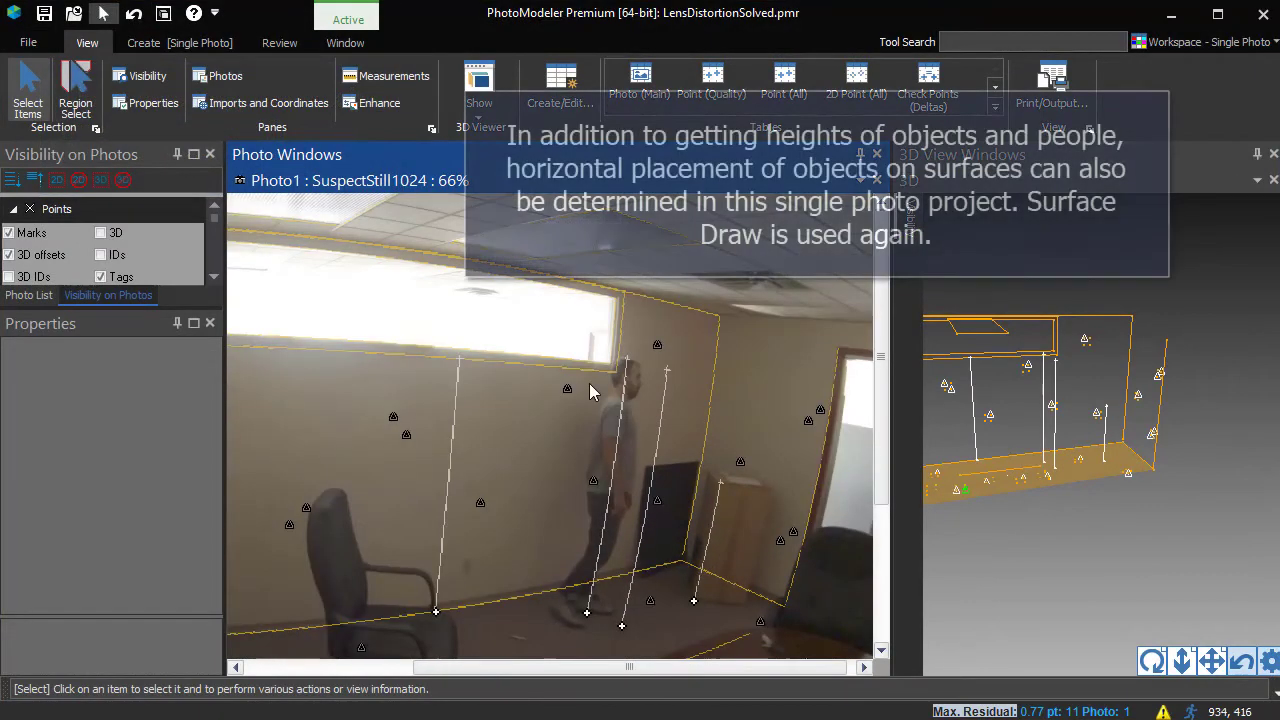
Surface-draw two floor lines from the box's front corner along its width and depth
{"action": "left_click", "coordinate": [145, 43]}
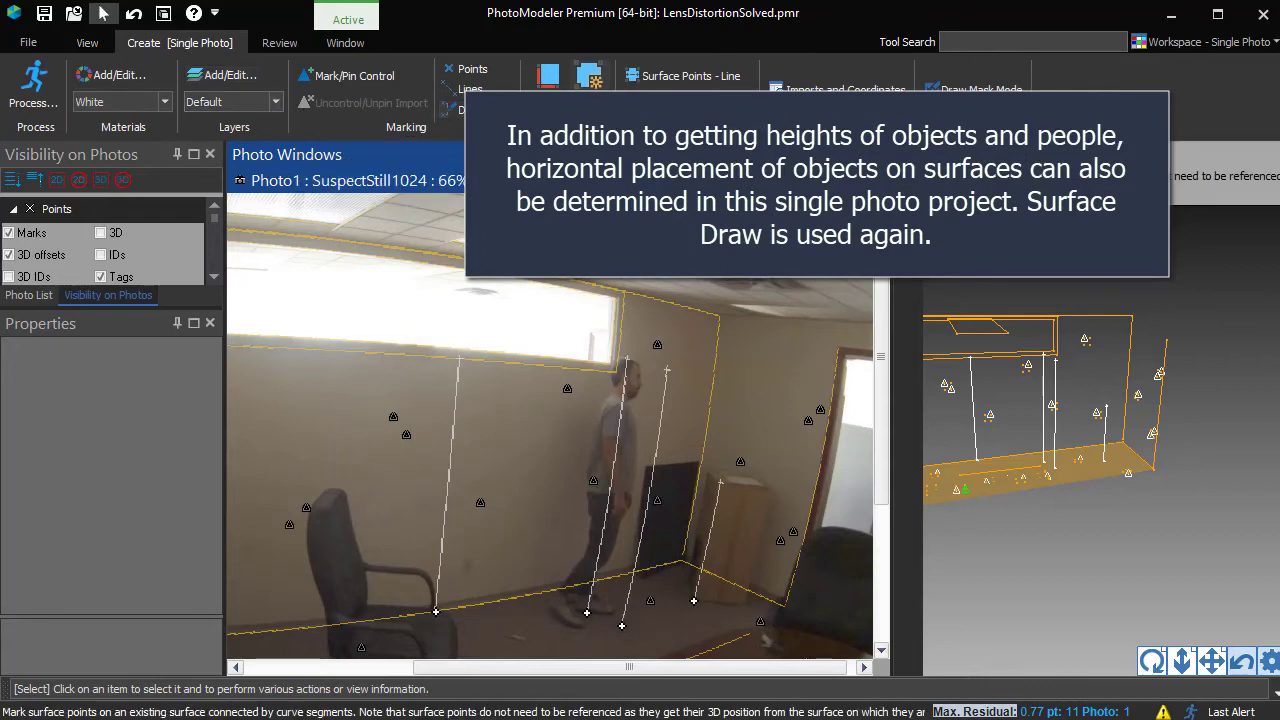
{"action": "left_click", "coordinate": [683, 76]}
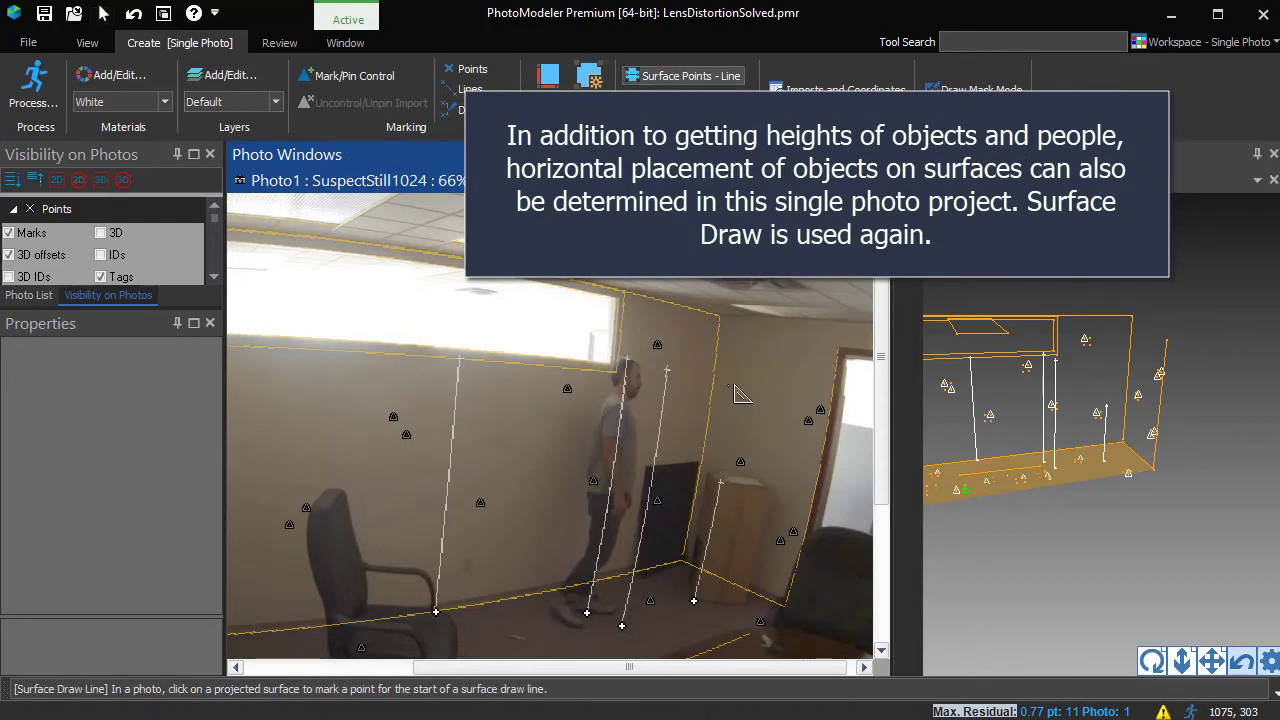
{"action": "left_click", "coordinate": [694, 600]}
{"action": "scroll", "coordinate": [735, 606], "scroll_direction": "up", "scroll_amount": 2}
{"action": "scroll", "coordinate": [770, 610], "scroll_direction": "up", "scroll_amount": 2}
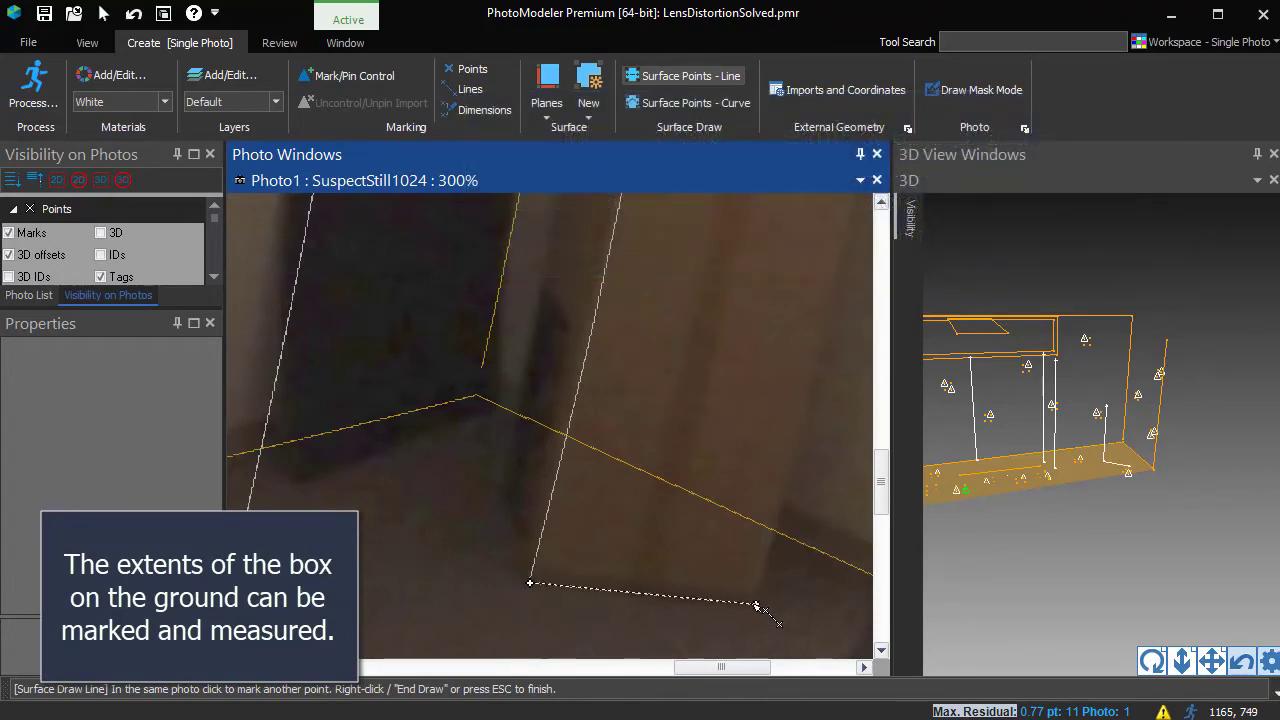
{"action": "left_click", "coordinate": [717, 593]}
{"action": "left_click", "coordinate": [530, 585]}
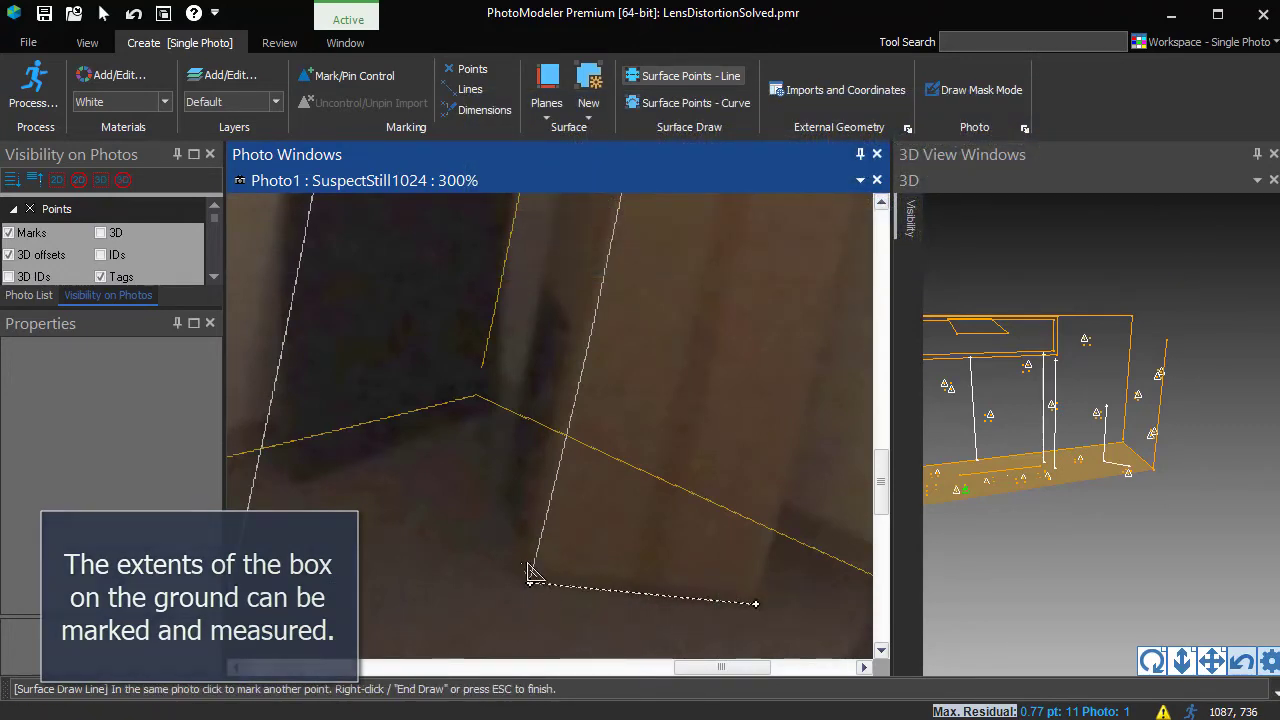
{"action": "right_click", "coordinate": [513, 500]}
{"action": "left_click", "coordinate": [560, 512]}
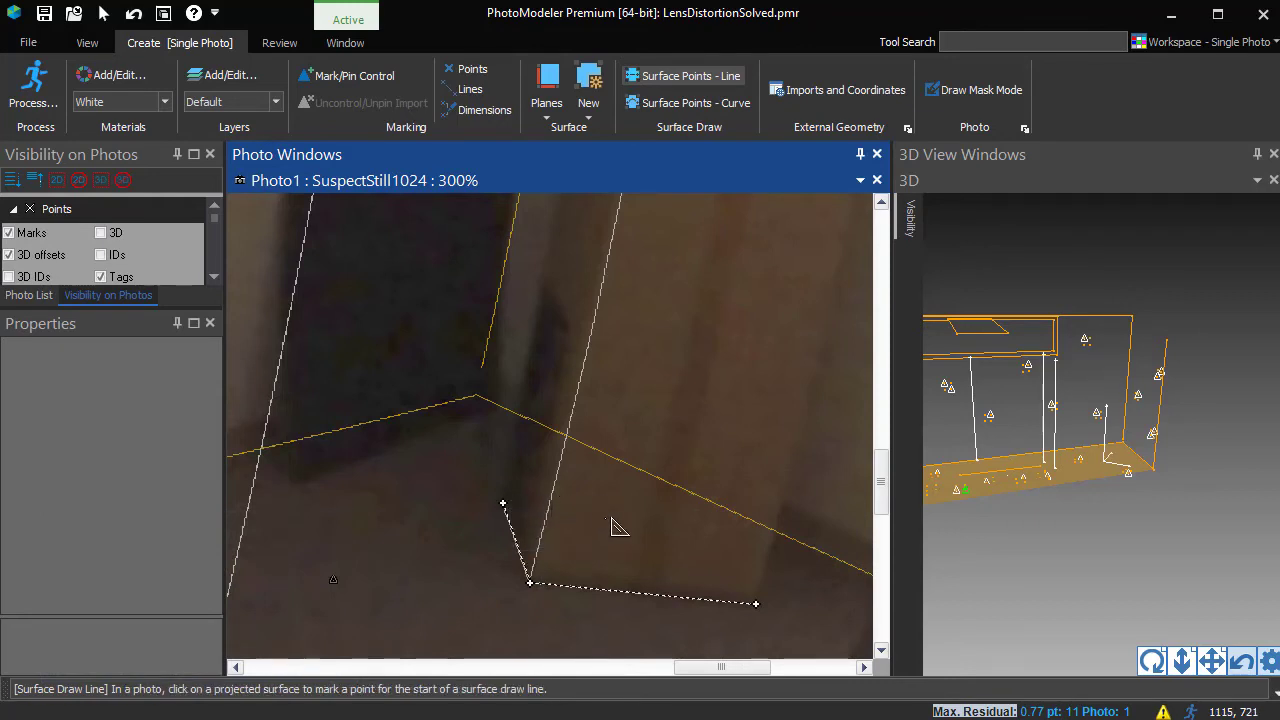
{"action": "scroll", "coordinate": [619, 527], "scroll_direction": "down", "scroll_amount": 1}
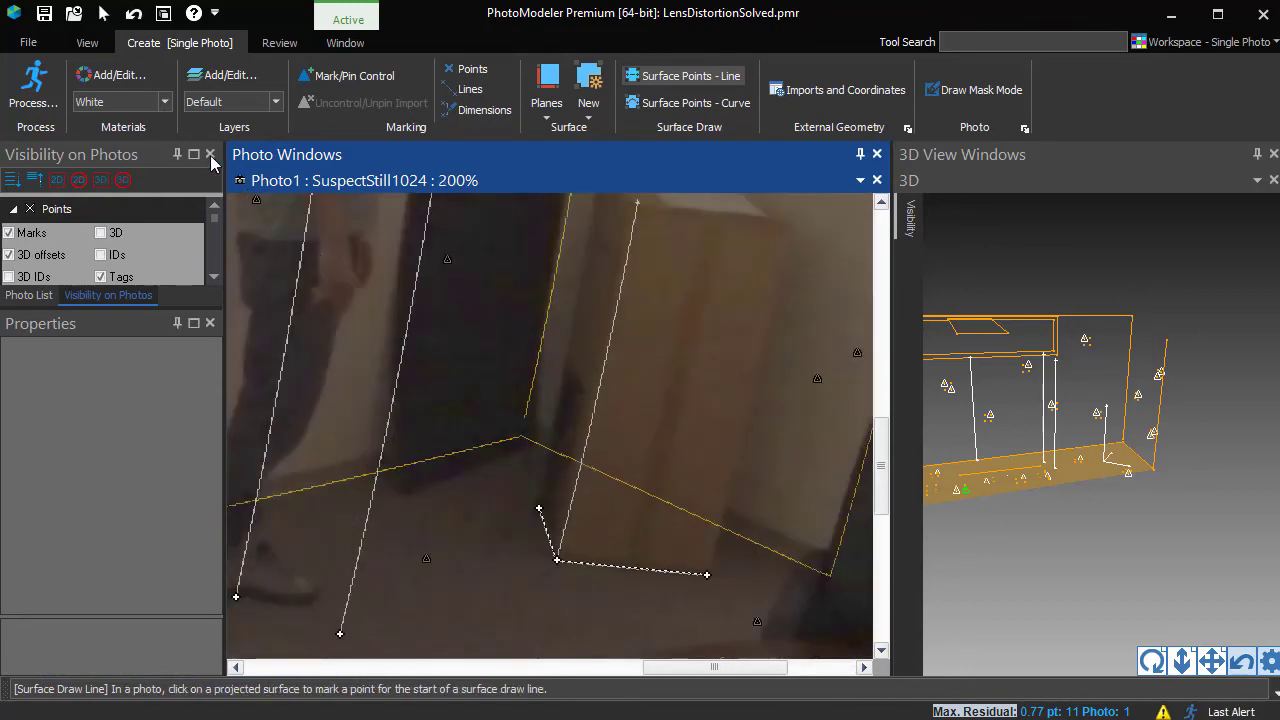
{"action": "left_click", "coordinate": [103, 13]}
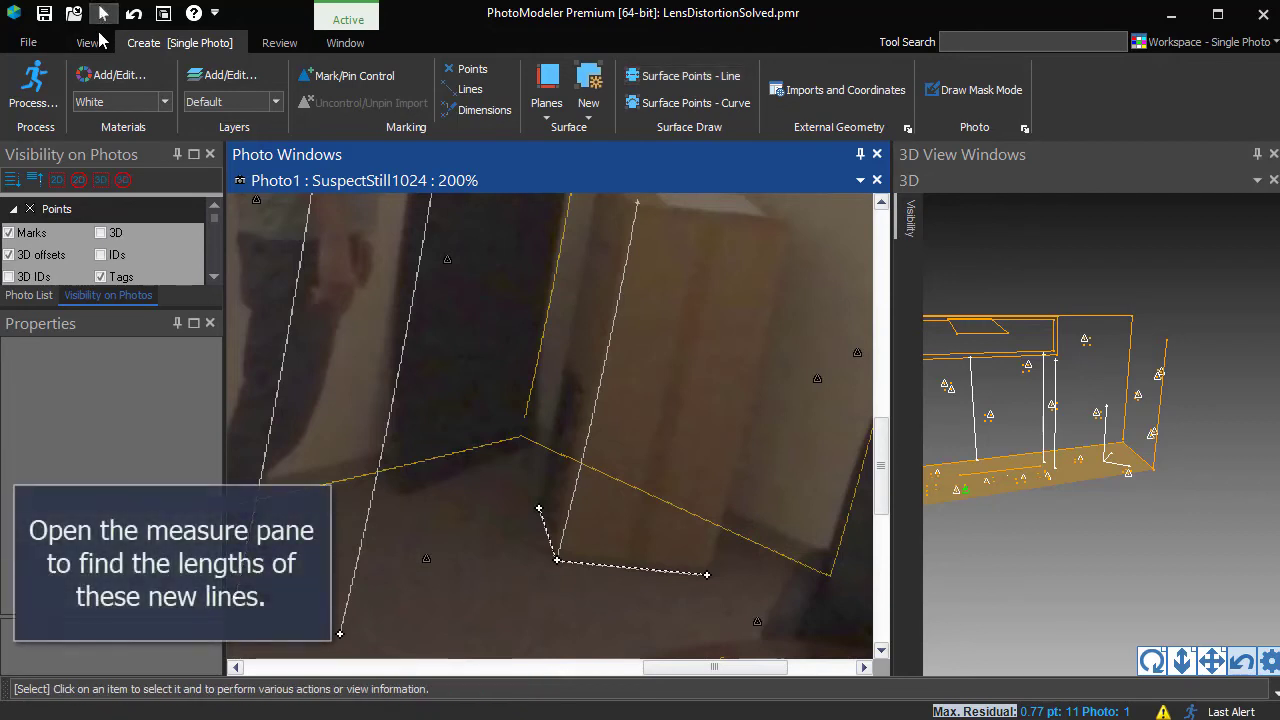
{"action": "left_click", "coordinate": [88, 43]}
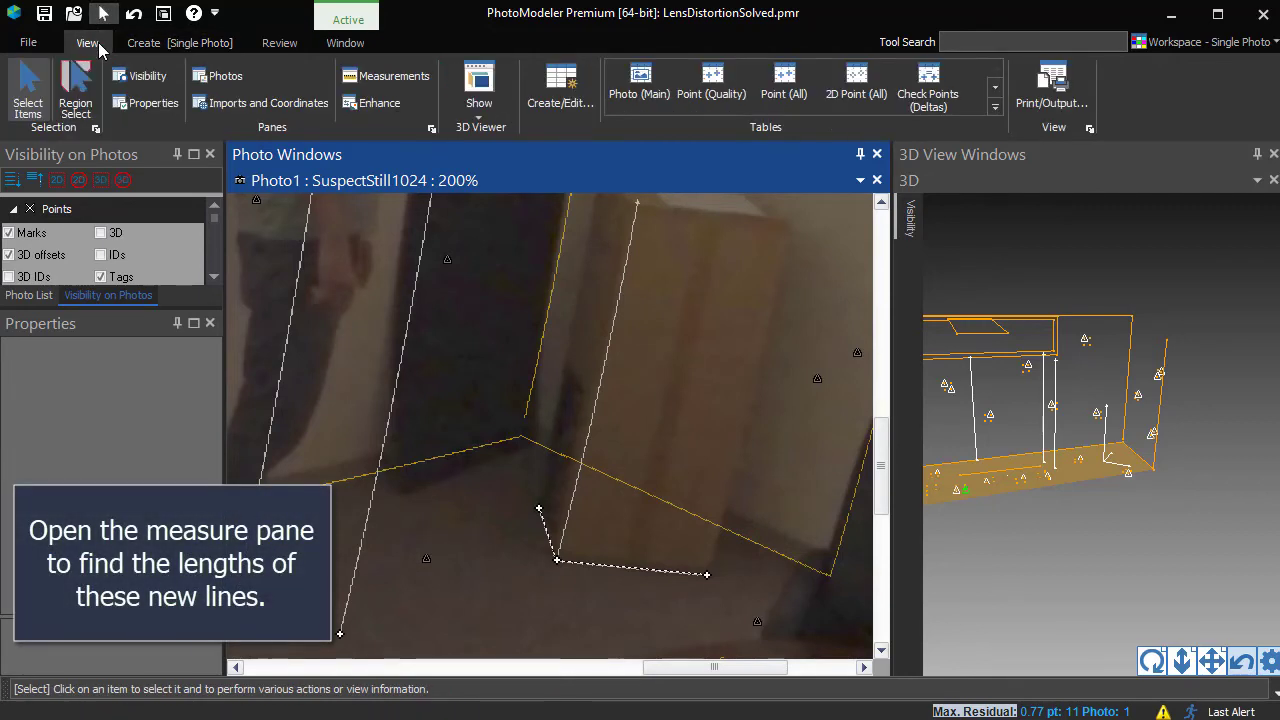
Measure the box's width 0.455 m, depth 0.379 m and height 1.030 m in Measurements
{"action": "left_click", "coordinate": [388, 78]}
{"action": "scroll", "coordinate": [526, 540], "scroll_direction": "down", "scroll_amount": 1}
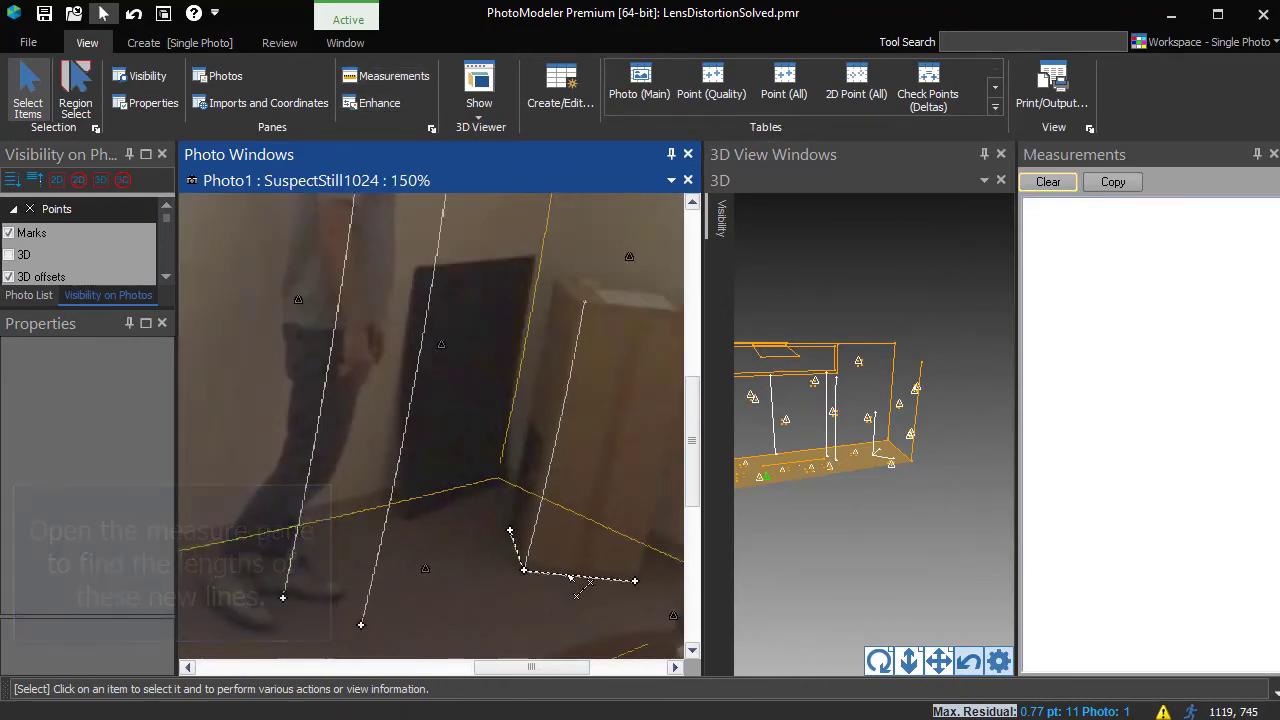
{"action": "left_click", "coordinate": [570, 576]}
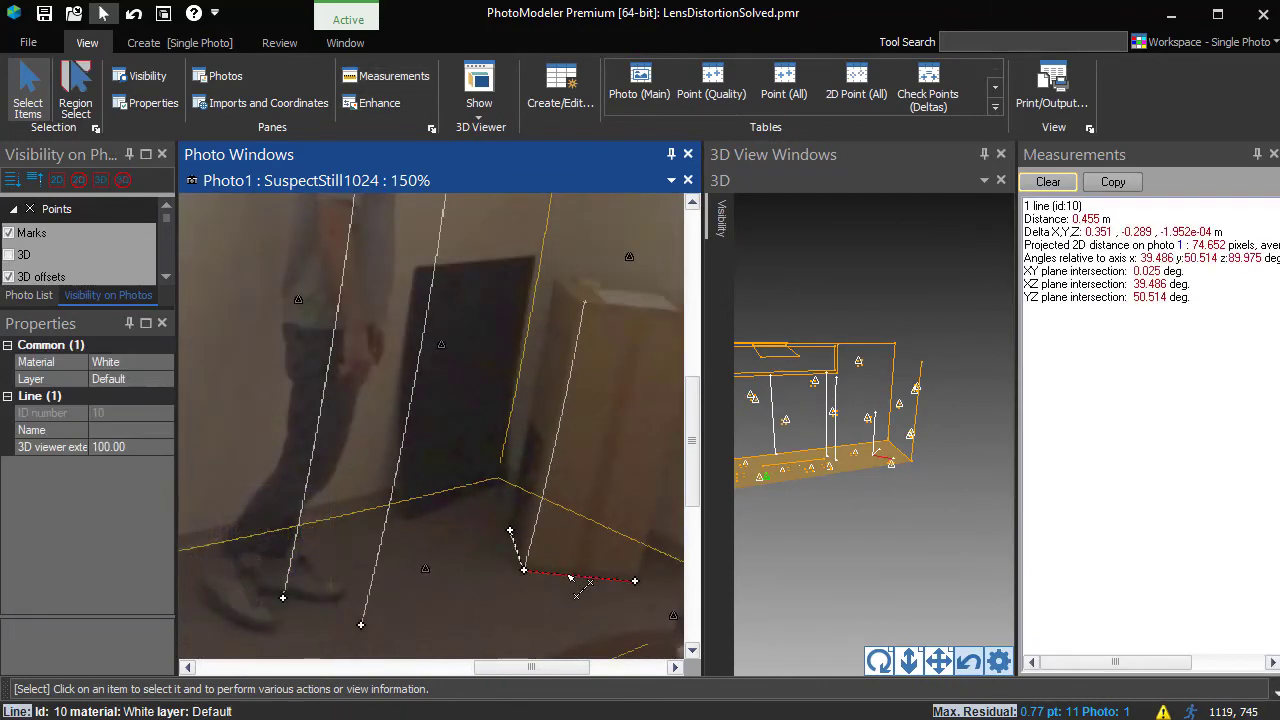
{"action": "left_click", "coordinate": [518, 550]}
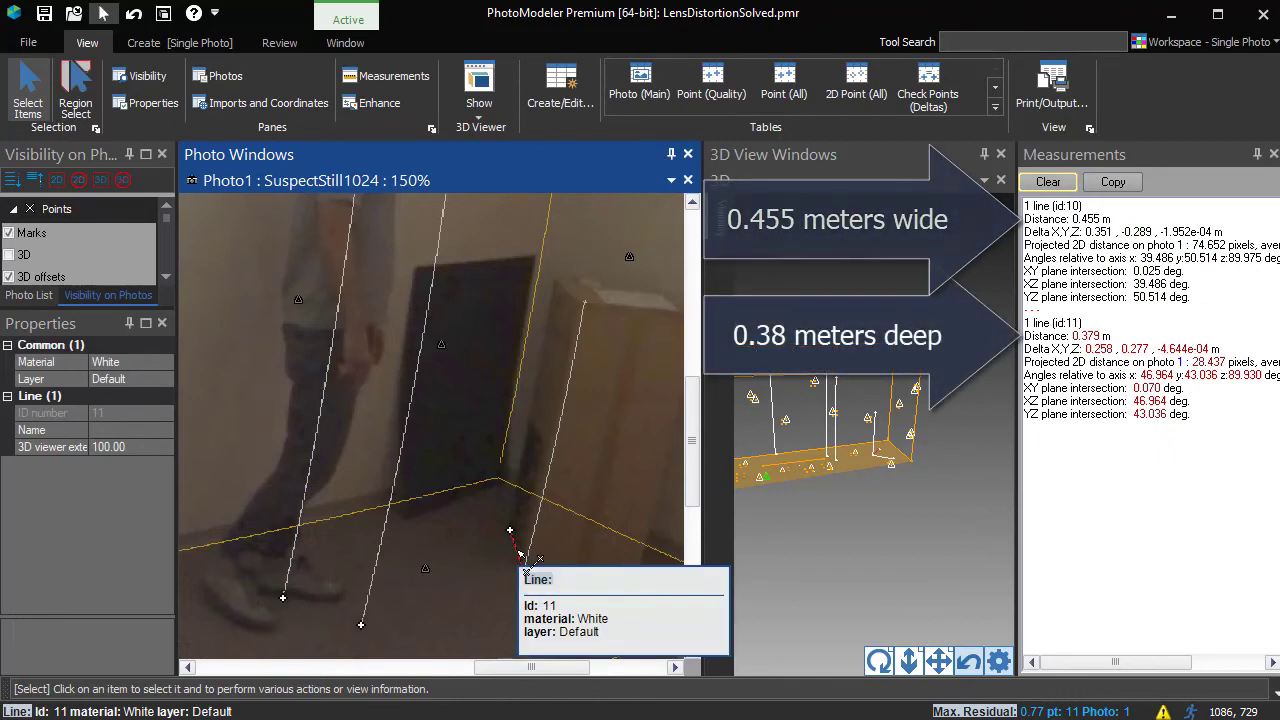
{"action": "left_click", "coordinate": [546, 482]}
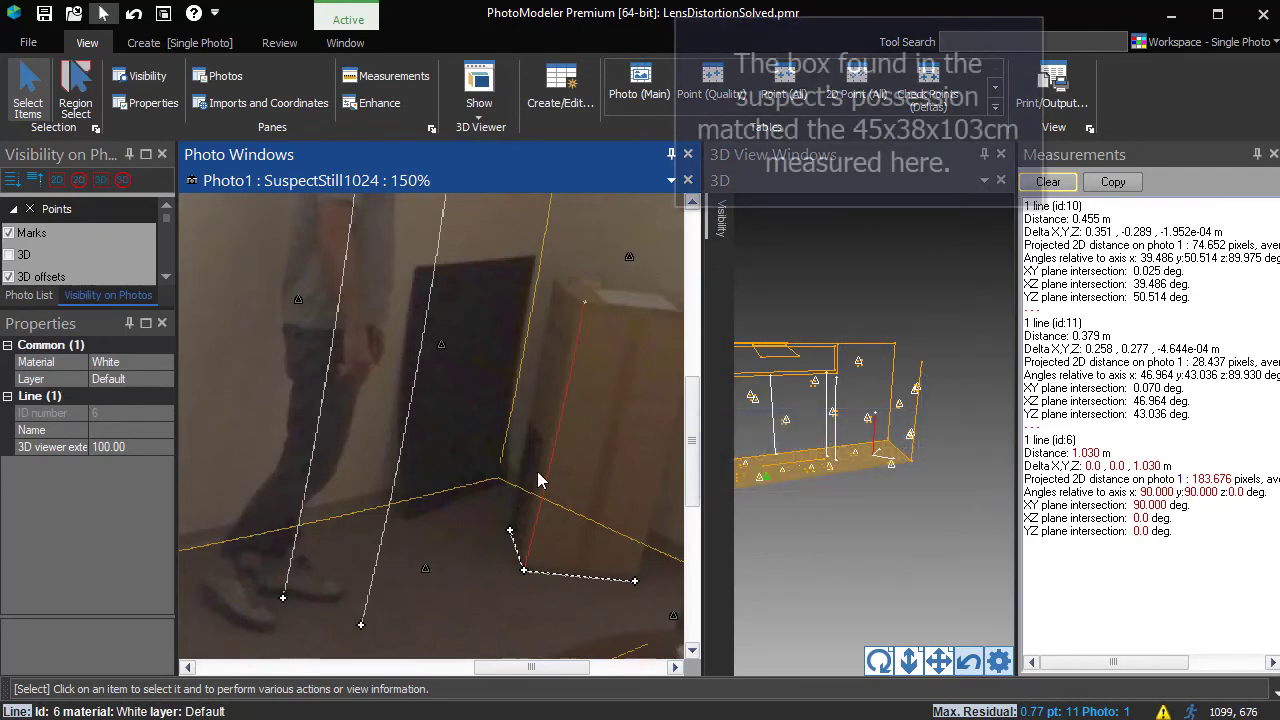
Activate Surface Points - Line on the Create tab for another floor line
{"action": "left_click", "coordinate": [178, 43]}
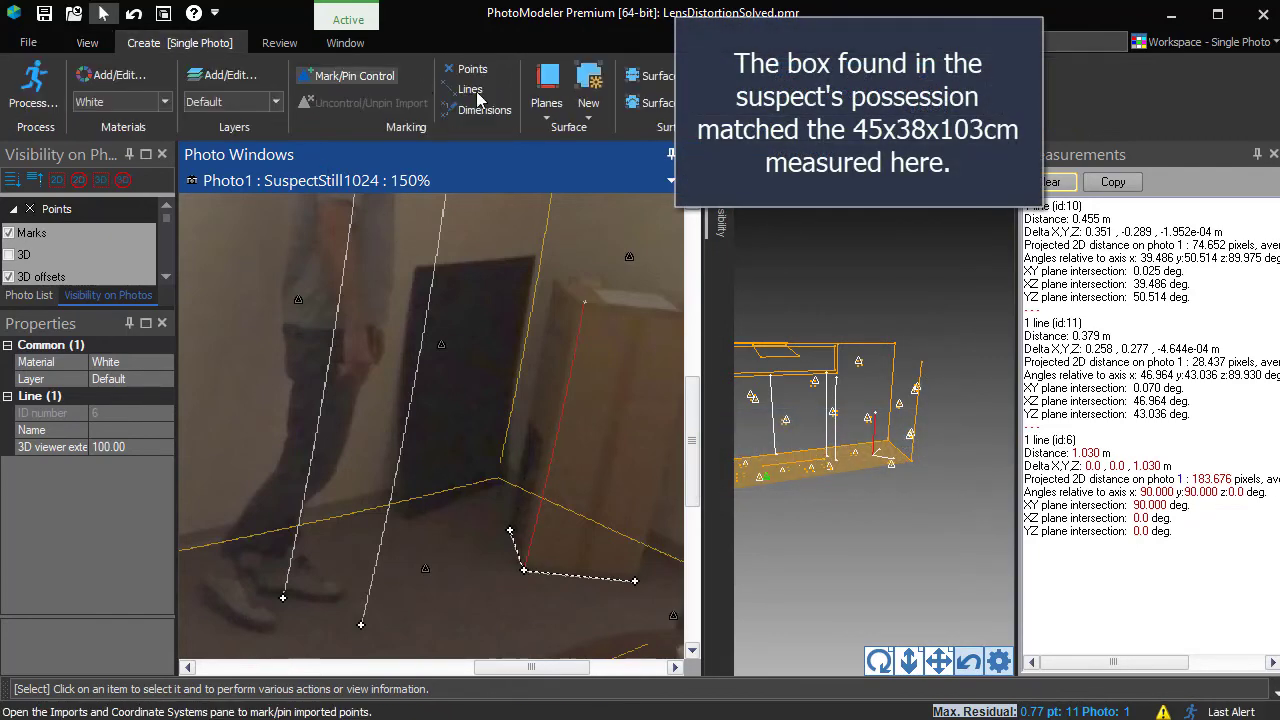
{"action": "left_click", "coordinate": [650, 78]}
{"action": "scroll", "coordinate": [345, 600], "scroll_direction": "down", "scroll_amount": 2}
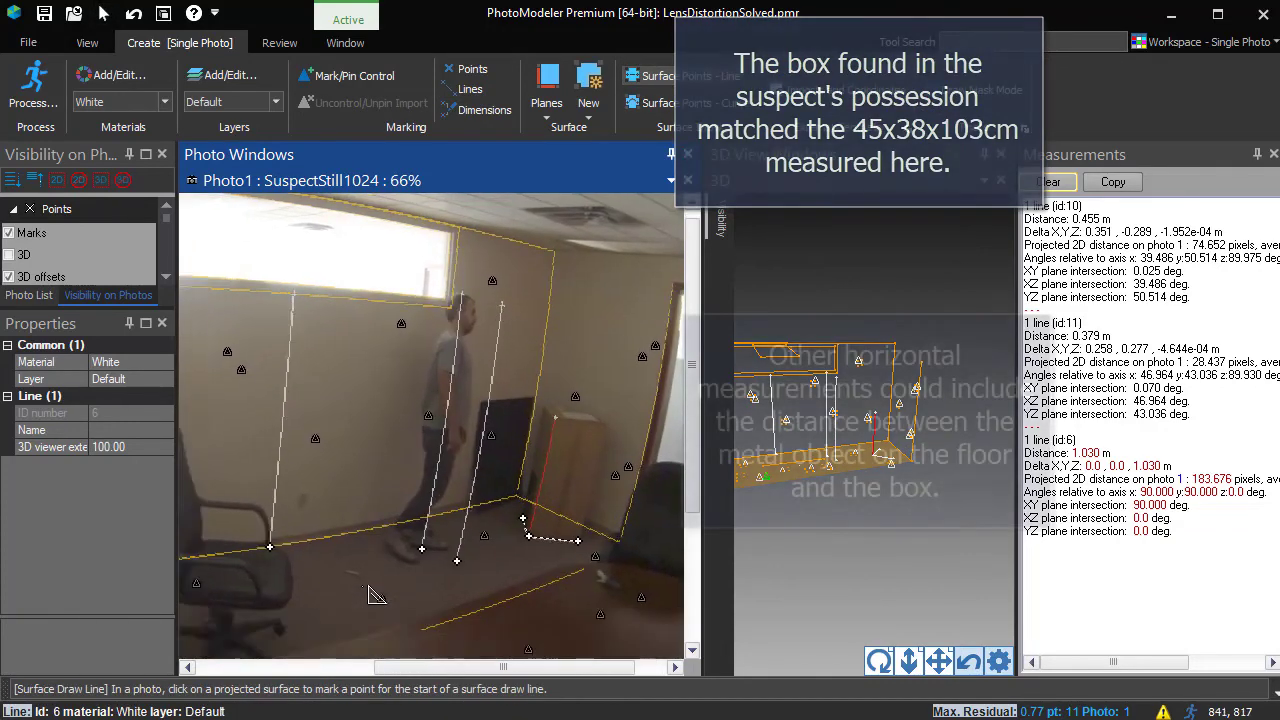
{"action": "scroll", "coordinate": [355, 588], "scroll_direction": "up", "scroll_amount": 1}
Surface-draw a floor line toward the box and a point on the table-top object
{"action": "left_click", "coordinate": [363, 568]}
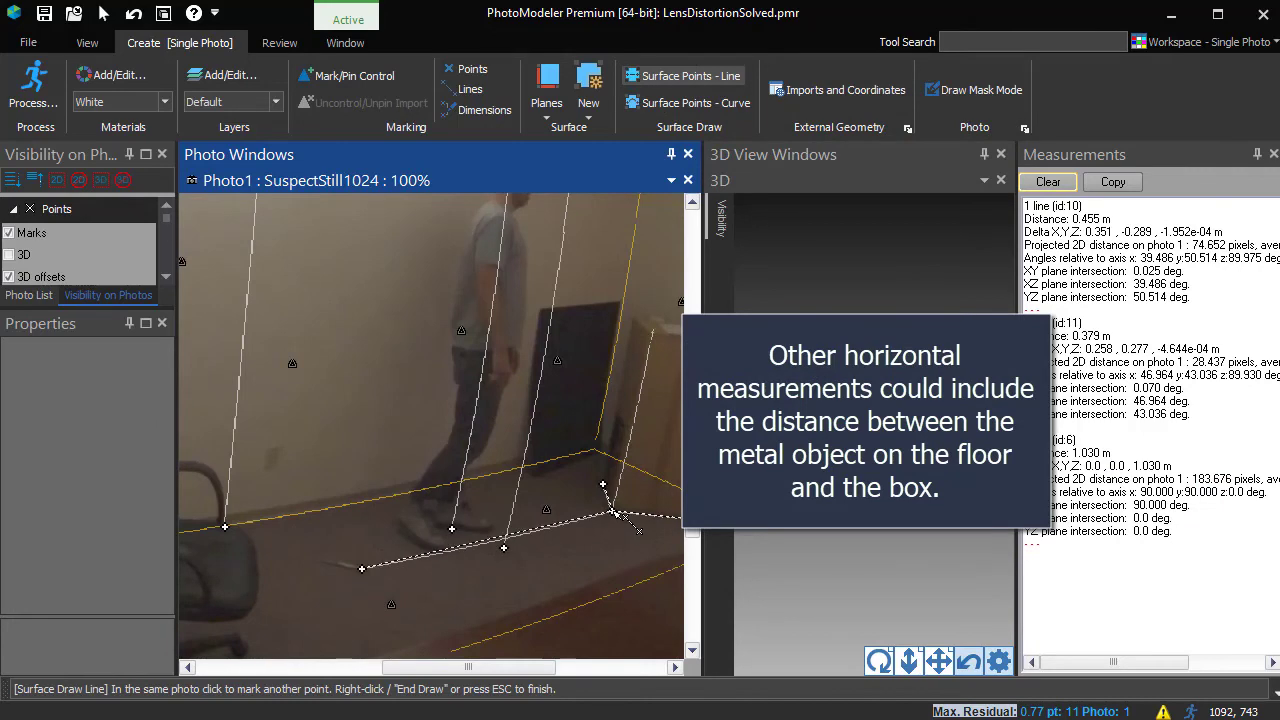
{"action": "left_click", "coordinate": [628, 556]}
{"action": "middle_click_drag", "start_coordinate": [651, 577], "coordinate": [451, 500]}
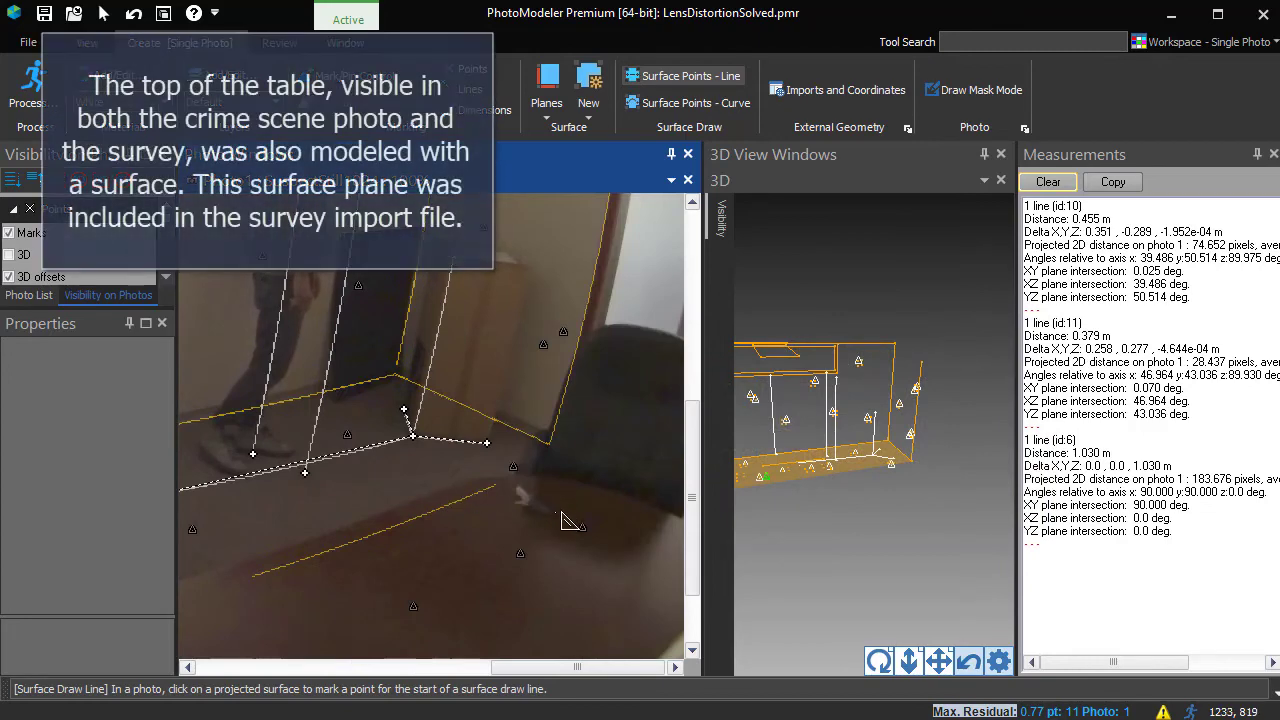
{"action": "left_click", "coordinate": [550, 515]}
{"action": "right_click", "coordinate": [582, 487]}
{"action": "left_click", "coordinate": [606, 499]}
{"action": "key", "text": "Escape"}
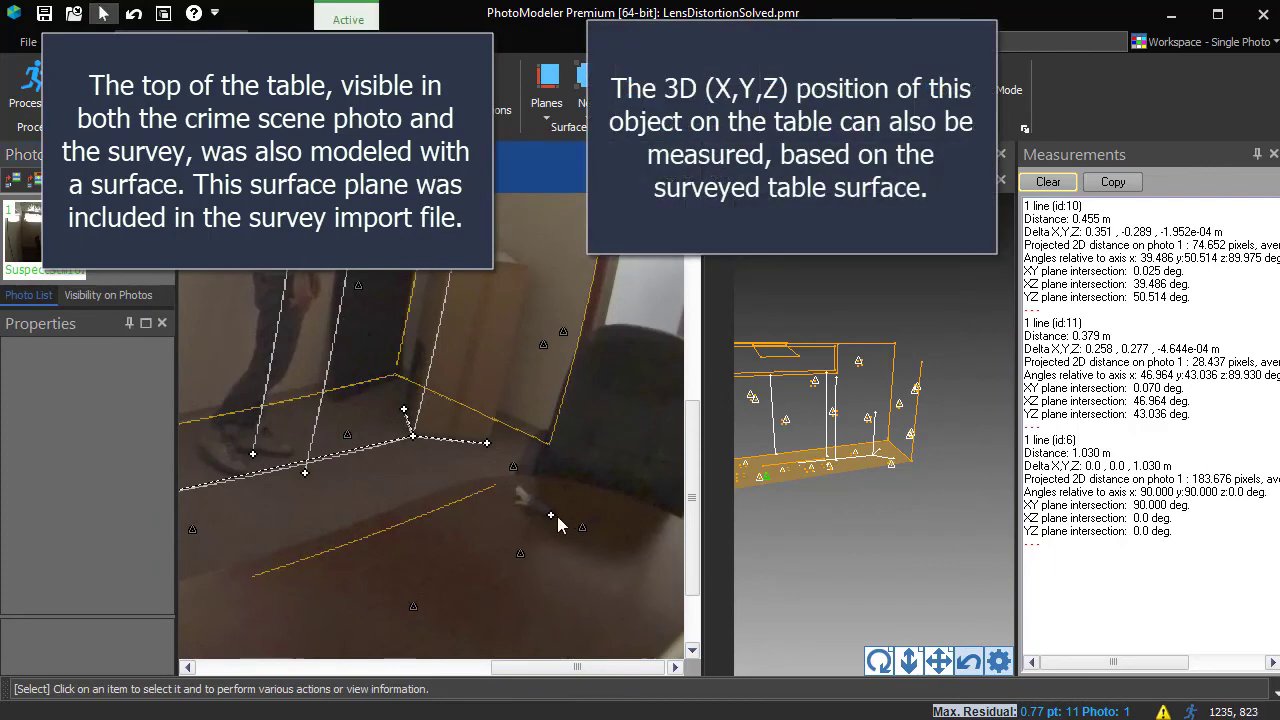
Select table point 43 to read its position 2.440, -2.142, 0.722 m and orbit the 3D view toward it
{"action": "left_click", "coordinate": [551, 515]}
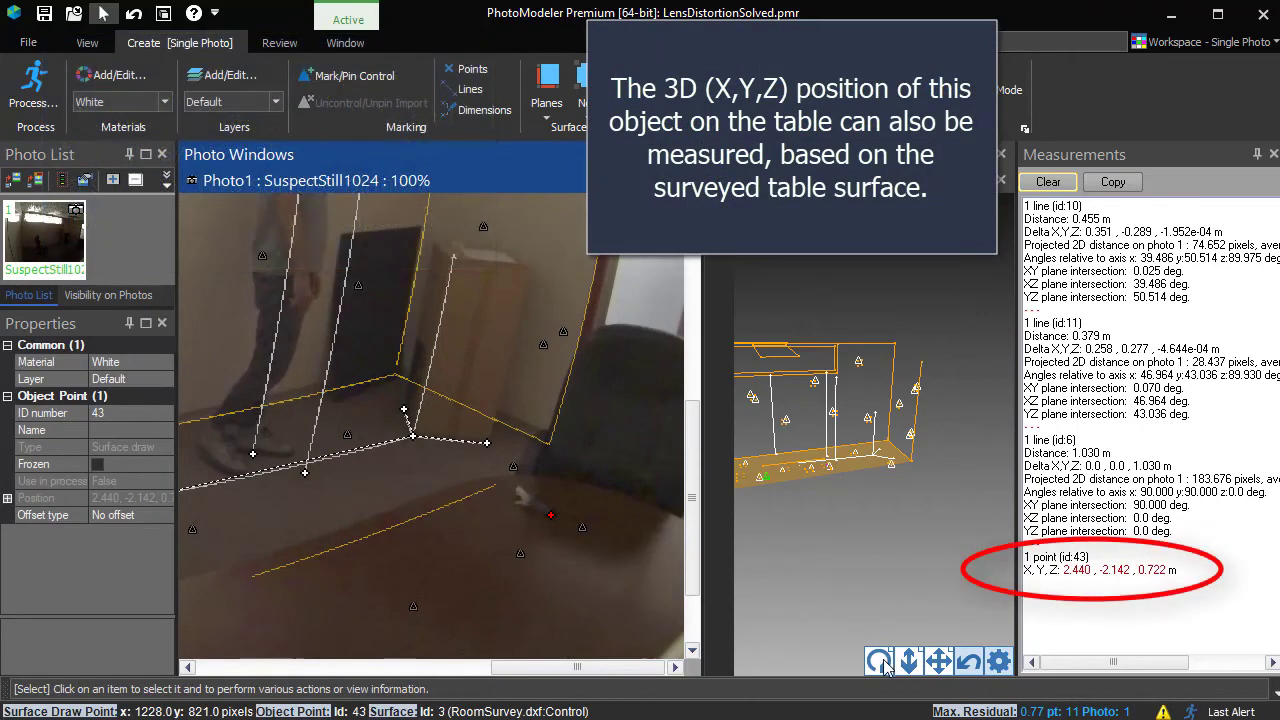
{"action": "left_click_drag", "start_coordinate": [884, 668], "coordinate": [873, 432]}
{"action": "mouse_move", "coordinate": [757, 465]}
{"action": "left_mouse_down"}
{"action": "mouse_move", "coordinate": [787, 459]}
{"action": "mouse_move", "coordinate": [975, 522]}
{"action": "mouse_move", "coordinate": [916, 502]}
{"action": "mouse_move", "coordinate": [965, 515]}
{"action": "left_mouse_up"}
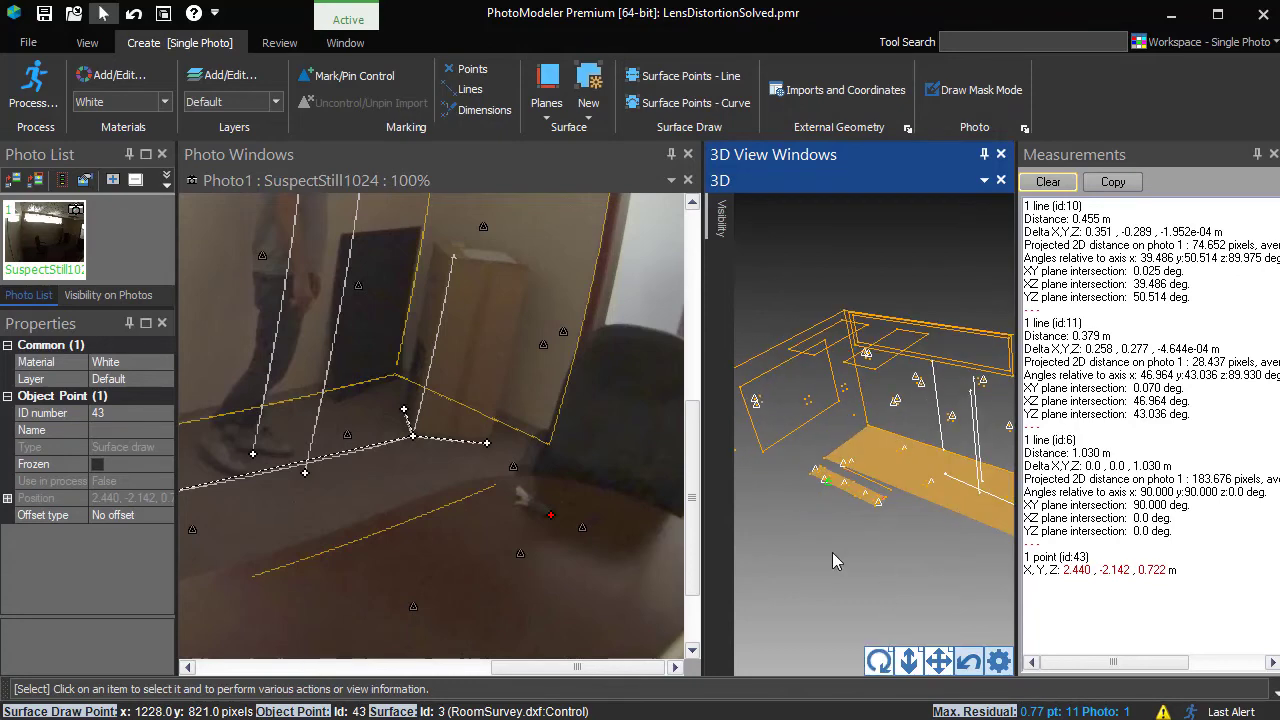
Set Export or Print a view to File output of the 3D view, then cancel it
{"action": "left_click", "coordinate": [28, 42]}
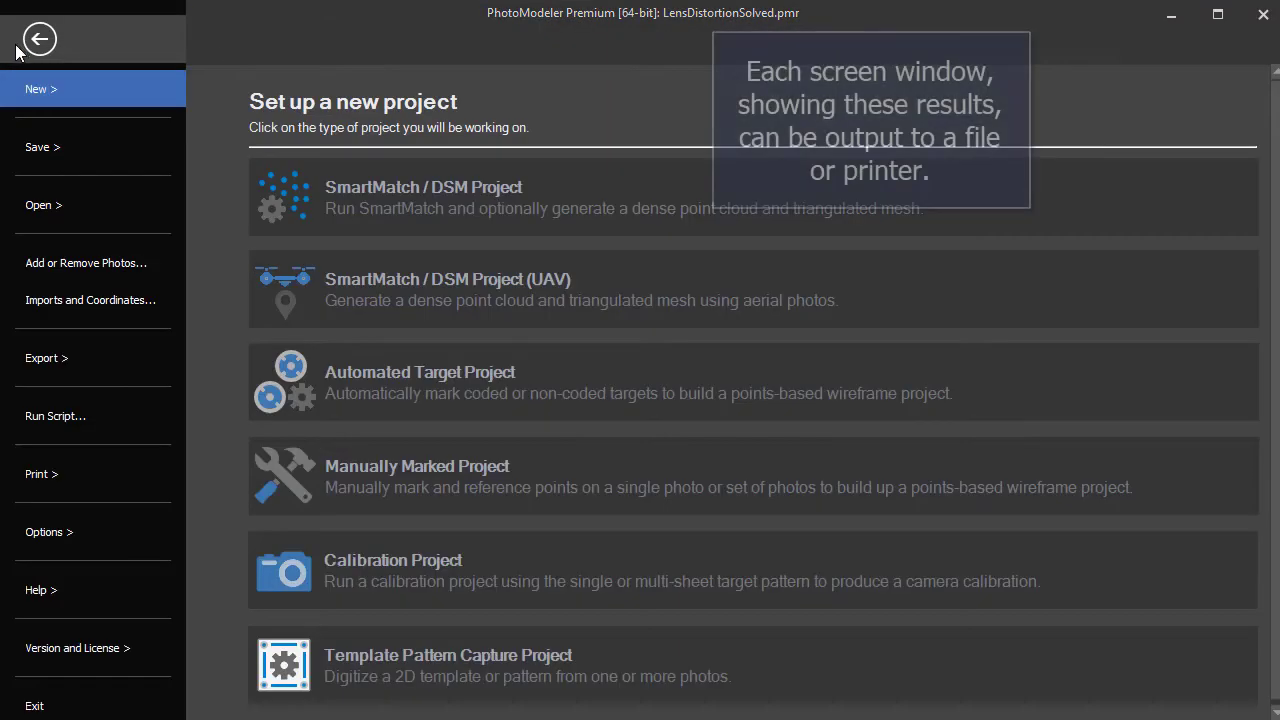
{"action": "left_click", "coordinate": [72, 360]}
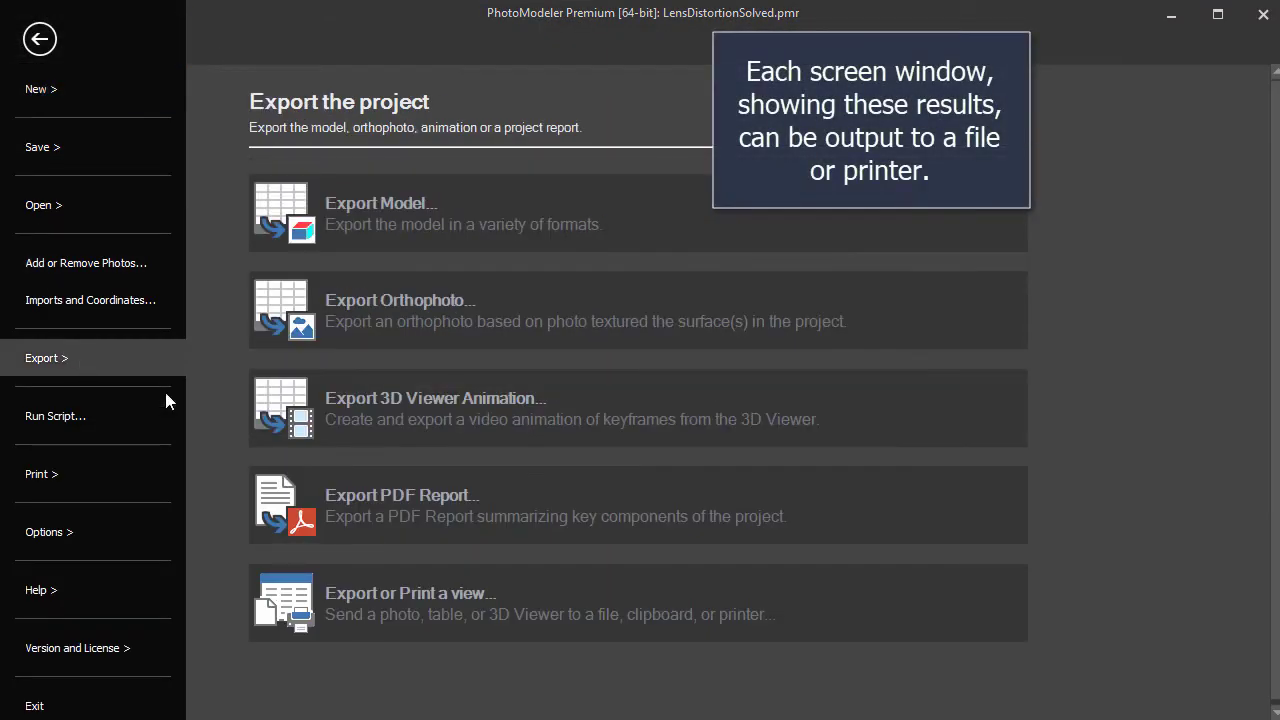
{"action": "left_click", "coordinate": [392, 615]}
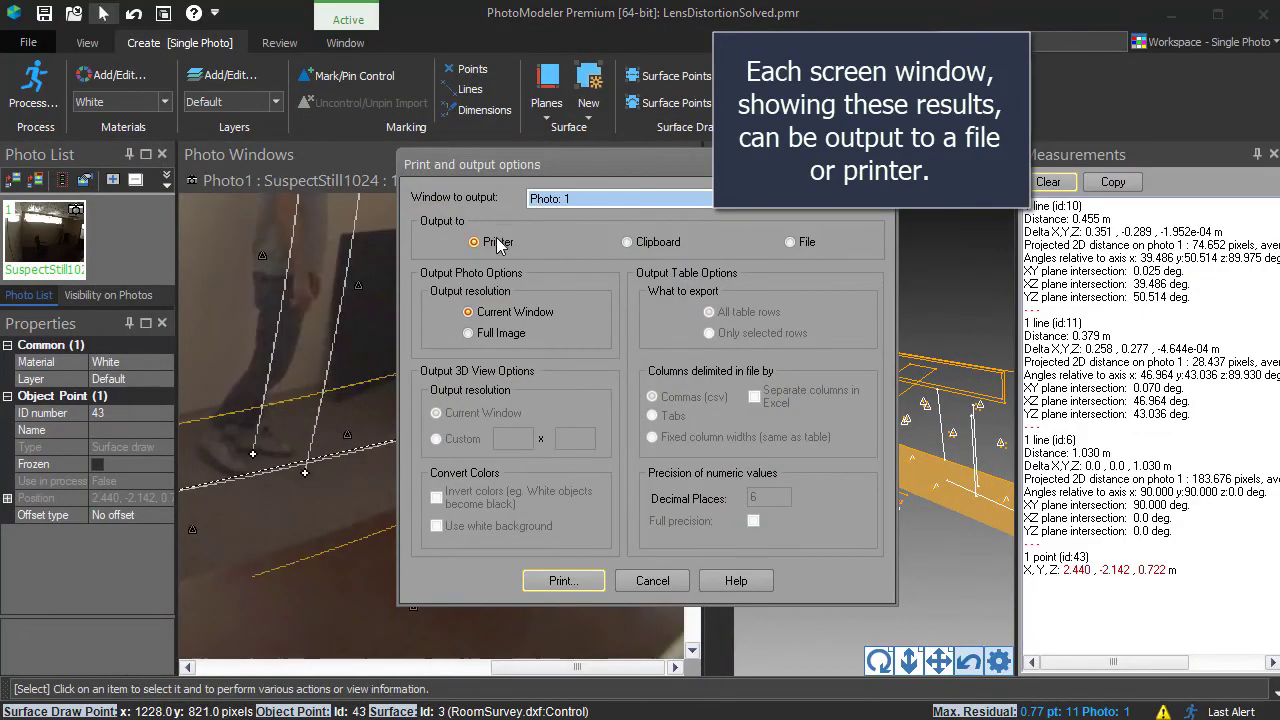
{"action": "left_click", "coordinate": [791, 243]}
{"action": "left_click", "coordinate": [658, 197]}
{"action": "left_click", "coordinate": [640, 230]}
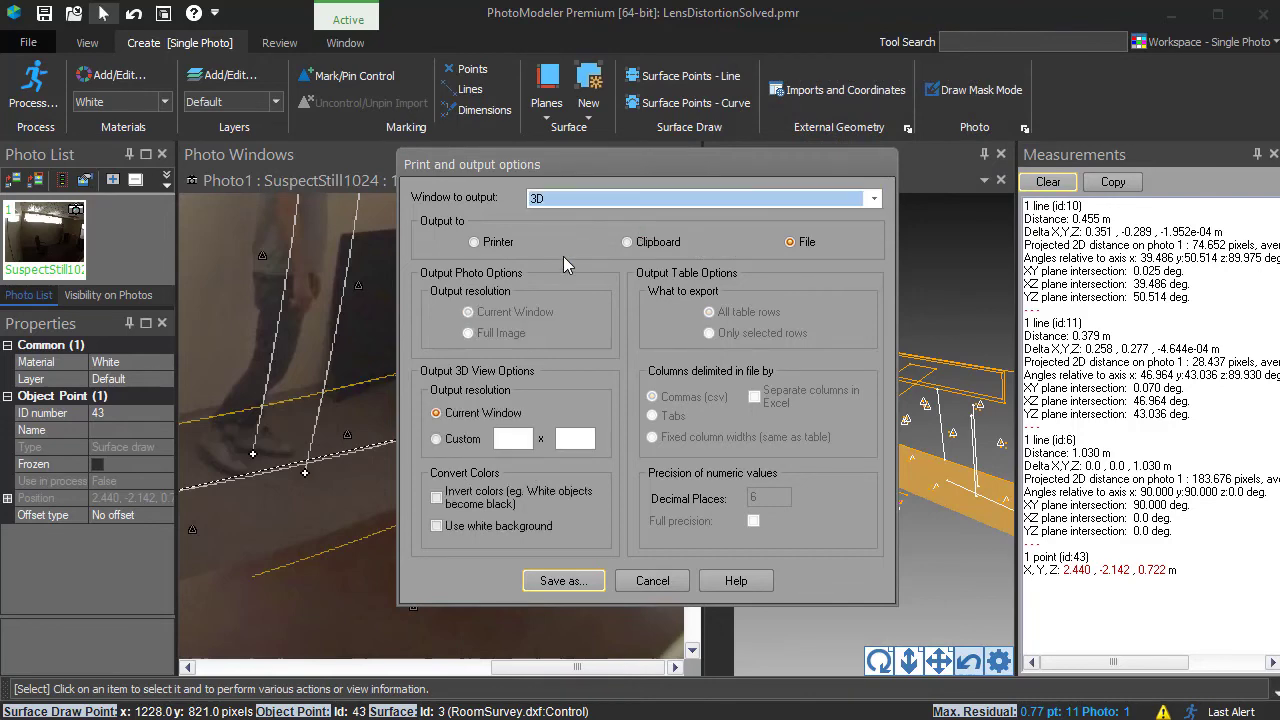
{"action": "left_click", "coordinate": [640, 581]}
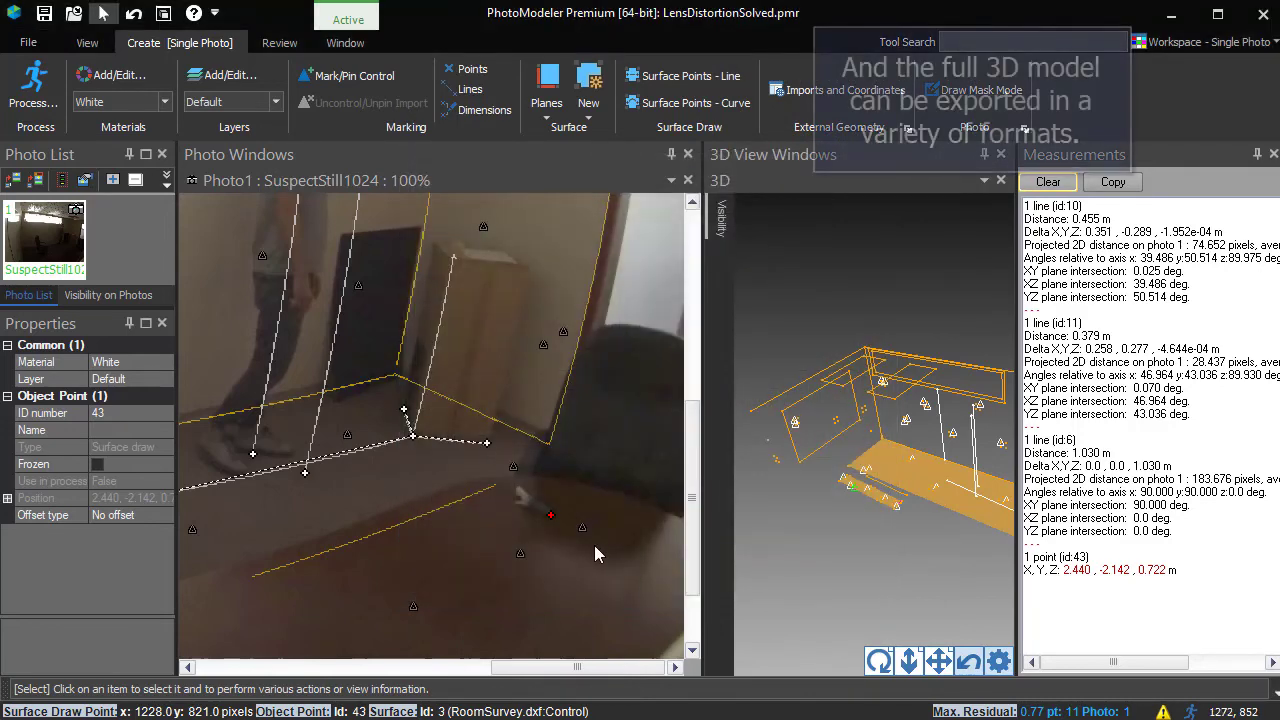
Bring up Export Model settings with 3D DXF (.dxf) as the export format
{"action": "left_click", "coordinate": [28, 42]}
{"action": "left_click", "coordinate": [45, 358]}
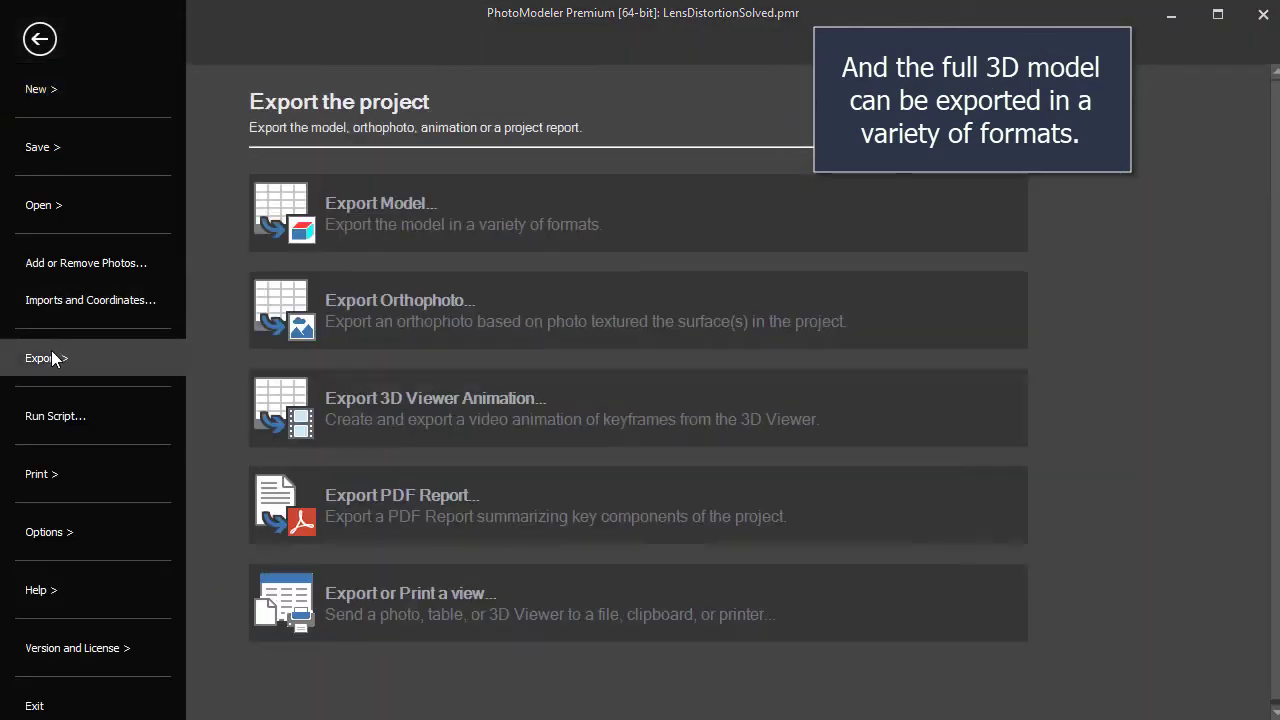
{"action": "left_click", "coordinate": [375, 210]}
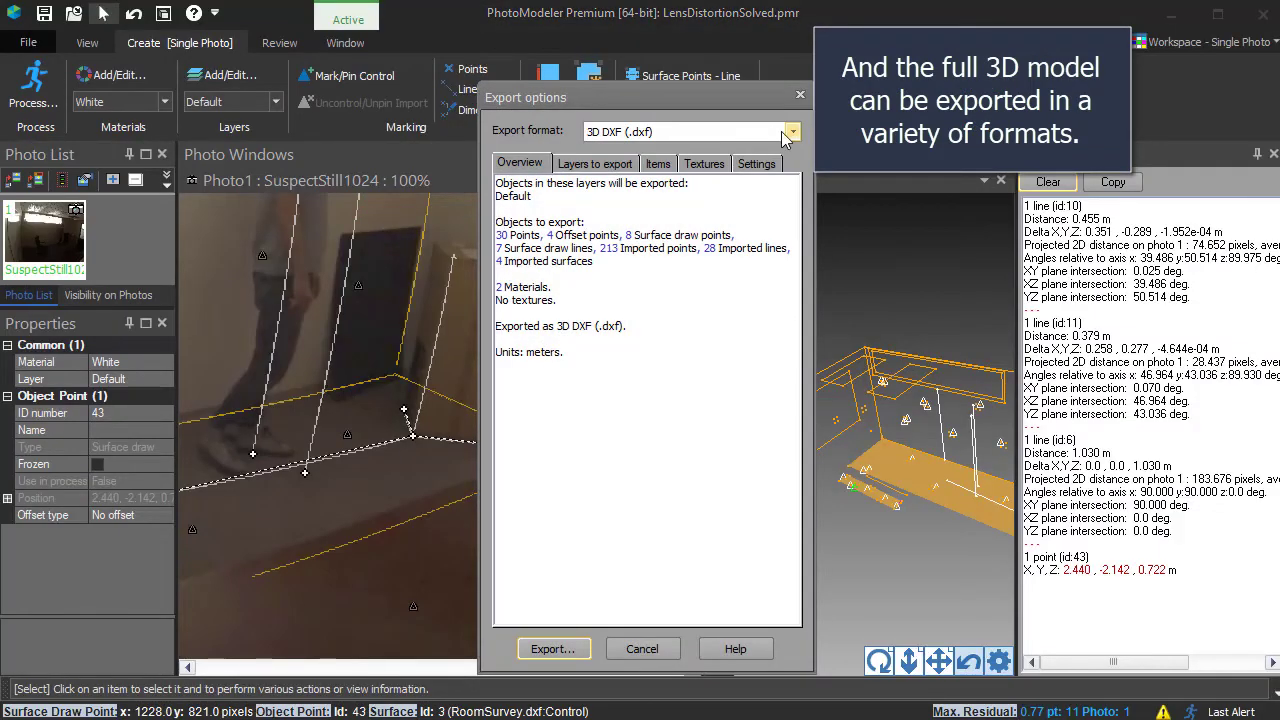
{"action": "left_click", "coordinate": [792, 132]}
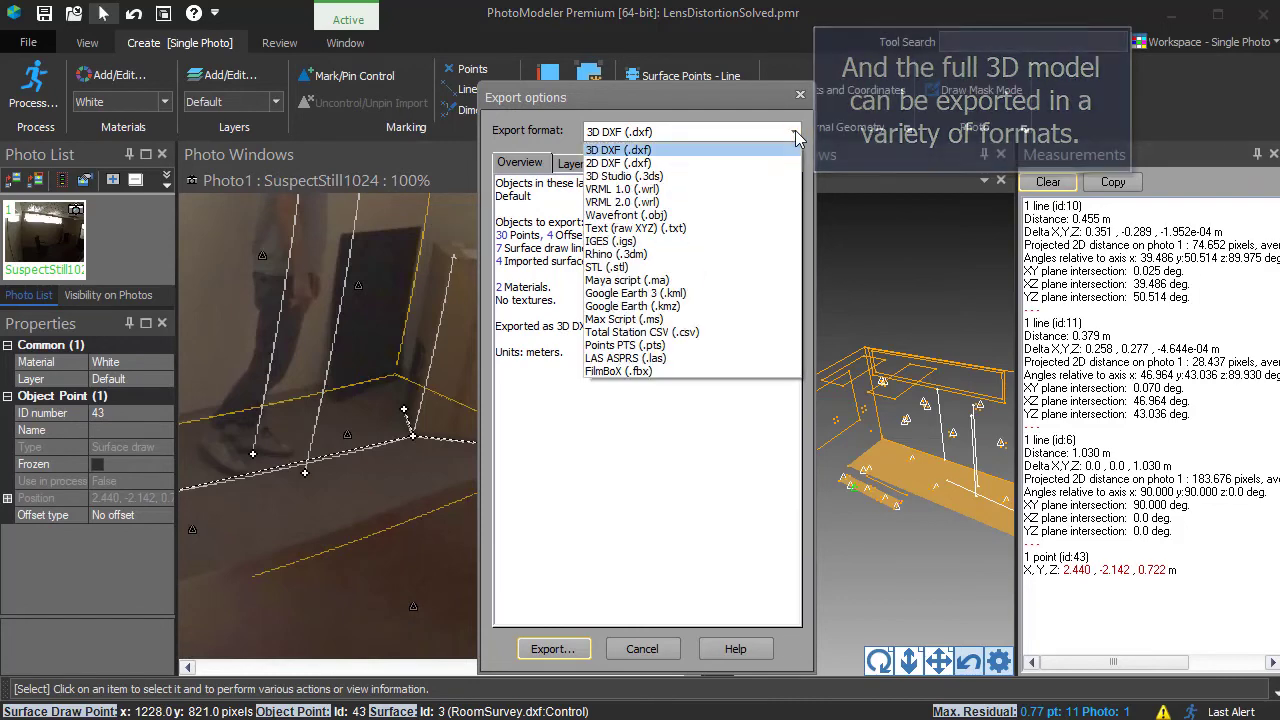
{"action": "left_click", "coordinate": [765, 444]}
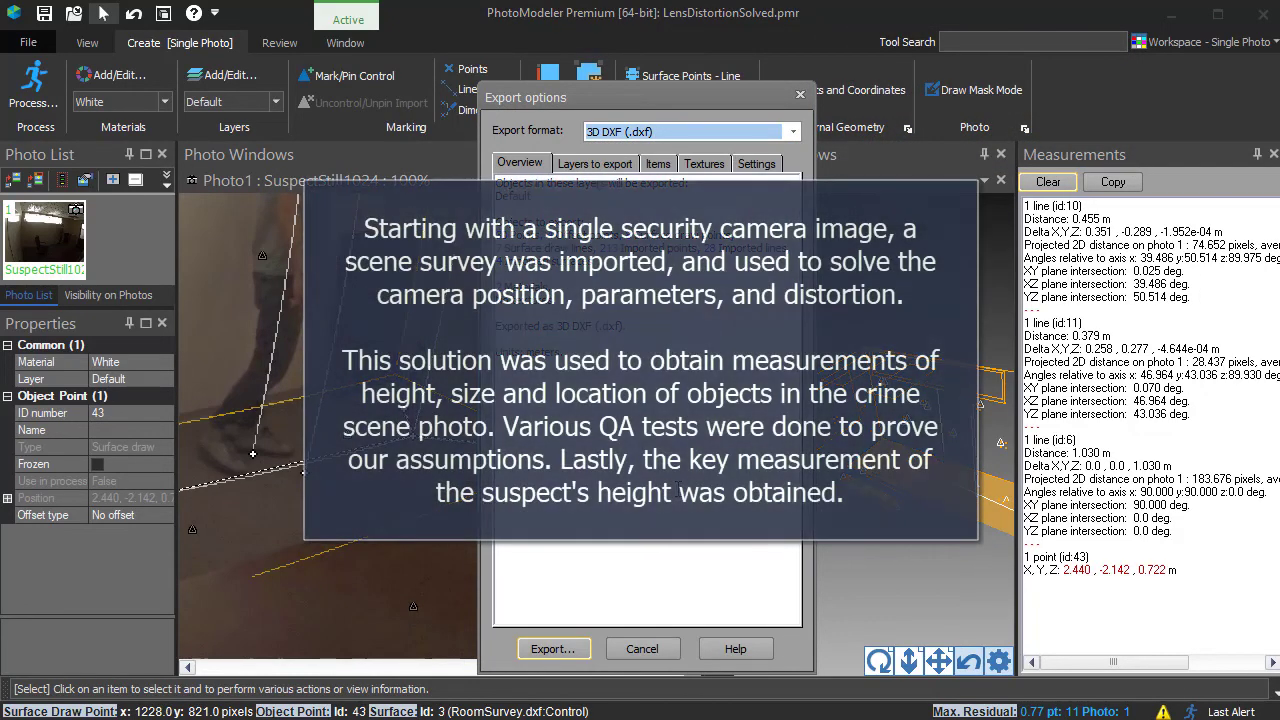